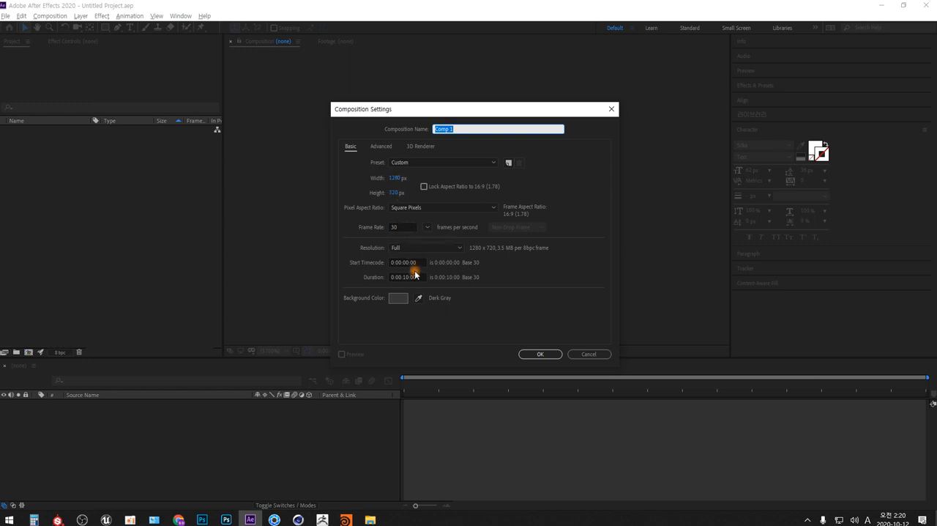
Create a 1280 x 720 composition named Comp 1 at 30 fps, 10 seconds long, with a dark gray background.
{"action": "left_click", "coordinate": [543, 356]}
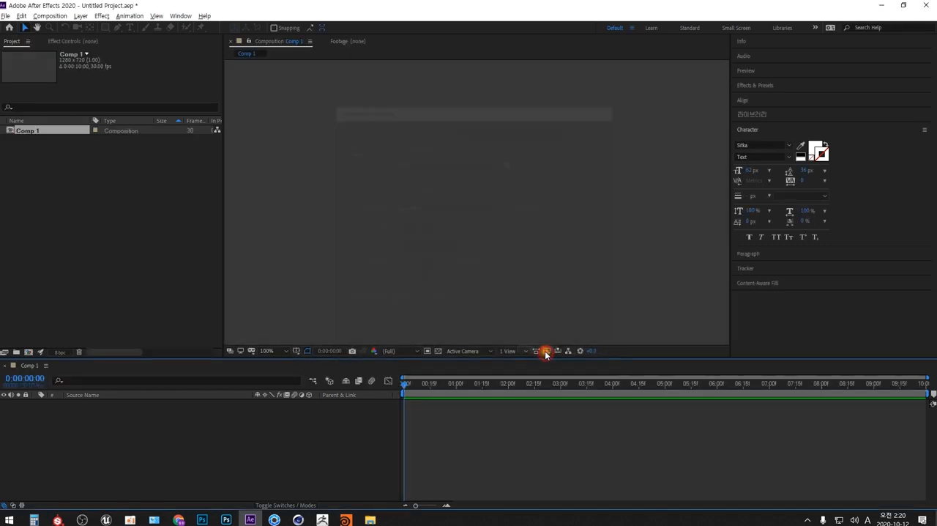
{"action": "left_click", "coordinate": [285, 352]}
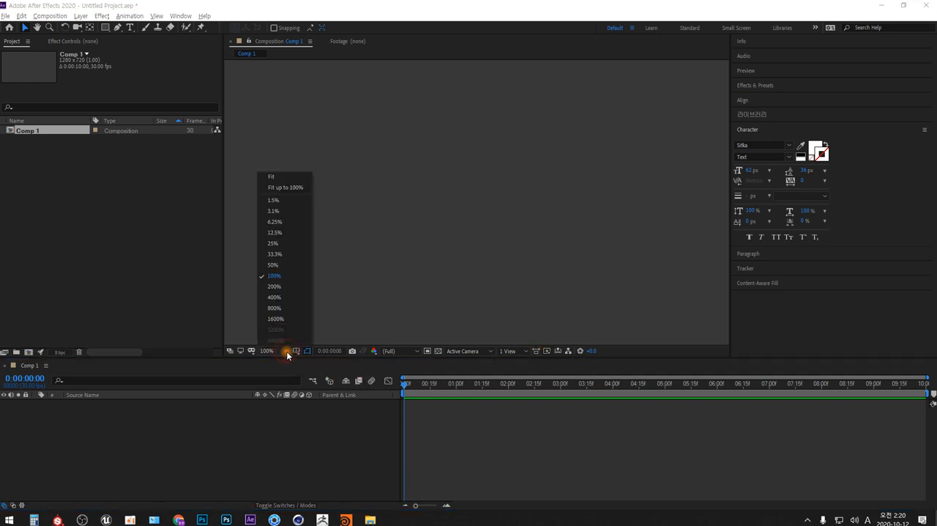
{"action": "left_click", "coordinate": [295, 189]}
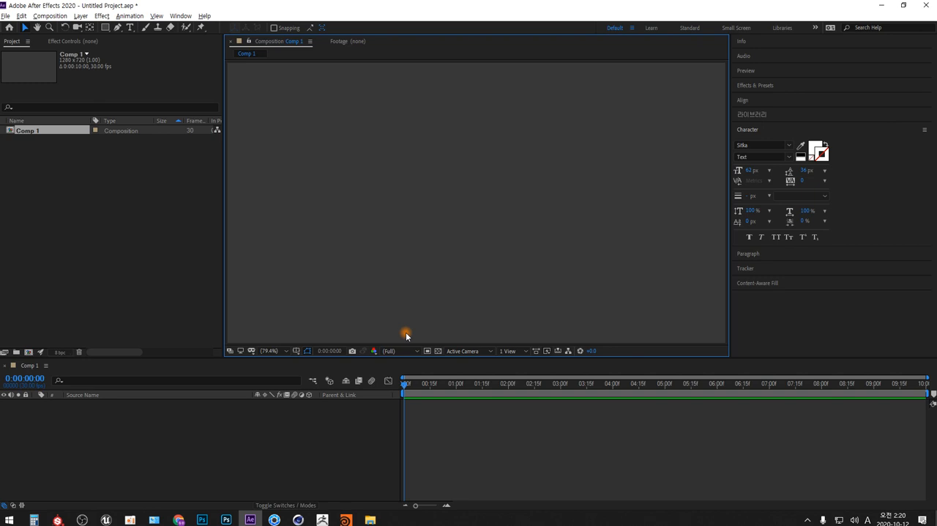
{"action": "scroll", "coordinate": [407, 335], "scroll_direction": "down", "scroll_amount": 2}
{"action": "scroll", "coordinate": [406, 336], "scroll_direction": "up", "scroll_amount": 2}
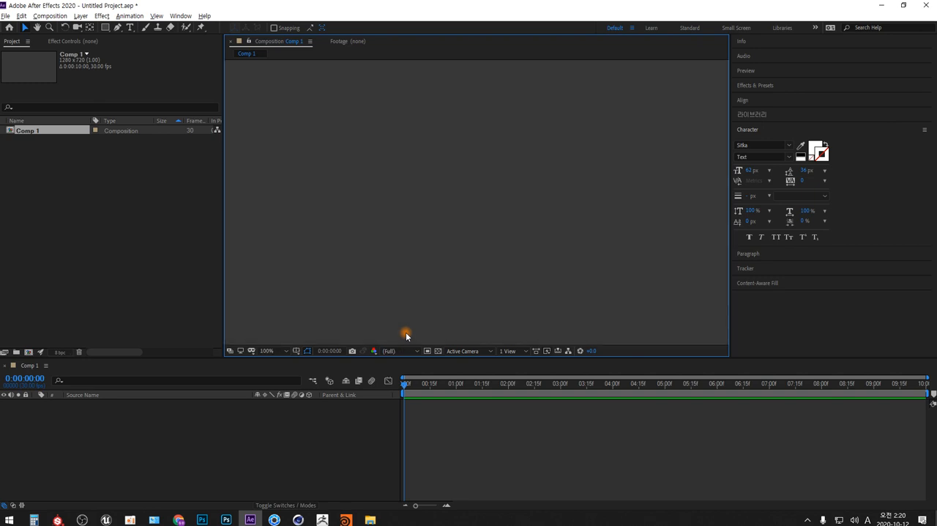
{"action": "scroll", "coordinate": [406, 335], "scroll_direction": "down", "scroll_amount": 2}
{"action": "scroll", "coordinate": [406, 335], "scroll_direction": "up", "scroll_amount": 2}
{"action": "scroll", "coordinate": [406, 336], "scroll_direction": "down", "scroll_amount": 1}
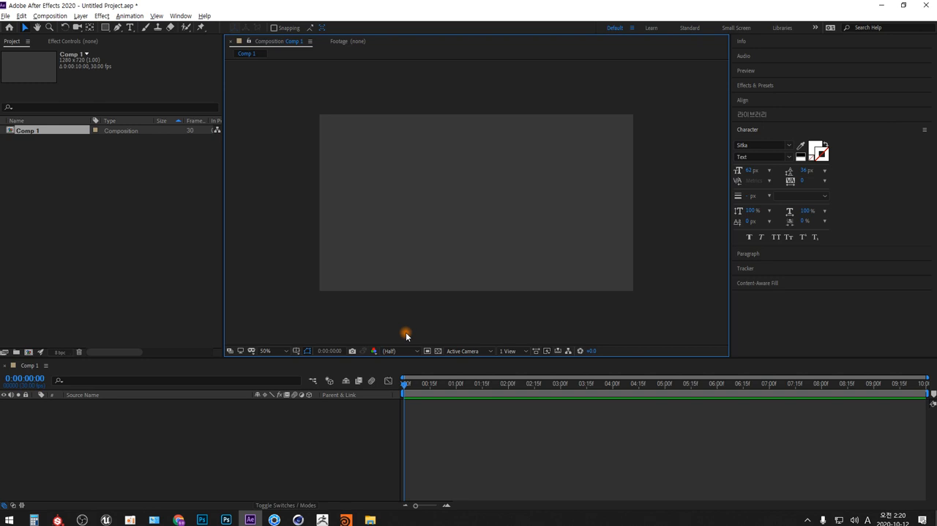
{"action": "left_click", "coordinate": [129, 27]}
{"action": "left_click", "coordinate": [441, 214]}
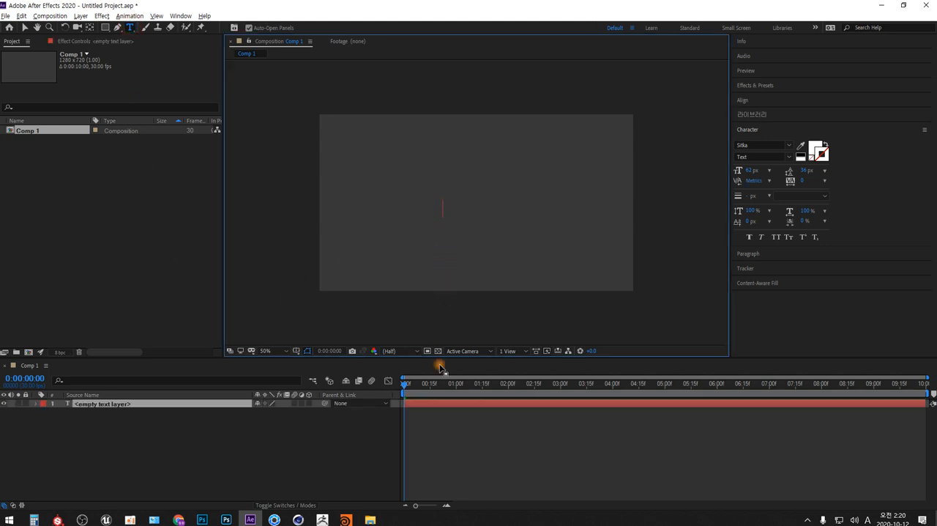
{"action": "type", "text": ",.,.,.,."}
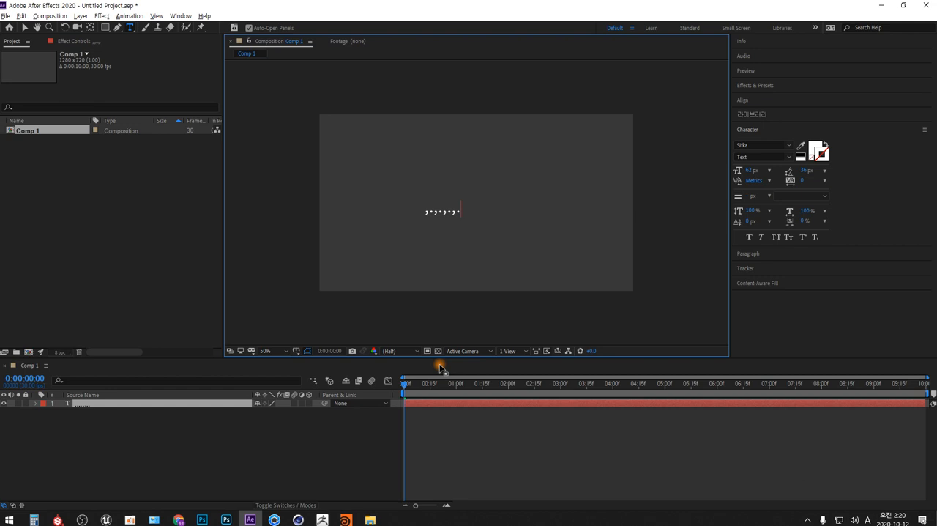
{"action": "key", "text": "ctrl+a"}
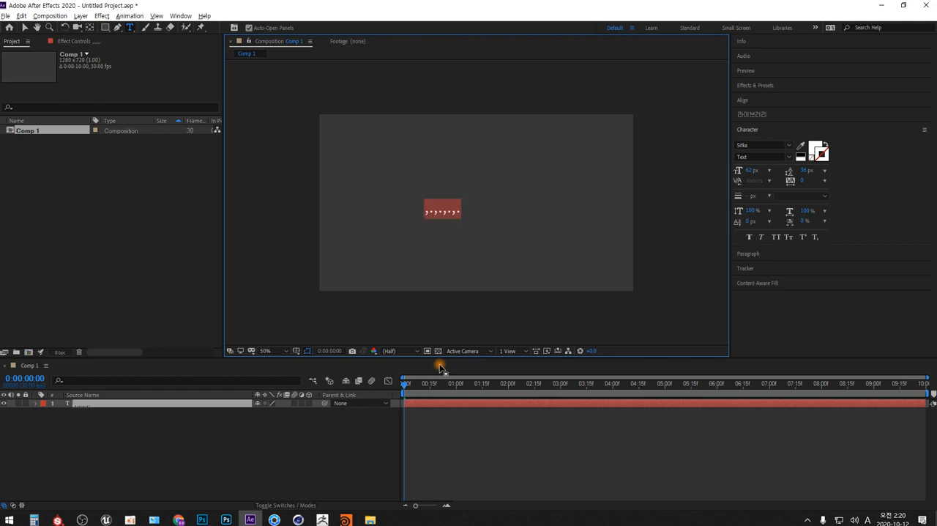
{"action": "type", "text": "Adoge"}
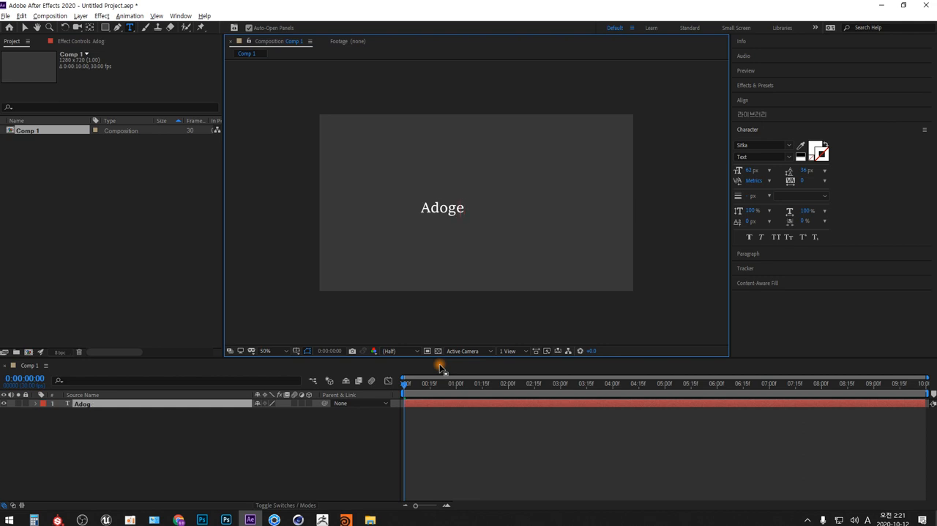
{"action": "key", "text": "BackSpace"}
{"action": "key", "text": "BackSpace"}
{"action": "type", "text": "be P"}
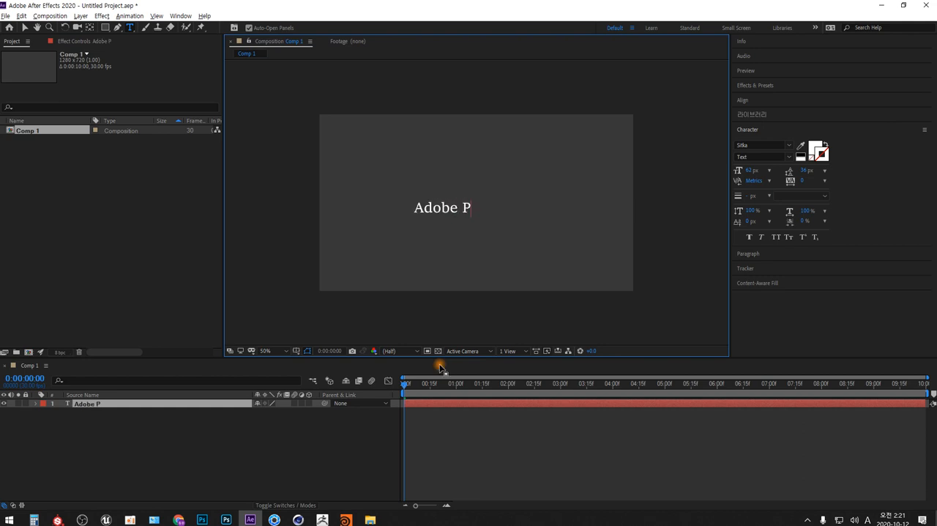
{"action": "type", "text": "remiere"}
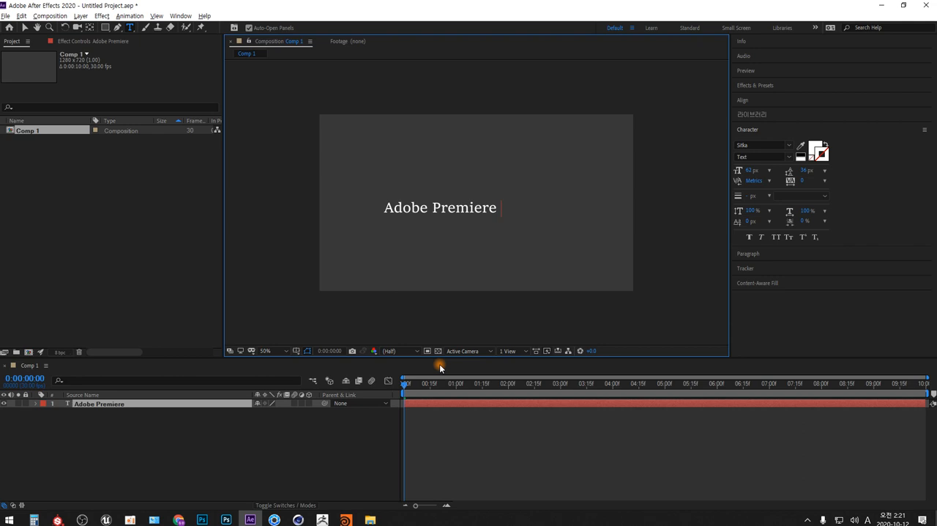
{"action": "type", "text": " ,."}
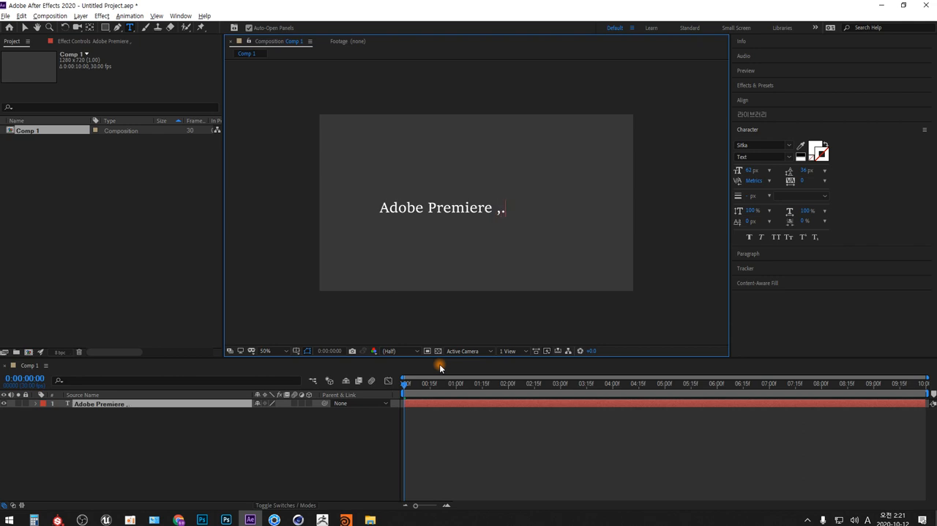
{"action": "type", "text": ",.,."}
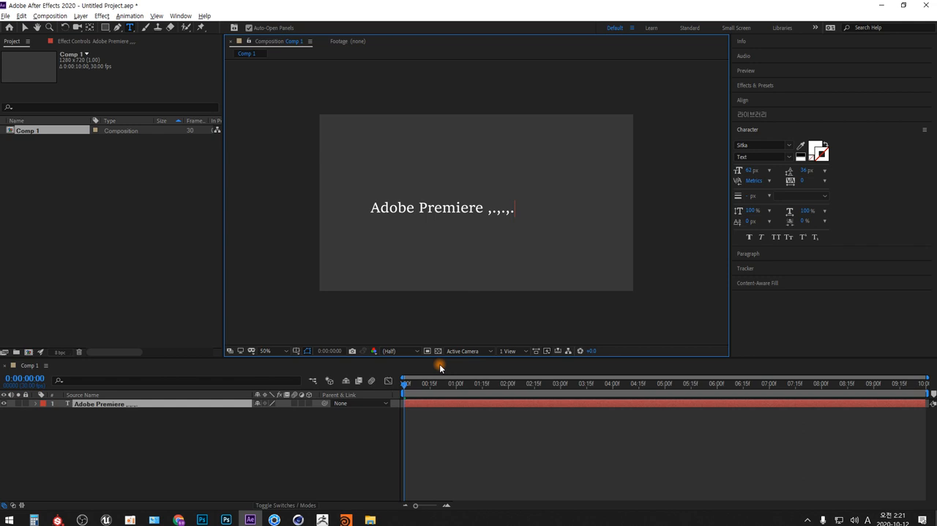
{"action": "key", "text": "ctrl+a"}
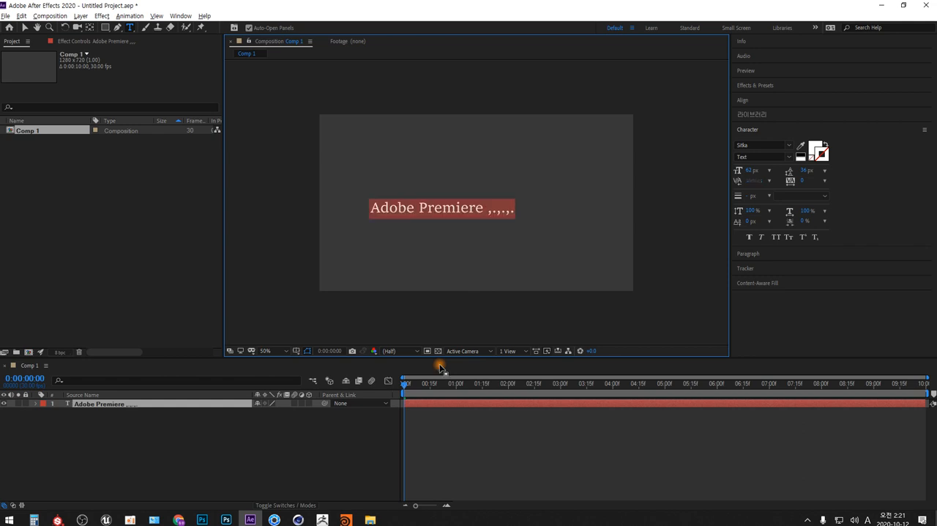
{"action": "left_click", "coordinate": [213, 404]}
{"action": "key", "text": "Delete"}
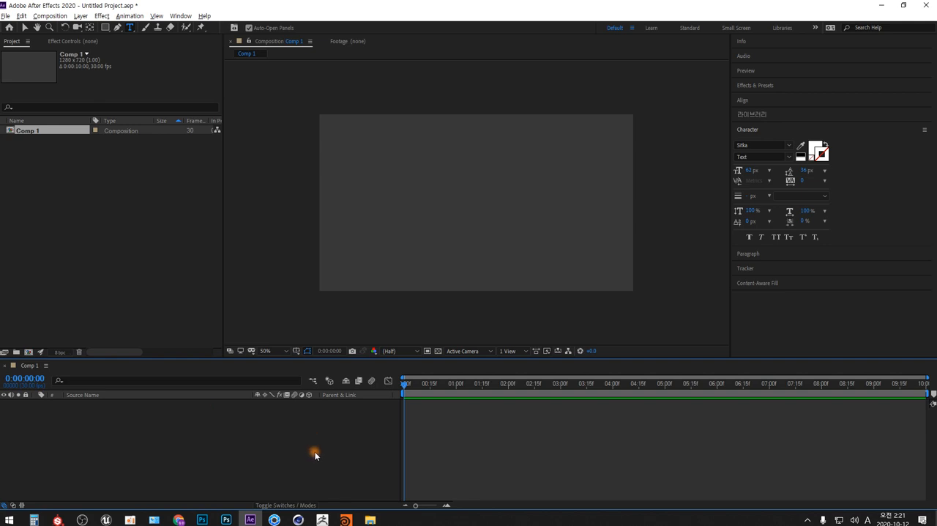
Add a new text layer to Comp 1 reading "Adobe After Effects 2020".
{"action": "key", "text": "comma"}
{"action": "key", "text": "period"}
{"action": "key", "text": "comma"}
{"action": "key", "text": "period"}
{"action": "right_click", "coordinate": [257, 427]}
{"action": "mouse_move", "coordinate": [374, 322]}
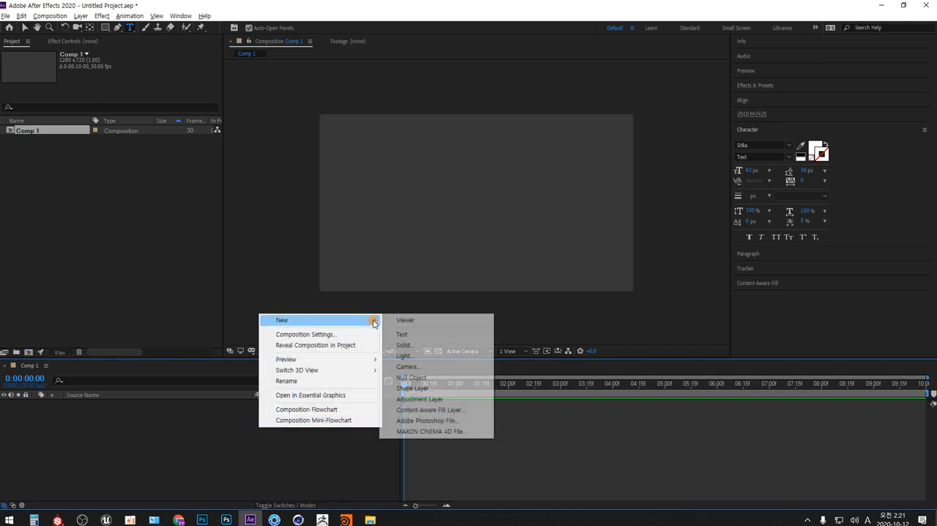
{"action": "left_click", "coordinate": [441, 339]}
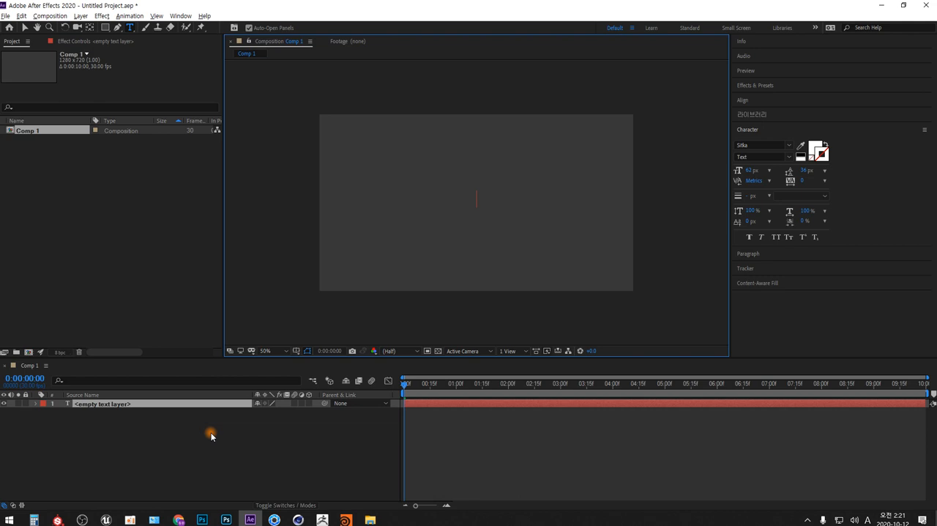
{"action": "type", "text": "A"}
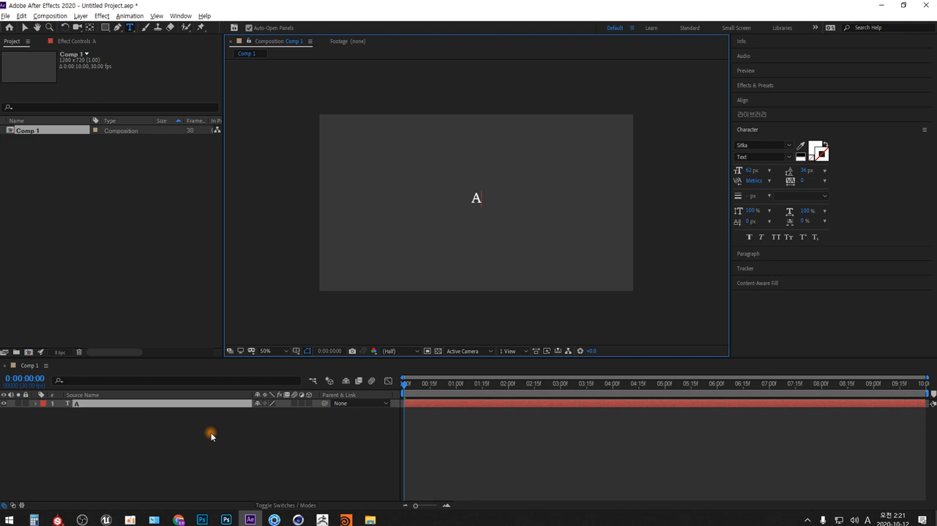
{"action": "type", "text": "dobe"}
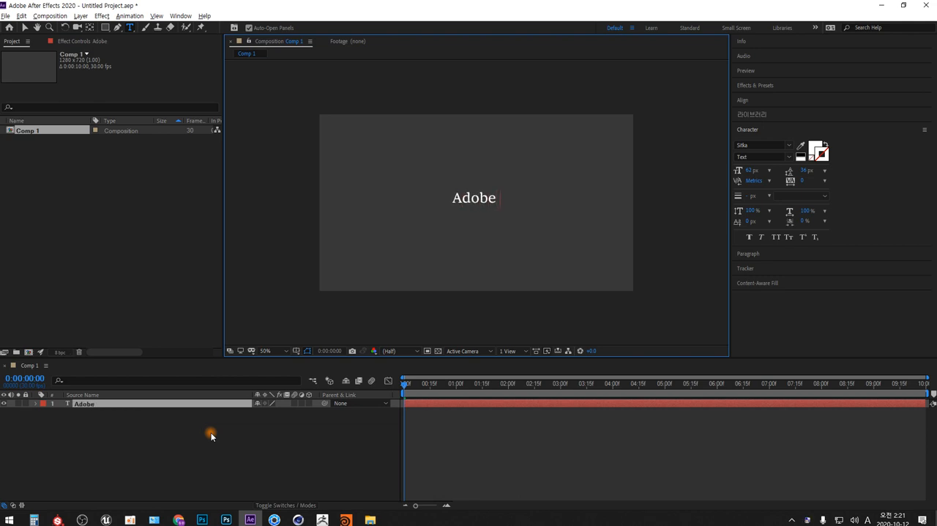
{"action": "type", "text": " After"}
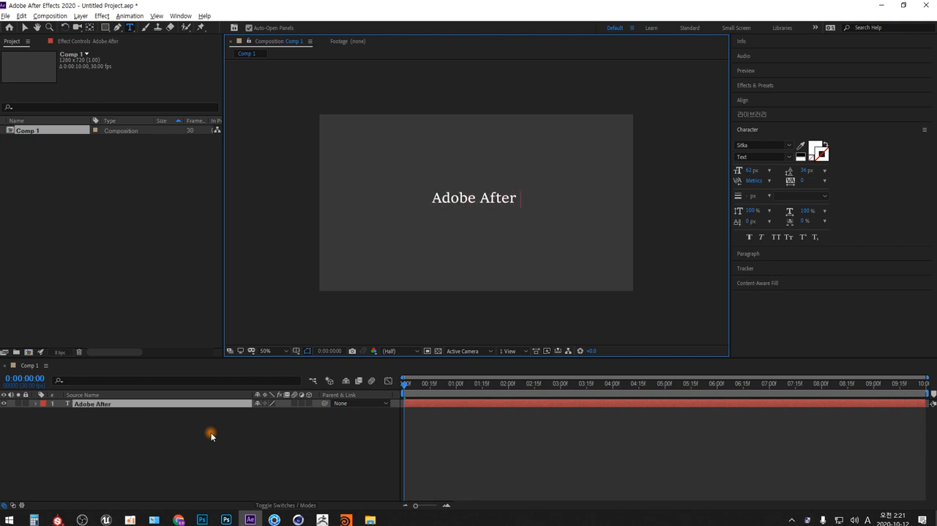
{"action": "type", "text": " Effects"}
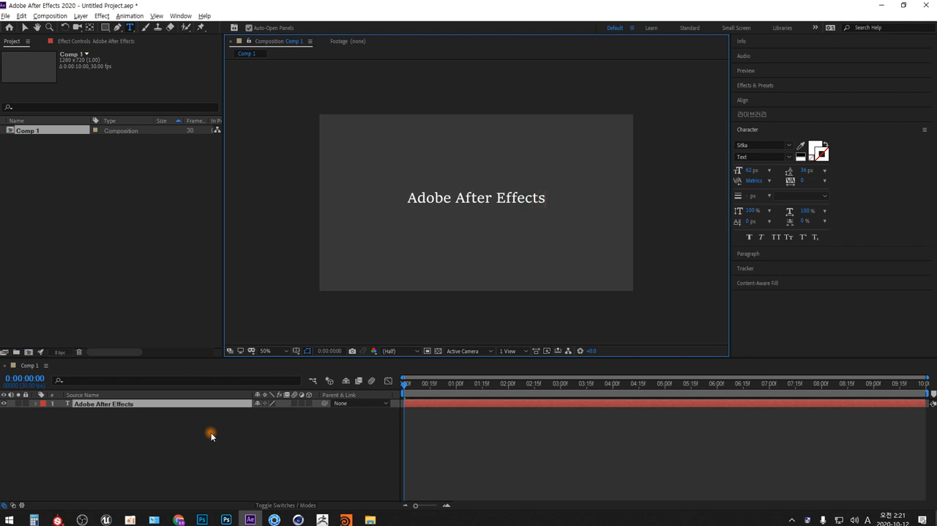
{"action": "type", "text": " 2020"}
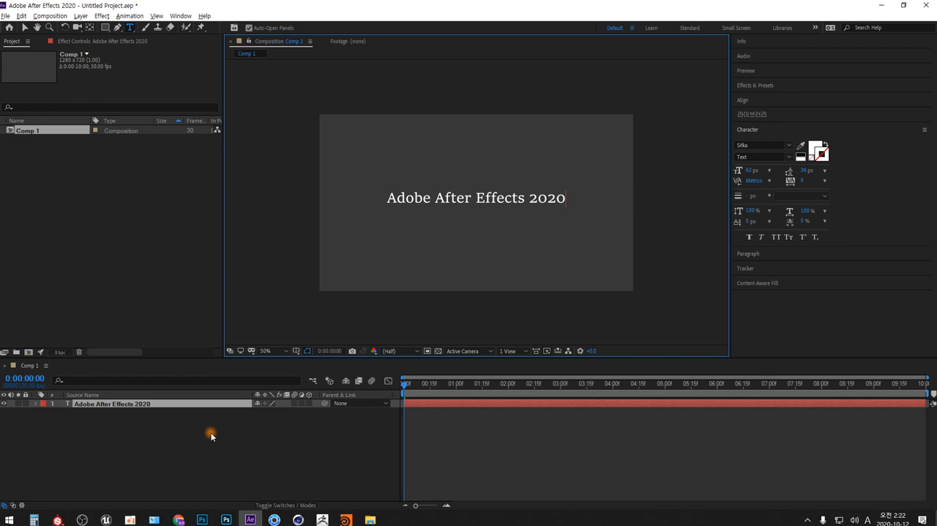
Cut "After Effects 2020" from the text layer, leaving only the word "Adobe".
{"action": "key", "text": "shift+Home"}
{"action": "key", "text": "shift+Right"}
{"action": "key", "text": "shift+Right"}
{"action": "key", "text": "shift+Right"}
{"action": "key", "text": "shift+Right"}
{"action": "key", "text": "shift+Right"}
{"action": "key", "text": "shift+Right"}
{"action": "key", "text": "ctrl+c"}
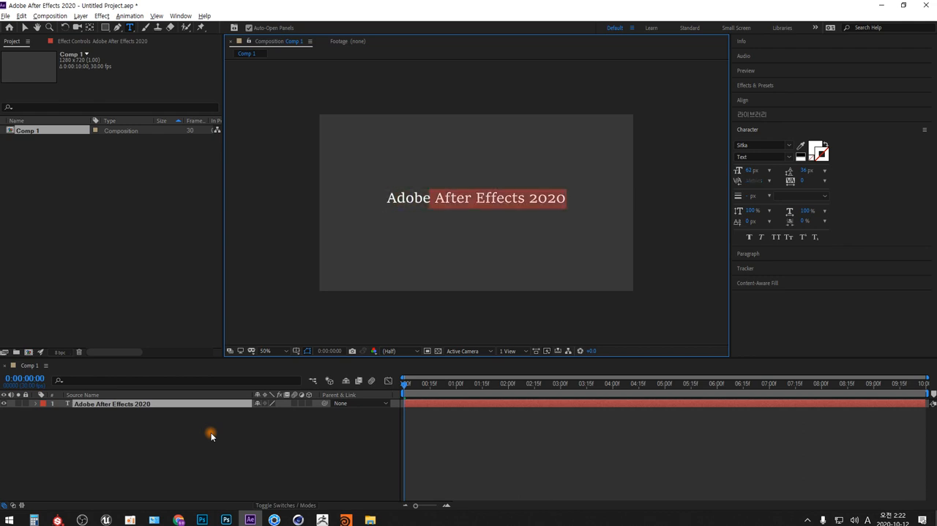
{"action": "key", "text": "BackSpace"}
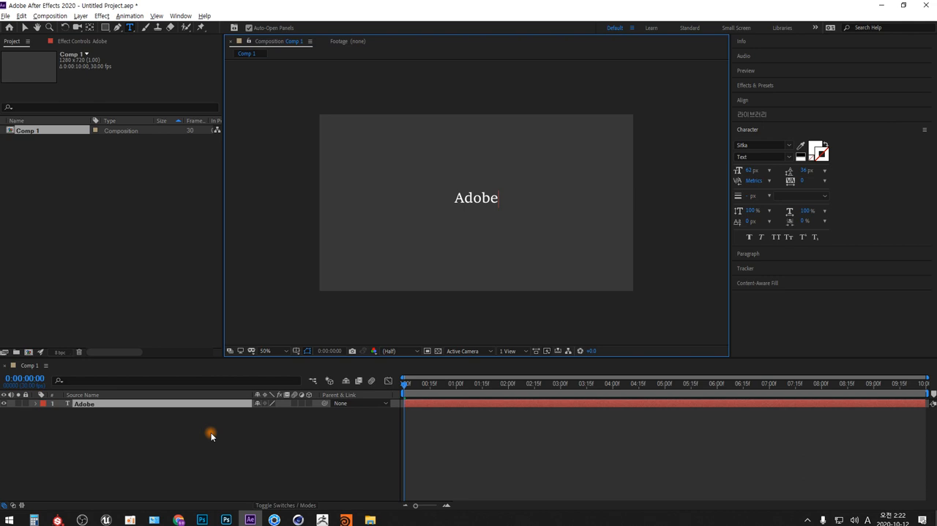
Reveal the Adobe layer's text properties and set a Source Text keyframe at 0:00:00:00.
{"action": "left_click", "coordinate": [35, 404]}
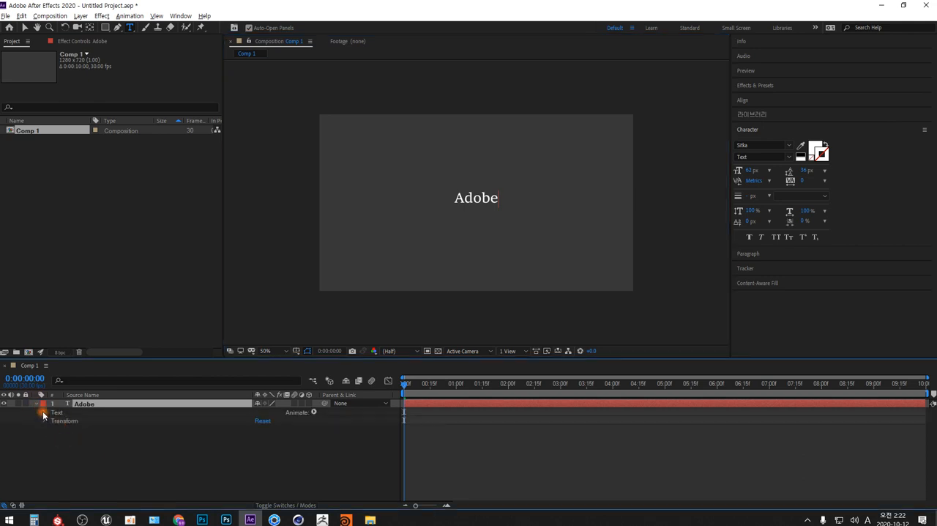
{"action": "left_click", "coordinate": [44, 412]}
{"action": "left_click", "coordinate": [85, 422]}
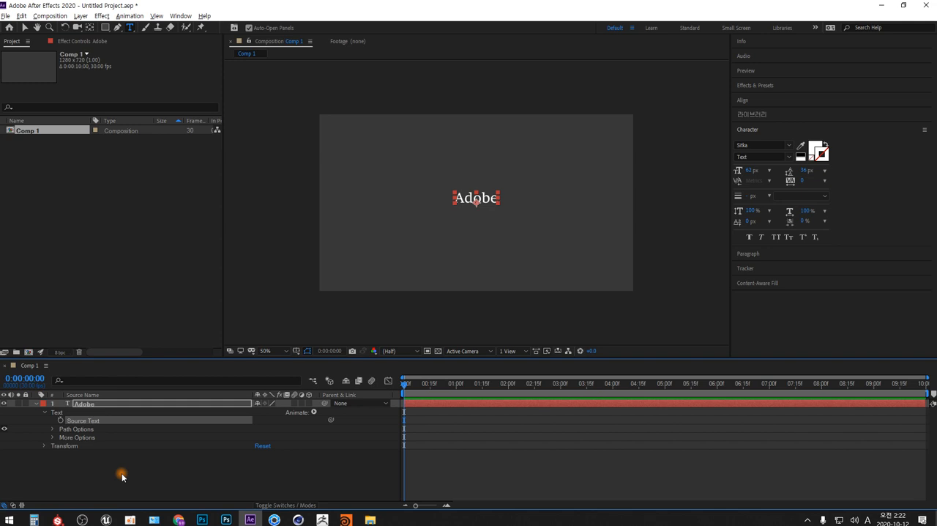
{"action": "left_click", "coordinate": [273, 351]}
{"action": "left_click", "coordinate": [289, 191]}
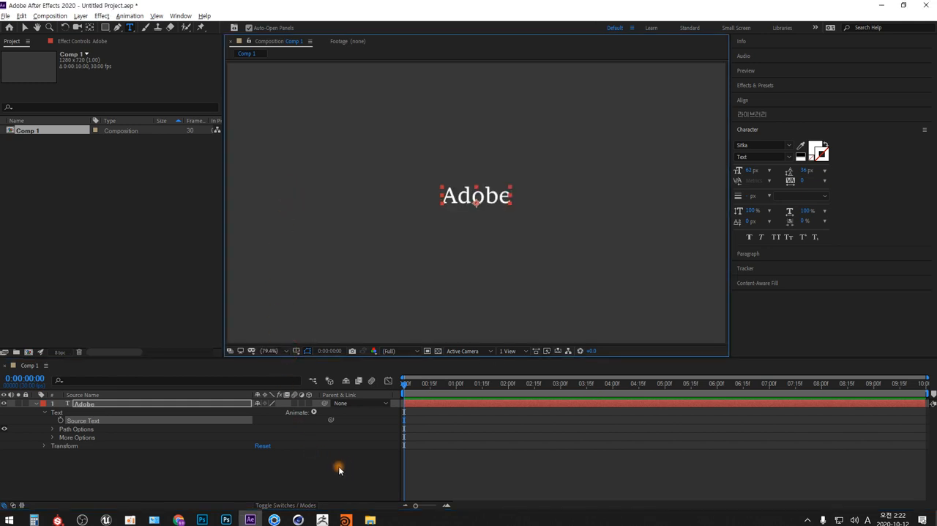
{"action": "left_click", "coordinate": [61, 421]}
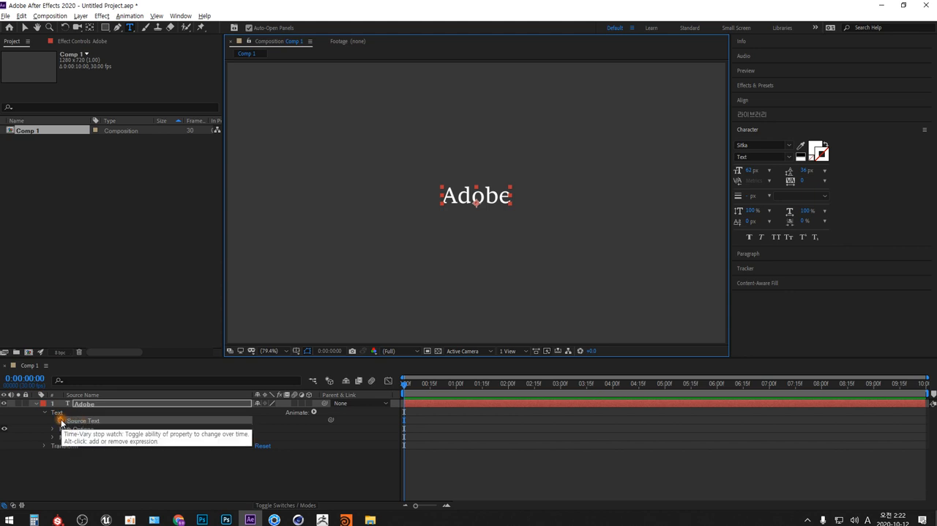
{"action": "left_click", "coordinate": [61, 421]}
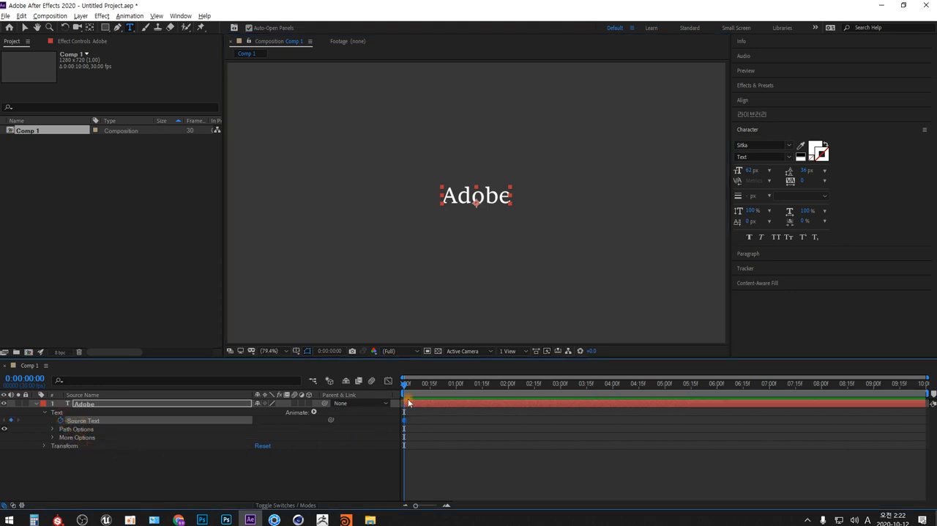
{"action": "left_click", "coordinate": [403, 421]}
At 0:00:01:00, replace the text with the cut words and remove "Effects 2020" so that it reads "After".
{"action": "left_click", "coordinate": [406, 384]}
{"action": "left_click_drag", "start_coordinate": [406, 386], "coordinate": [456, 388]}
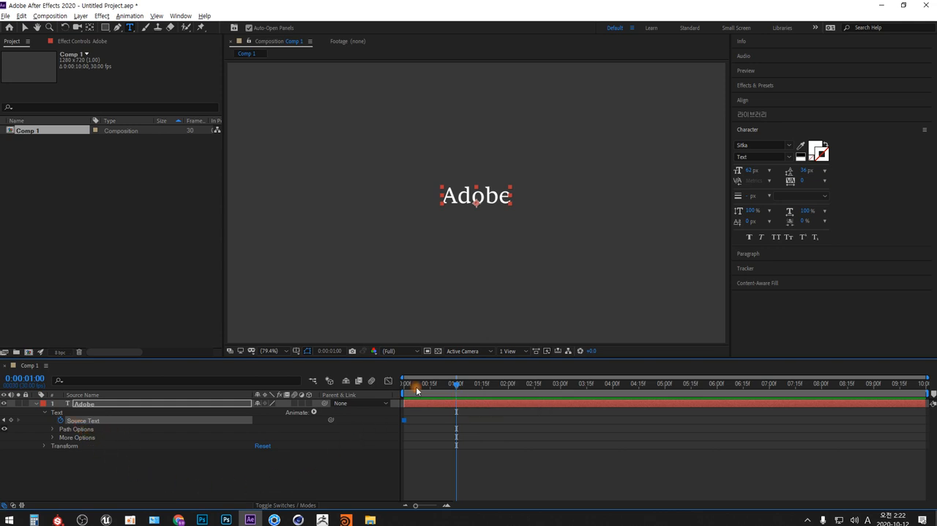
{"action": "left_click", "coordinate": [468, 196]}
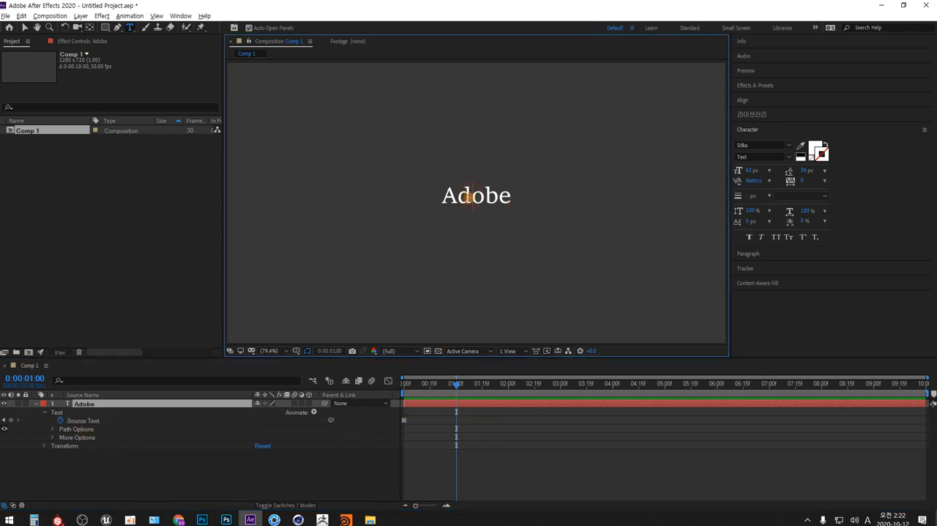
{"action": "key", "text": "ctrl+a"}
{"action": "key", "text": "ctrl+v"}
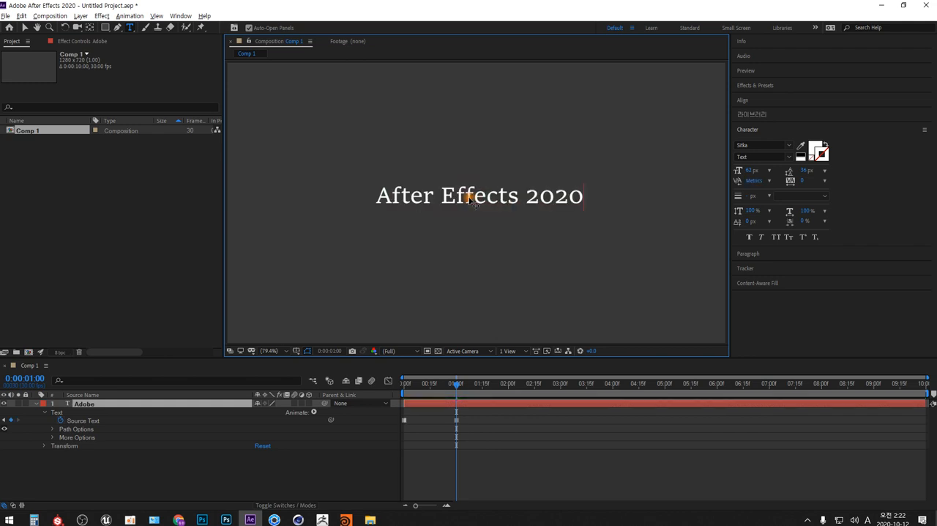
{"action": "key", "text": "shift+Left"}
{"action": "key", "text": "shift+Left"}
{"action": "key", "text": "shift+Left"}
{"action": "key", "text": "shift+Left"}
{"action": "key", "text": "shift+Left"}
{"action": "key", "text": "shift+Left"}
{"action": "key", "text": "shift+Left"}
{"action": "key", "text": "shift+Left"}
{"action": "key", "text": "shift+Left"}
{"action": "key", "text": "shift+Left"}
{"action": "key", "text": "shift+Left"}
{"action": "key", "text": "shift+Left"}
{"action": "key", "text": "shift+Left"}
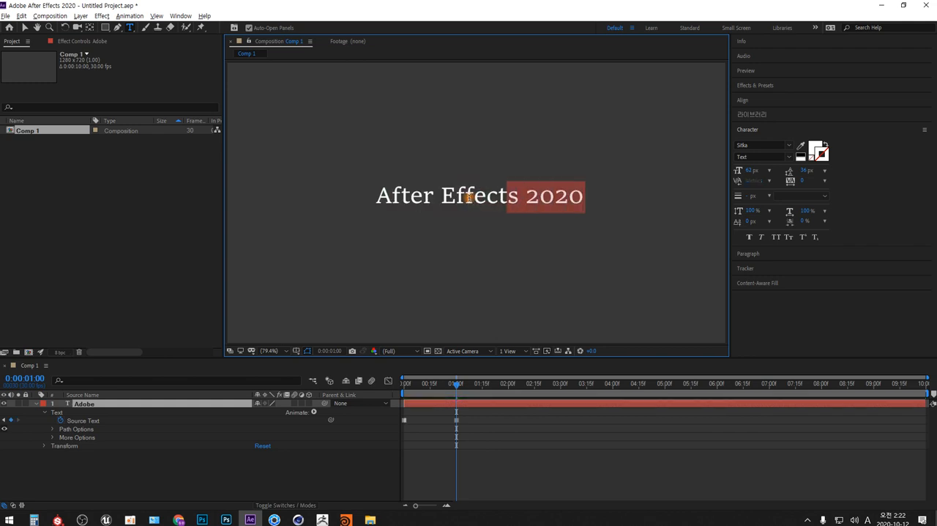
{"action": "key", "text": "BackSpace"}
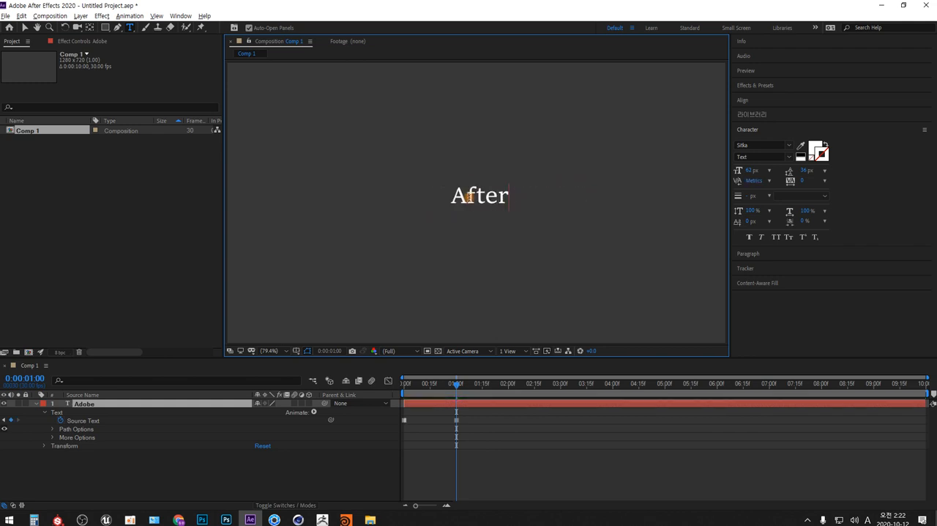
At 0:00:02:00, replace the layer's text with "Effects 2020" and remove "2020" so that it reads "Effects".
{"action": "left_click", "coordinate": [508, 383]}
{"action": "left_click", "coordinate": [470, 195]}
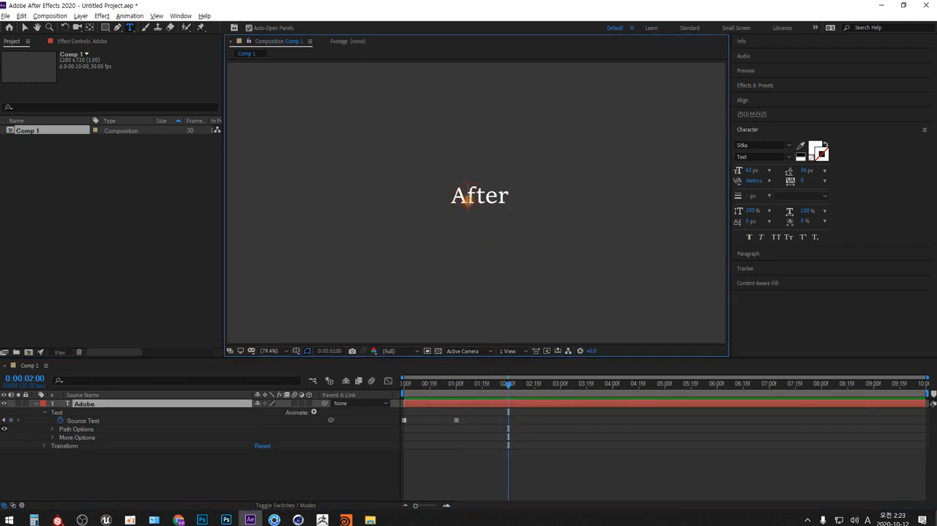
{"action": "double_click", "coordinate": [469, 196]}
{"action": "type", "text": "Effects 2020"}
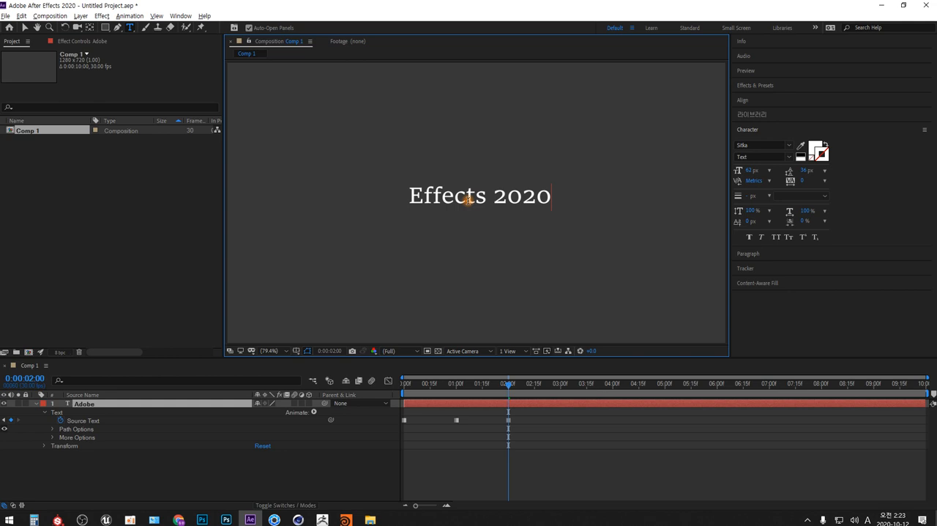
{"action": "key", "text": "shift+Left"}
{"action": "key", "text": "shift+Left"}
{"action": "key", "text": "shift+Left"}
{"action": "key", "text": "shift+Left"}
{"action": "key", "text": "shift+Left"}
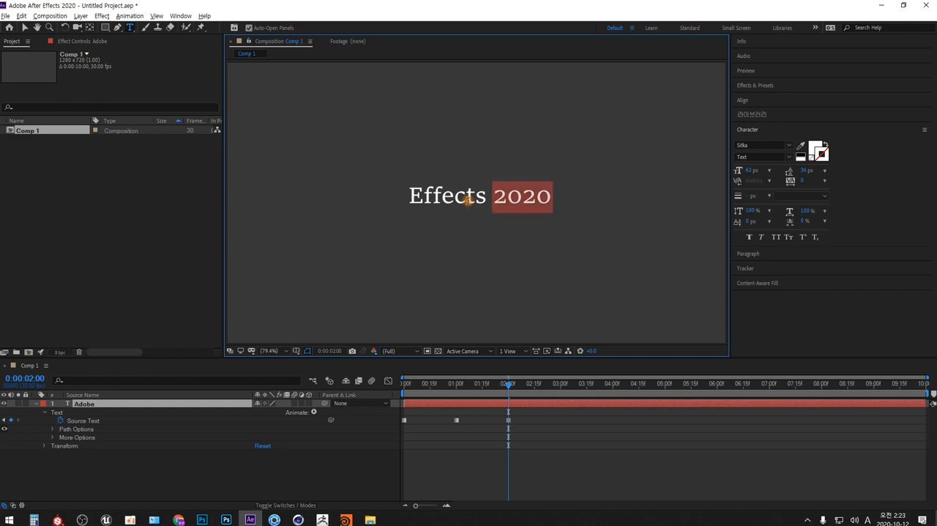
{"action": "key", "text": "BackSpace"}
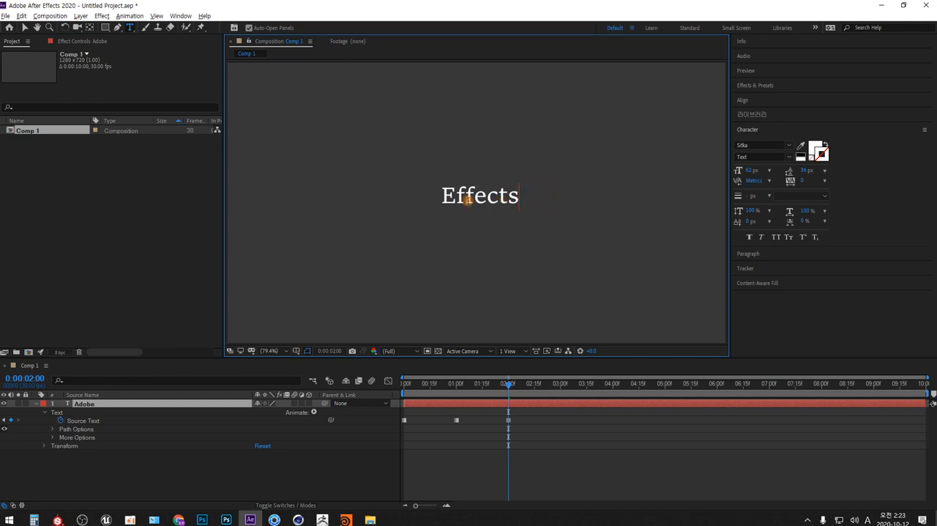
At 0:00:03:00, replace the layer's text with "2020".
{"action": "left_click", "coordinate": [561, 383]}
{"action": "left_click", "coordinate": [509, 194]}
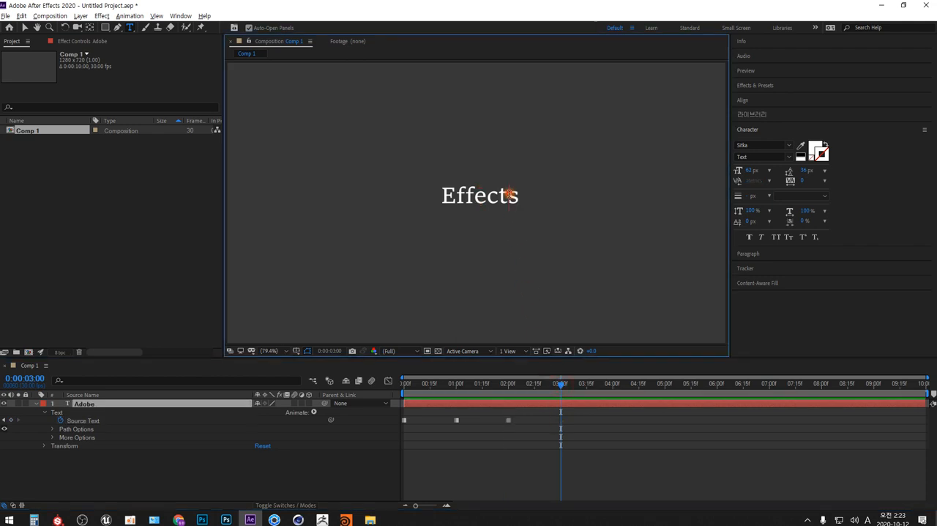
{"action": "double_click", "coordinate": [506, 199]}
{"action": "type", "text": "2020"}
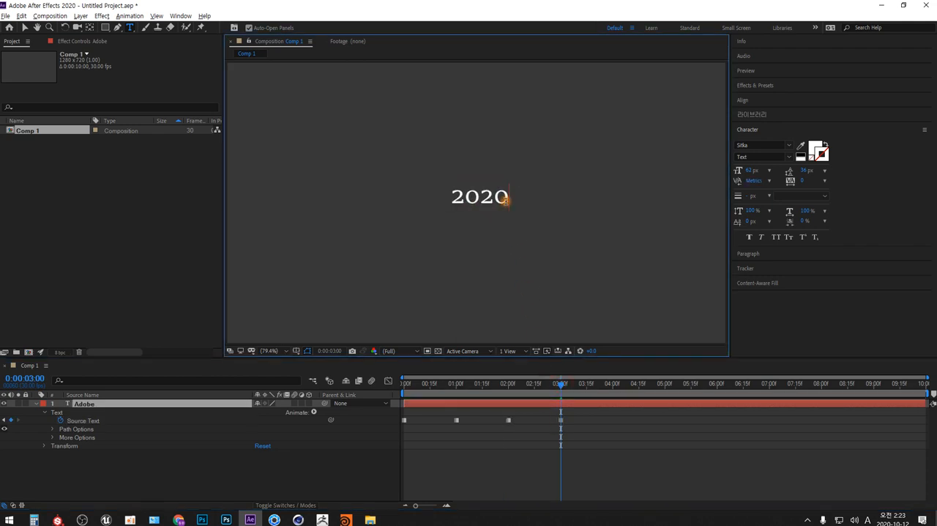
At 0:00:04:00, insert "Adobe After Effects" before "2020" so that the text reads "Adobe After Effects 2020".
{"action": "left_click", "coordinate": [612, 383]}
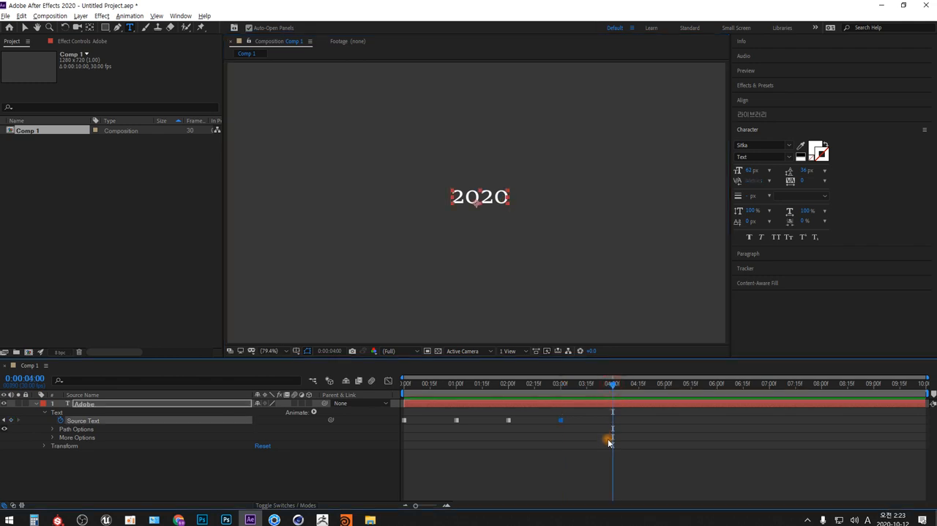
{"action": "left_click", "coordinate": [489, 196]}
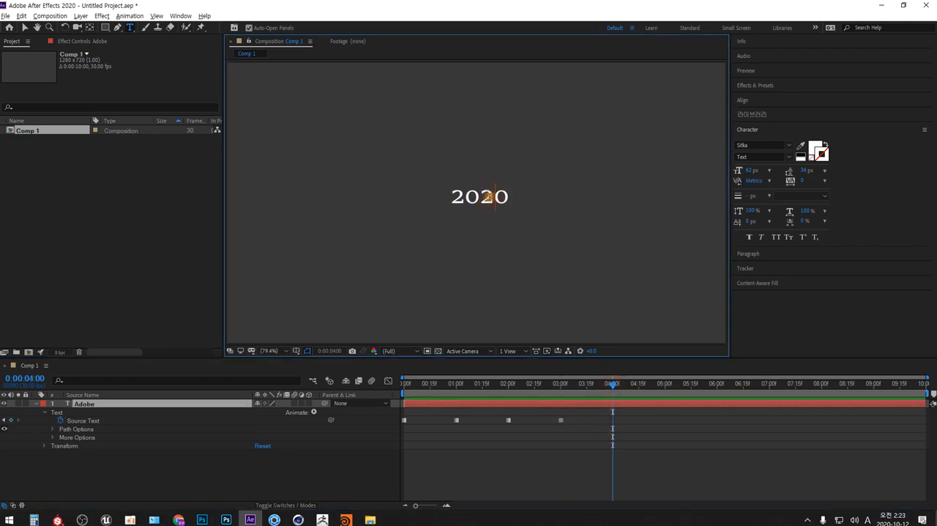
{"action": "key", "text": "Home"}
{"action": "type", "text": "Adobe "}
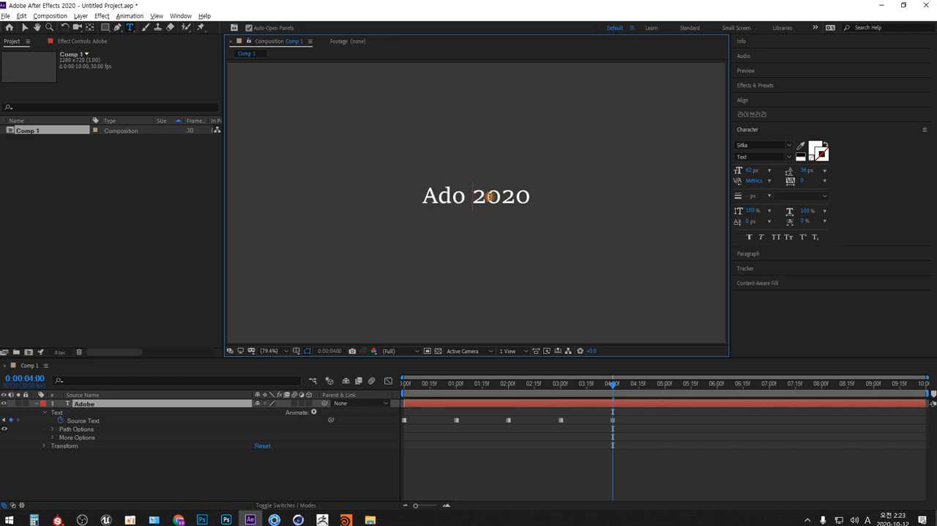
{"action": "type", "text": "After "}
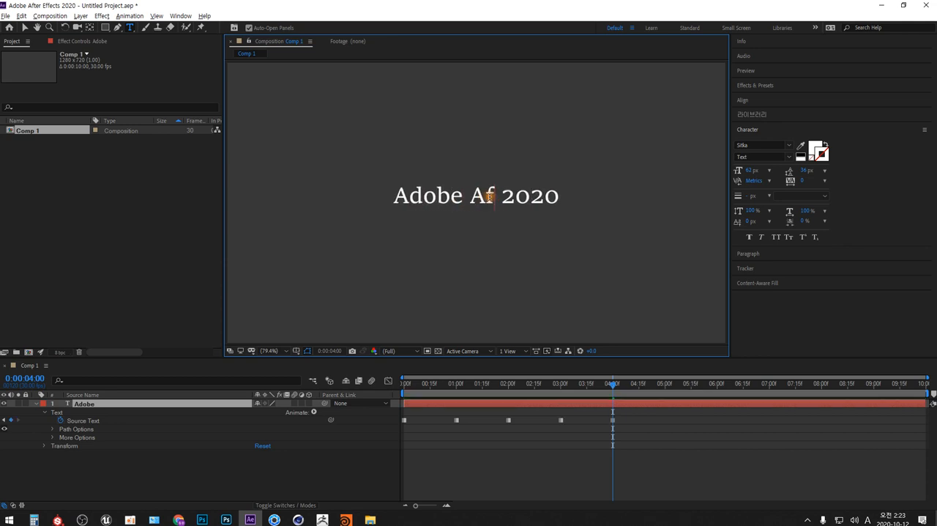
{"action": "type", "text": "Effects"}
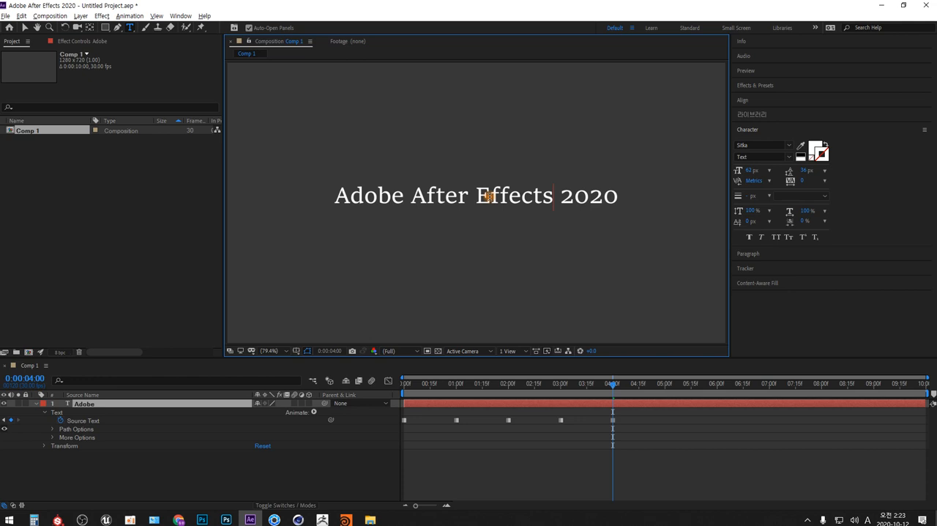
Return to 0:00:00:00 and preview the Source Text animation.
{"action": "left_click_drag", "start_coordinate": [430, 383], "coordinate": [376, 394]}
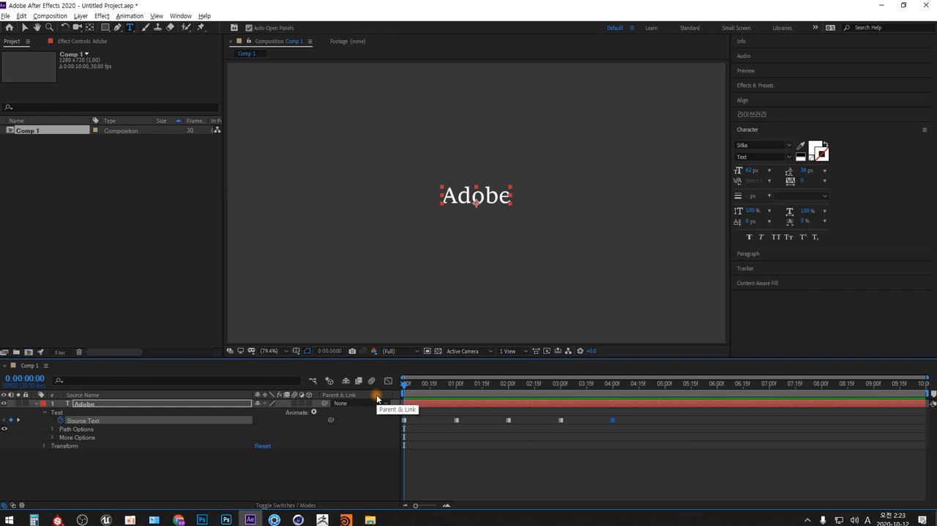
{"action": "key", "text": "space"}
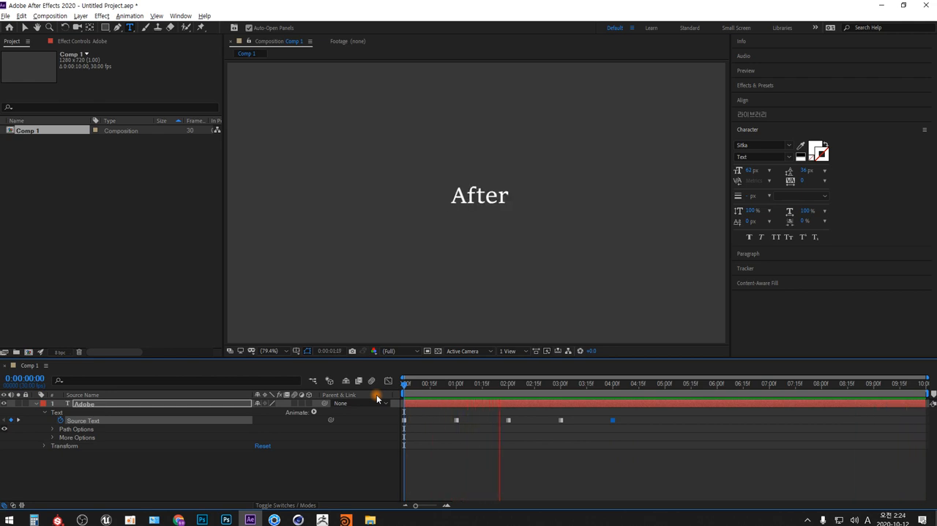
{"action": "key", "text": "space"}
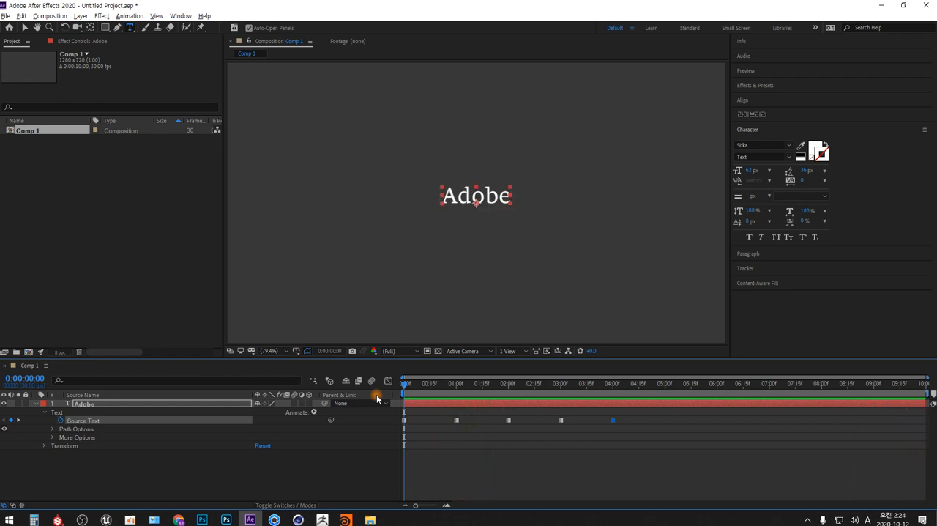
Collapse and hide the keyframed Adobe layer, and add a new text layer reading only "Adobe".
{"action": "left_click", "coordinate": [35, 403]}
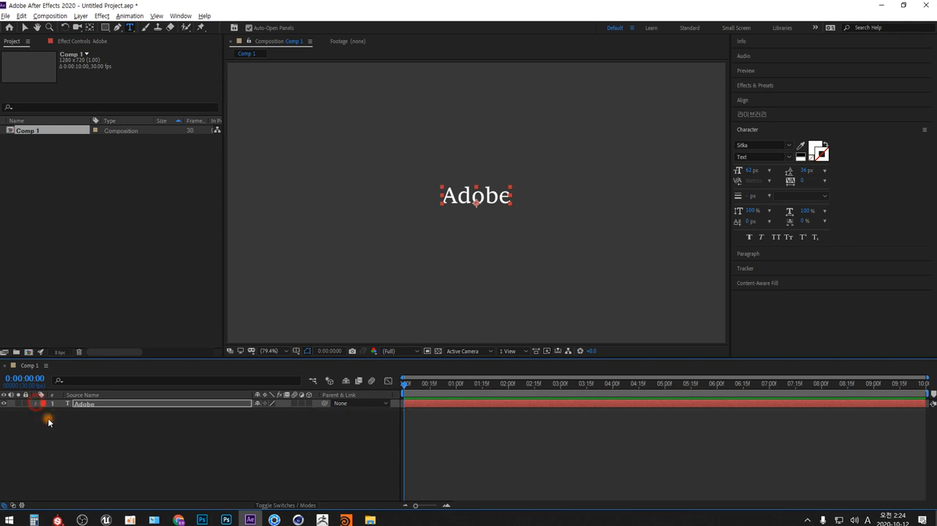
{"action": "left_click", "coordinate": [4, 403]}
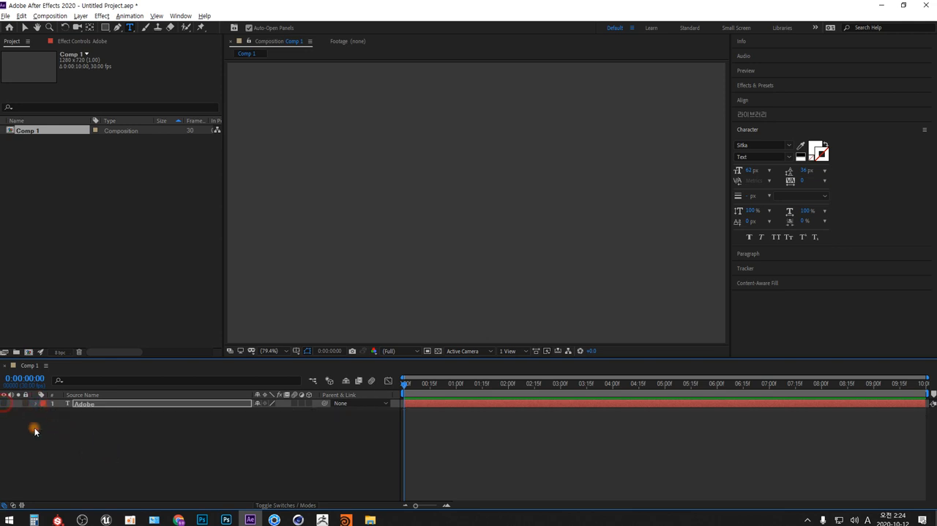
{"action": "right_click", "coordinate": [258, 437]}
{"action": "mouse_move", "coordinate": [356, 334]}
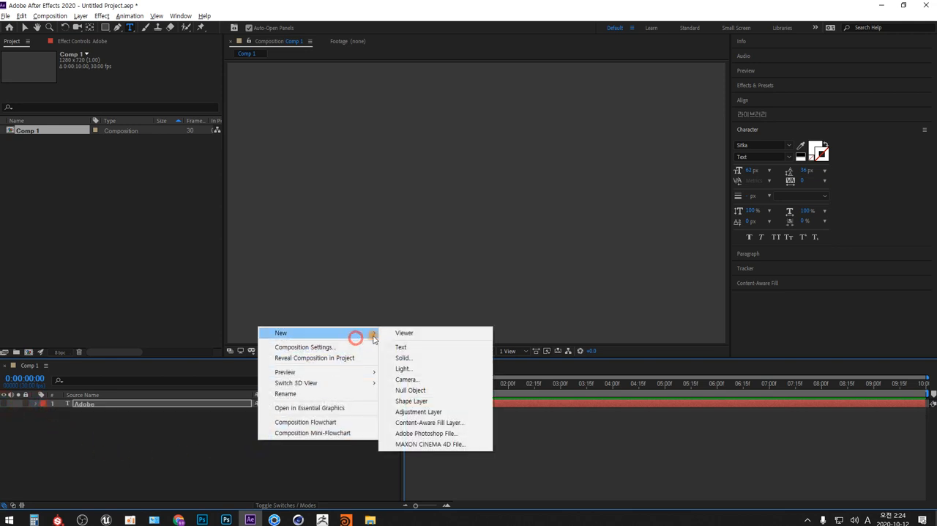
{"action": "left_click", "coordinate": [421, 349]}
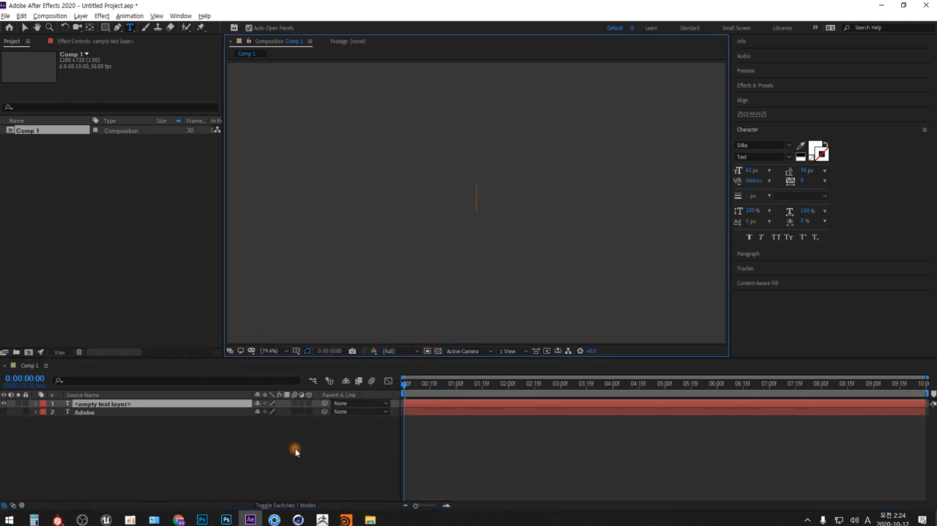
{"action": "type", "text": "2020"}
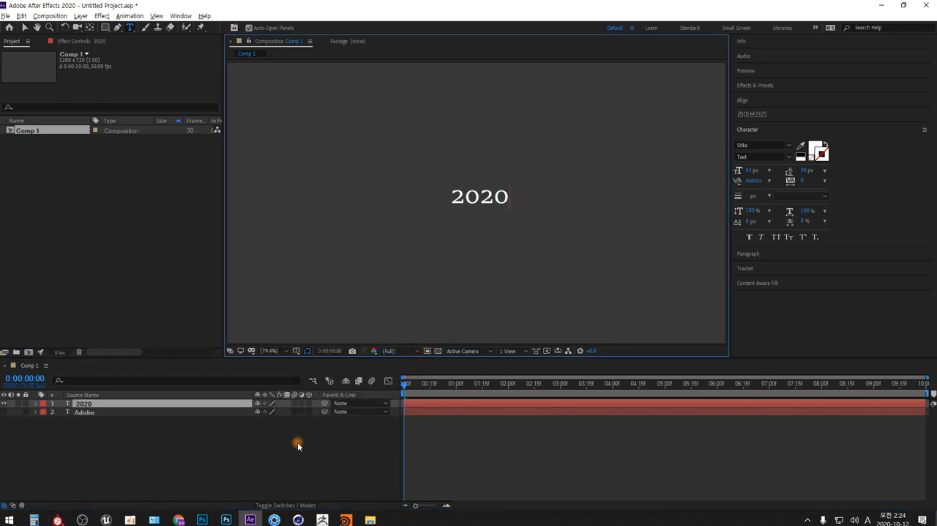
{"action": "key", "text": "Home"}
{"action": "type", "text": "Adobe"}
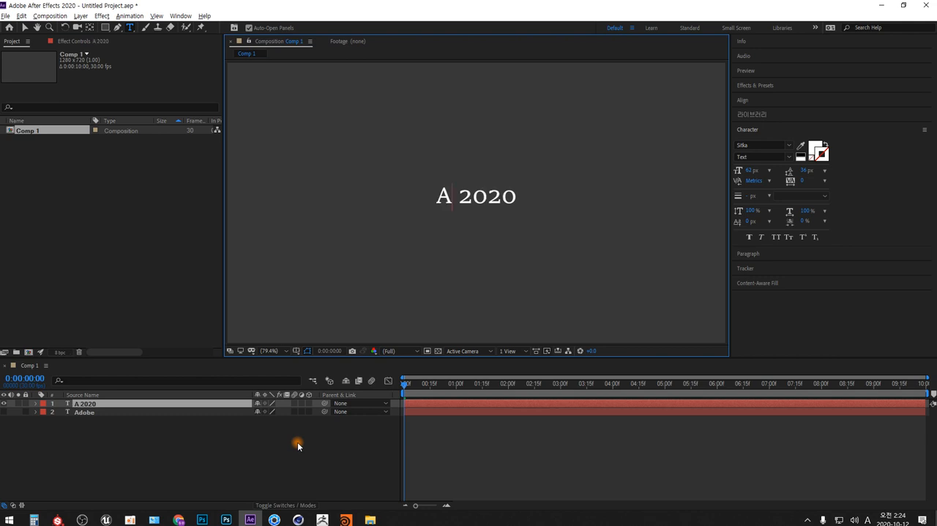
{"action": "key", "text": "shift+End"}
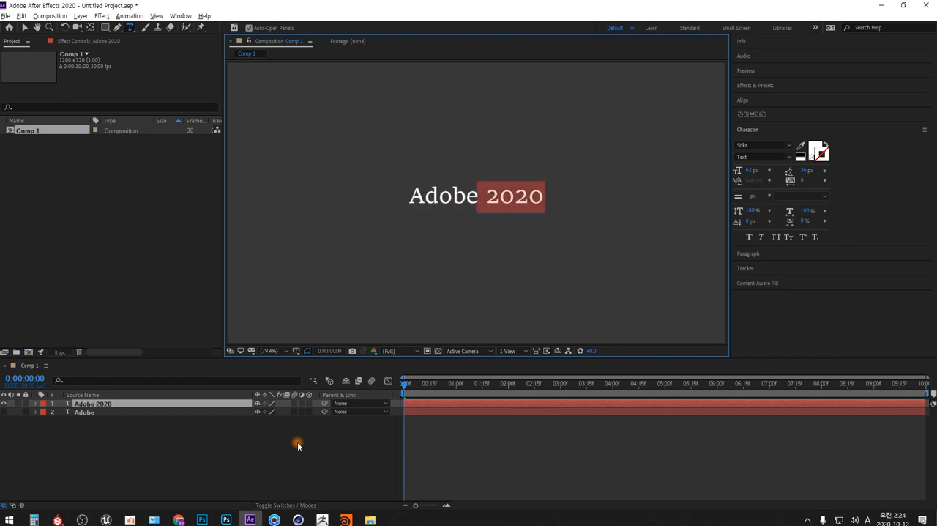
{"action": "key", "text": "Delete"}
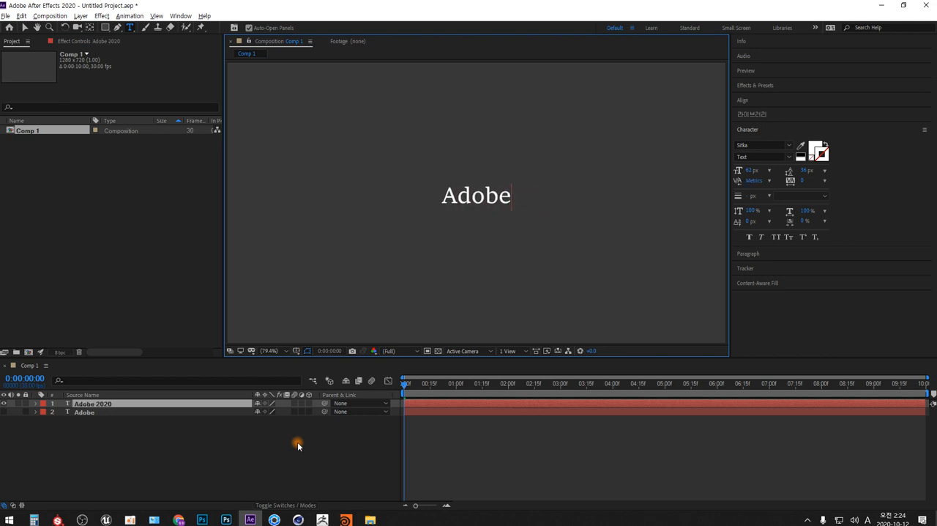
Duplicate the Adobe 2020 layer, change the copy's text to "After", and hide the original layer.
{"action": "left_click", "coordinate": [164, 403]}
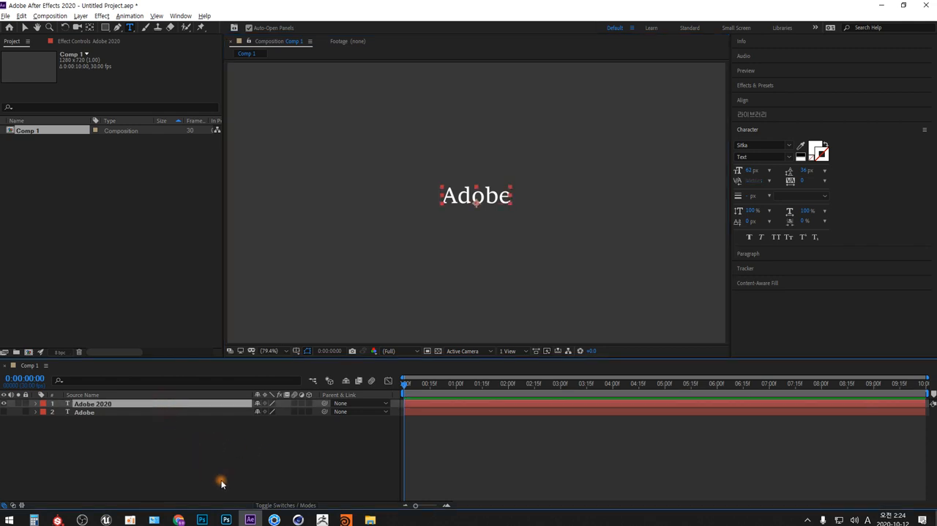
{"action": "key", "text": "ctrl+d"}
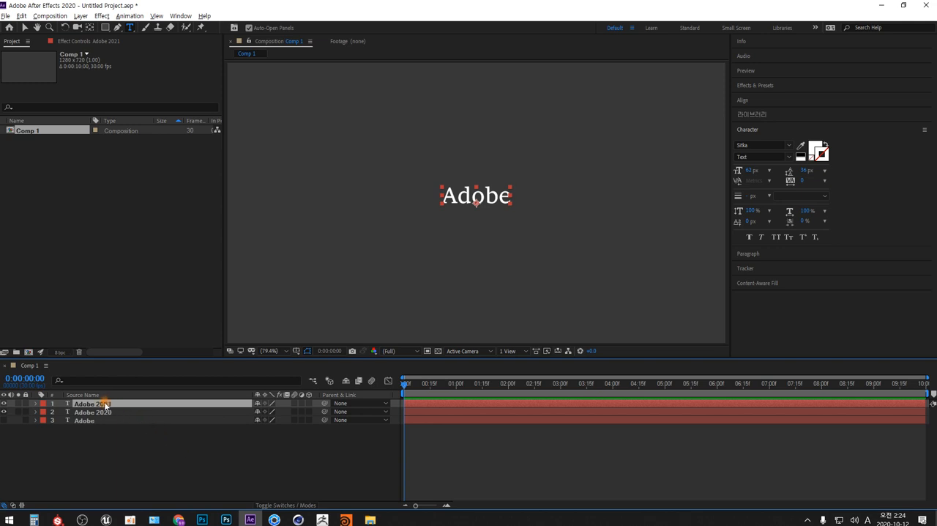
{"action": "left_click", "coordinate": [463, 199]}
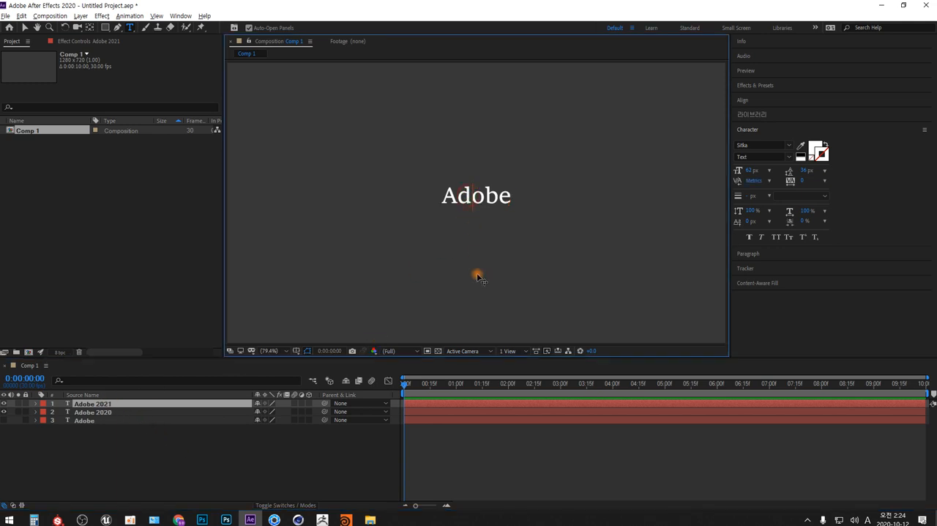
{"action": "key", "text": "Delete"}
{"action": "key", "text": "shift+End"}
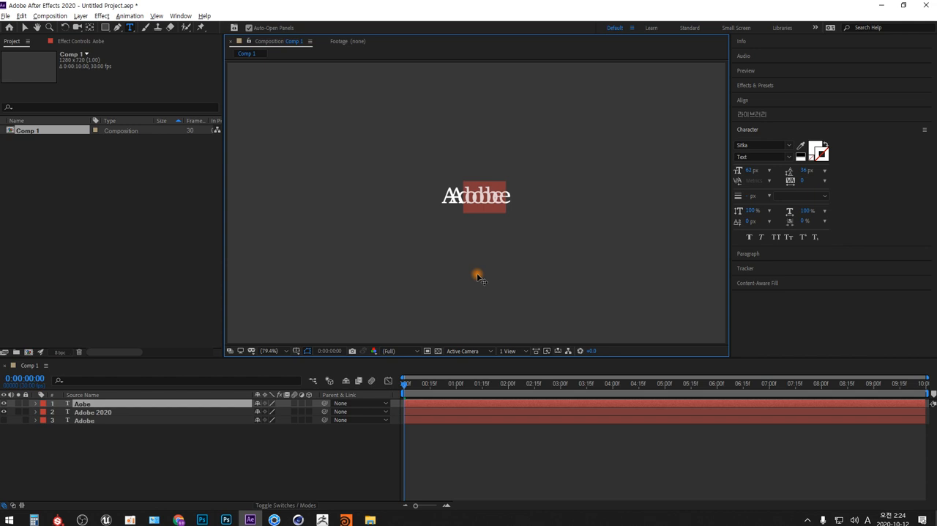
{"action": "type", "text": "fter"}
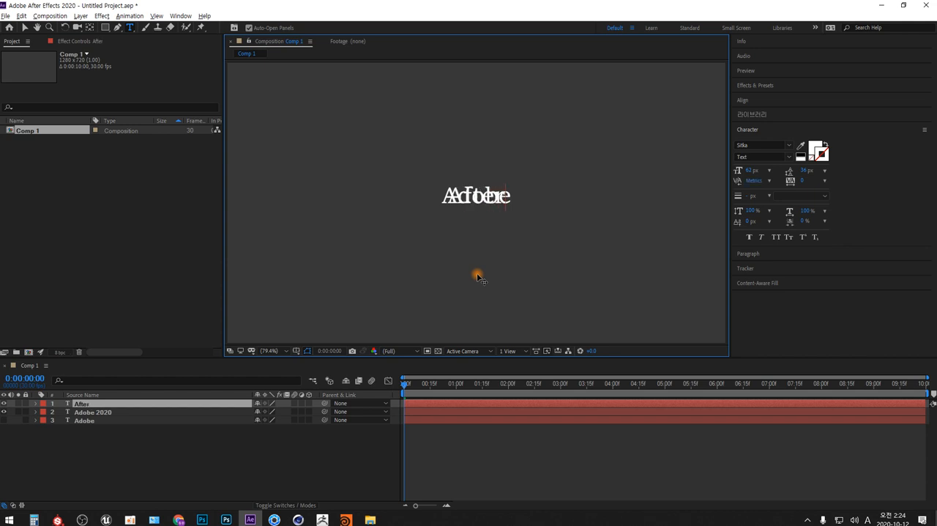
{"action": "left_click_drag", "start_coordinate": [3, 411], "coordinate": [3, 421]}
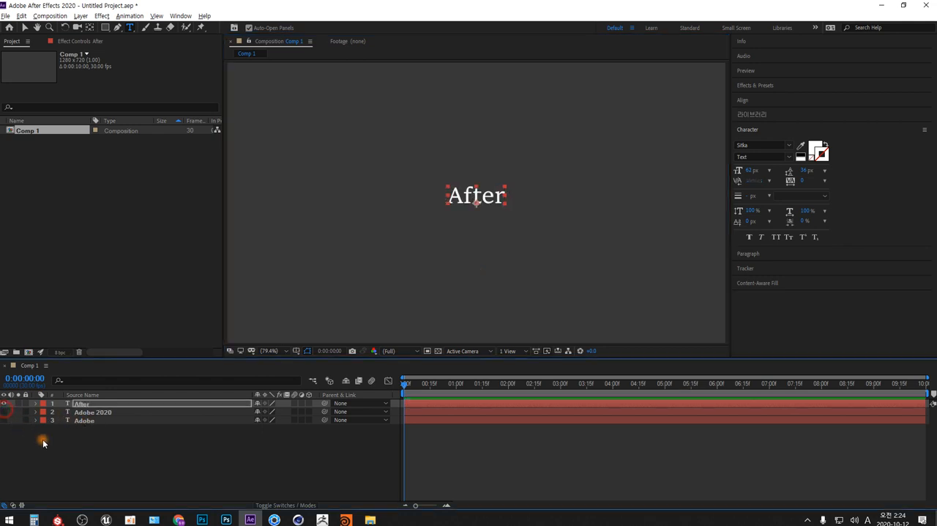
{"action": "left_click", "coordinate": [214, 456]}
Duplicate the After layer, hide the original, and change the copy's text to "Effects".
{"action": "left_click", "coordinate": [106, 405]}
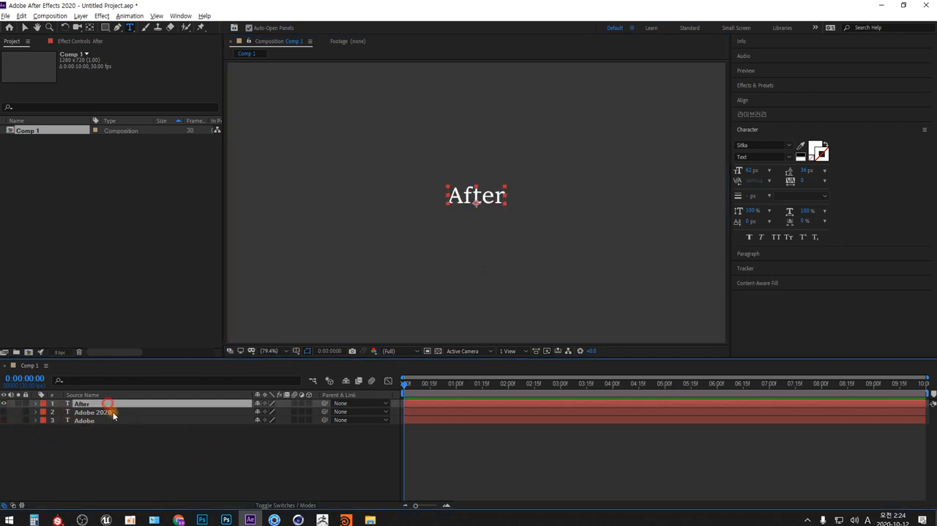
{"action": "key", "text": "ctrl+d"}
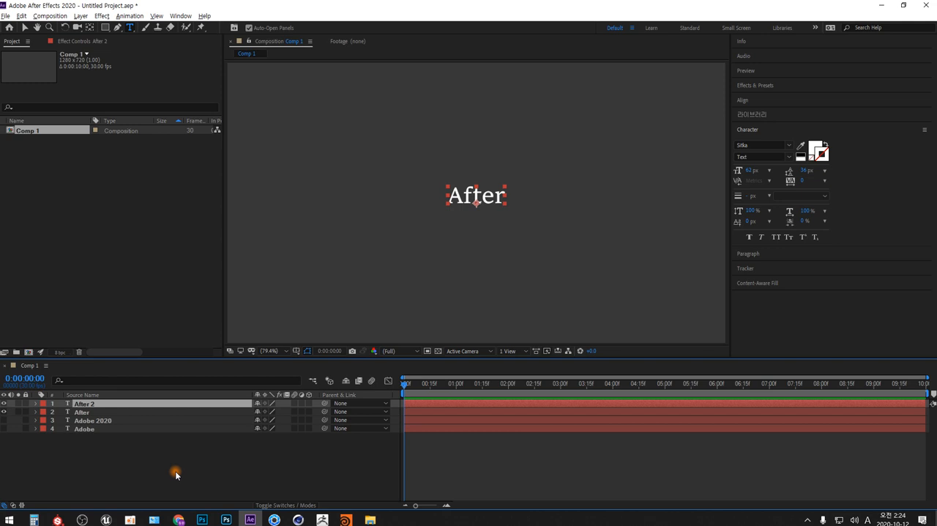
{"action": "left_click", "coordinate": [3, 411]}
{"action": "left_click", "coordinate": [476, 199]}
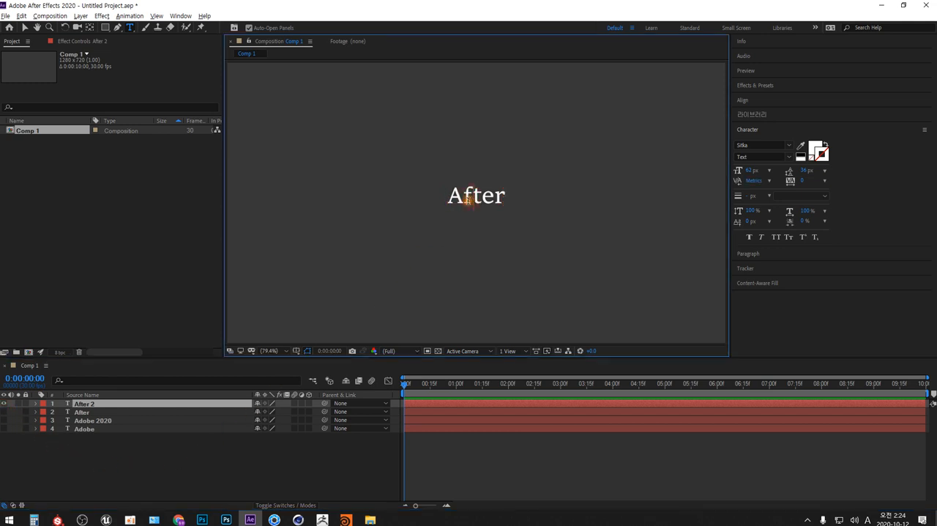
{"action": "double_click", "coordinate": [467, 201]}
{"action": "type", "text": "Effects"}
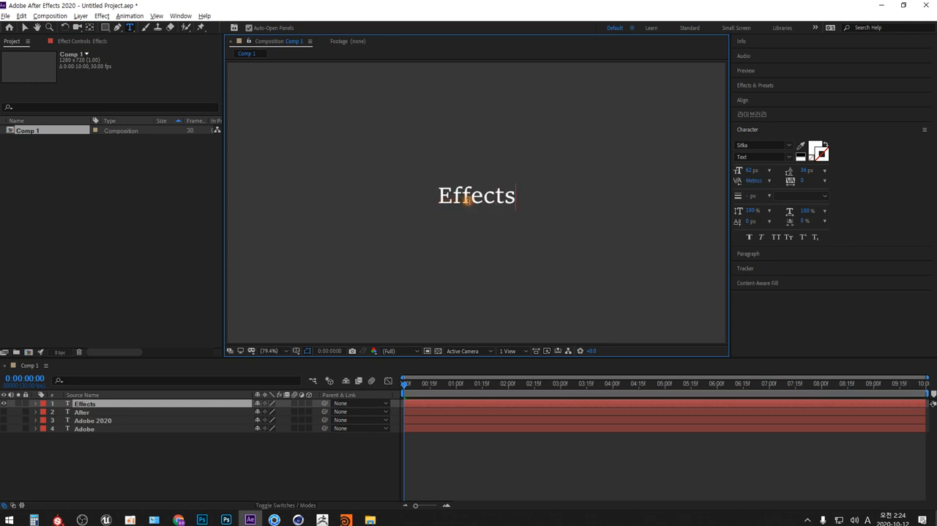
{"action": "left_click", "coordinate": [139, 464]}
Duplicate the Effects layer, change the copy's text to "2020", and hide both layers.
{"action": "left_click", "coordinate": [87, 404]}
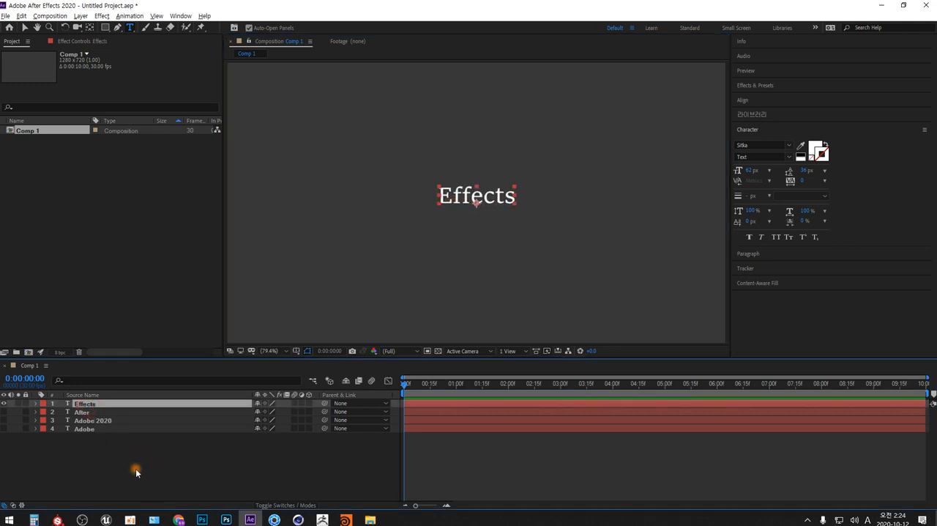
{"action": "key", "text": "ctrl+d"}
{"action": "left_click", "coordinate": [3, 412]}
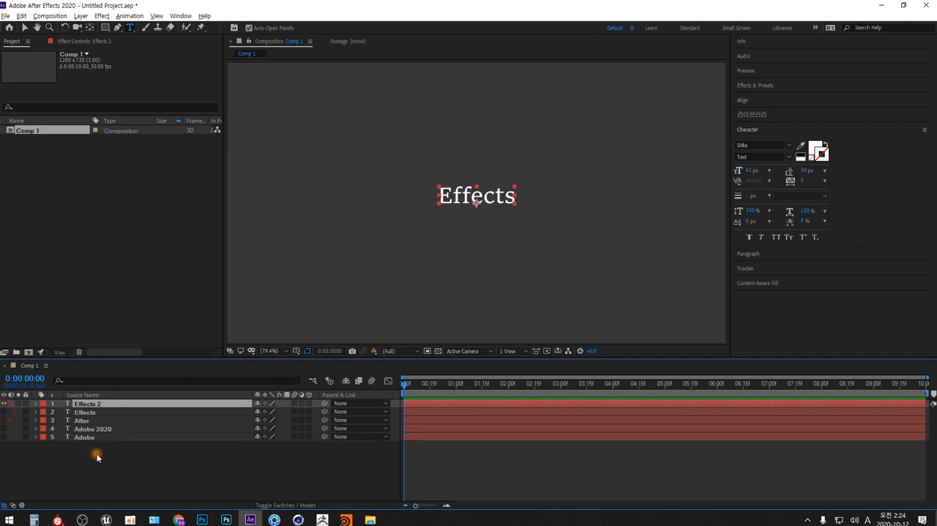
{"action": "left_click", "coordinate": [466, 196]}
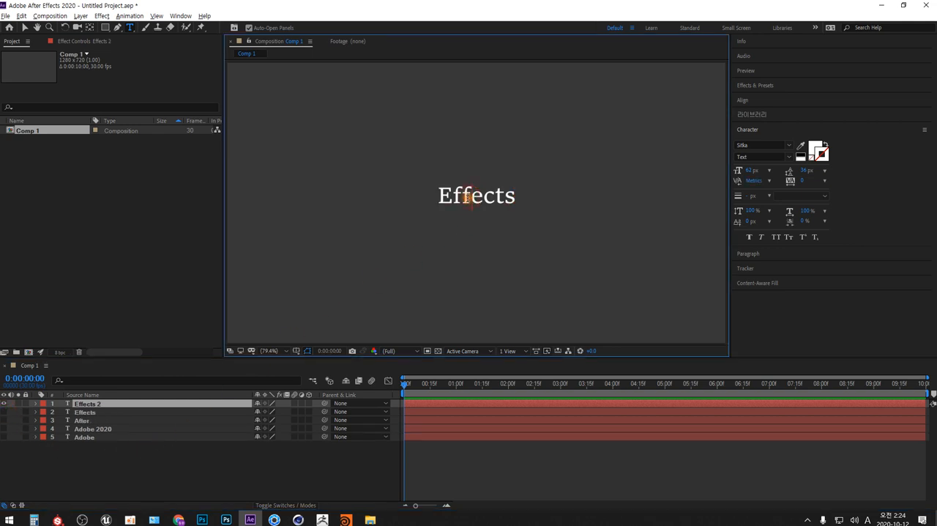
{"action": "double_click", "coordinate": [466, 196]}
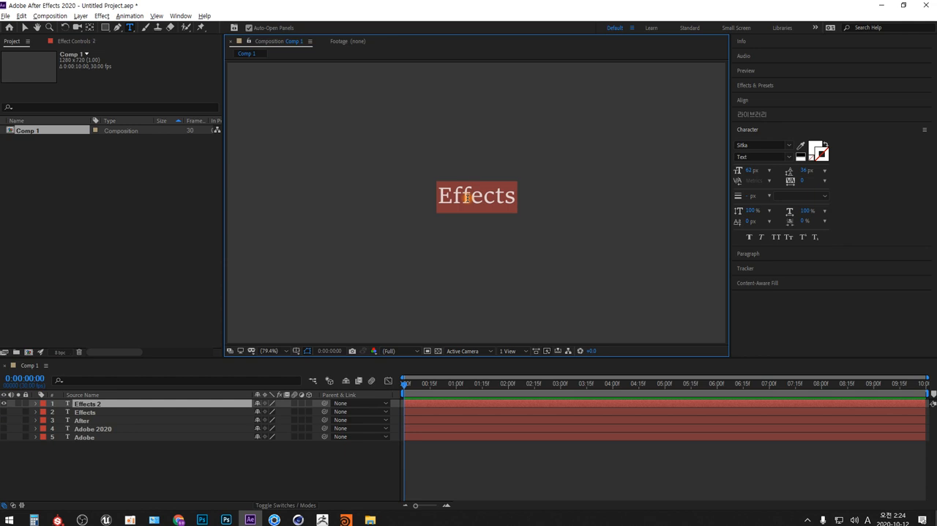
{"action": "type", "text": "2020"}
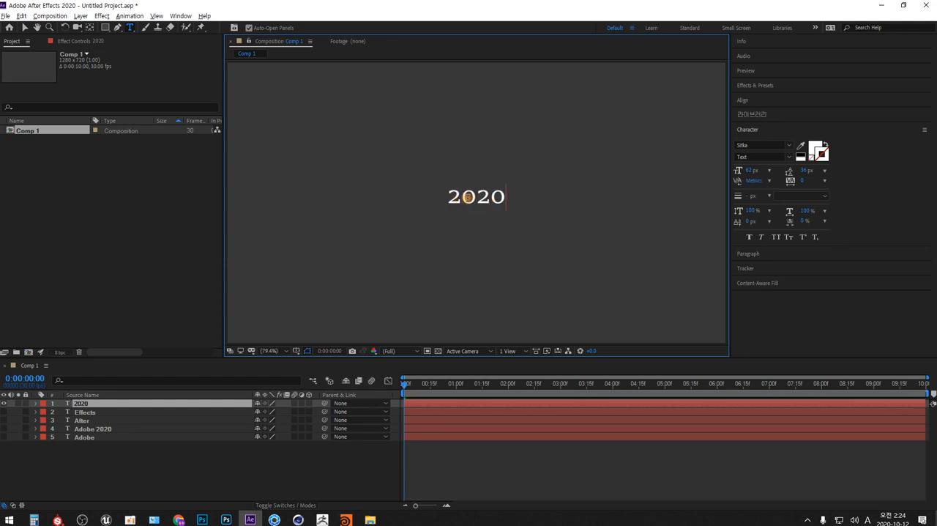
{"action": "left_click", "coordinate": [4, 403]}
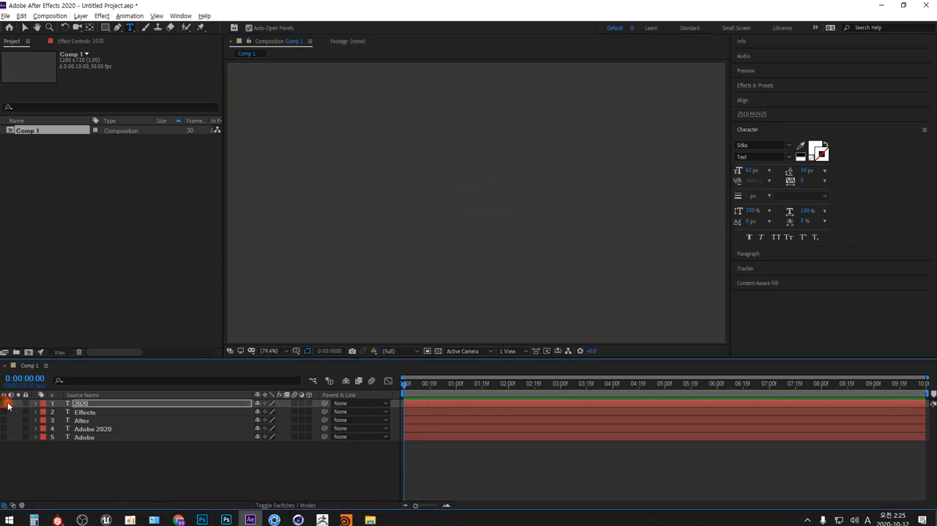
Show the Adobe 2020 layer, split it at 0:00:01:00, and delete the part after the split.
{"action": "left_click", "coordinate": [95, 429]}
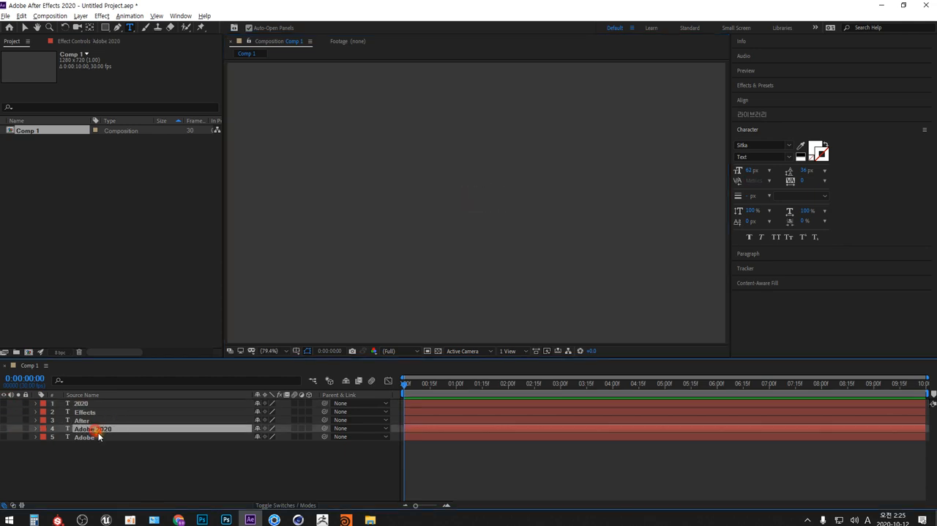
{"action": "left_click", "coordinate": [4, 428]}
{"action": "left_click", "coordinate": [456, 384]}
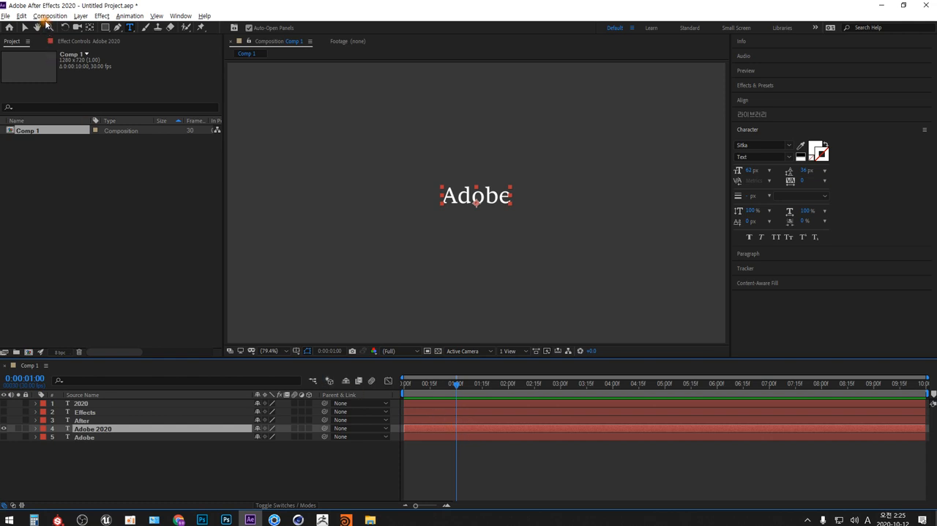
{"action": "left_click", "coordinate": [23, 16]}
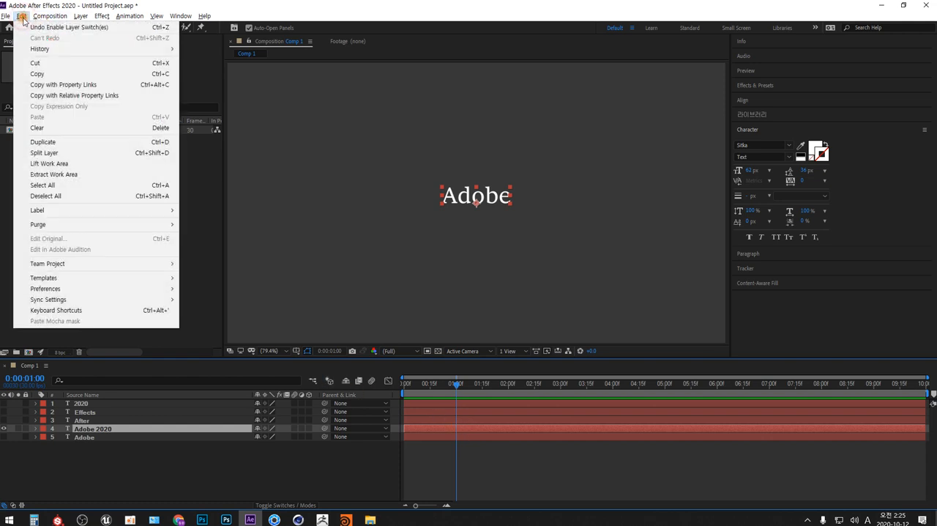
{"action": "left_click", "coordinate": [157, 155]}
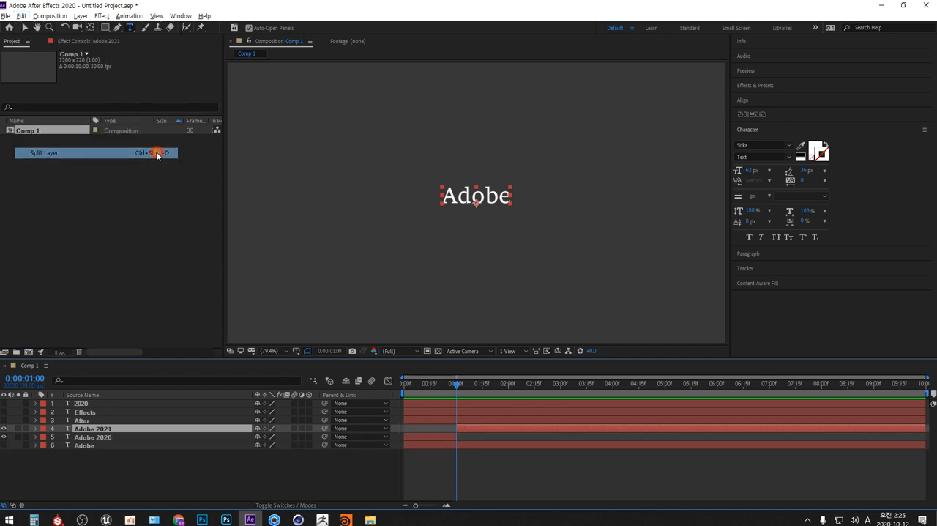
{"action": "left_click", "coordinate": [473, 435]}
{"action": "left_click", "coordinate": [476, 428]}
{"action": "key", "text": "Delete"}
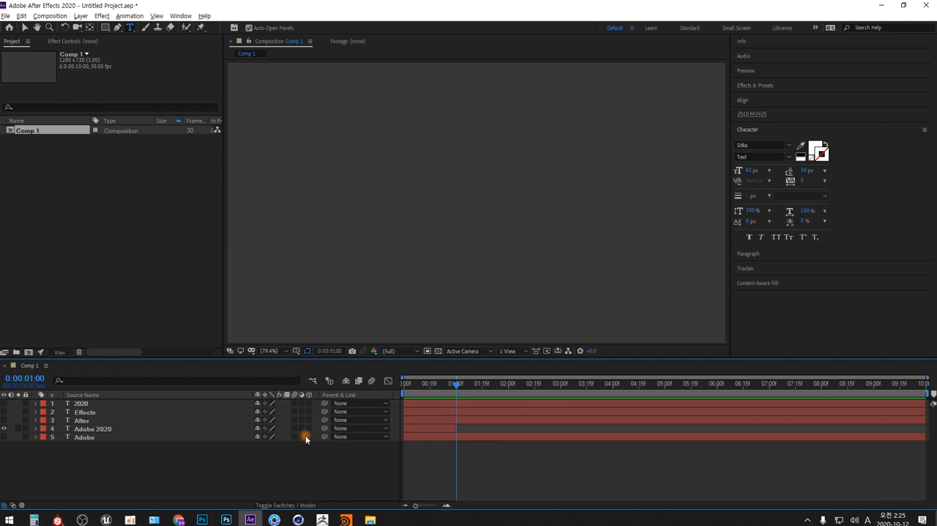
Split the After, Effects and 2020 layers at 0:00:01:00 and delete their parts before the split.
{"action": "left_click", "coordinate": [82, 419]}
{"action": "left_click", "coordinate": [83, 405], "text": "shift"}
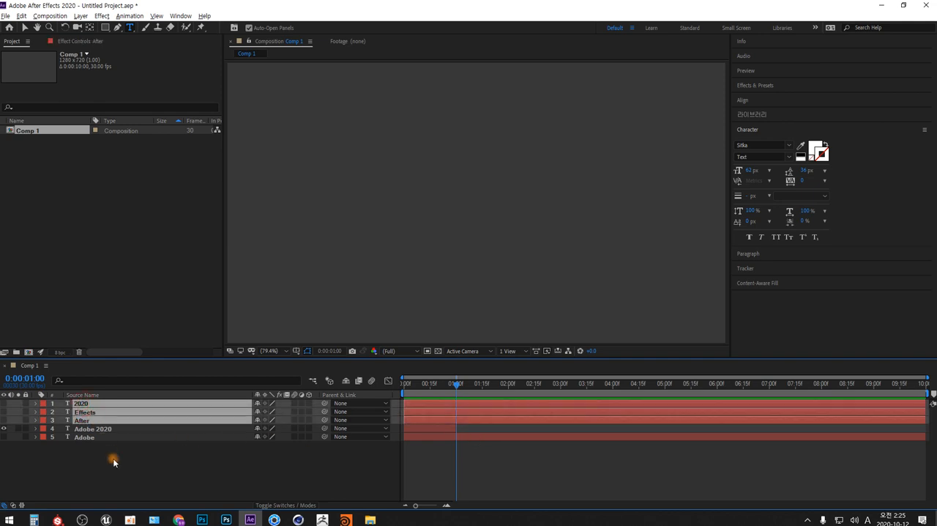
{"action": "key", "text": "ctrl+d"}
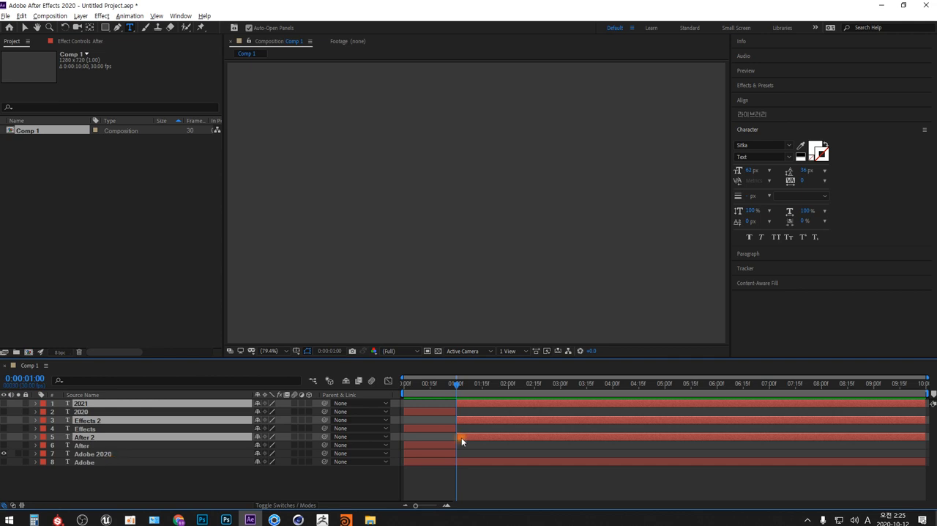
{"action": "left_click", "coordinate": [444, 444]}
{"action": "key", "text": "Delete"}
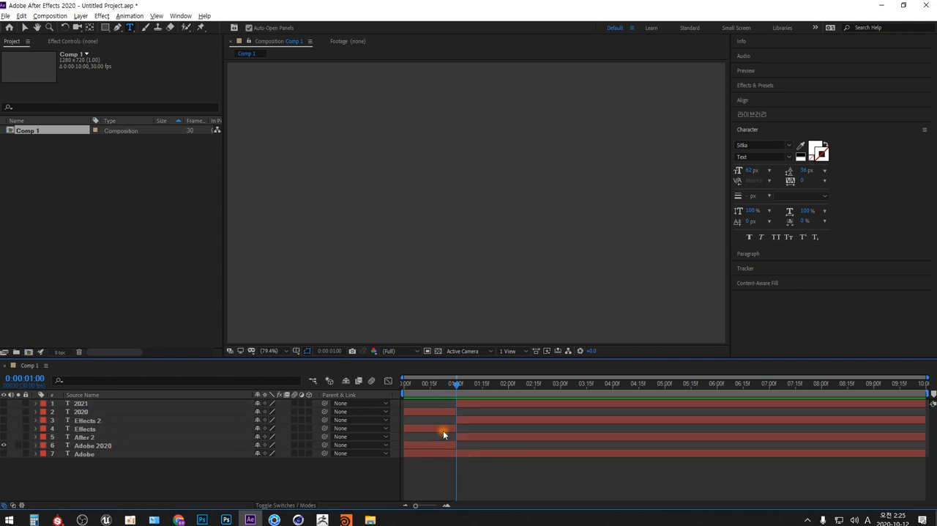
{"action": "left_click", "coordinate": [443, 430]}
{"action": "key", "text": "Delete"}
{"action": "left_click", "coordinate": [442, 412]}
{"action": "key", "text": "Delete"}
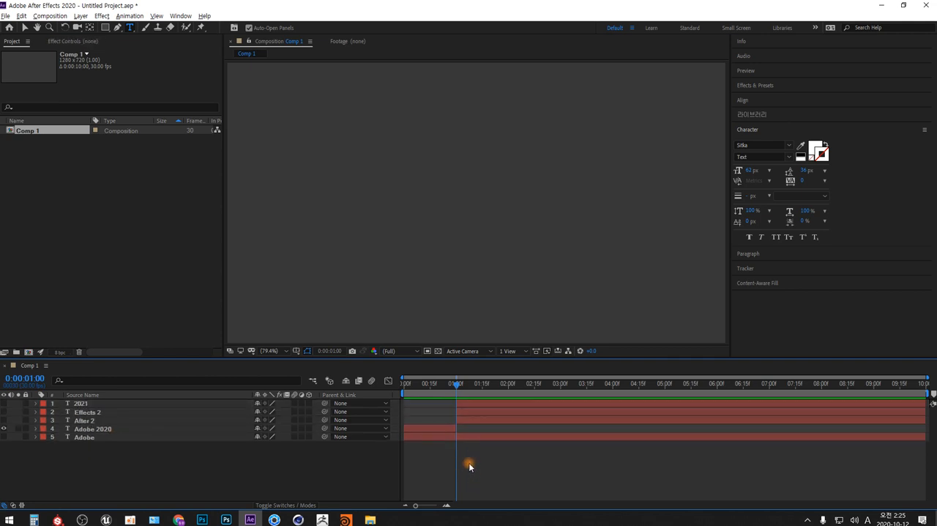
Split the After, Effects and 2020 layers at 0:00:02:00, keeping After only before that time and Effects and 2020 only after it.
{"action": "left_click_drag", "start_coordinate": [501, 385], "coordinate": [507, 386]}
{"action": "left_click", "coordinate": [87, 421]}
{"action": "left_click", "coordinate": [82, 404], "text": "shift"}
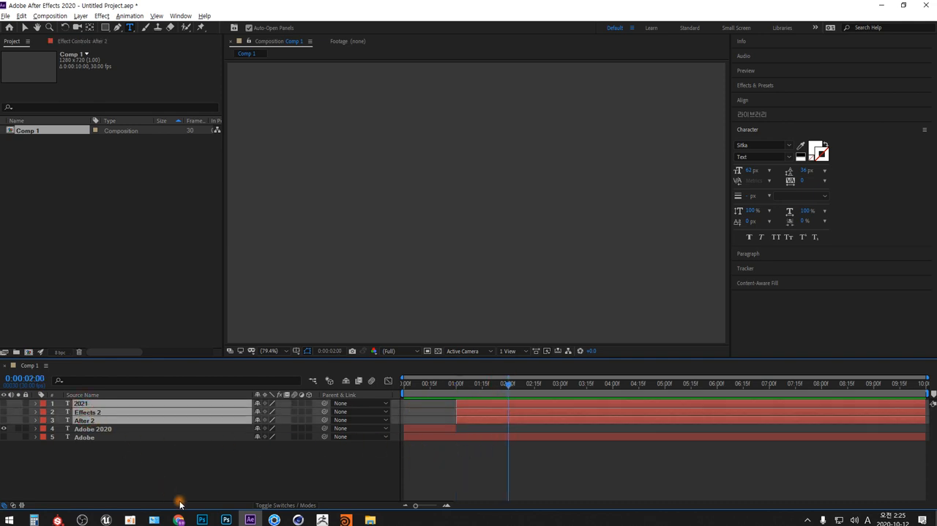
{"action": "key", "text": "ctrl+shift+d"}
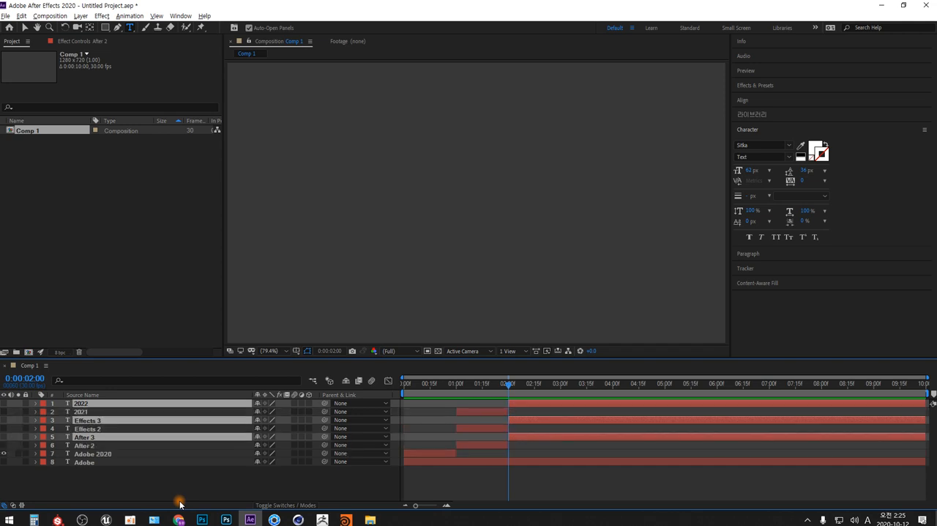
{"action": "left_click", "coordinate": [500, 428]}
{"action": "key", "text": "Delete"}
{"action": "left_click", "coordinate": [494, 410]}
{"action": "key", "text": "Delete"}
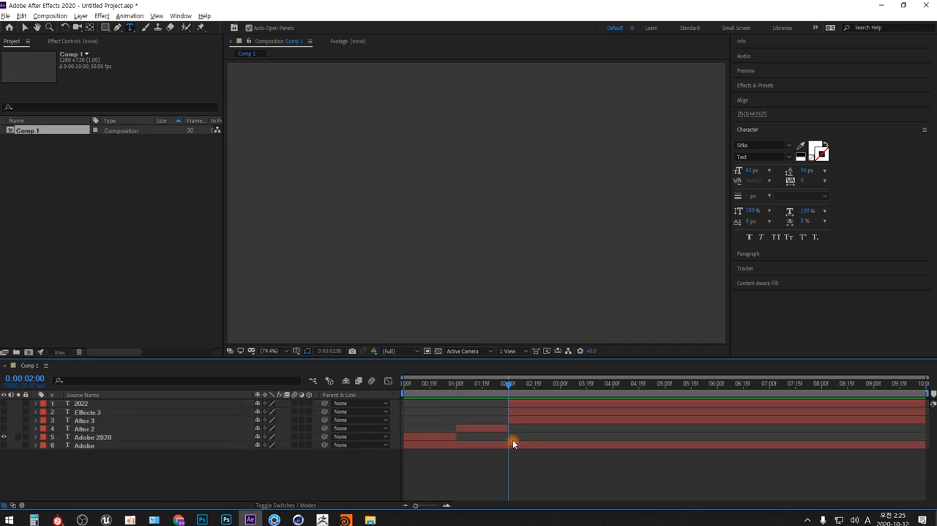
{"action": "left_click", "coordinate": [532, 419]}
{"action": "key", "text": "Delete"}
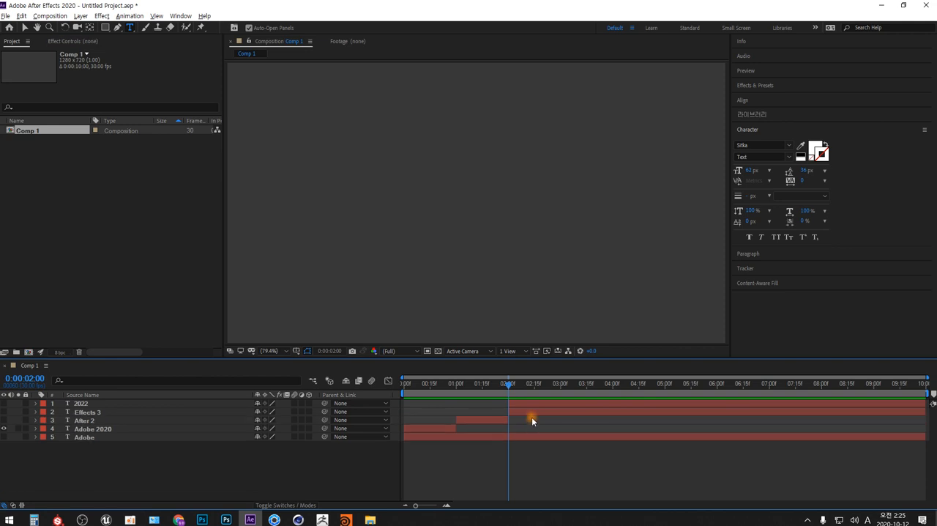
Split the Effects and 2020 layers at 0:00:03:00, keeping Effects only before that time and 2020 only after it.
{"action": "left_click", "coordinate": [560, 383]}
{"action": "left_click", "coordinate": [88, 412]}
{"action": "left_click", "coordinate": [79, 403], "text": "shift"}
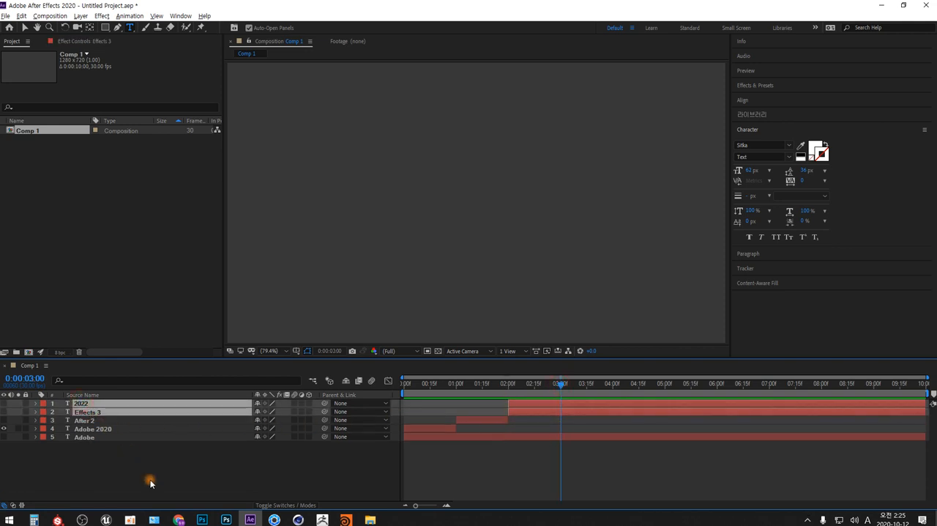
{"action": "key", "text": "ctrl+shift+d"}
{"action": "left_click", "coordinate": [529, 473]}
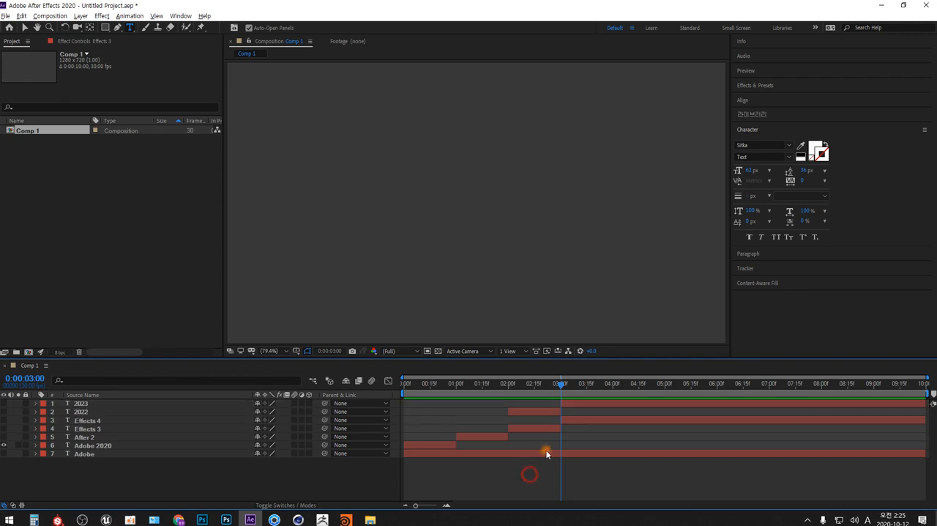
{"action": "left_click", "coordinate": [569, 421]}
{"action": "key", "text": "Delete"}
{"action": "left_click", "coordinate": [560, 412]}
{"action": "key", "text": "Delete"}
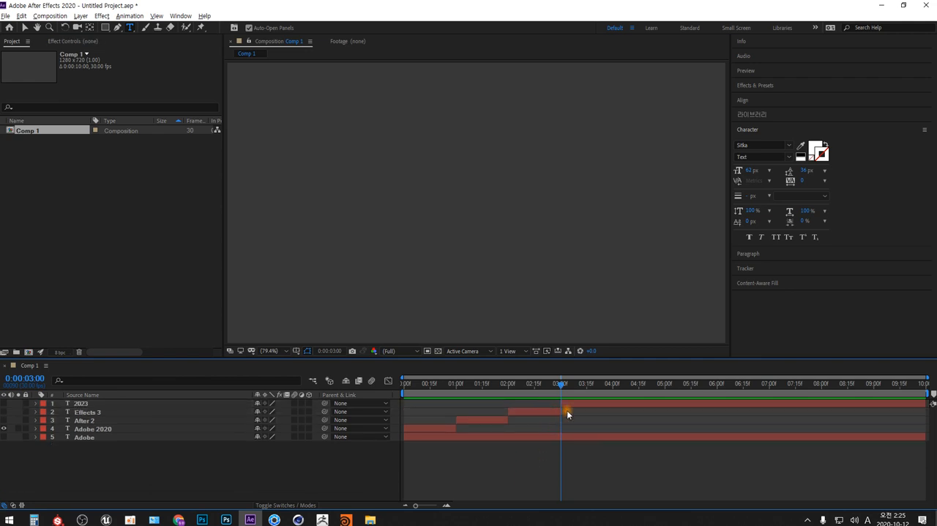
Split the 2020 layer at 0:00:04:00, delete the part after it, and show the hidden After, Effects and 2020 layers.
{"action": "left_click_drag", "start_coordinate": [607, 384], "coordinate": [614, 386]}
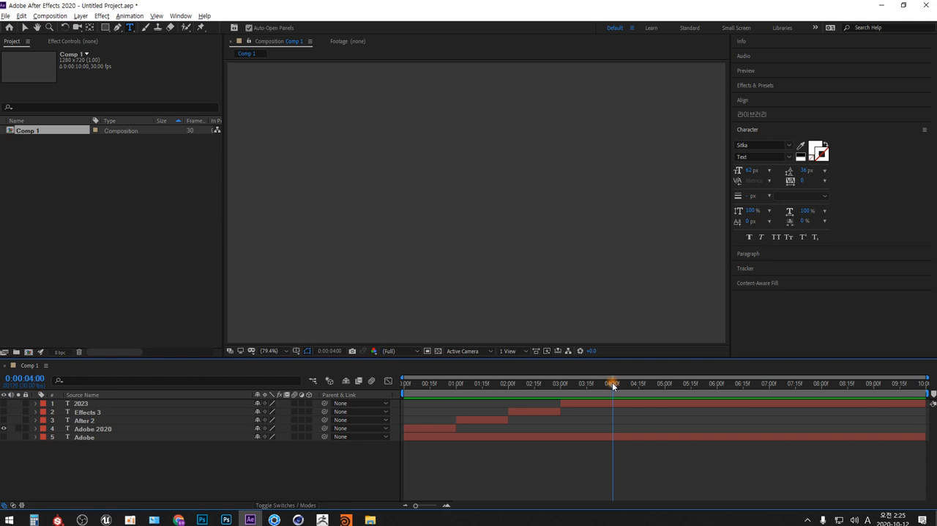
{"action": "left_click", "coordinate": [82, 404]}
{"action": "key", "text": "ctrl+shift+d"}
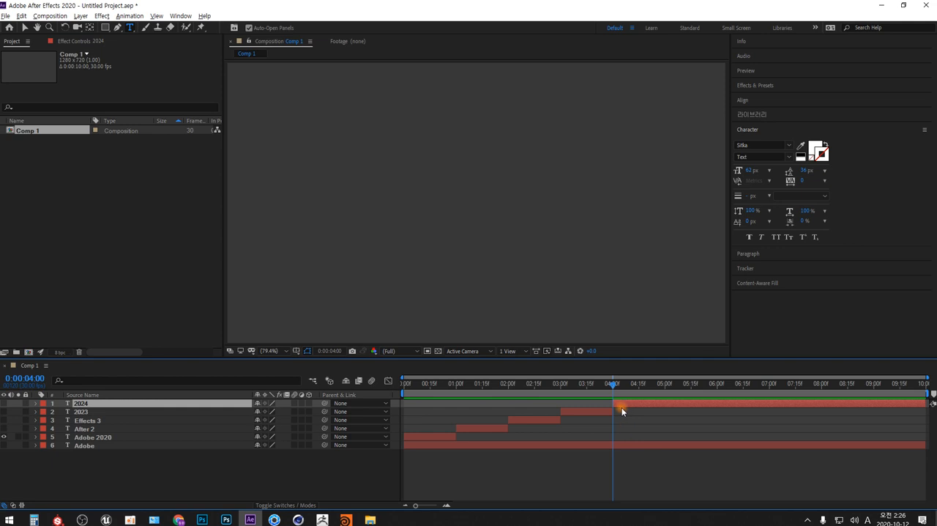
{"action": "key", "text": "Delete"}
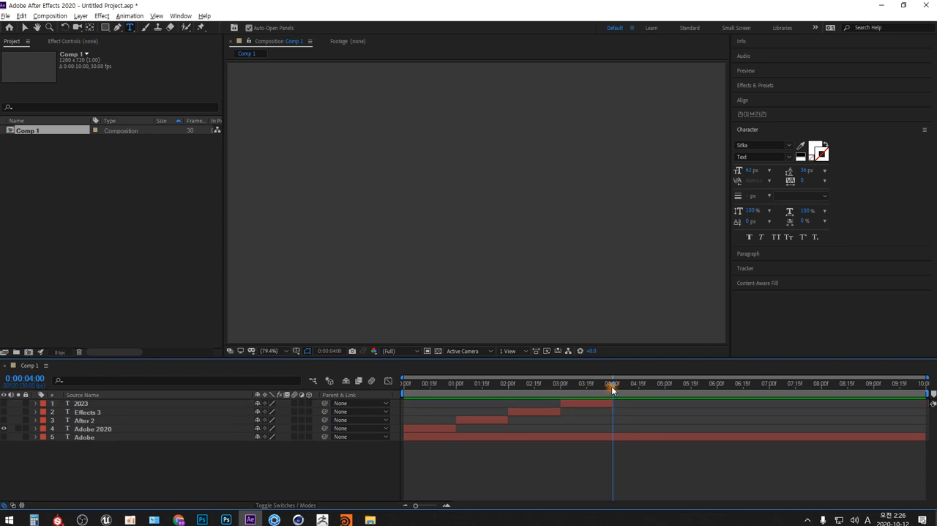
{"action": "left_click_drag", "start_coordinate": [4, 419], "coordinate": [4, 403]}
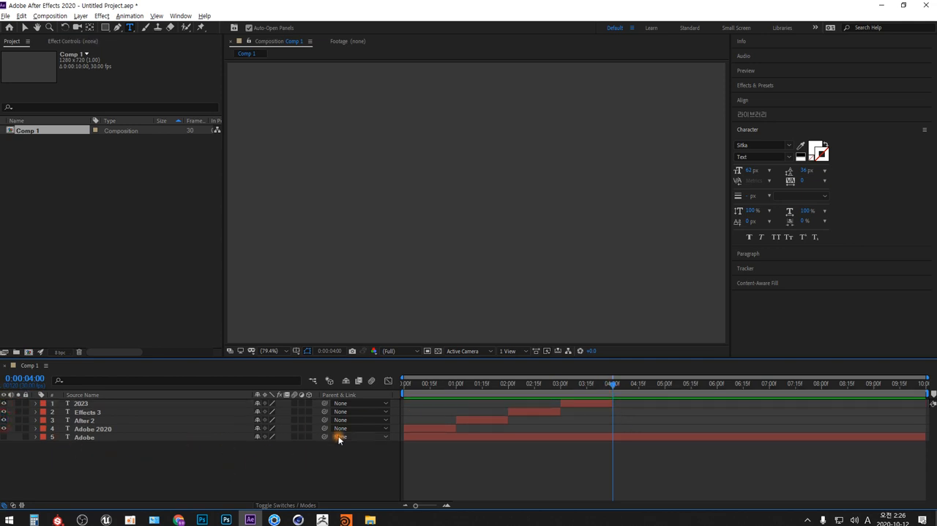
Duplicate the trimmed 2020 layer and move the copy in time so it starts at 0:00:04:00.
{"action": "mouse_move", "coordinate": [613, 383]}
{"action": "left_mouse_down"}
{"action": "mouse_move", "coordinate": [404, 389]}
{"action": "mouse_move", "coordinate": [602, 382]}
{"action": "mouse_move", "coordinate": [619, 390]}
{"action": "left_mouse_up"}
{"action": "left_click", "coordinate": [80, 403]}
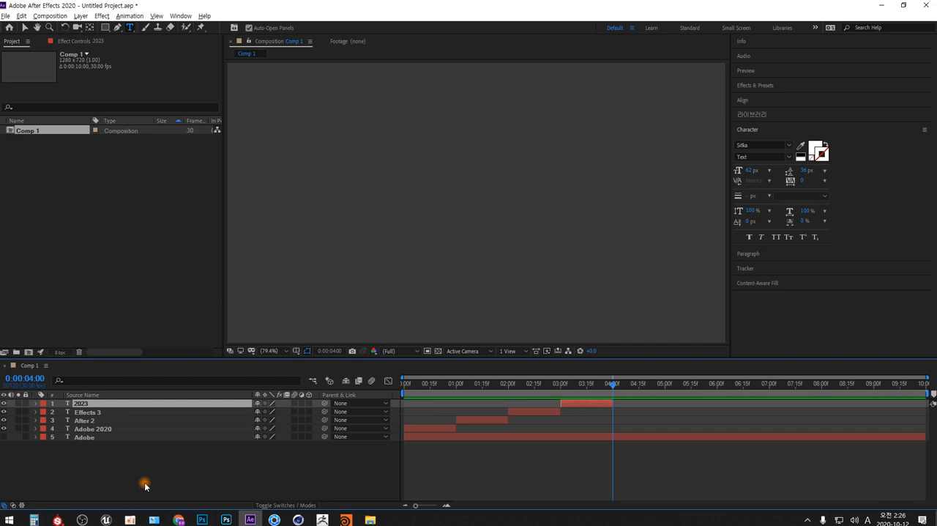
{"action": "key", "text": "ctrl+d"}
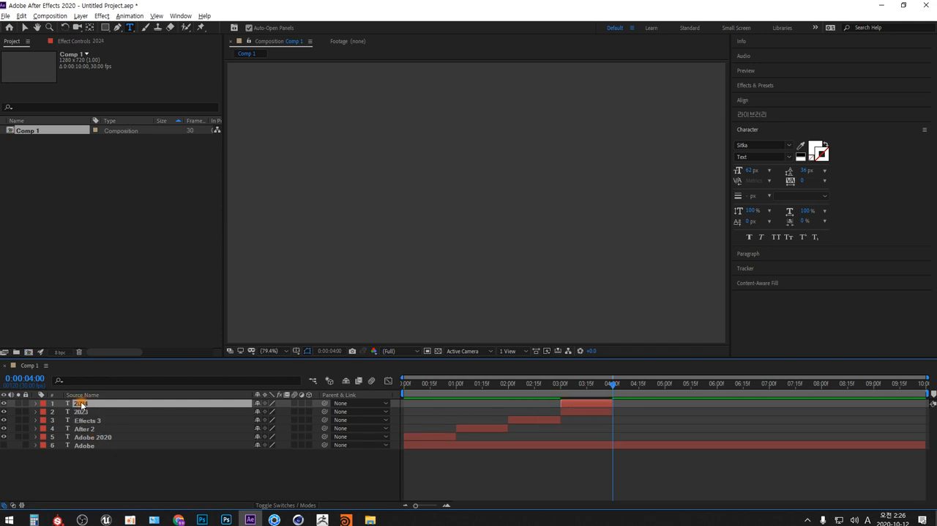
{"action": "left_click_drag", "start_coordinate": [567, 402], "coordinate": [616, 404]}
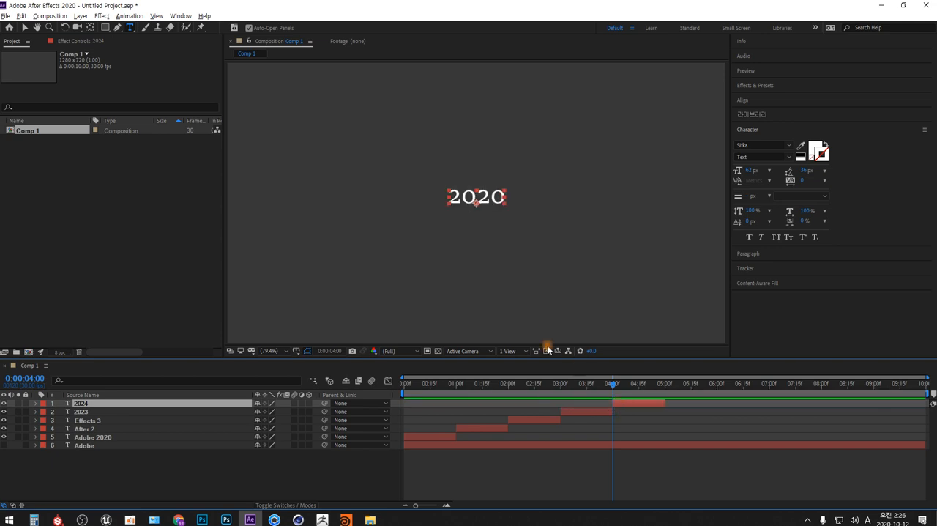
Change the copy's text to "Adobe After Effects 2020" and extend its duration to the end of the composition.
{"action": "left_click", "coordinate": [479, 197]}
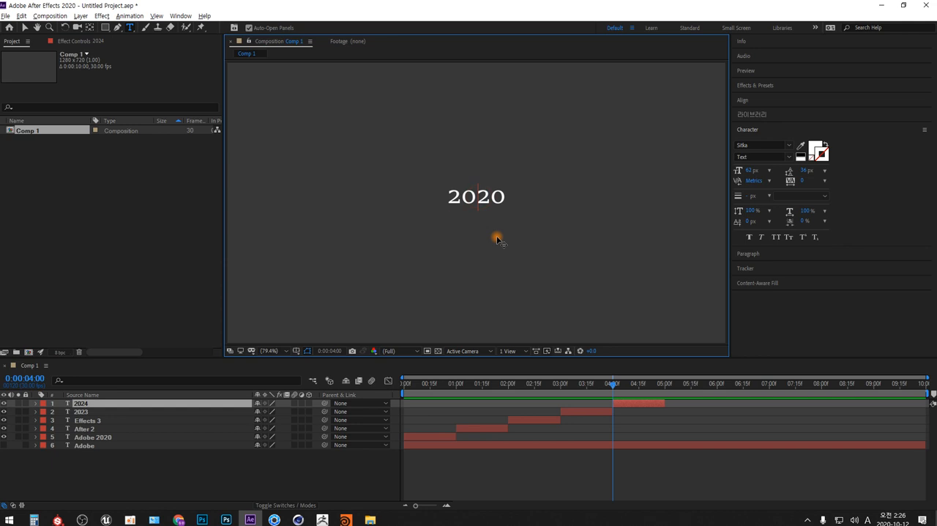
{"action": "type", "text": "Adobe "}
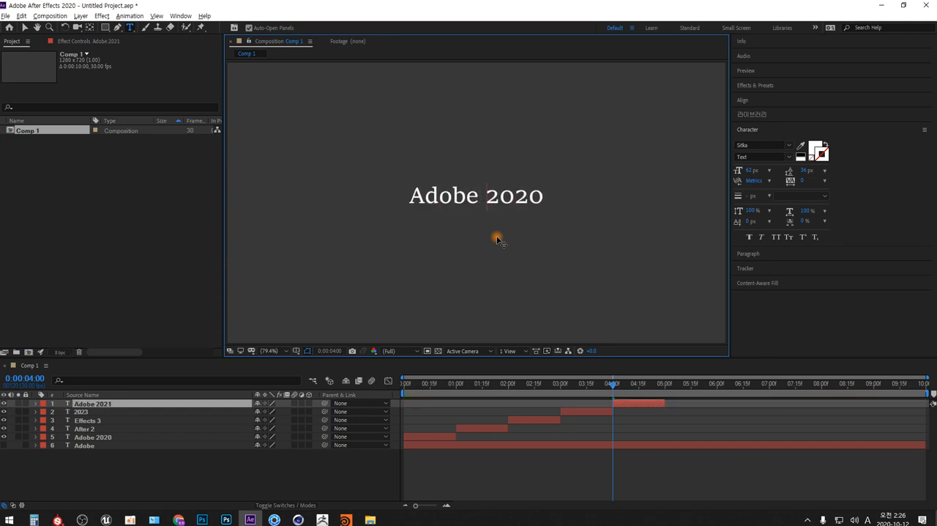
{"action": "type", "text": "A"}
{"action": "type", "text": "fter E"}
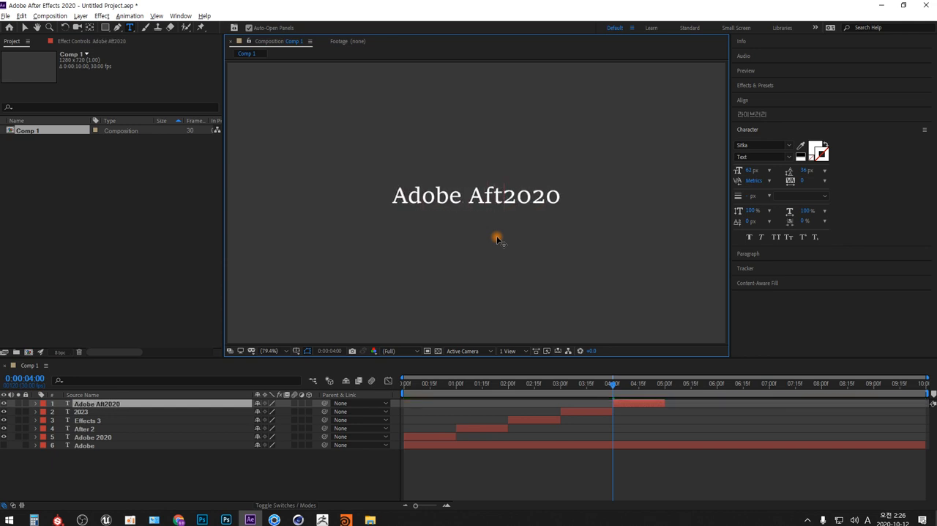
{"action": "type", "text": "ffects"}
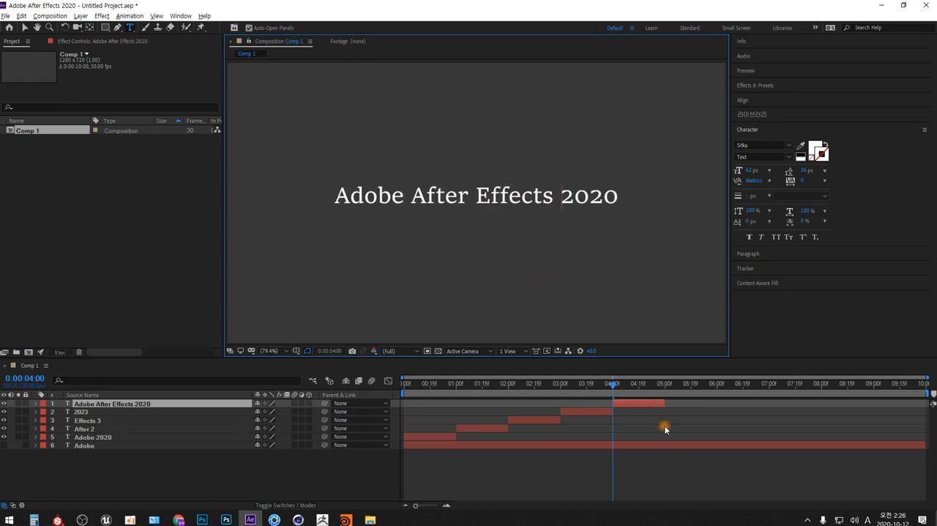
{"action": "left_click_drag", "start_coordinate": [665, 406], "coordinate": [927, 406]}
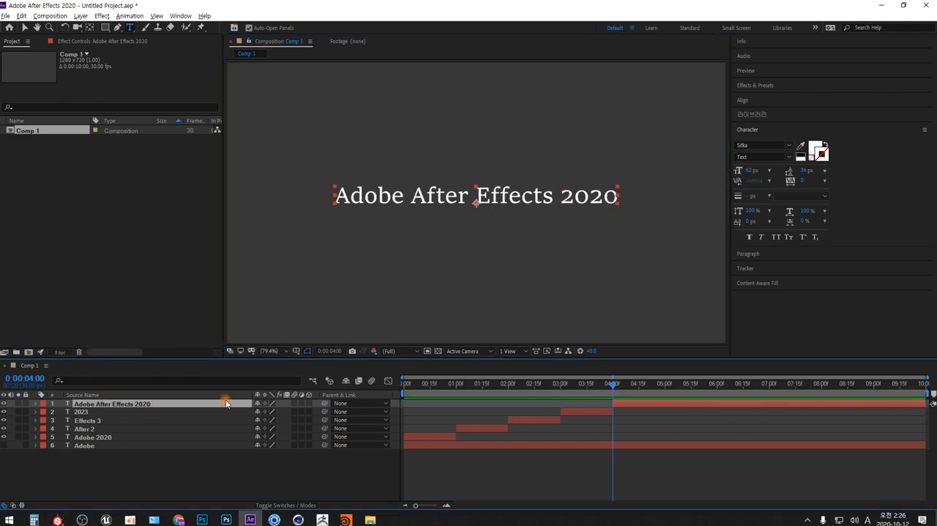
Return to 0:00:00:00 and preview the word sequence built from separate text layers.
{"action": "left_click", "coordinate": [404, 383]}
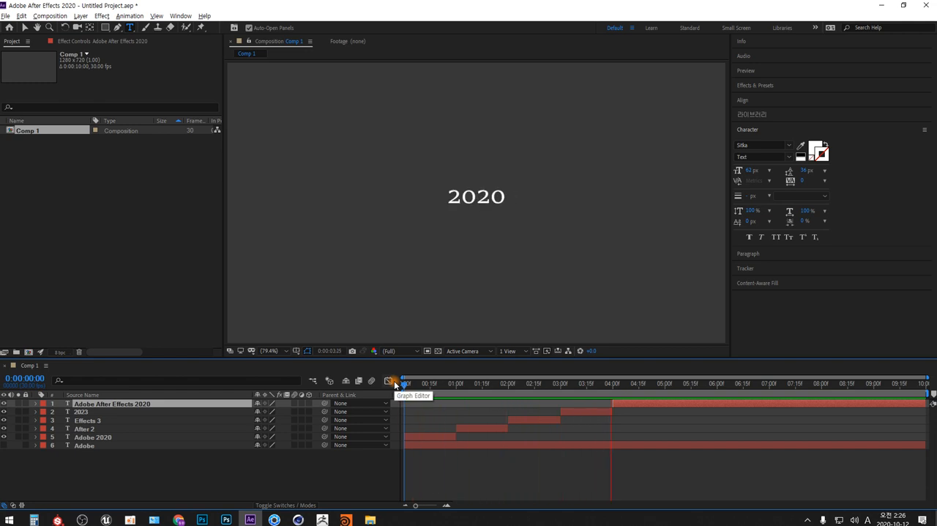
{"action": "key", "text": "space"}
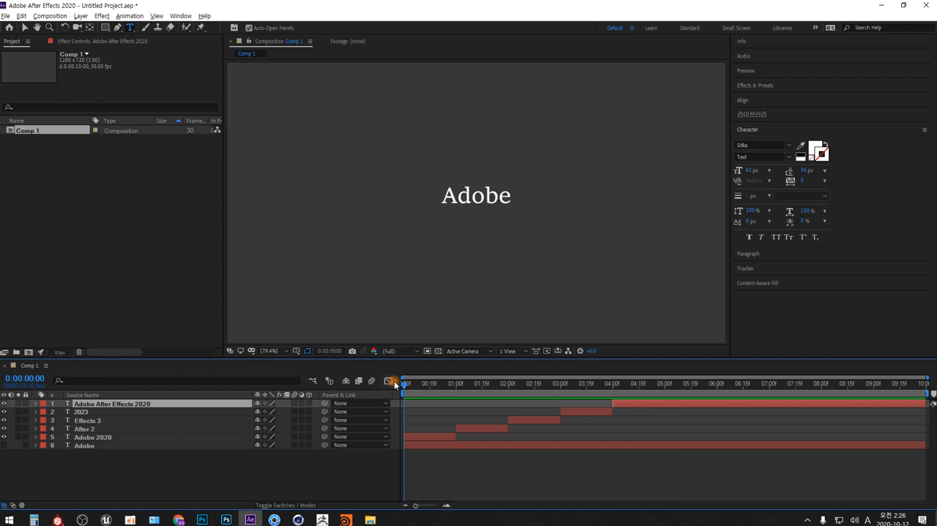
Hide the five time-trimmed text layers, show the keyframed Adobe layer, and reveal and select its Source Text keyframes.
{"action": "left_click", "coordinate": [101, 436], "text": "shift"}
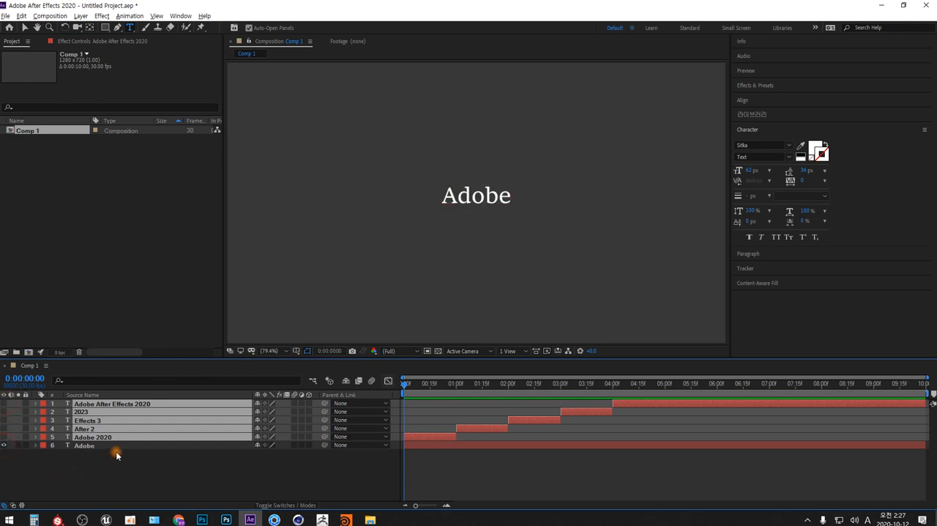
{"action": "left_click", "coordinate": [89, 446]}
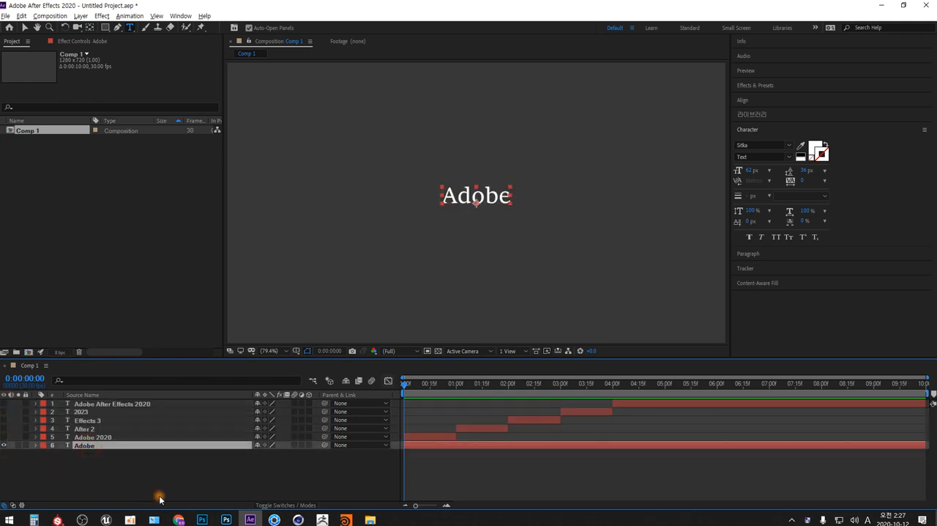
{"action": "left_click", "coordinate": [36, 445]}
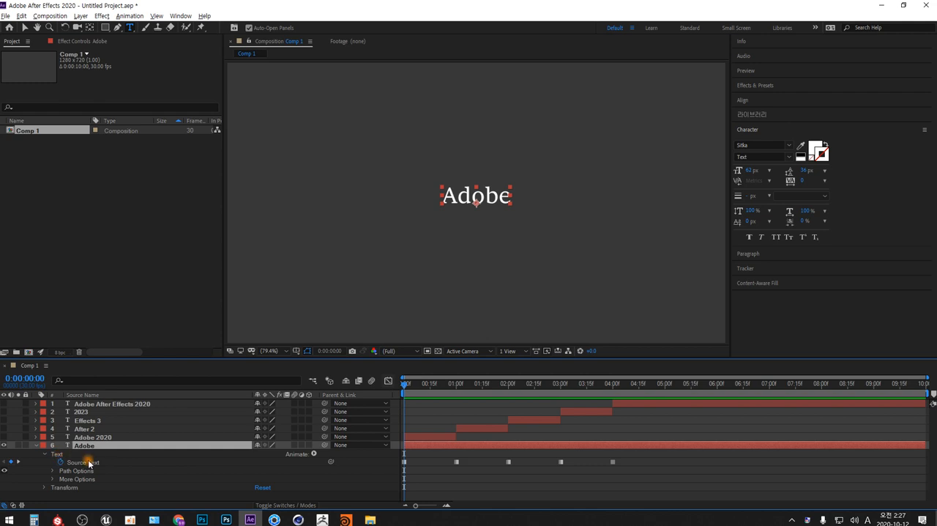
{"action": "left_click", "coordinate": [86, 462]}
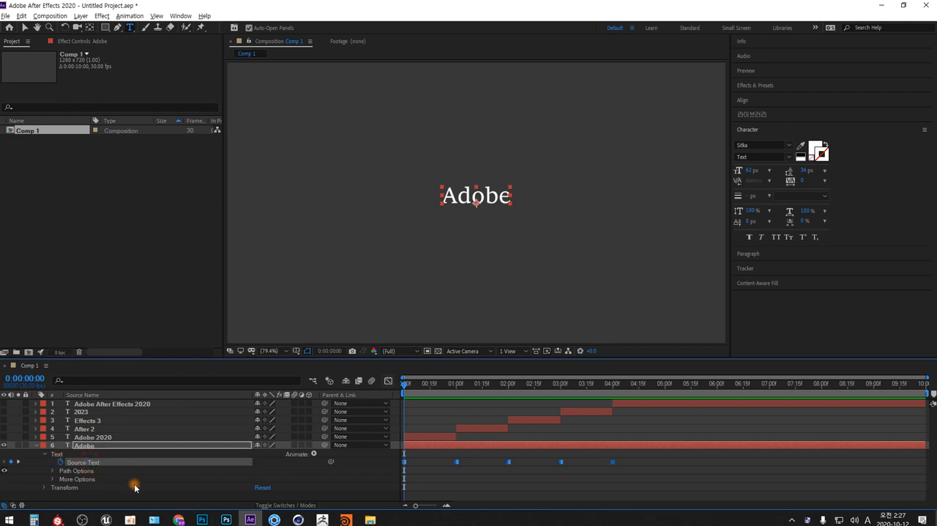
Delete the five time-trimmed text layers, from Adobe After Effects 2020 to Adobe 2020.
{"action": "left_click", "coordinate": [136, 404]}
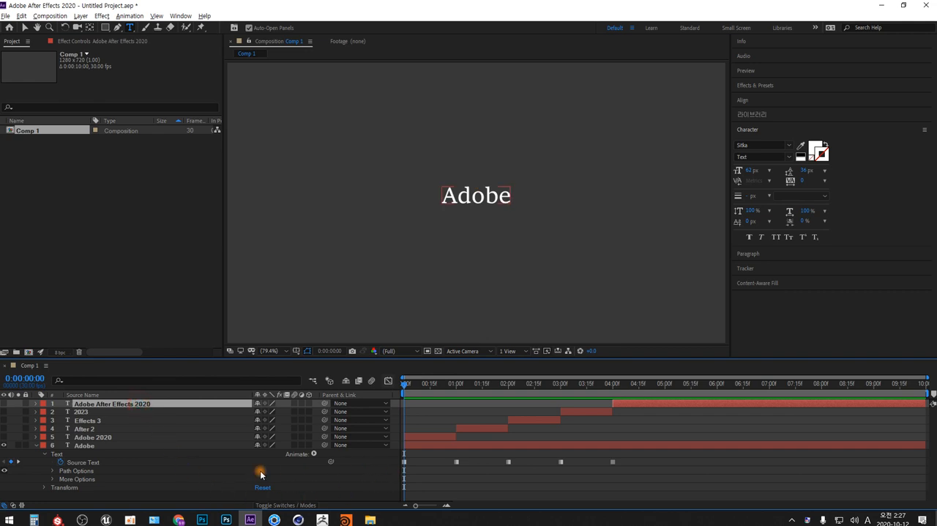
{"action": "left_click", "coordinate": [87, 437], "text": "shift"}
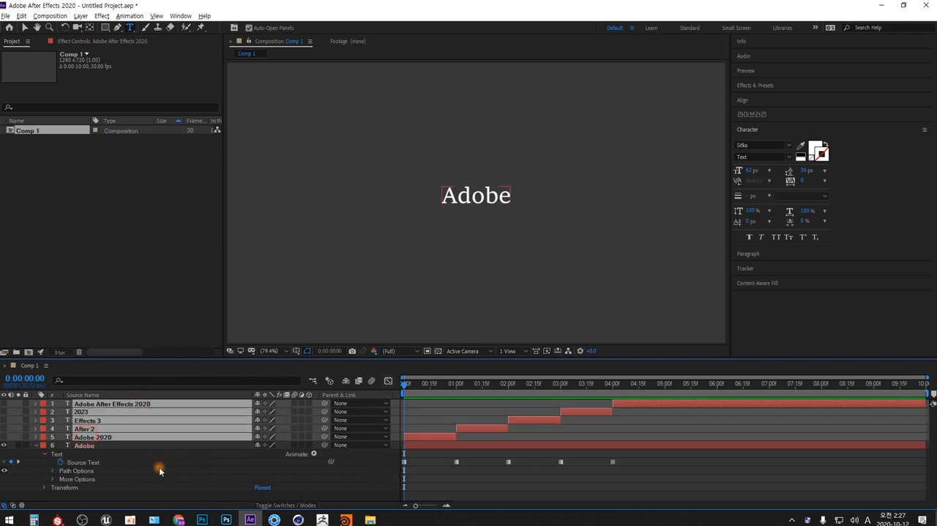
{"action": "key", "text": "Delete"}
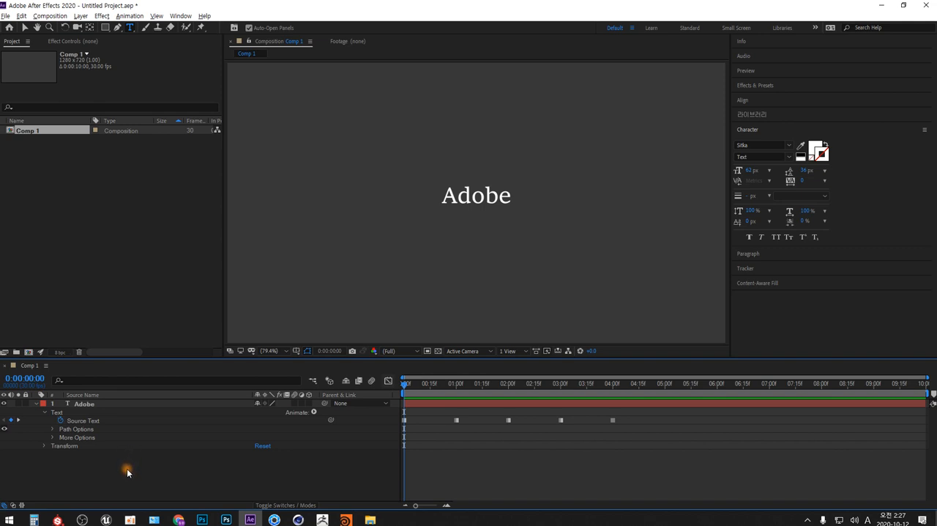
Collapse the Adobe layer's properties and duplicate the layer.
{"action": "left_click", "coordinate": [85, 404]}
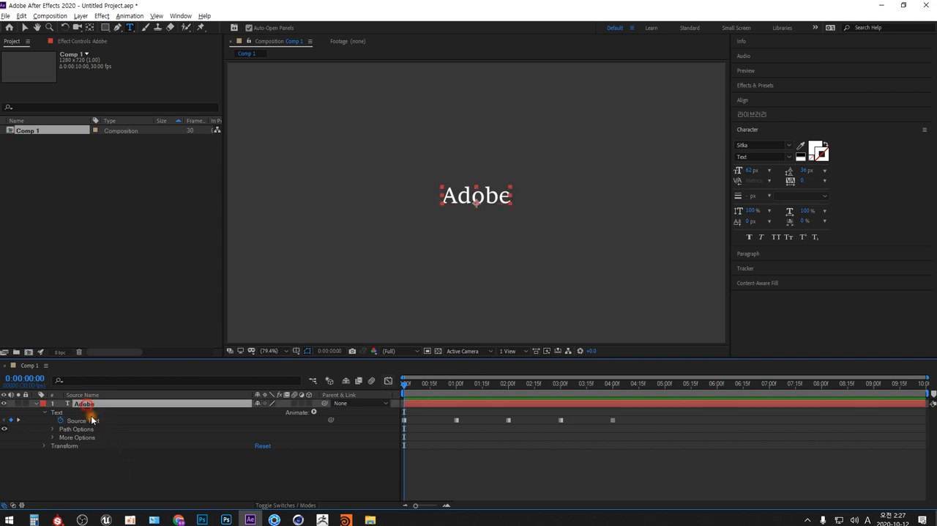
{"action": "left_click", "coordinate": [35, 403]}
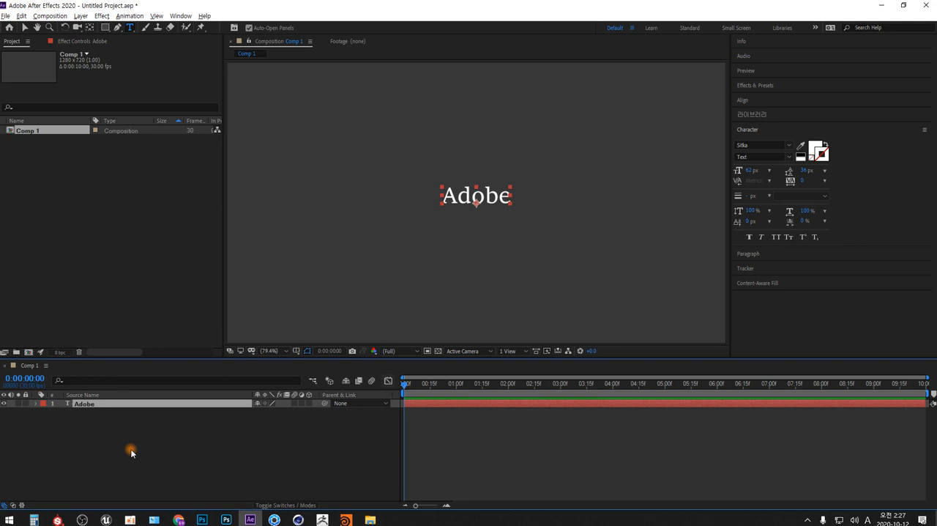
{"action": "key", "text": "ctrl+d"}
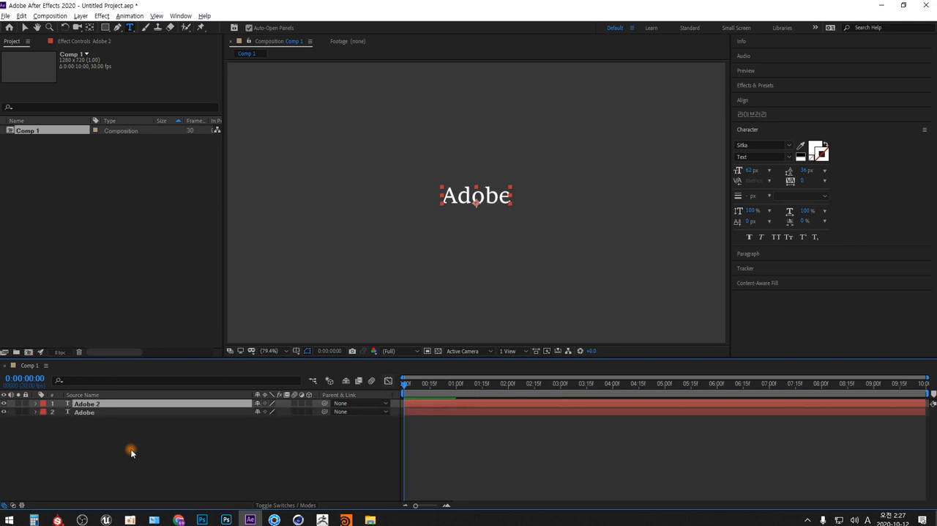
Split the original Adobe layer at 0:00:04:00, keeping both parts.
{"action": "left_click", "coordinate": [86, 413]}
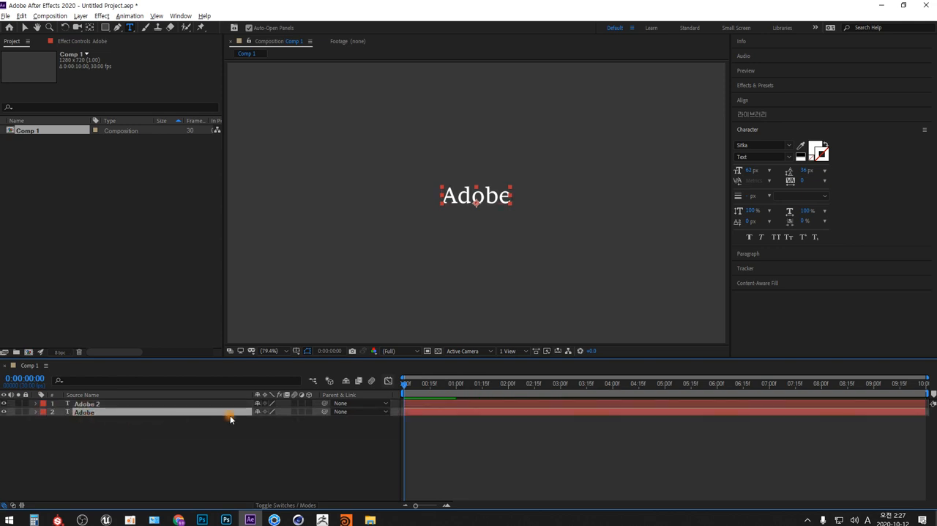
{"action": "left_click_drag", "start_coordinate": [405, 383], "coordinate": [613, 391]}
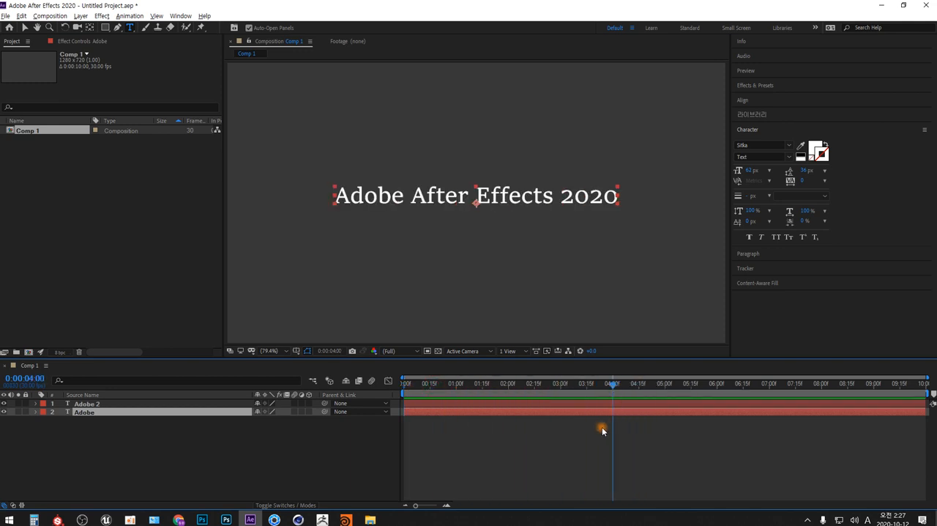
{"action": "key", "text": "ctrl+shift+d"}
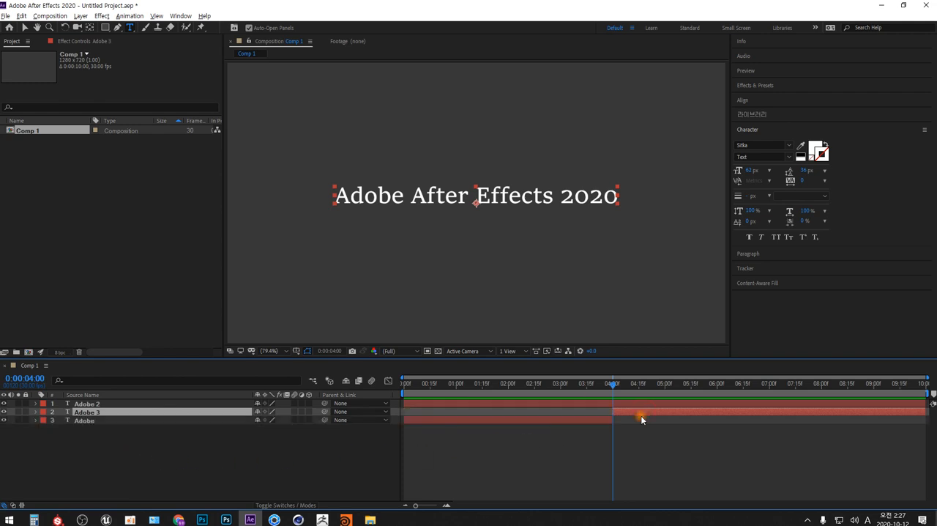
{"action": "key", "text": "Delete"}
{"action": "key", "text": "ctrl+z"}
Delete the duplicate layer Adobe 2 and keep the current time at 0:00:04:00.
{"action": "left_click", "coordinate": [101, 405]}
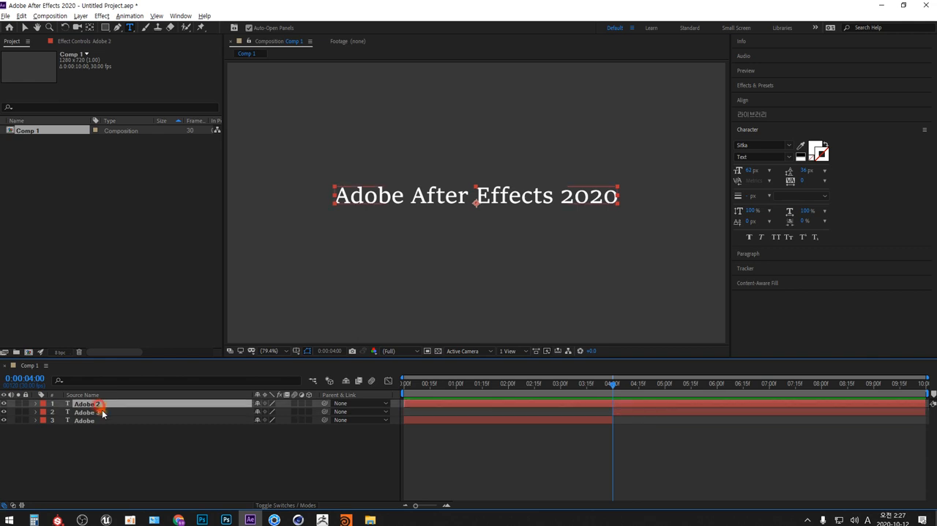
{"action": "key", "text": "Delete"}
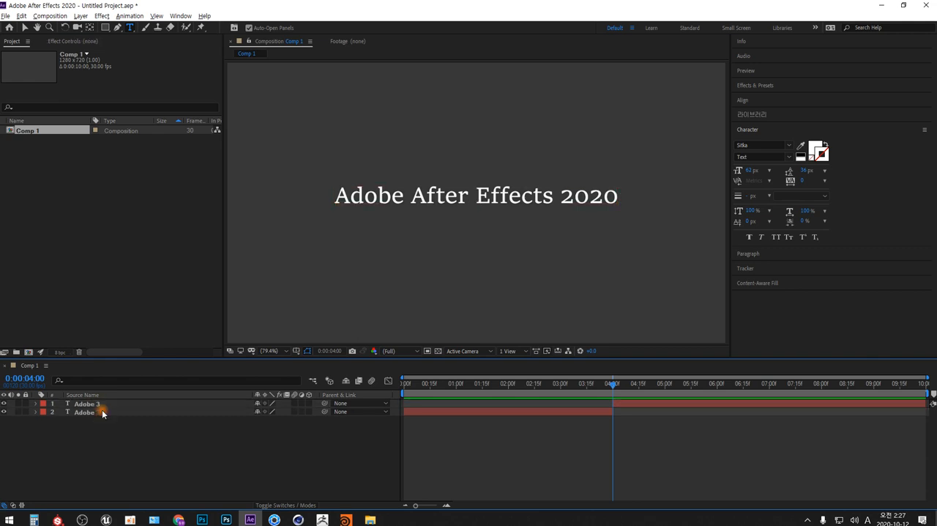
{"action": "mouse_move", "coordinate": [612, 394]}
{"action": "left_mouse_down"}
{"action": "mouse_move", "coordinate": [656, 385]}
{"action": "mouse_move", "coordinate": [619, 394]}
{"action": "mouse_move", "coordinate": [613, 384]}
{"action": "left_mouse_up"}
Draw an open, wavy five-point mask path with the Pen tool on the Adobe 3 layer, starting and ending outside the frame.
{"action": "left_click", "coordinate": [86, 403]}
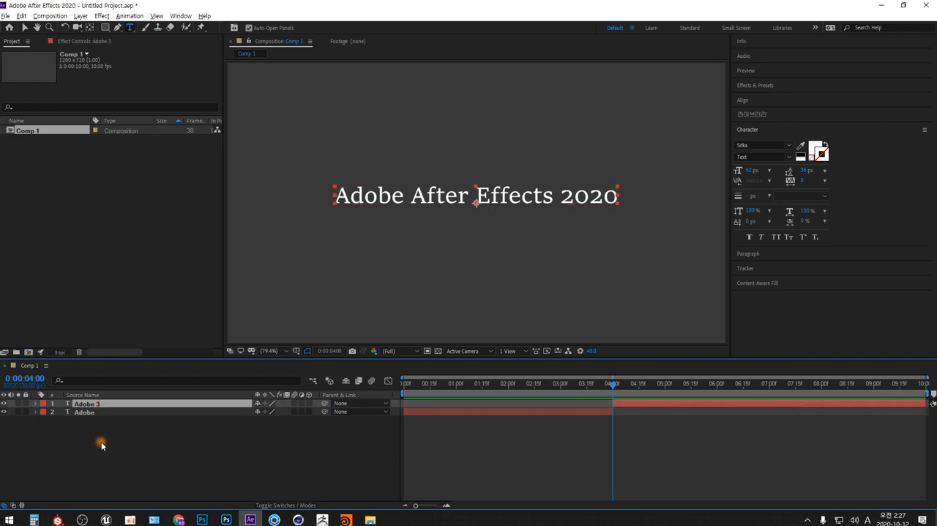
{"action": "left_click", "coordinate": [35, 404]}
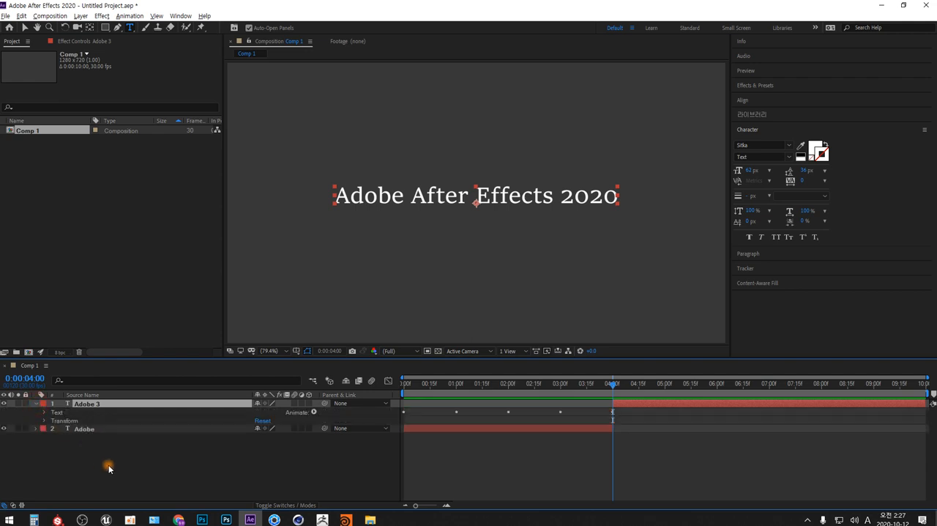
{"action": "left_click", "coordinate": [117, 28]}
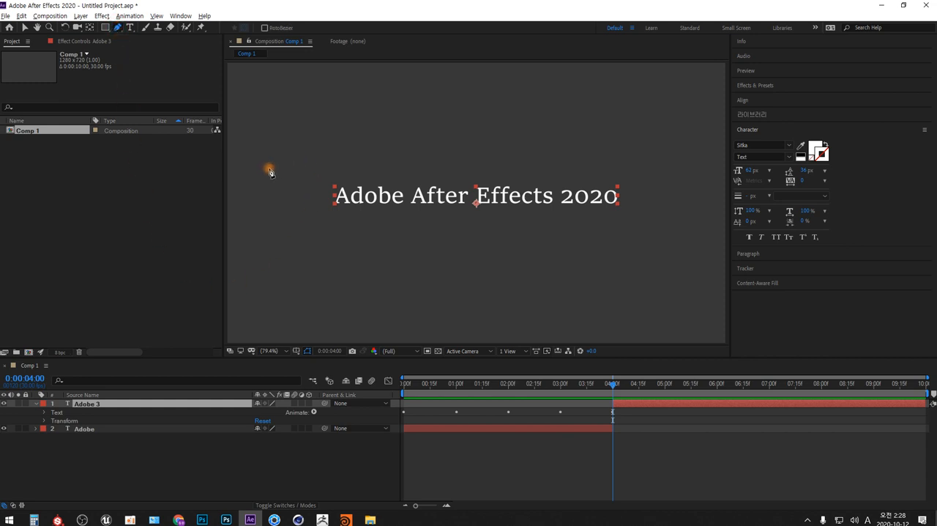
{"action": "left_click", "coordinate": [287, 351]}
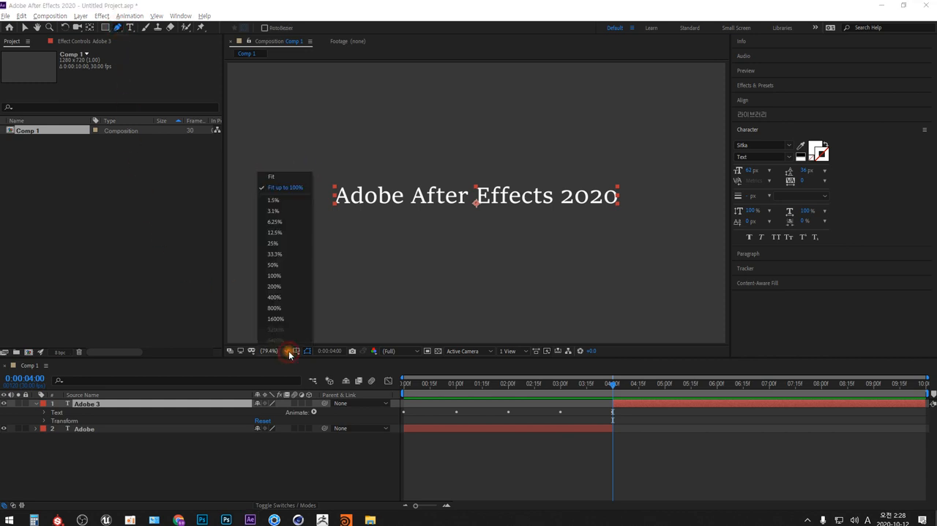
{"action": "left_click", "coordinate": [281, 252]}
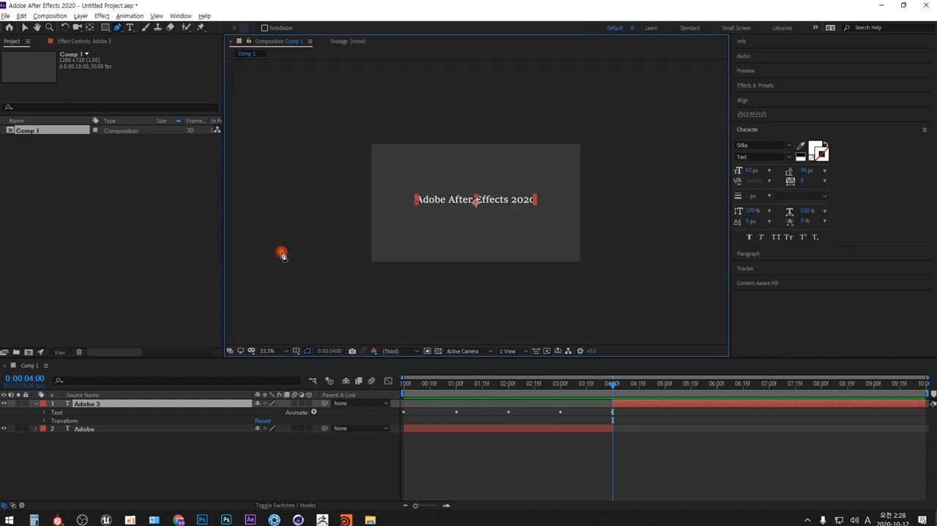
{"action": "left_click", "coordinate": [337, 189]}
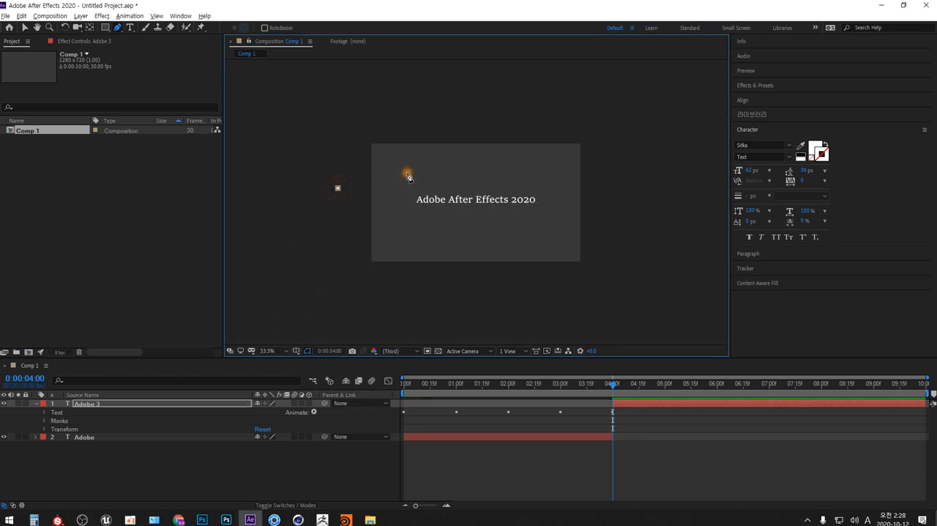
{"action": "left_click_drag", "start_coordinate": [404, 169], "coordinate": [444, 189]}
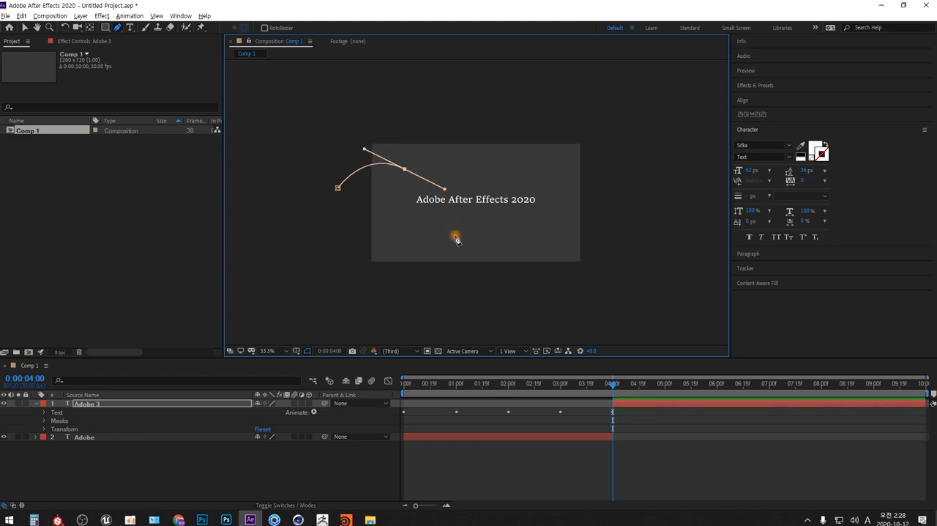
{"action": "left_click_drag", "start_coordinate": [461, 250], "coordinate": [503, 262]}
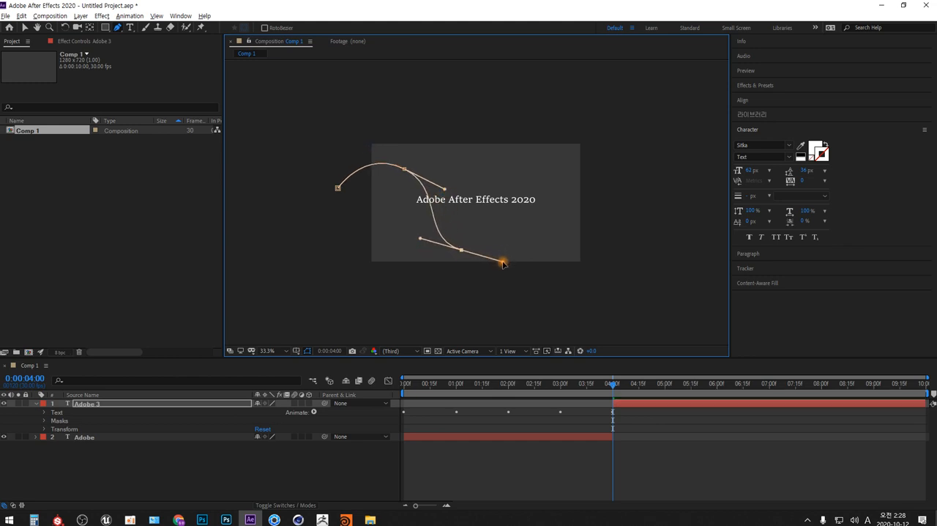
{"action": "left_click_drag", "start_coordinate": [546, 214], "coordinate": [612, 162]}
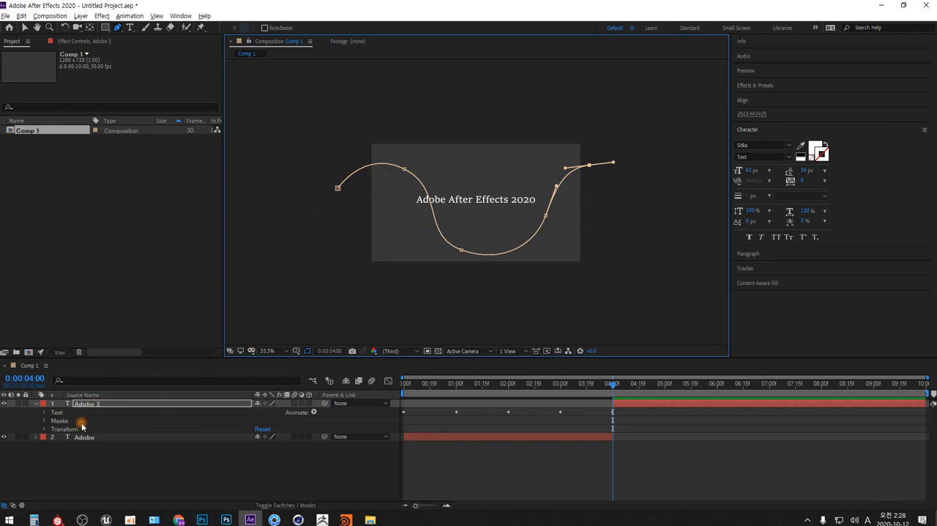
Examine the Mask 1 properties of the Adobe 3 layer, then deselect and collapse the layer.
{"action": "left_click", "coordinate": [44, 421]}
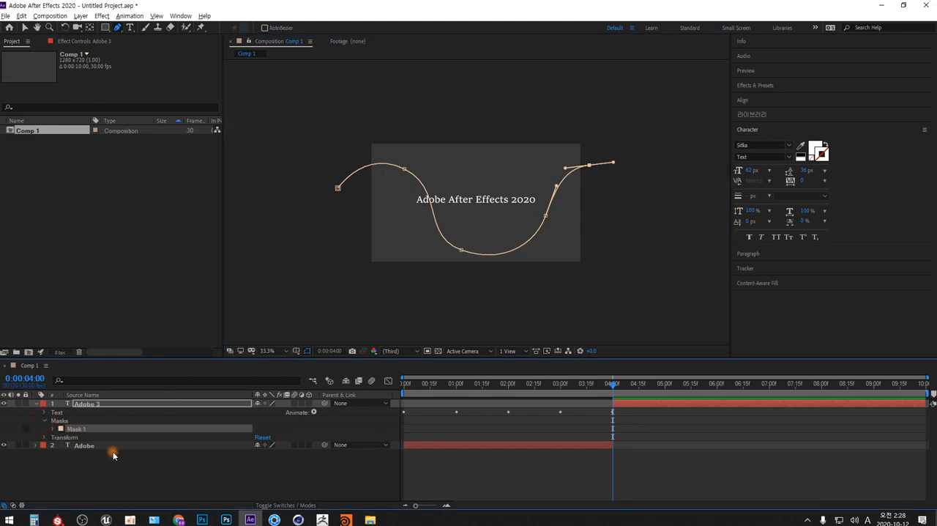
{"action": "left_click", "coordinate": [53, 428]}
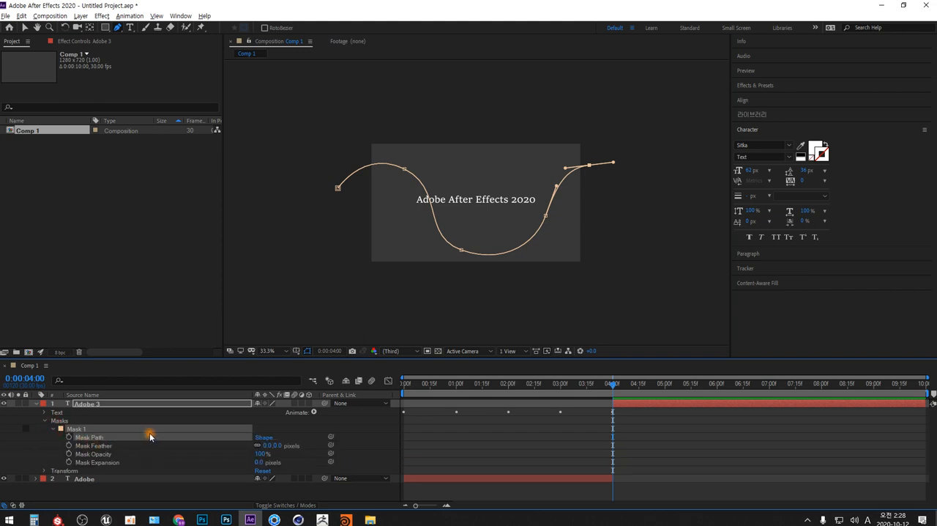
{"action": "left_click", "coordinate": [159, 491]}
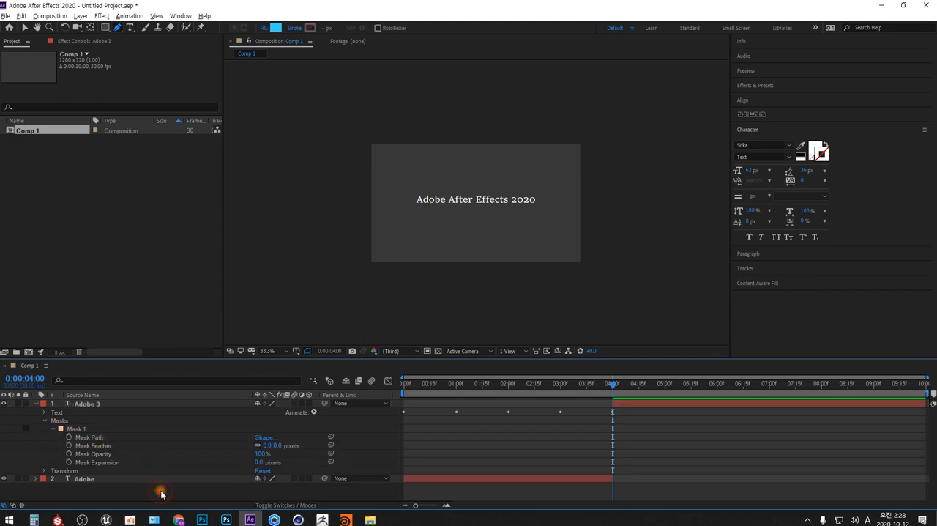
{"action": "left_click", "coordinate": [35, 404]}
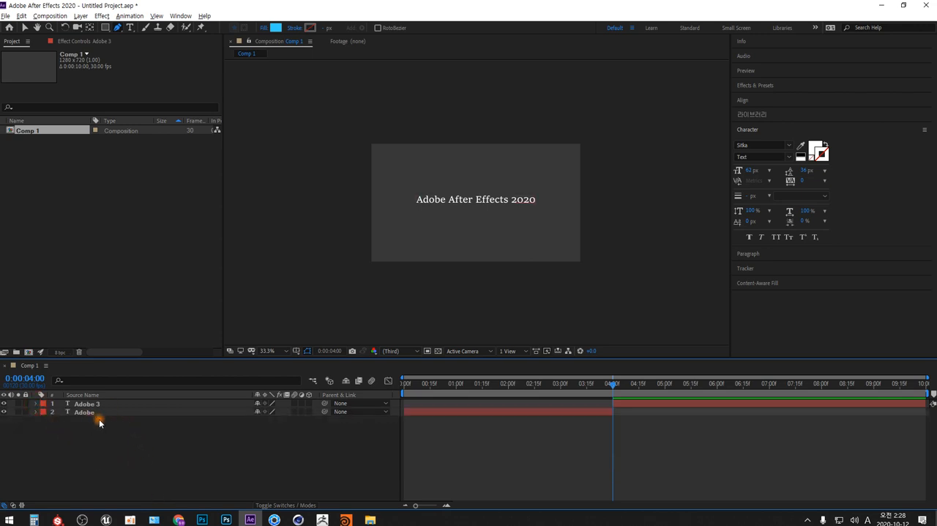
With no layer selected, draw a wavy five-point Pen tool path across the frame as a separate shape layer.
{"action": "left_click", "coordinate": [127, 450]}
{"action": "left_click", "coordinate": [343, 203]}
{"action": "left_click_drag", "start_coordinate": [399, 171], "coordinate": [422, 180]}
{"action": "left_click_drag", "start_coordinate": [463, 227], "coordinate": [495, 228]}
{"action": "left_click_drag", "start_coordinate": [534, 176], "coordinate": [565, 191]}
{"action": "left_click_drag", "start_coordinate": [612, 211], "coordinate": [660, 193]}
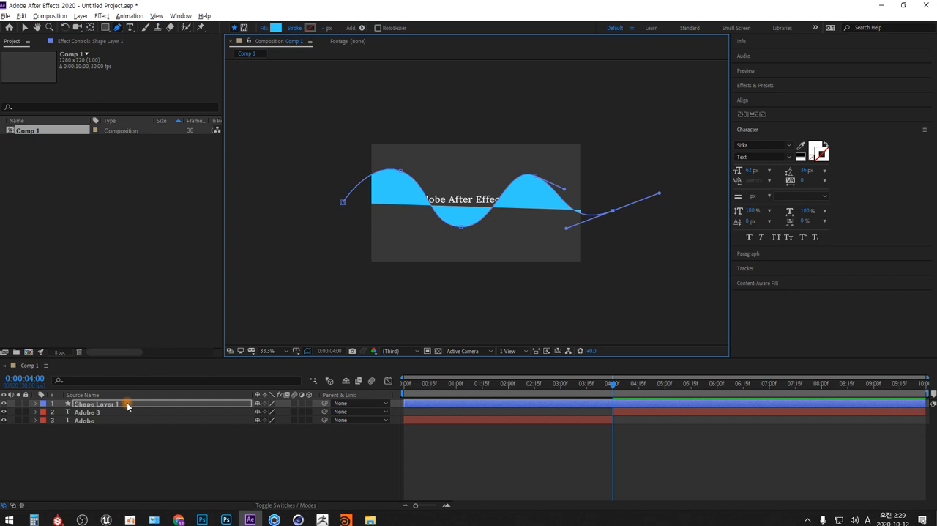
Delete Shape Layer 1 from the composition.
{"action": "left_click", "coordinate": [87, 450]}
{"action": "left_click", "coordinate": [88, 405]}
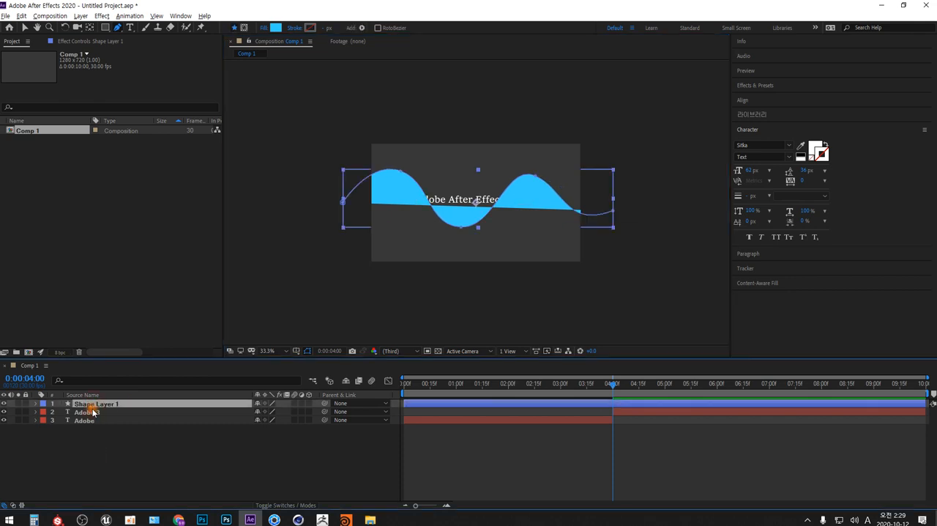
{"action": "key", "text": "Delete"}
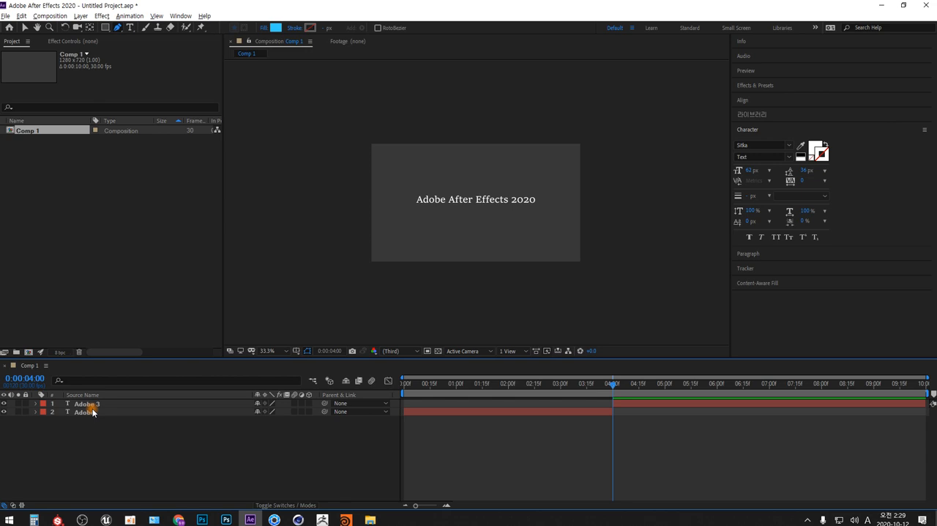
Delete the four Source Text keyframes before 0:00:04:00 on the Adobe 3 layer.
{"action": "left_click", "coordinate": [35, 403]}
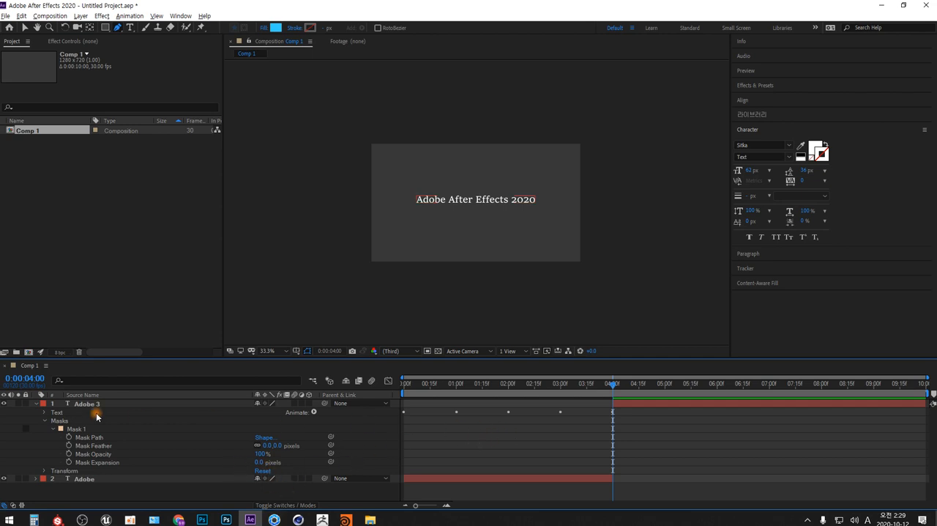
{"action": "left_click", "coordinate": [44, 412]}
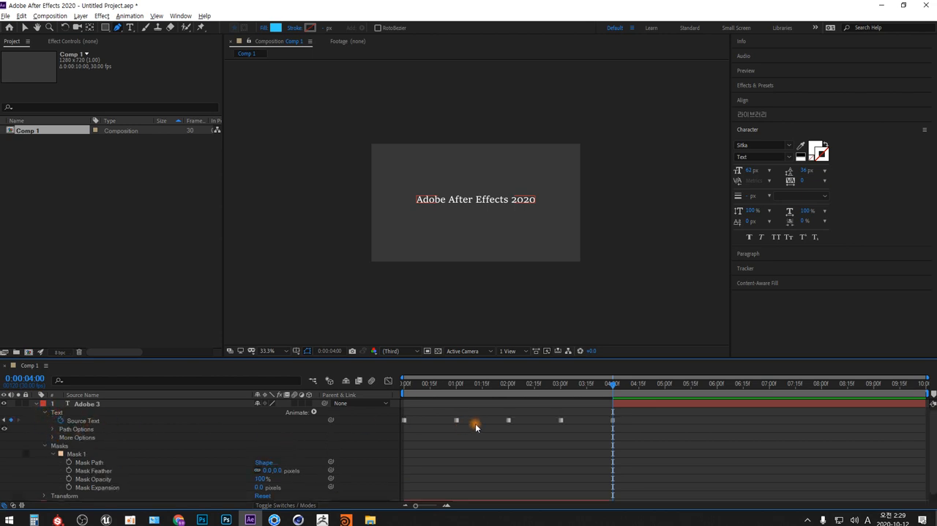
{"action": "left_click_drag", "start_coordinate": [575, 416], "coordinate": [388, 423]}
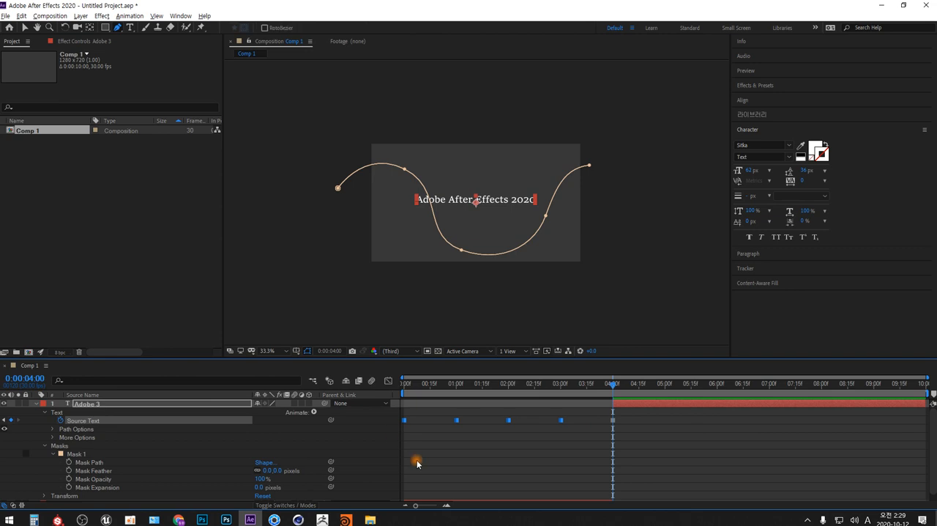
{"action": "key", "text": "Delete"}
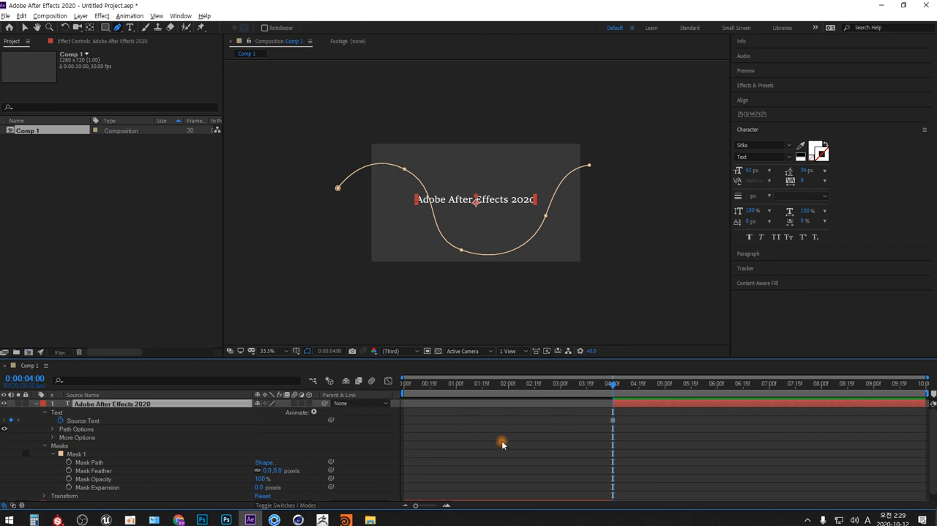
Turn off Source Text keyframing on the Adobe After Effects 2020 layer and set its Path Options path to Mask 1.
{"action": "left_click", "coordinate": [62, 422]}
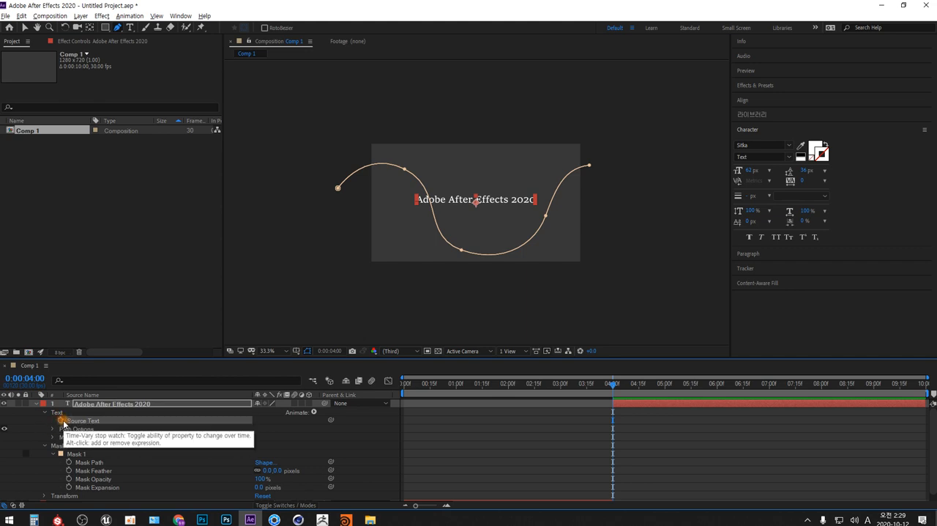
{"action": "left_click", "coordinate": [74, 422]}
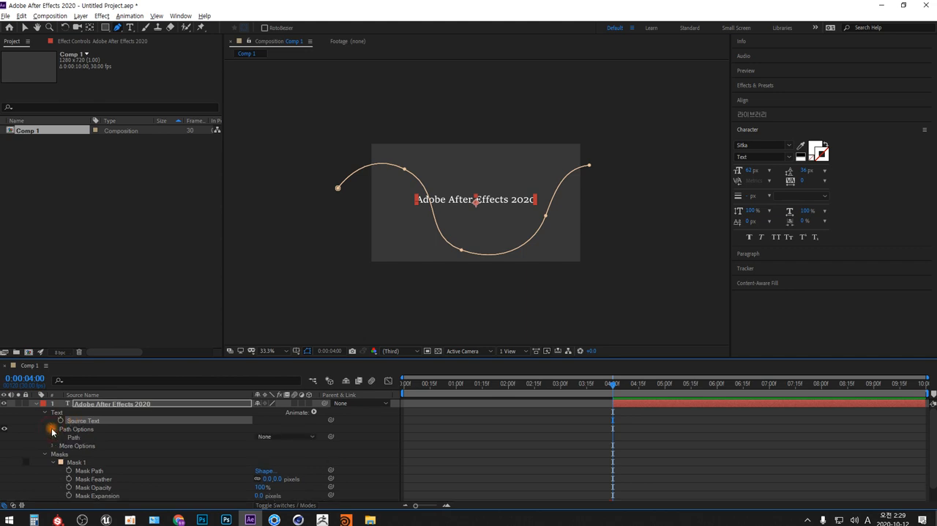
{"action": "left_click", "coordinate": [52, 430]}
{"action": "left_click", "coordinate": [74, 438]}
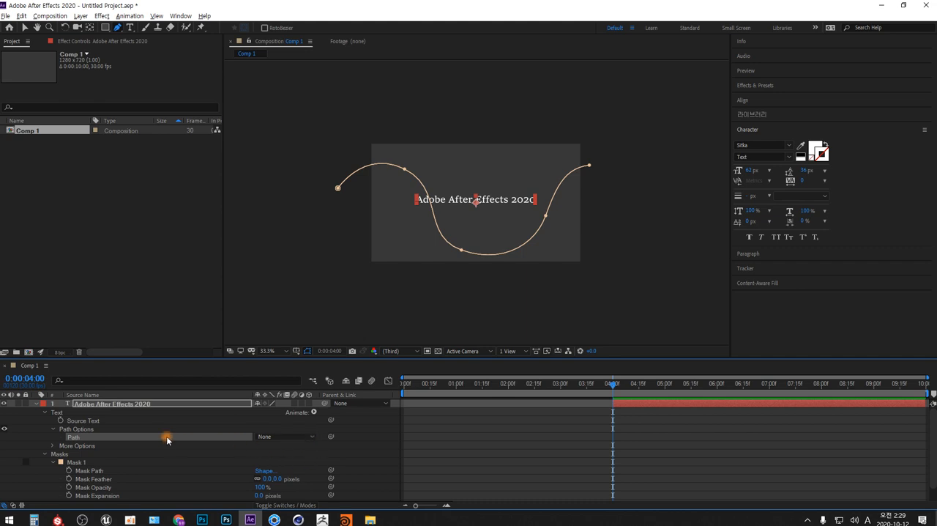
{"action": "left_click", "coordinate": [313, 437]}
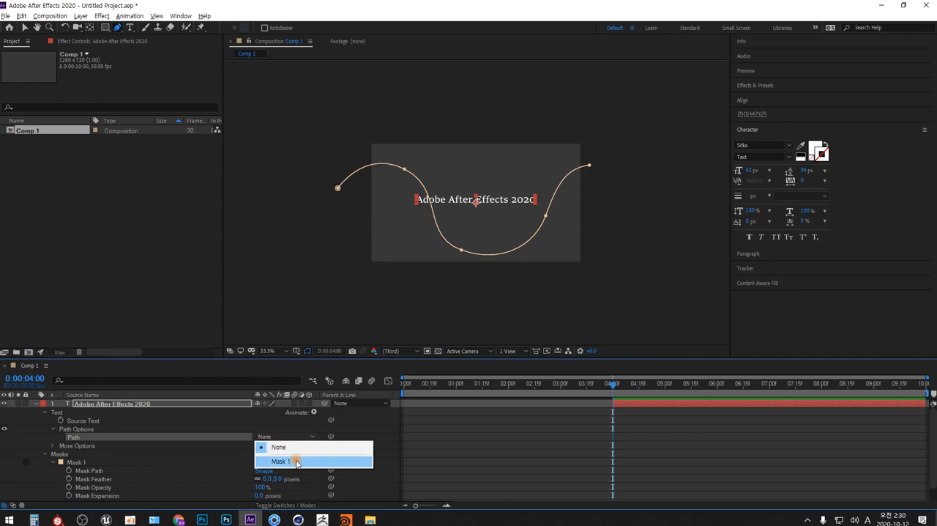
{"action": "left_click", "coordinate": [296, 462]}
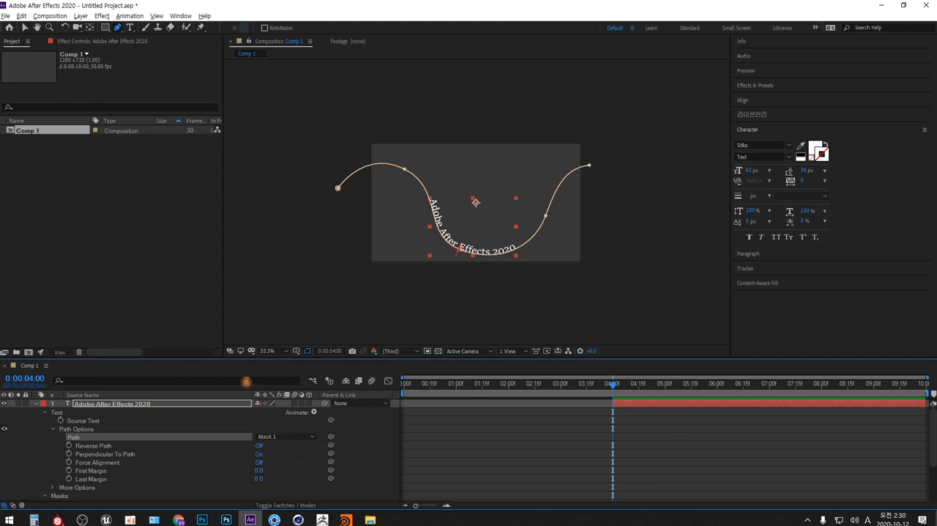
Set the path's First Margin to -836 and enable keyframing for it at 0:00:04:00.
{"action": "left_click_drag", "start_coordinate": [246, 358], "coordinate": [252, 289]}
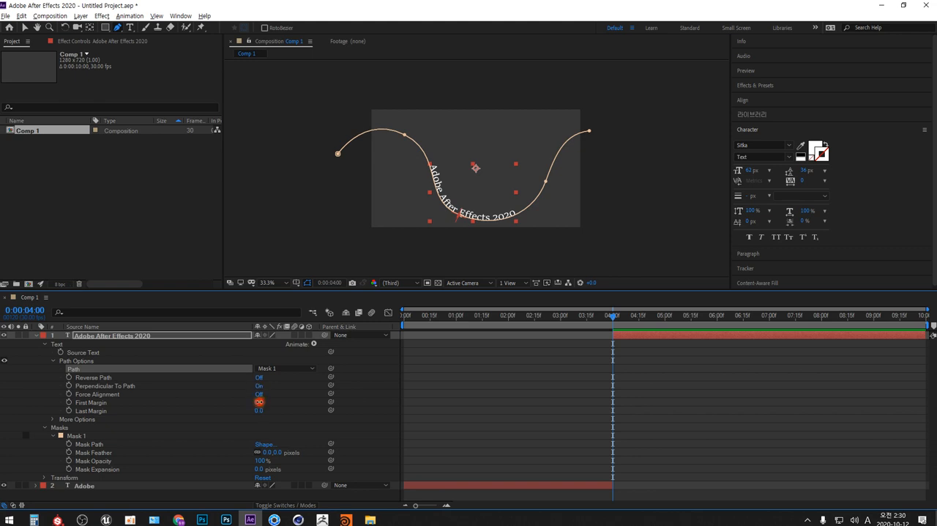
{"action": "left_click_drag", "start_coordinate": [259, 401], "coordinate": [63, 469]}
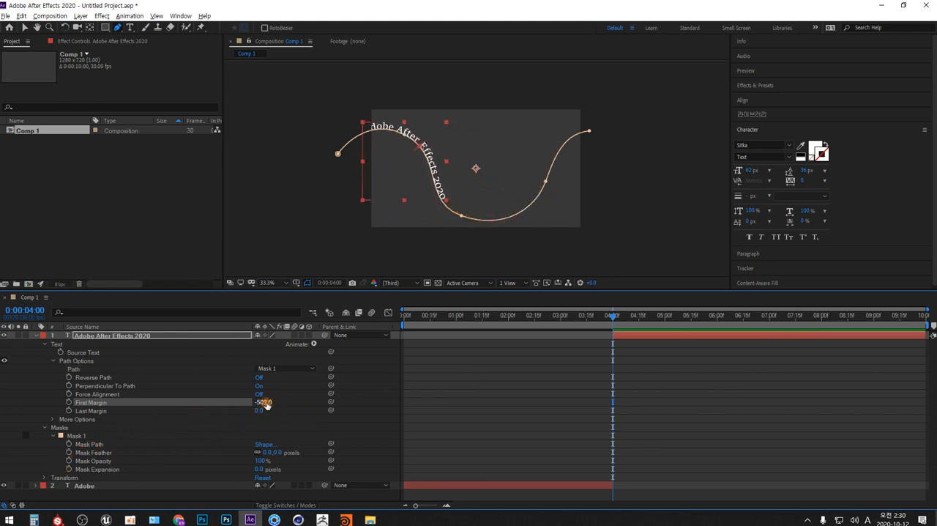
{"action": "left_click_drag", "start_coordinate": [266, 405], "coordinate": [141, 445]}
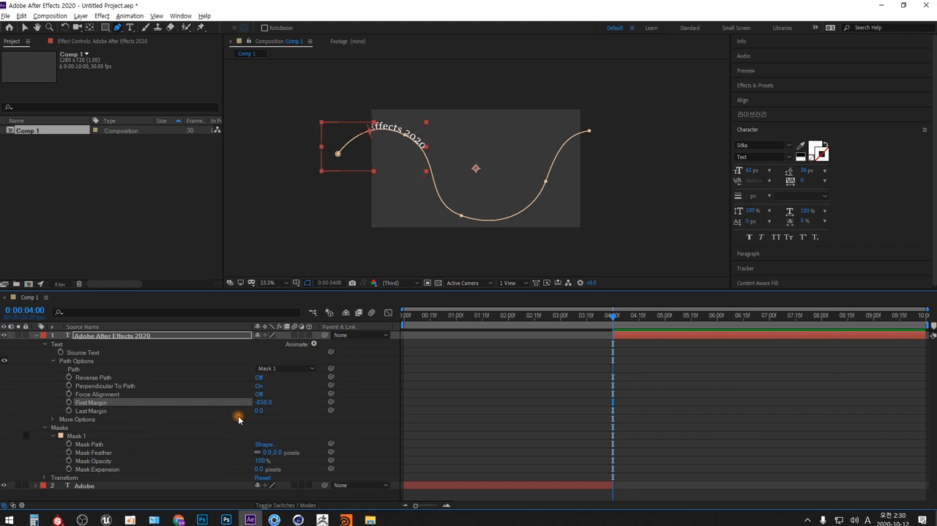
{"action": "left_click", "coordinate": [69, 402]}
Add a First Margin keyframe of 1010 at 0:00:09:29, and collapse the deselected Adobe After Effects 2020 layer.
{"action": "left_click_drag", "start_coordinate": [613, 316], "coordinate": [926, 324]}
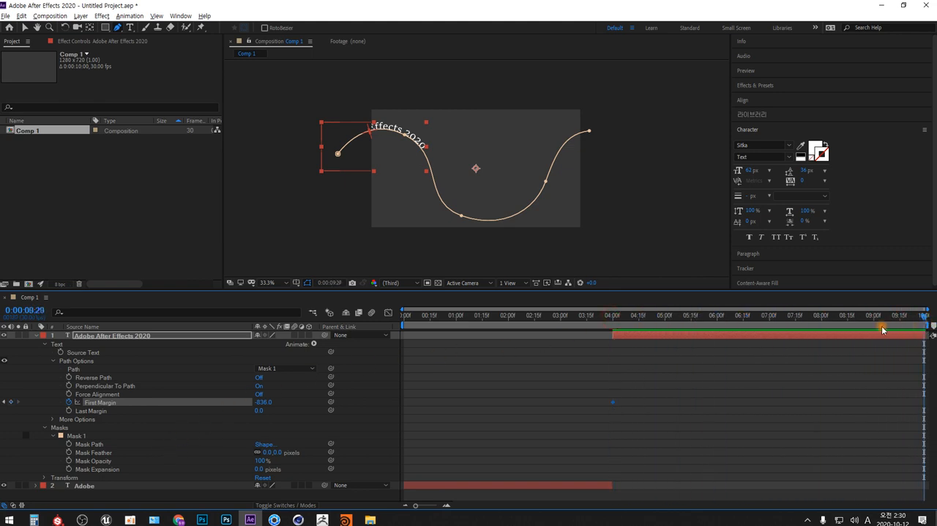
{"action": "left_click_drag", "start_coordinate": [263, 402], "coordinate": [744, 405]}
{"action": "left_click_drag", "start_coordinate": [266, 402], "coordinate": [702, 403]}
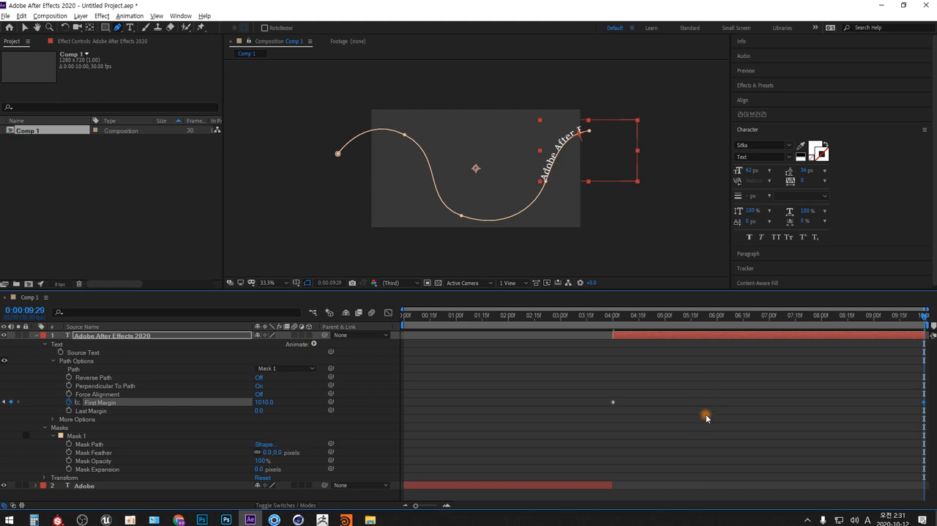
{"action": "left_click", "coordinate": [706, 416]}
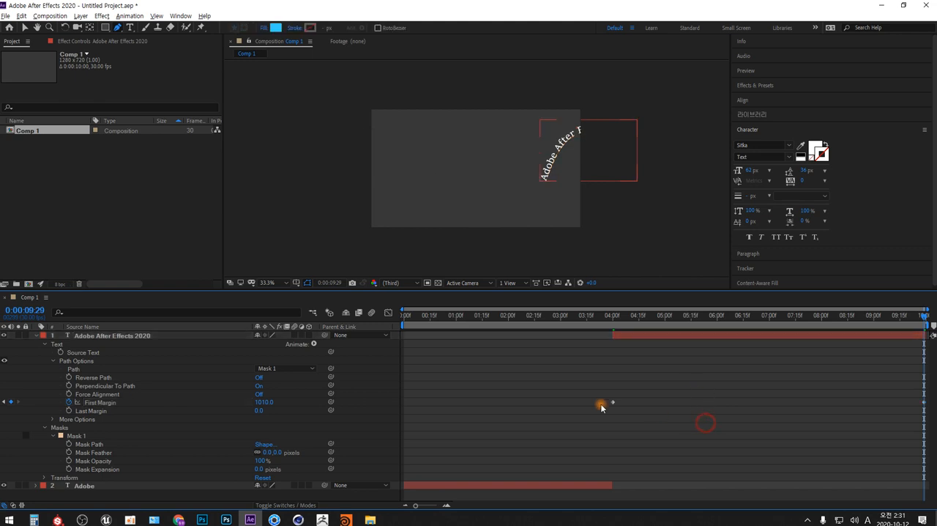
{"action": "left_click", "coordinate": [45, 344]}
{"action": "left_click", "coordinate": [36, 335]}
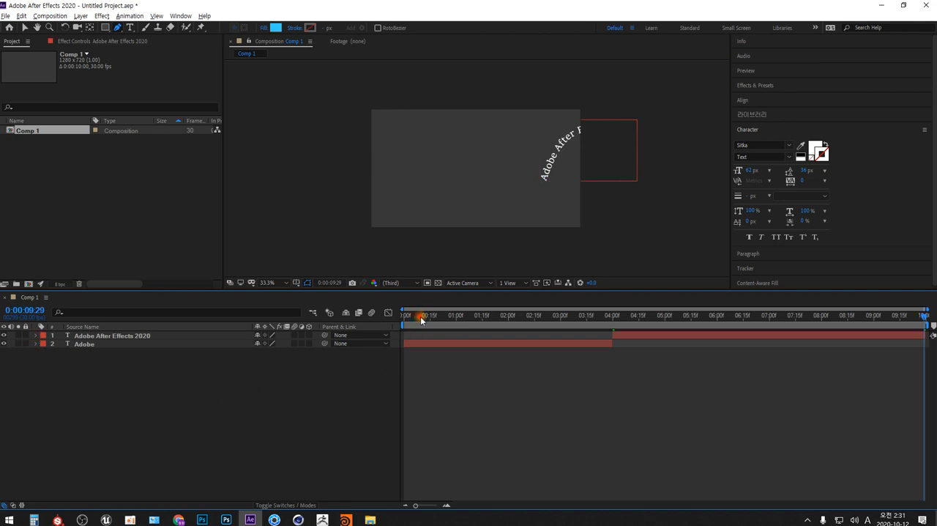
Preview the composition from 0:00:00:00 with the viewer enlarged and its magnification set to Fit up to 100%.
{"action": "left_click_drag", "start_coordinate": [422, 320], "coordinate": [390, 320]}
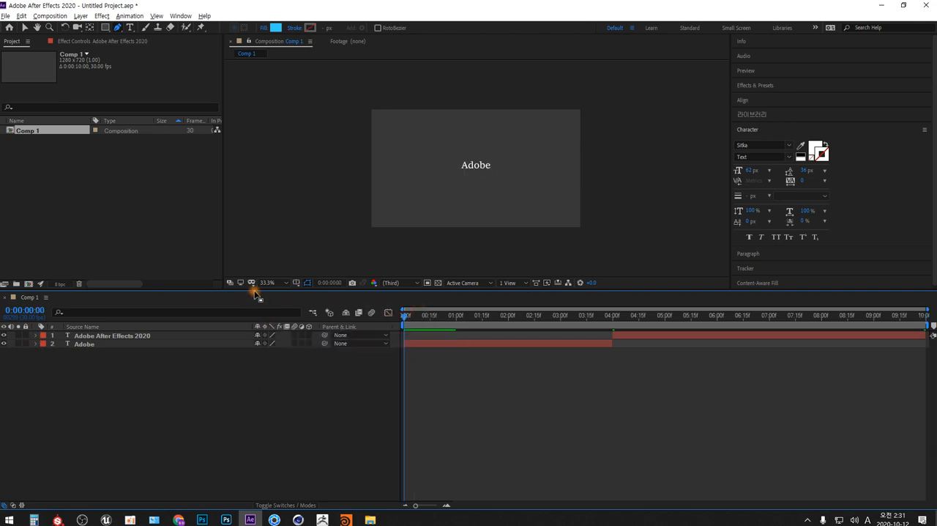
{"action": "left_click_drag", "start_coordinate": [255, 293], "coordinate": [272, 395]}
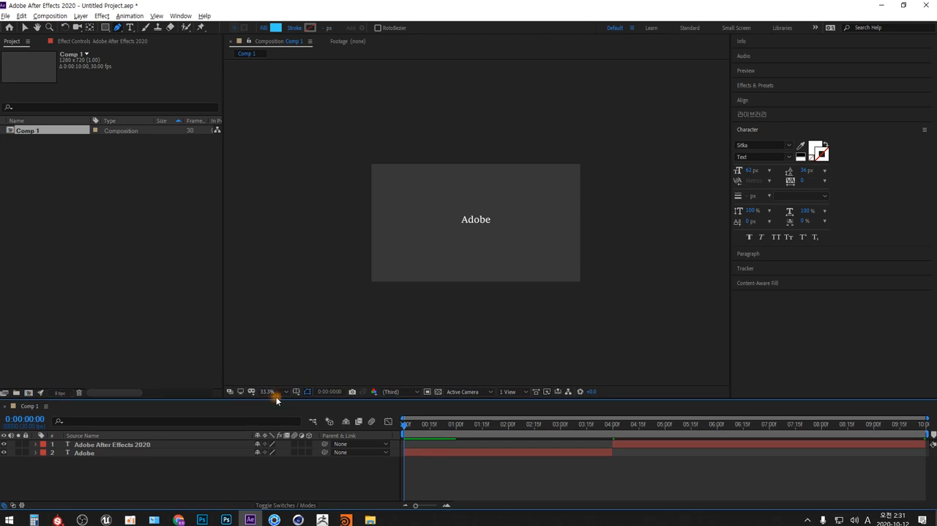
{"action": "left_click", "coordinate": [286, 391]}
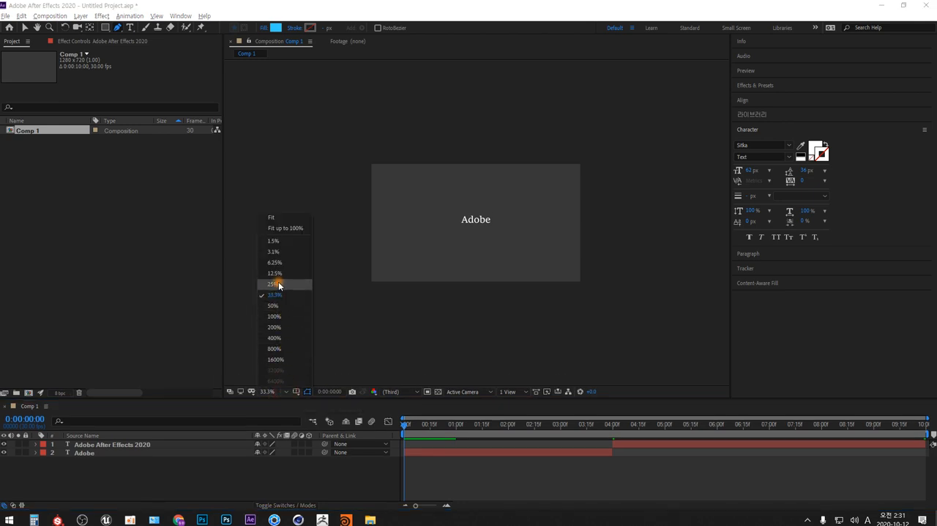
{"action": "left_click", "coordinate": [292, 229]}
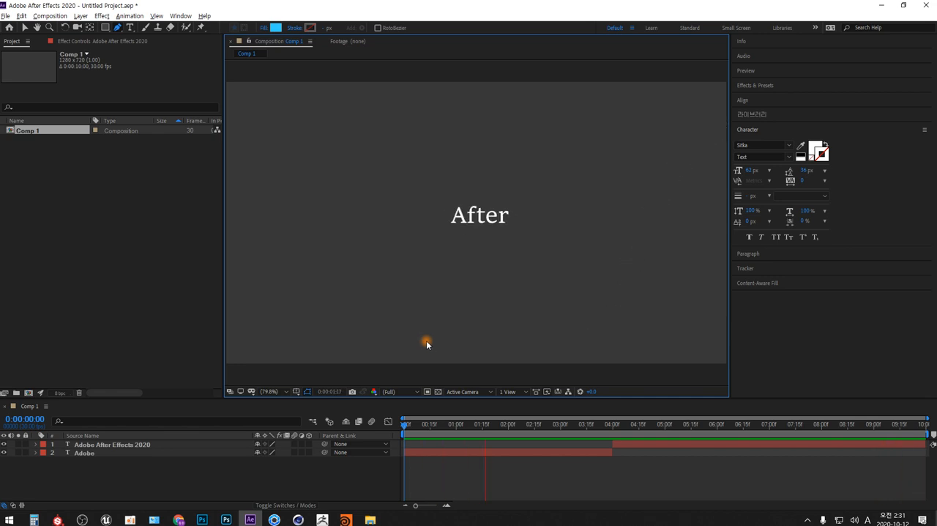
{"action": "key", "text": "space"}
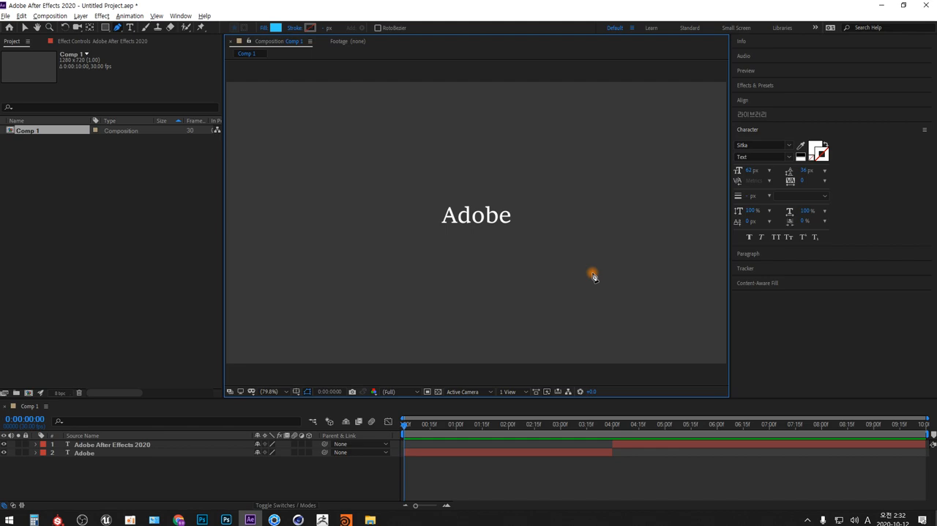
Save the project as AE_015_textAnimation_1 in the AE_수업 folder, checking the existing file numbering in File Explorer.
{"action": "left_click", "coordinate": [6, 16]}
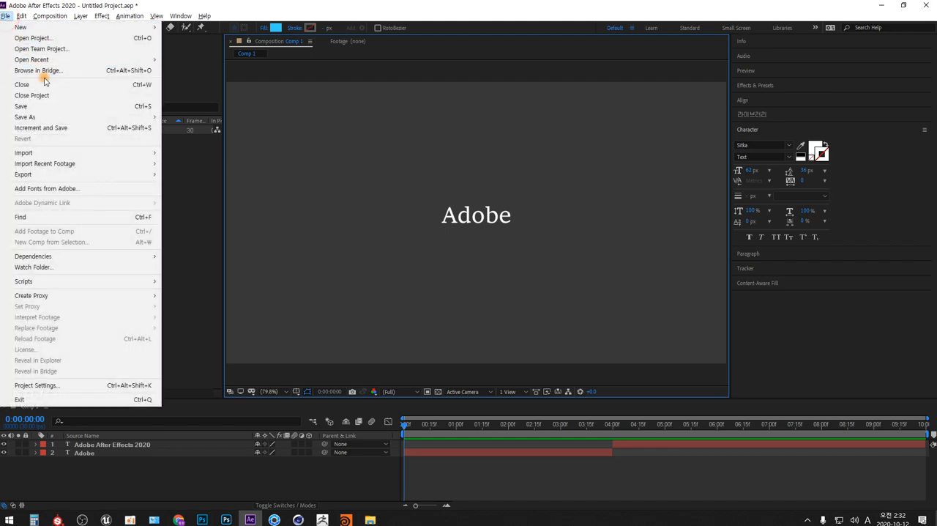
{"action": "left_click", "coordinate": [116, 108]}
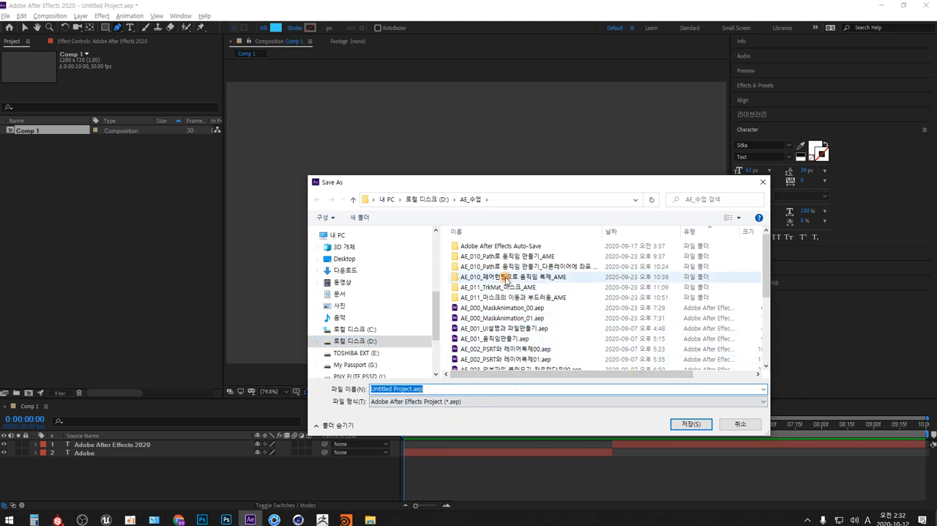
{"action": "left_click_drag", "start_coordinate": [514, 180], "coordinate": [450, 86]}
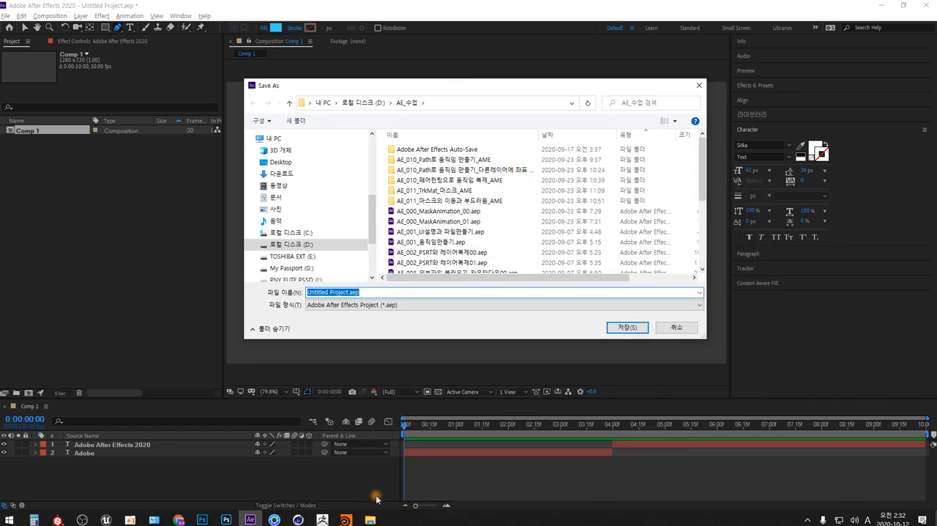
{"action": "left_click", "coordinate": [369, 520]}
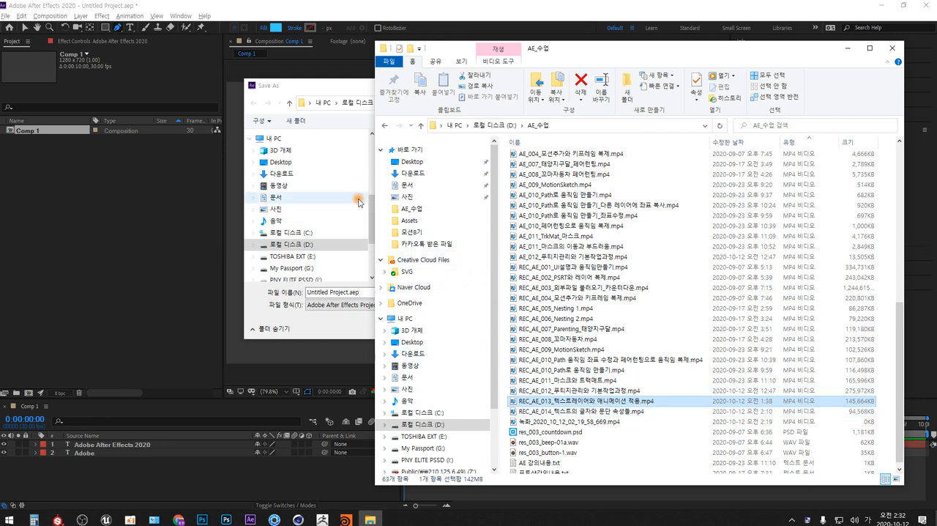
{"action": "left_click", "coordinate": [344, 86]}
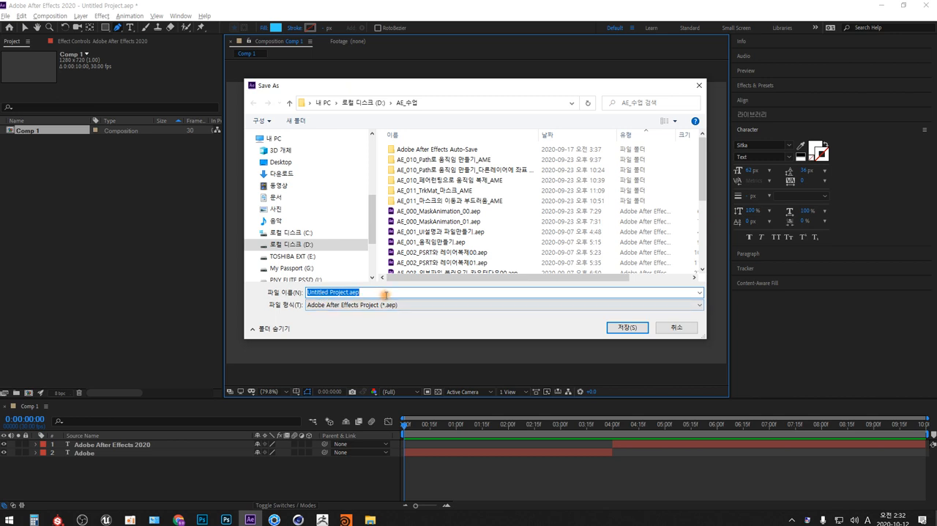
{"action": "type", "text": "AE"}
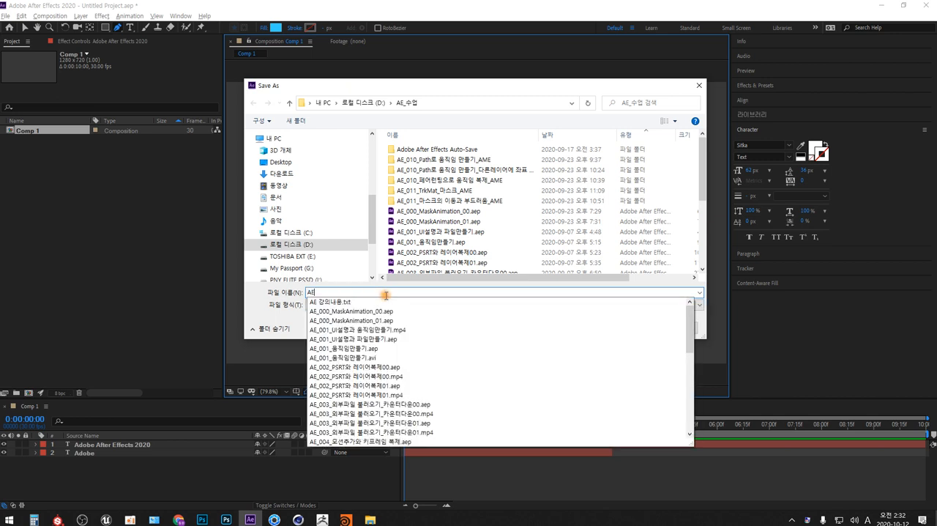
{"action": "type", "text": "_015_"}
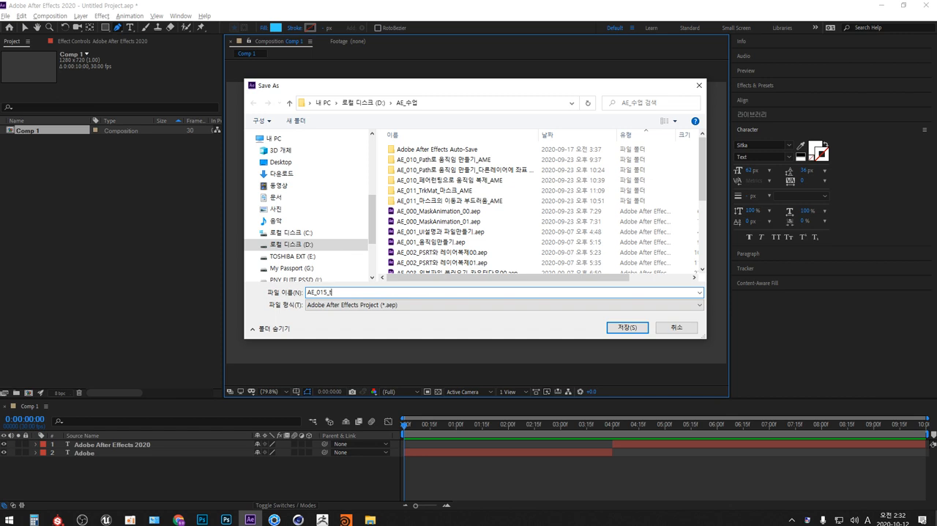
{"action": "type", "text": "textAnimation_1"}
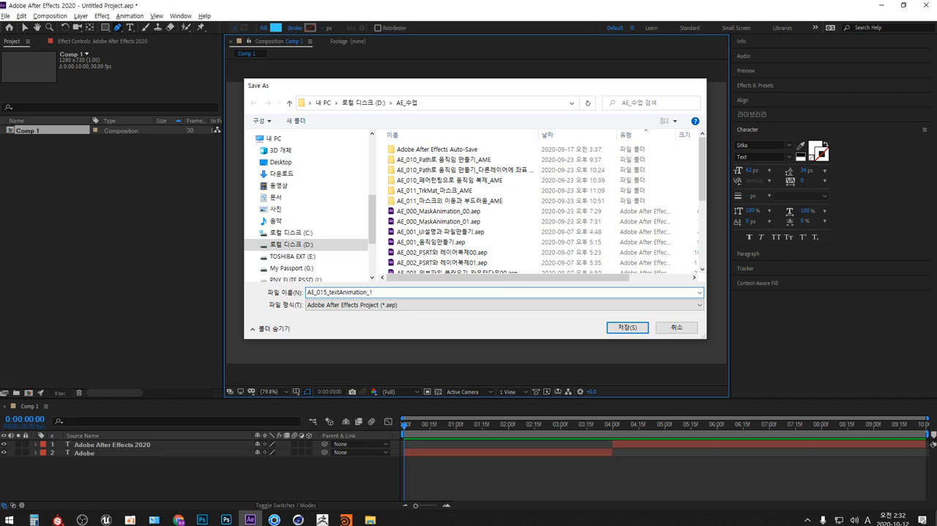
{"action": "key", "text": "Return"}
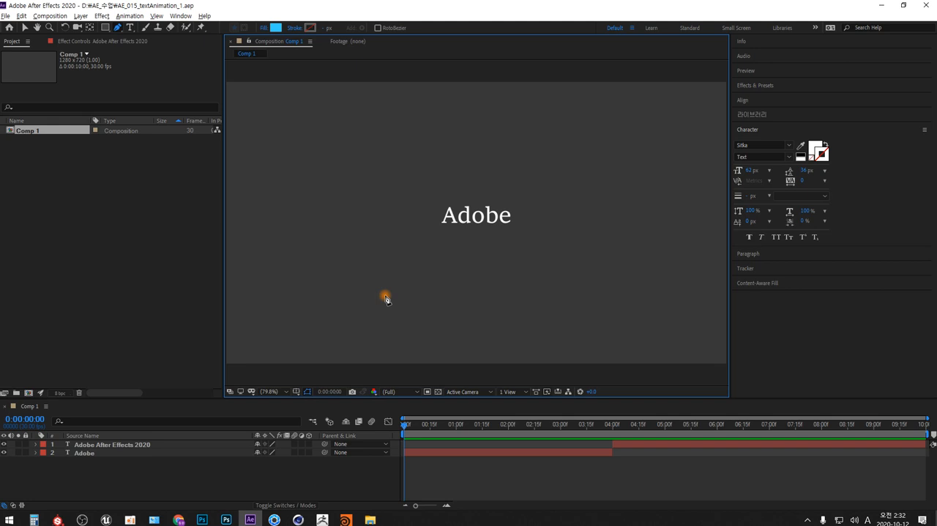
Add Comp 1 to the Adobe Media Encoder queue and set its output to AE_015_textAnimation_1.mp4 in the AE_수업 folder.
{"action": "left_click", "coordinate": [49, 15]}
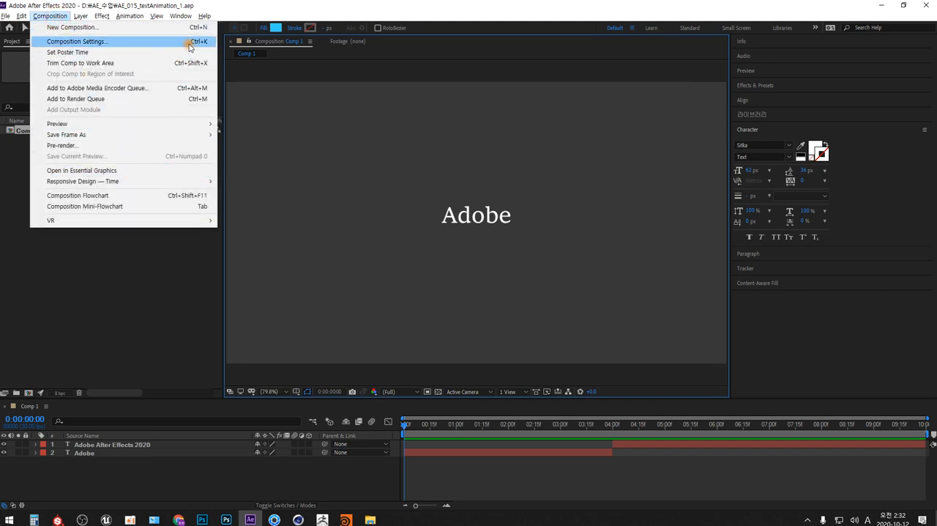
{"action": "left_click", "coordinate": [189, 88]}
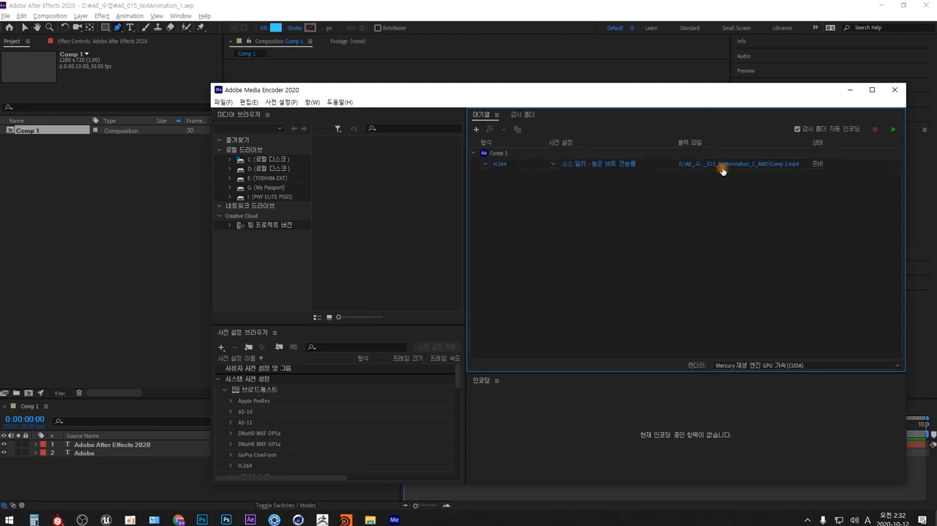
{"action": "left_click", "coordinate": [723, 164]}
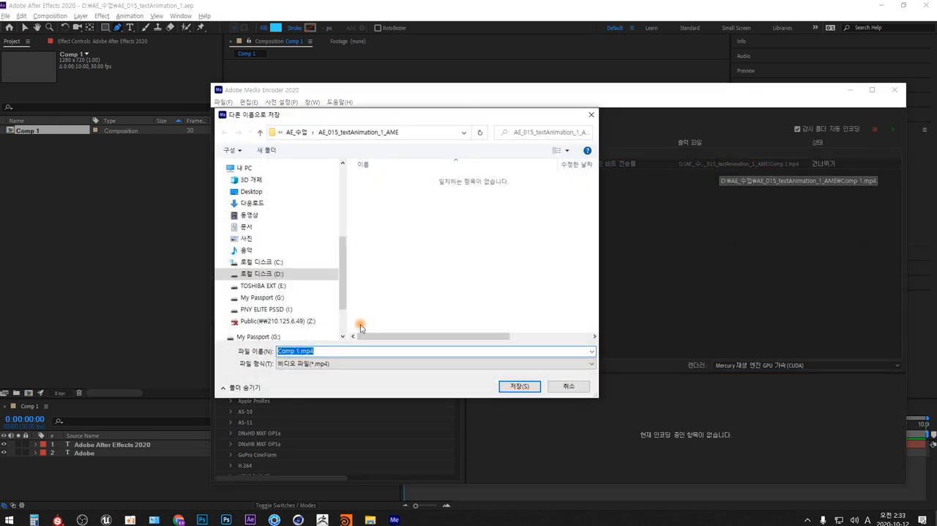
{"action": "left_click_drag", "start_coordinate": [297, 351], "coordinate": [232, 357]}
{"action": "key", "text": "BackSpace"}
{"action": "type", "text": "AE_015_textAnimation_"}
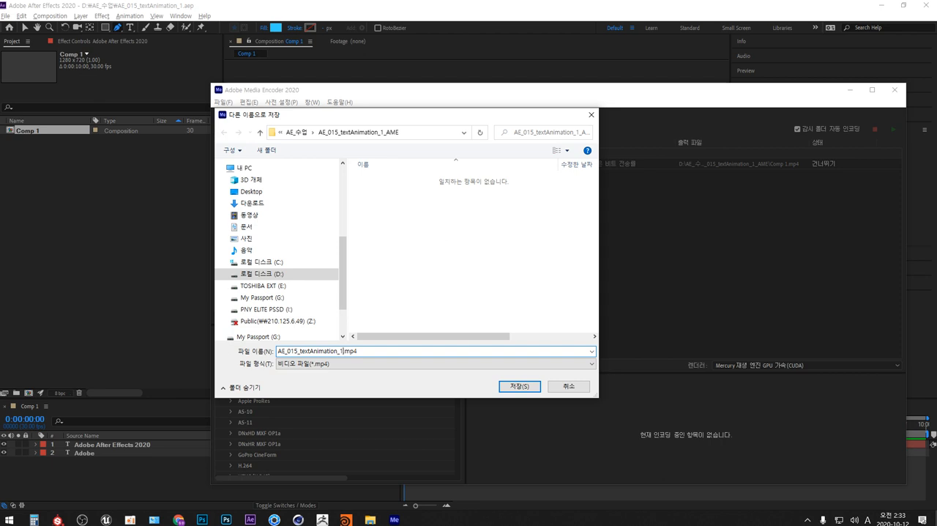
{"action": "left_click", "coordinate": [295, 133]}
{"action": "left_click", "coordinate": [519, 386]}
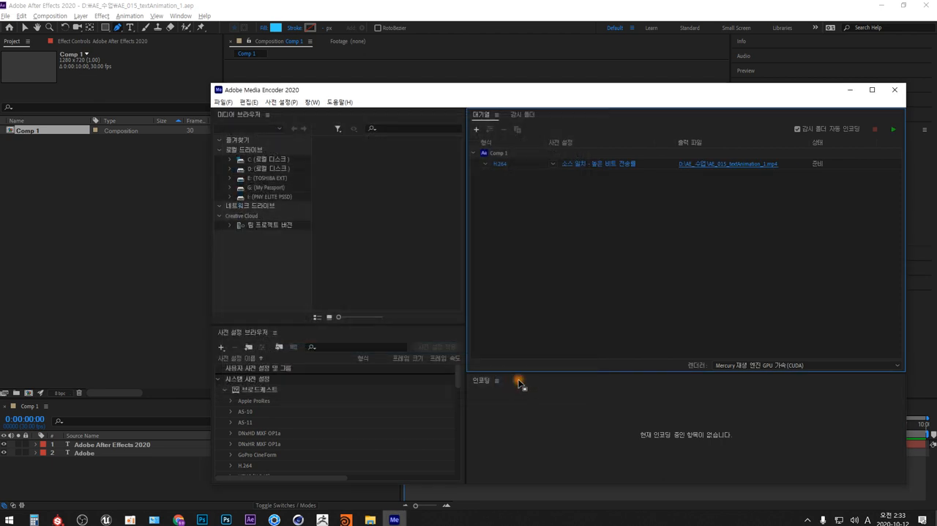
Start encoding the queue, and look for the rendered video in the AE_수업 folder on drive D in File Explorer.
{"action": "left_click", "coordinate": [893, 131]}
{"action": "key", "text": "super+e"}
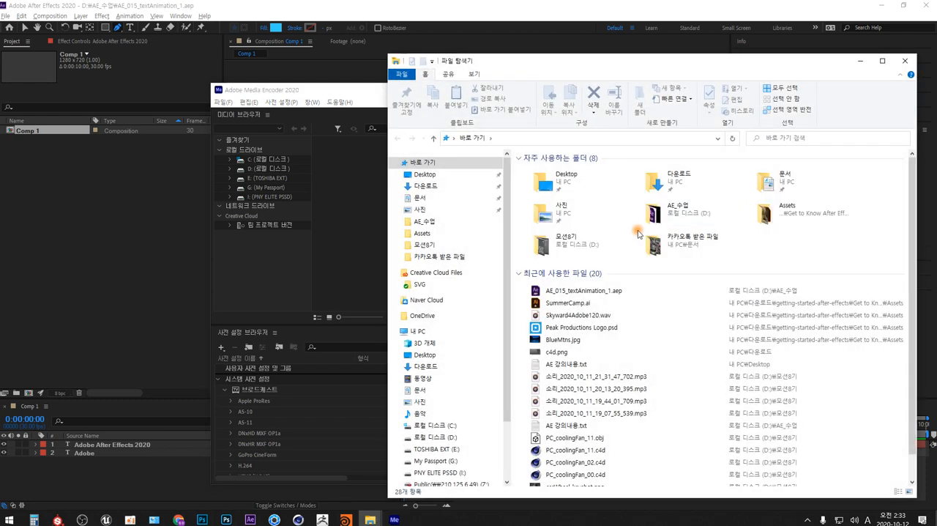
{"action": "left_click", "coordinate": [448, 436]}
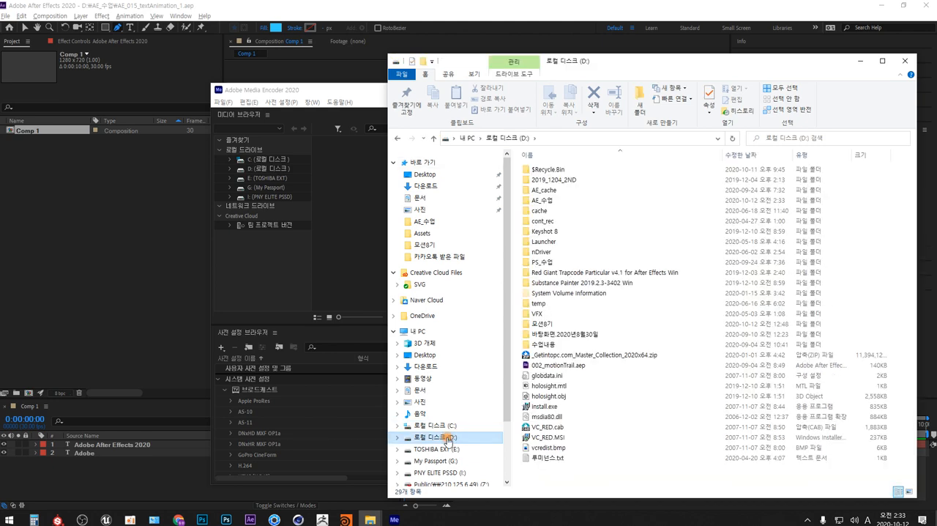
{"action": "double_click", "coordinate": [544, 200]}
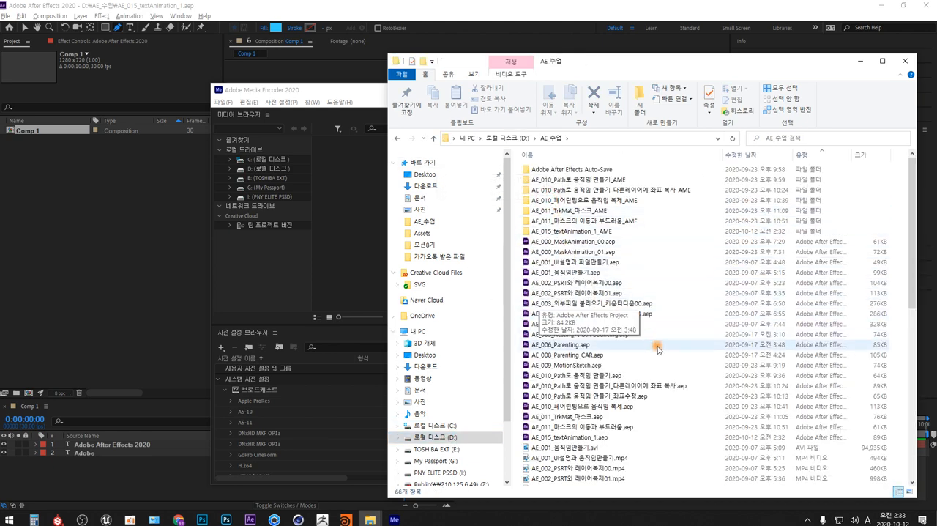
{"action": "scroll", "coordinate": [892, 387], "scroll_direction": "down", "scroll_amount": 10}
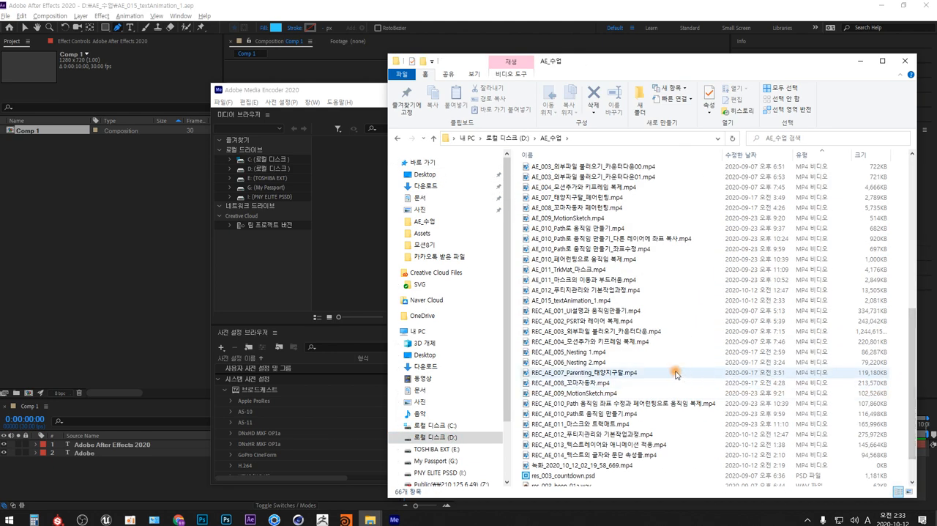
Play the rendered AE_015_textAnimation_1.mp4, and close the player and Adobe Media Encoder to return to After Effects.
{"action": "double_click", "coordinate": [613, 300]}
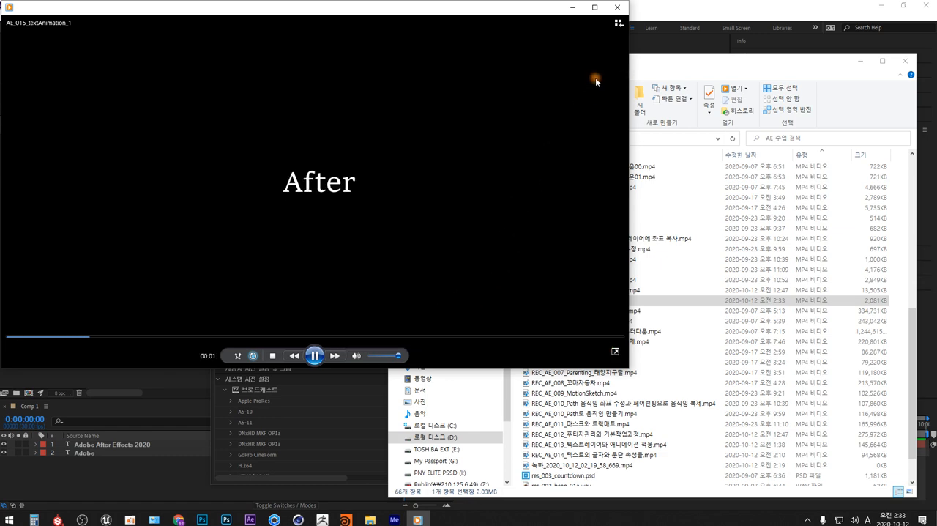
{"action": "left_click", "coordinate": [618, 8]}
{"action": "left_click", "coordinate": [864, 62]}
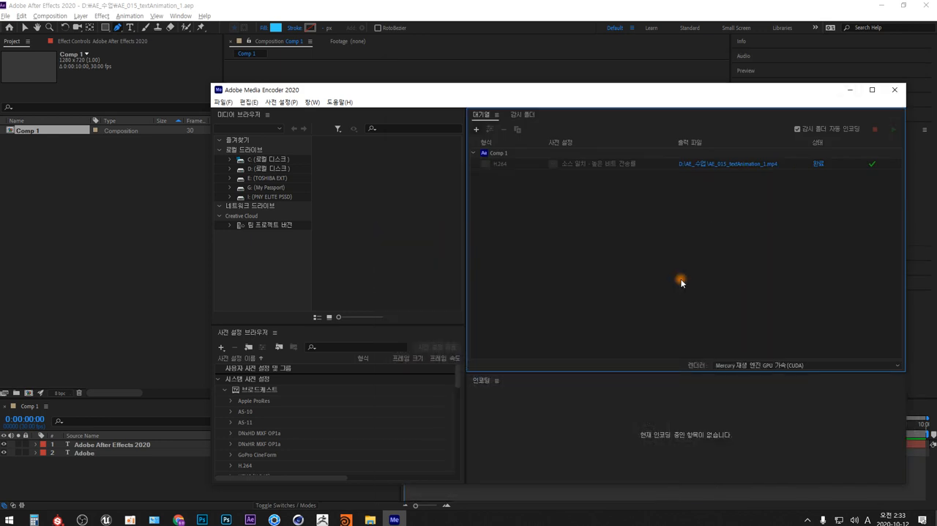
{"action": "left_click", "coordinate": [895, 89]}
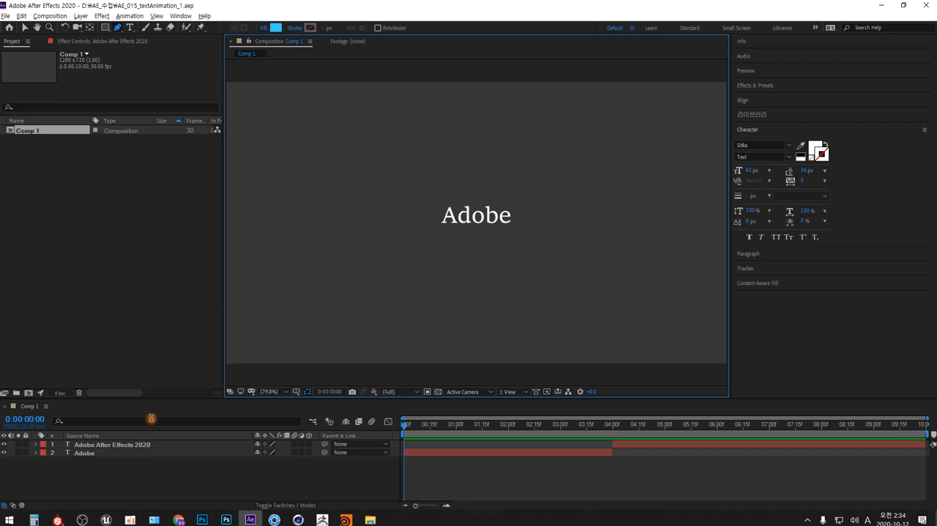
Close the current project and create a new 1280 x 720 composition at 30 fps with a duration of 0:00:10:00.
{"action": "left_click_drag", "start_coordinate": [99, 466], "coordinate": [79, 446]}
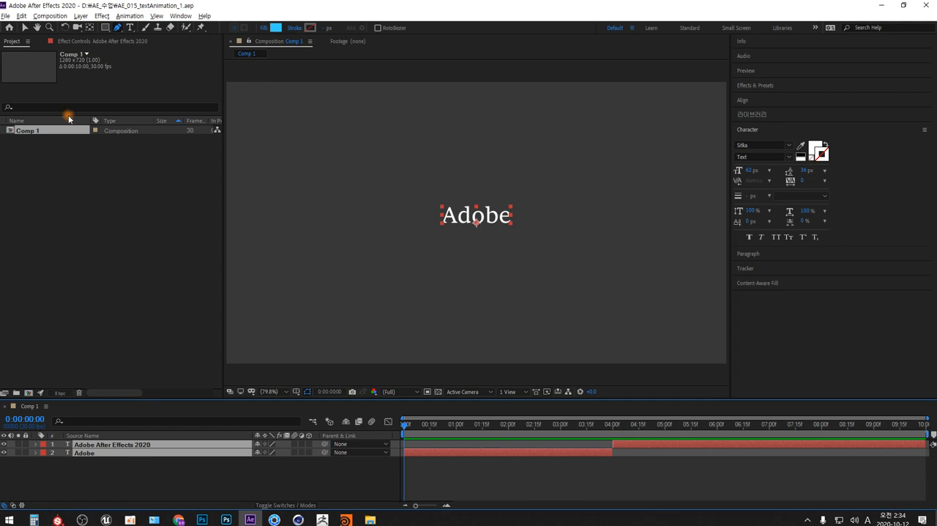
{"action": "left_click", "coordinate": [5, 15]}
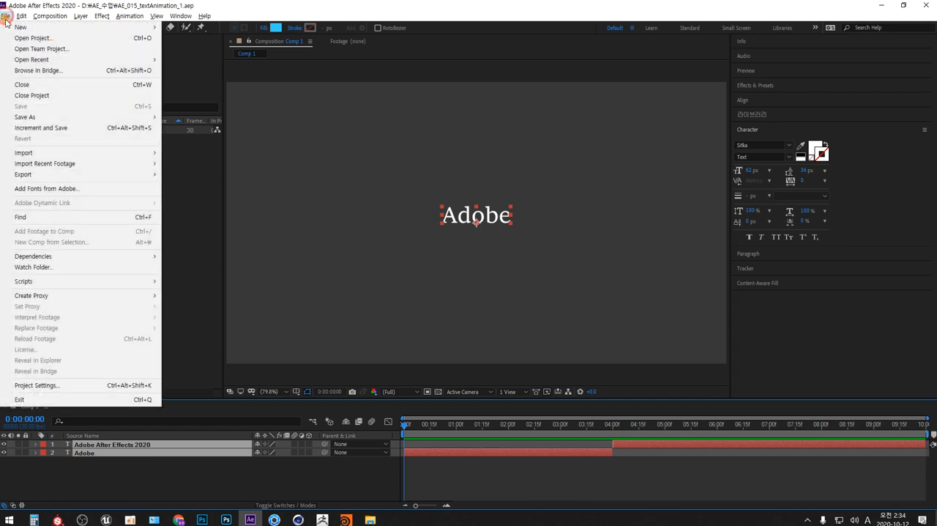
{"action": "left_click", "coordinate": [34, 97]}
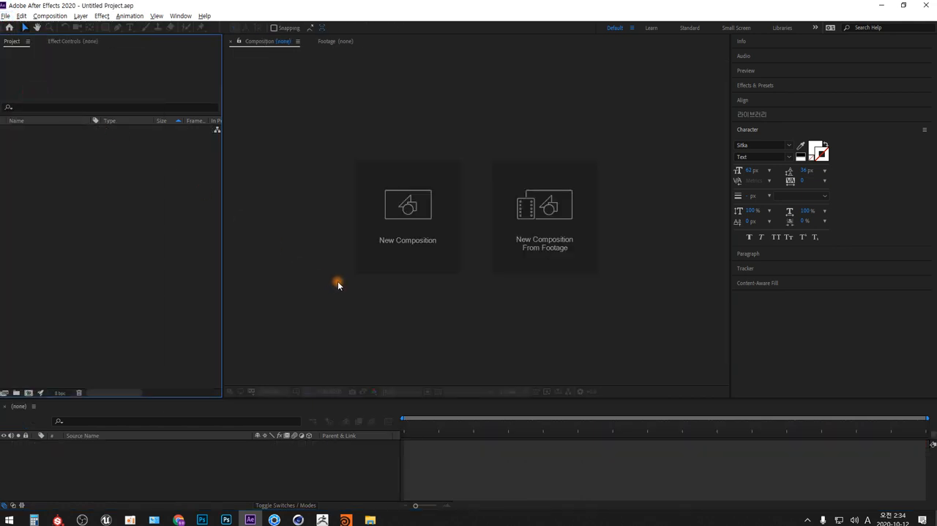
{"action": "left_click", "coordinate": [416, 207]}
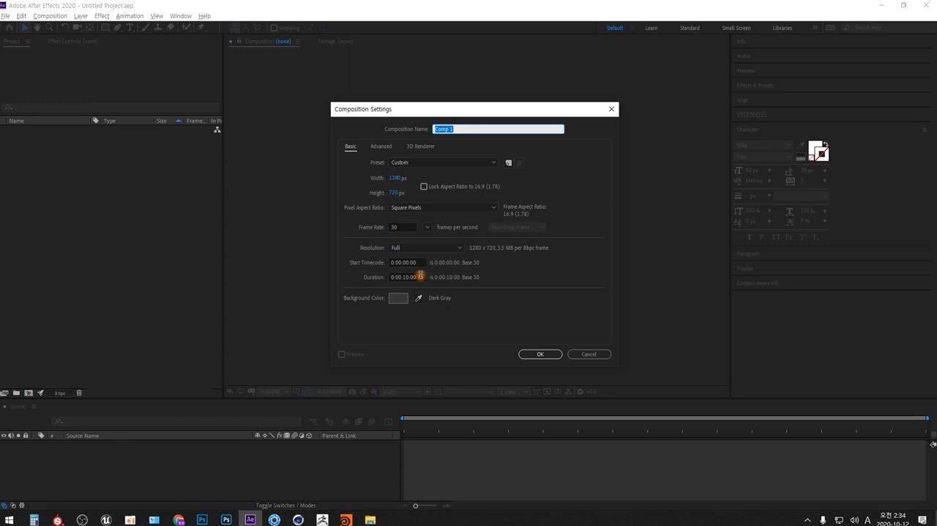
{"action": "left_click", "coordinate": [542, 354]}
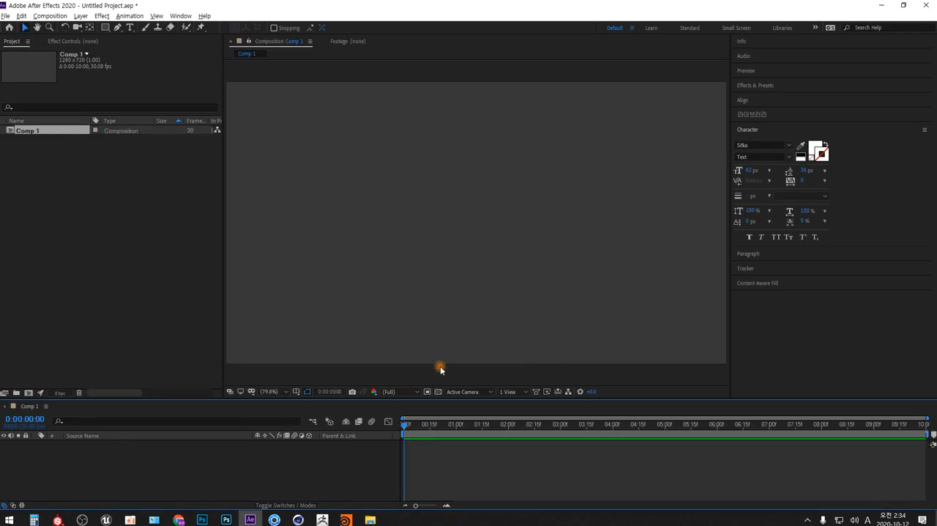
Add a new text layer to the composition containing a single row of 30 periods.
{"action": "right_click", "coordinate": [301, 461]}
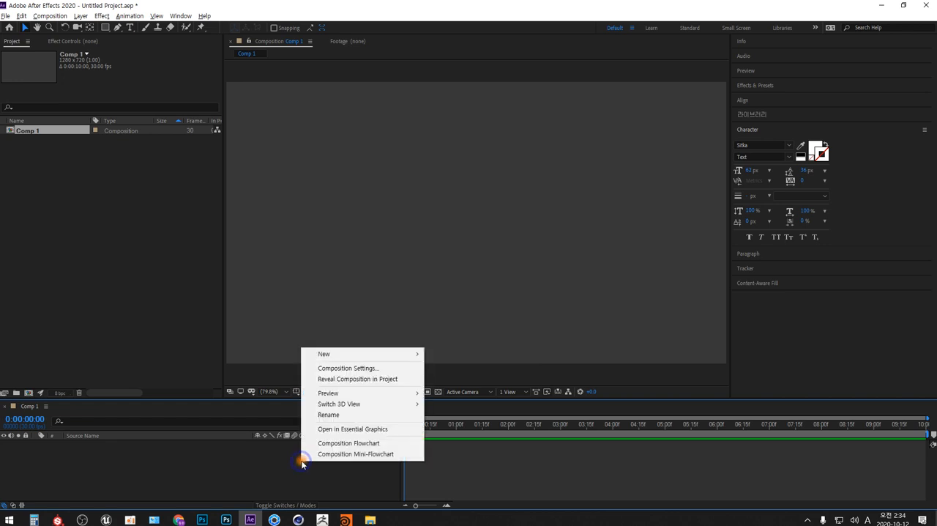
{"action": "mouse_move", "coordinate": [417, 357]}
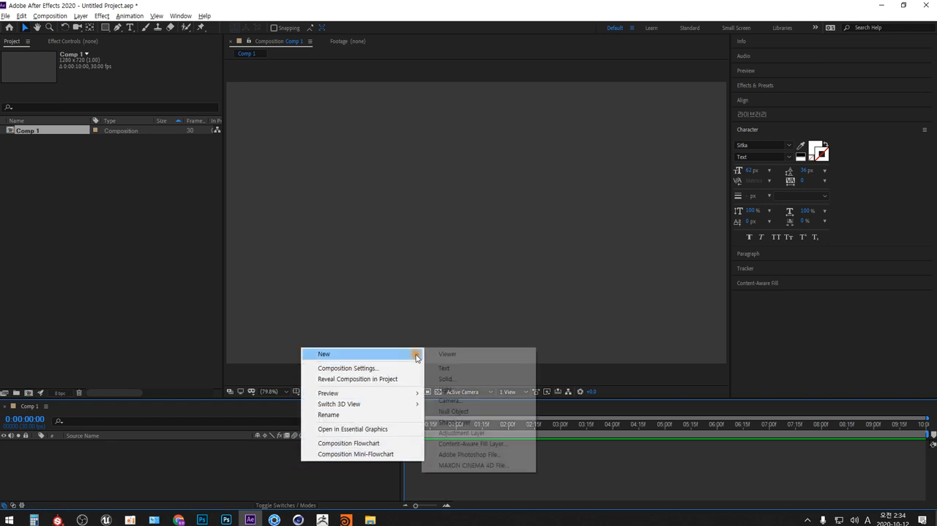
{"action": "left_click", "coordinate": [469, 367]}
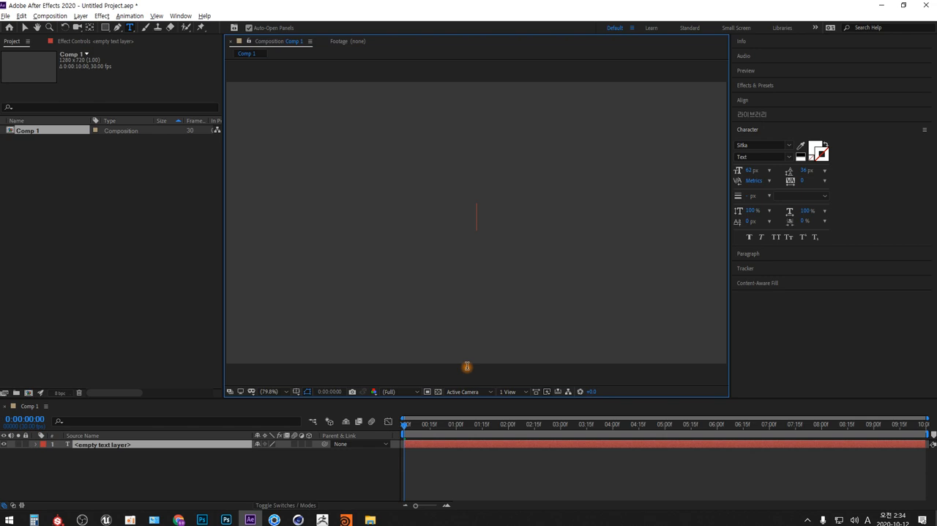
{"action": "type", "text": ".............................."}
Set all the periods to a font size of 221 px and tracking of -264 so they merge into a solid bar.
{"action": "key", "text": "ctrl+a"}
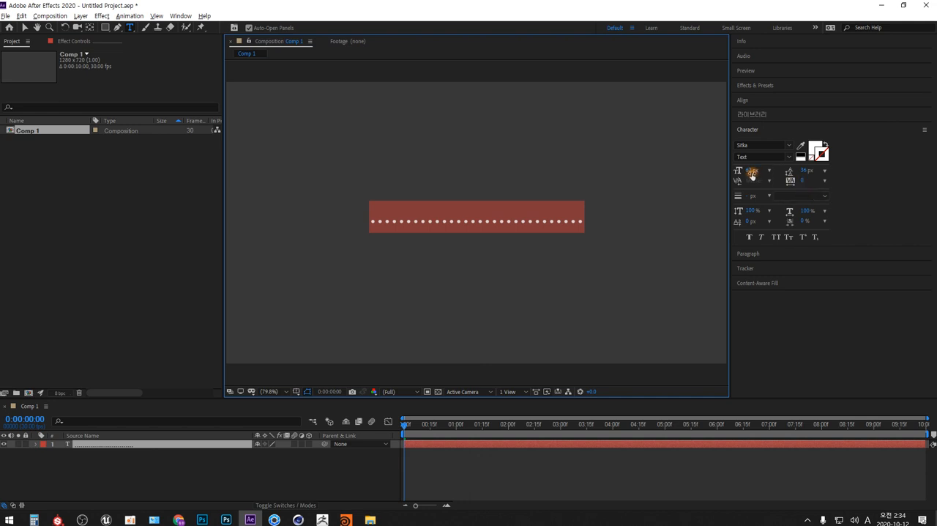
{"action": "left_click_drag", "start_coordinate": [750, 173], "coordinate": [823, 166]}
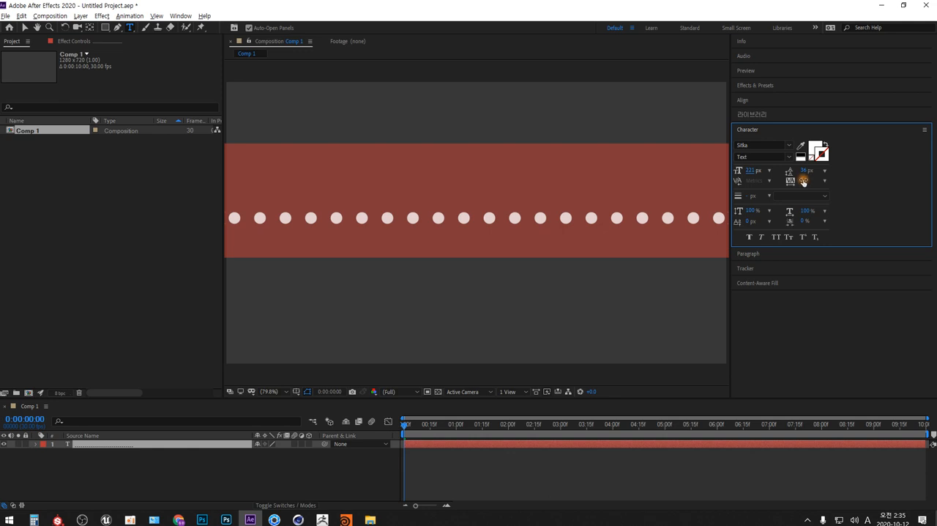
{"action": "left_click_drag", "start_coordinate": [803, 180], "coordinate": [676, 183]}
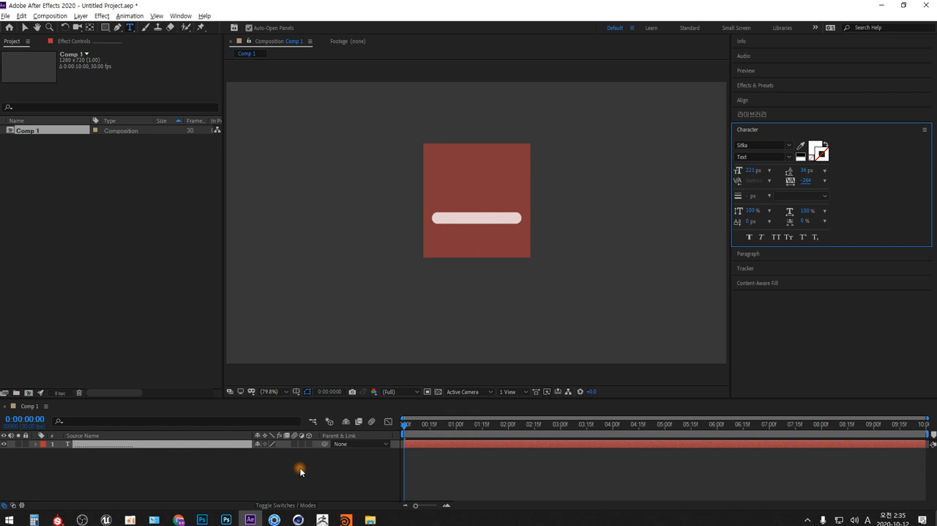
Draw an open wavy mask path on the text layer with the Pen tool, extending past both side edges of the composition.
{"action": "left_click", "coordinate": [36, 444]}
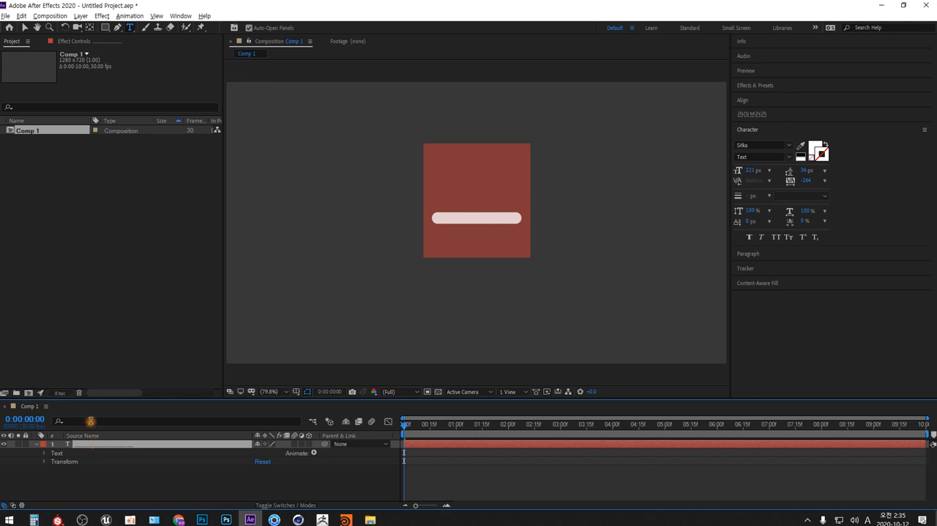
{"action": "left_click", "coordinate": [118, 28]}
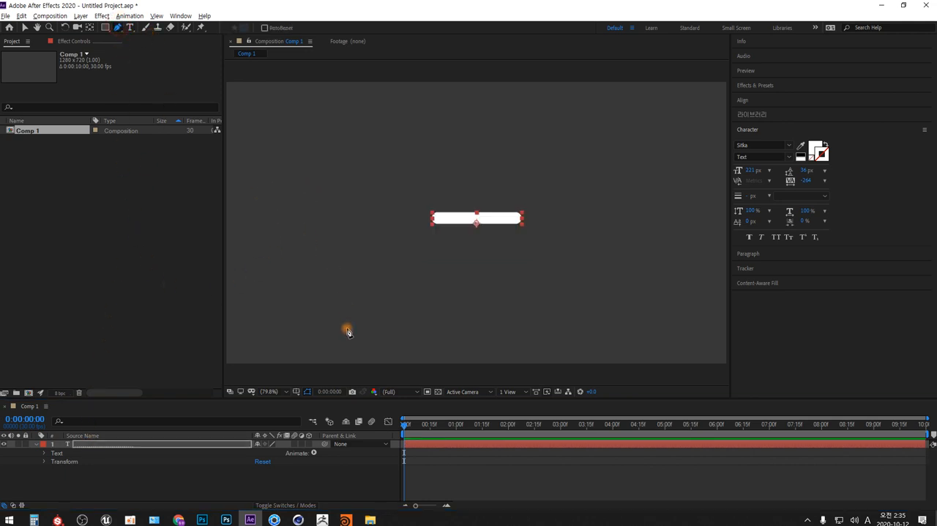
{"action": "left_click", "coordinate": [286, 391]}
{"action": "left_click", "coordinate": [289, 294]}
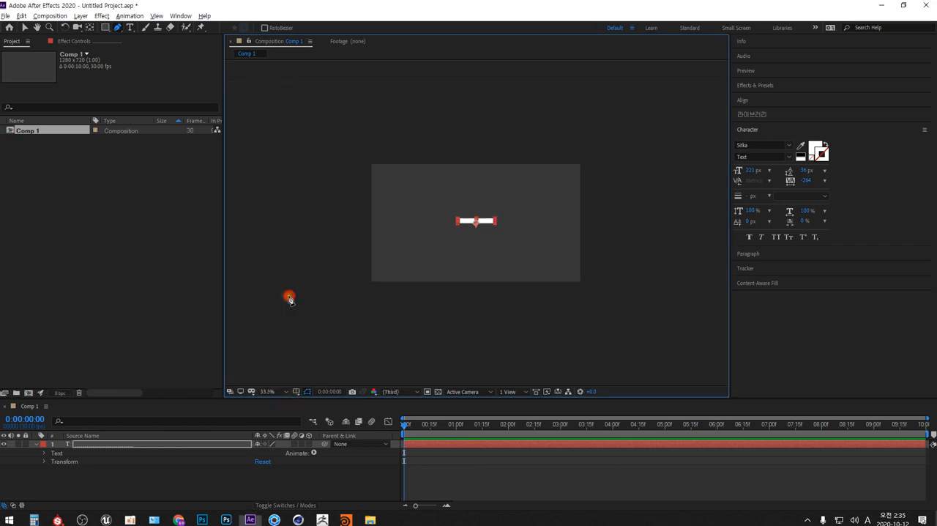
{"action": "left_click", "coordinate": [359, 206]}
{"action": "left_click_drag", "start_coordinate": [409, 188], "coordinate": [435, 201]}
{"action": "left_click_drag", "start_coordinate": [457, 253], "coordinate": [489, 264]}
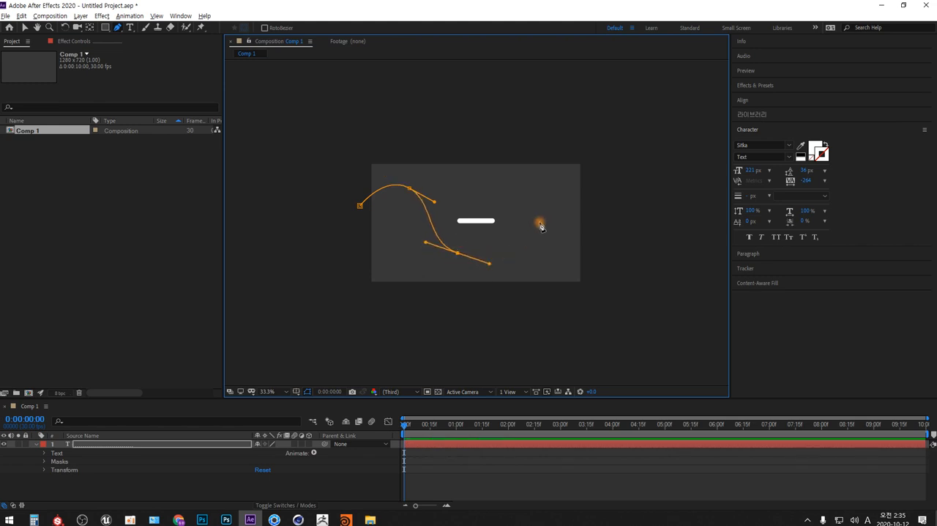
{"action": "left_click_drag", "start_coordinate": [542, 212], "coordinate": [624, 238]}
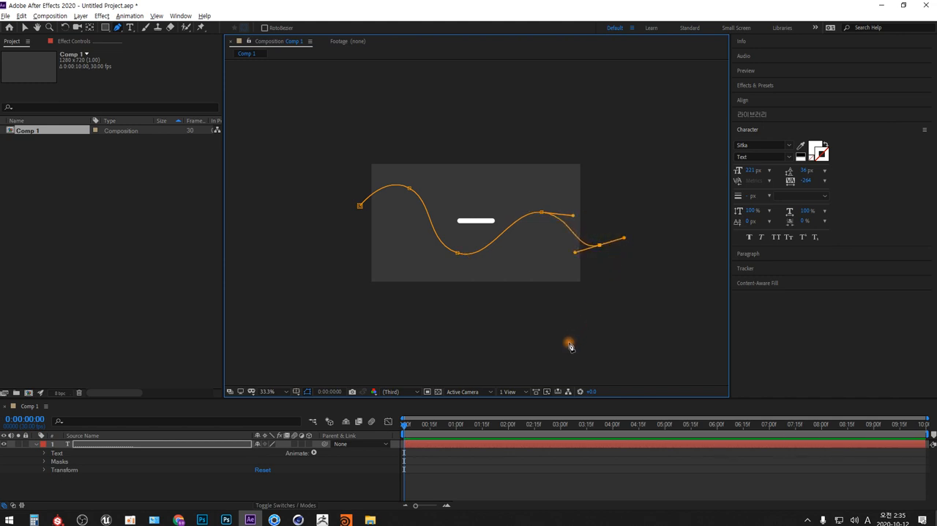
Expand the text layer's Path Options and set Path to Mask 1, enlarging the timeline area to fit the properties.
{"action": "left_click", "coordinate": [46, 462]}
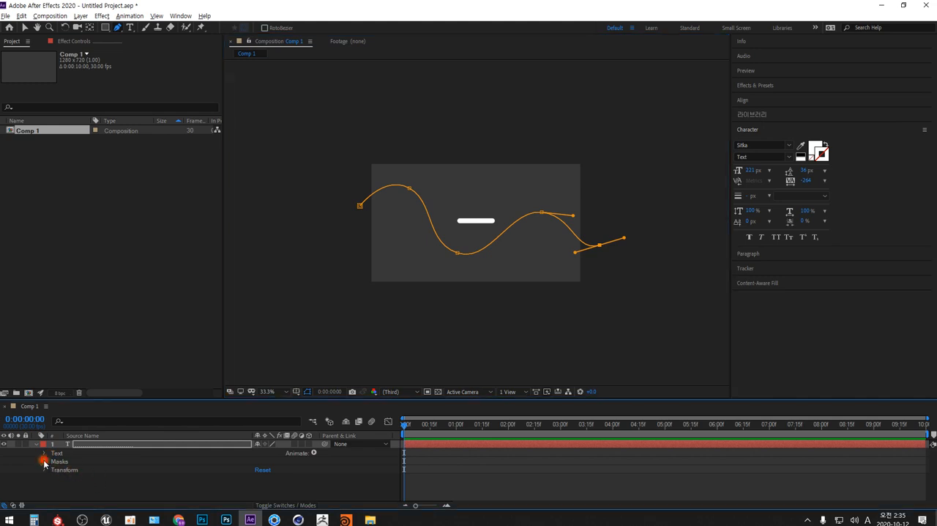
{"action": "left_click", "coordinate": [45, 454]}
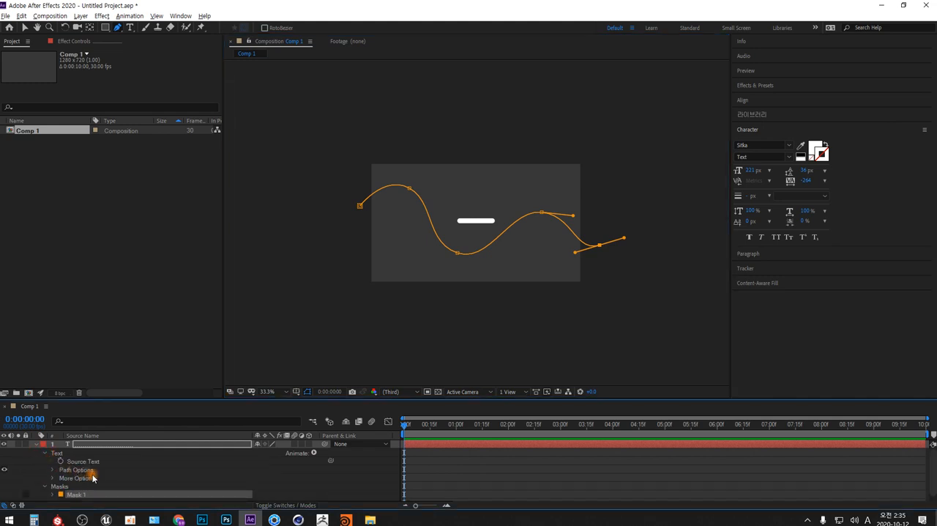
{"action": "left_click", "coordinate": [53, 469]}
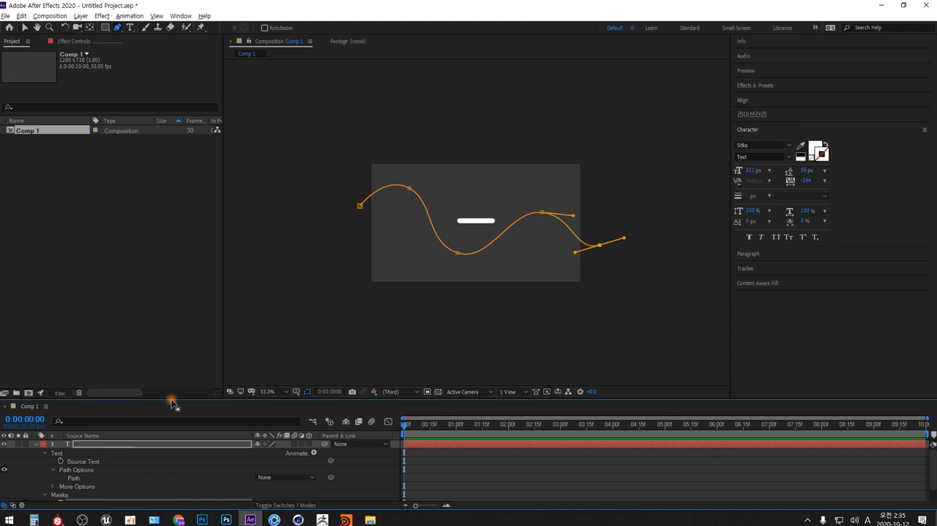
{"action": "left_click_drag", "start_coordinate": [171, 402], "coordinate": [180, 300]}
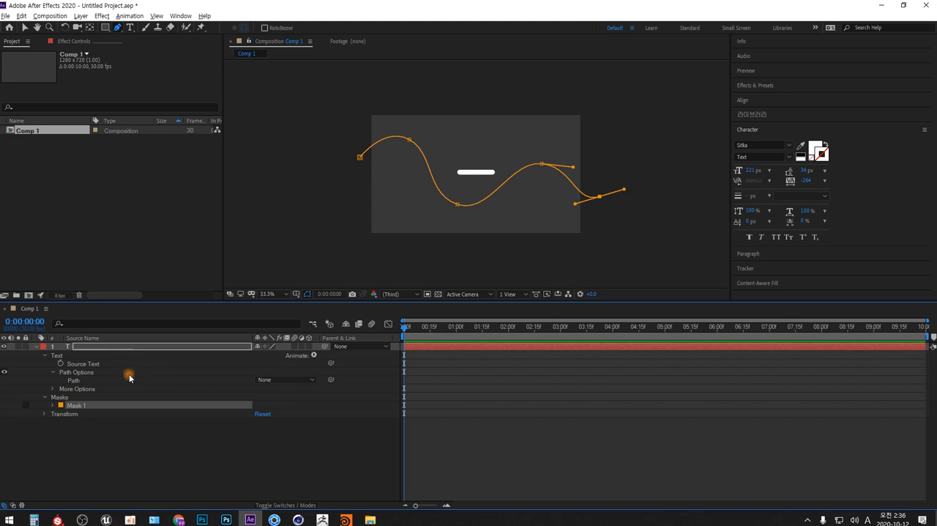
{"action": "left_click", "coordinate": [290, 382]}
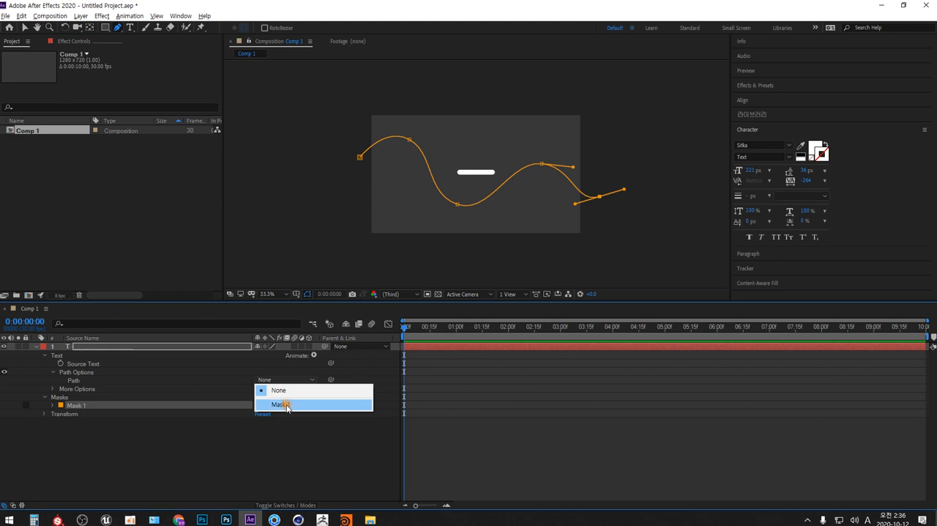
{"action": "left_click", "coordinate": [287, 404]}
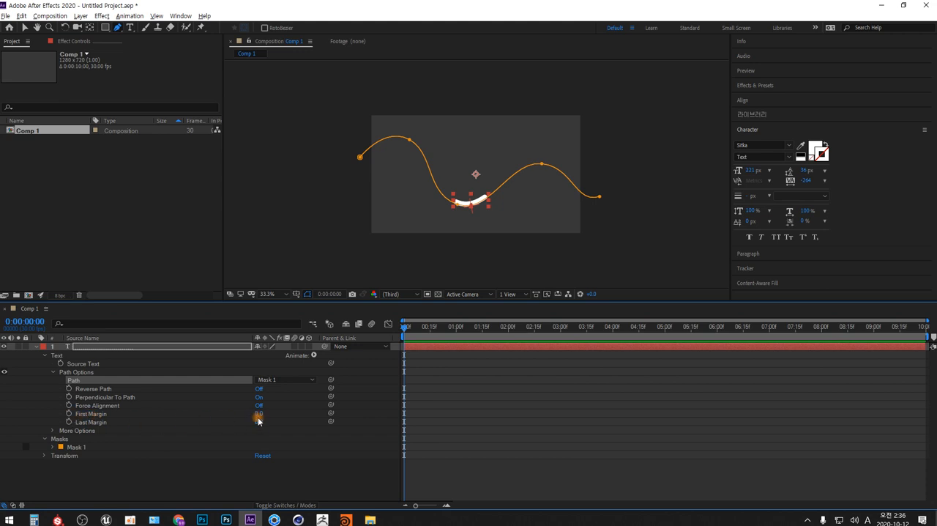
Keyframe the First Margin from -802 at 0:00:00:00 to about 775 at 0:00:09:29 to move the bar along the path.
{"action": "left_click_drag", "start_coordinate": [258, 420], "coordinate": [173, 425]}
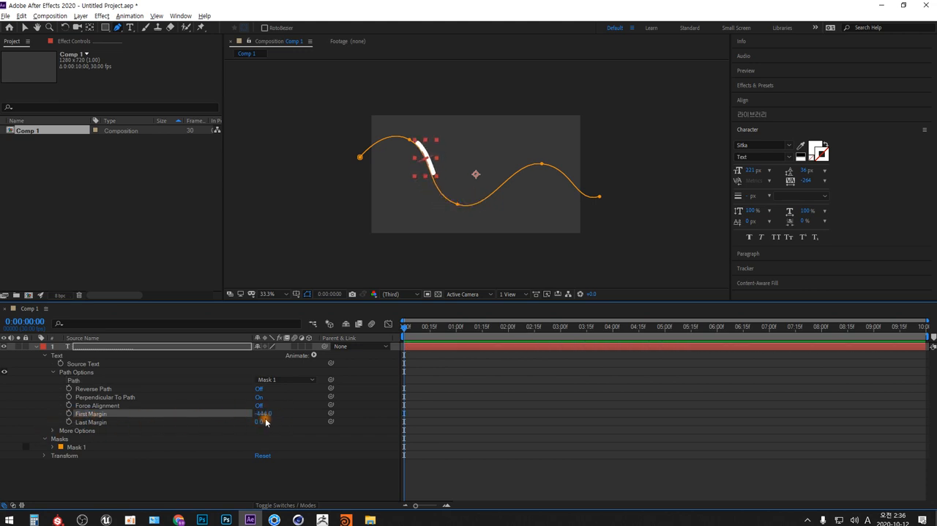
{"action": "left_click_drag", "start_coordinate": [265, 422], "coordinate": [109, 432]}
{"action": "left_click", "coordinate": [69, 413]}
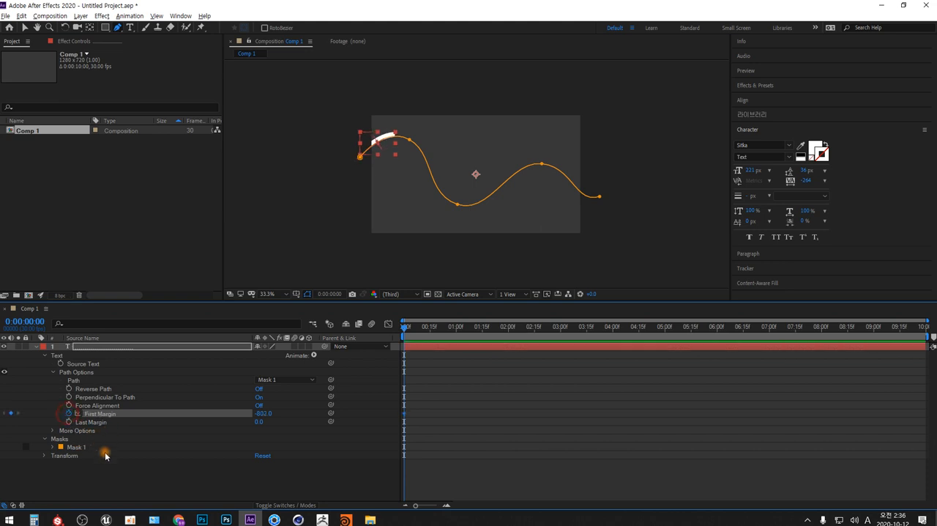
{"action": "left_click_drag", "start_coordinate": [599, 325], "coordinate": [933, 330]}
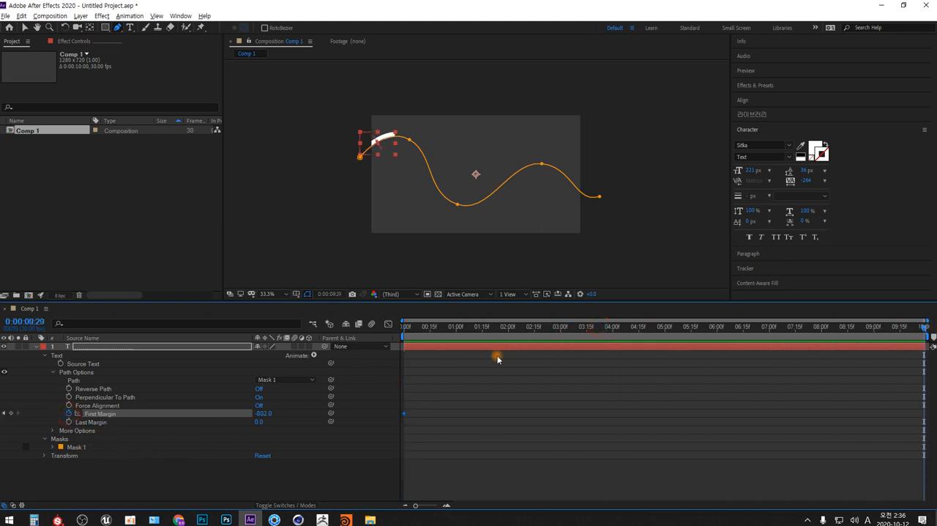
{"action": "left_click_drag", "start_coordinate": [263, 413], "coordinate": [850, 409]}
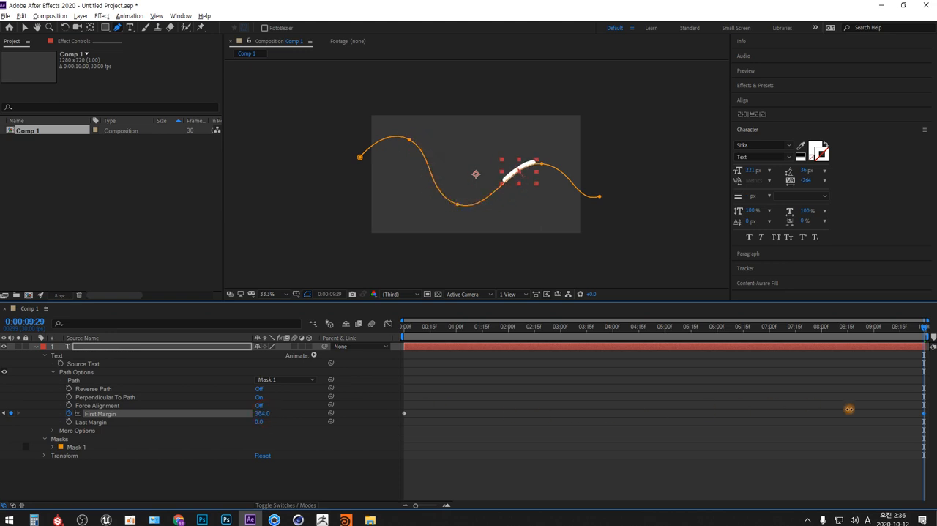
{"action": "left_click_drag", "start_coordinate": [262, 414], "coordinate": [437, 402]}
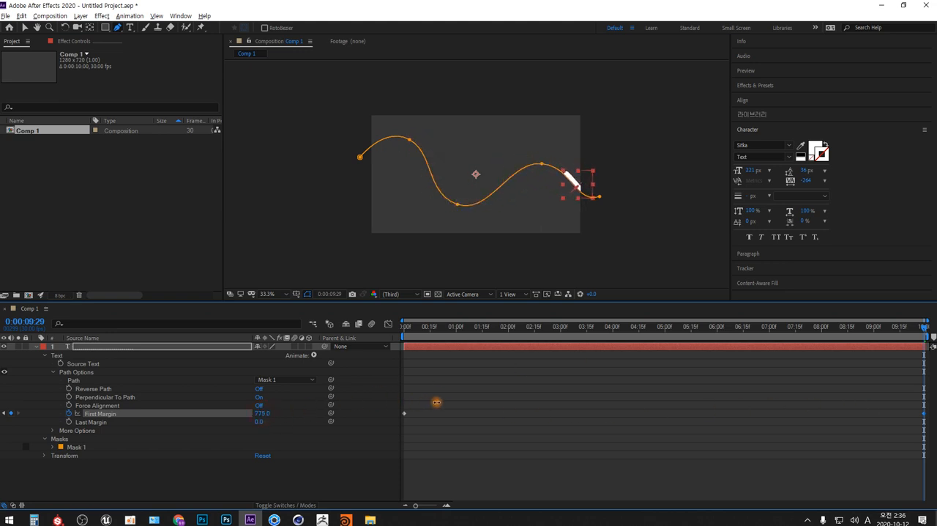
Preview the bar's movement along the wavy path from 0:00:00:00 with the layer deselected.
{"action": "key", "text": "space"}
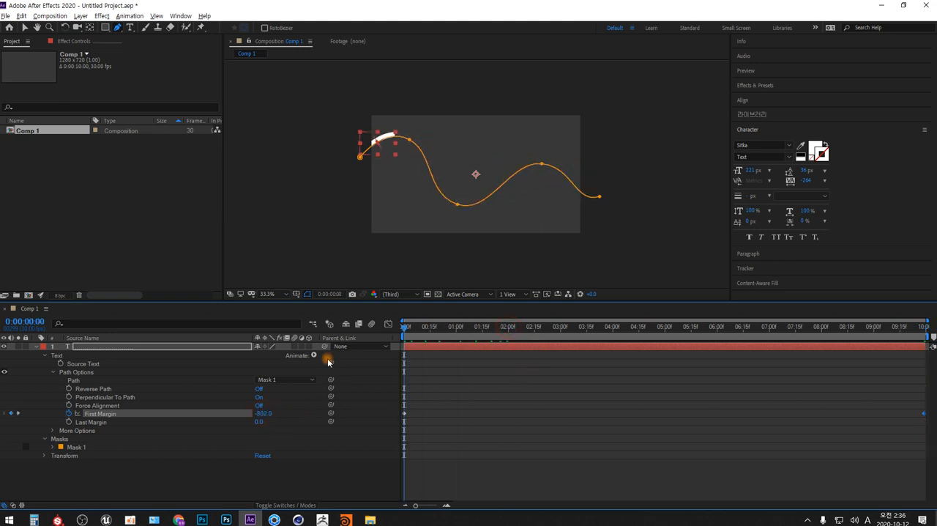
{"action": "left_click", "coordinate": [305, 476]}
{"action": "key", "text": "space"}
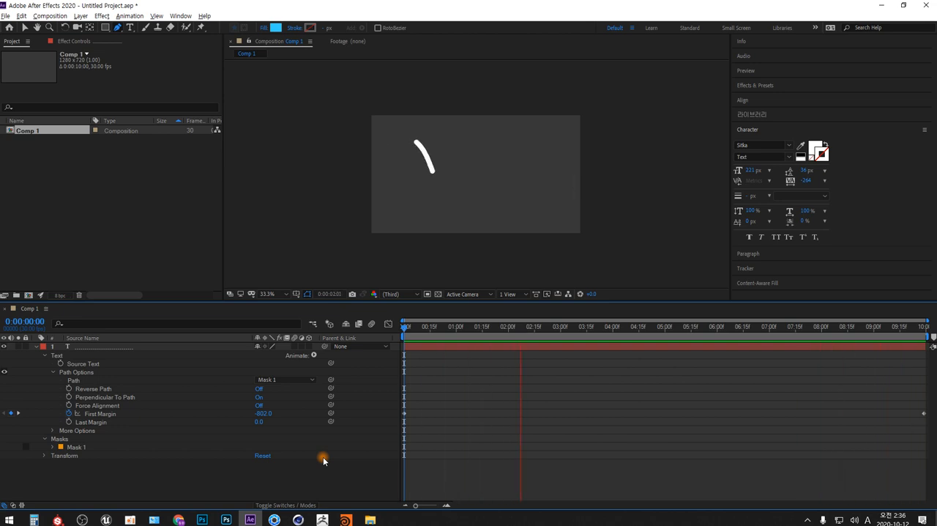
{"action": "key", "text": "space"}
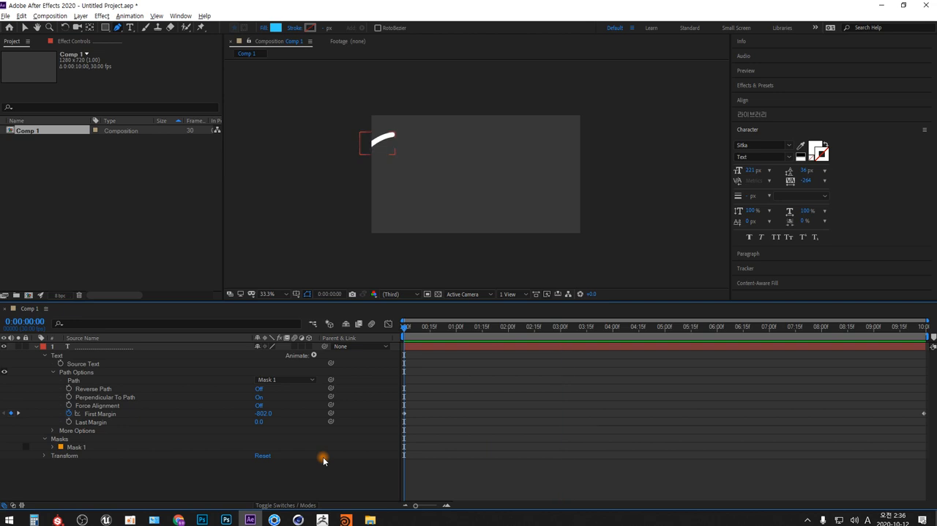
Collapse the text layer's properties and duplicate the layer.
{"action": "left_click", "coordinate": [36, 346]}
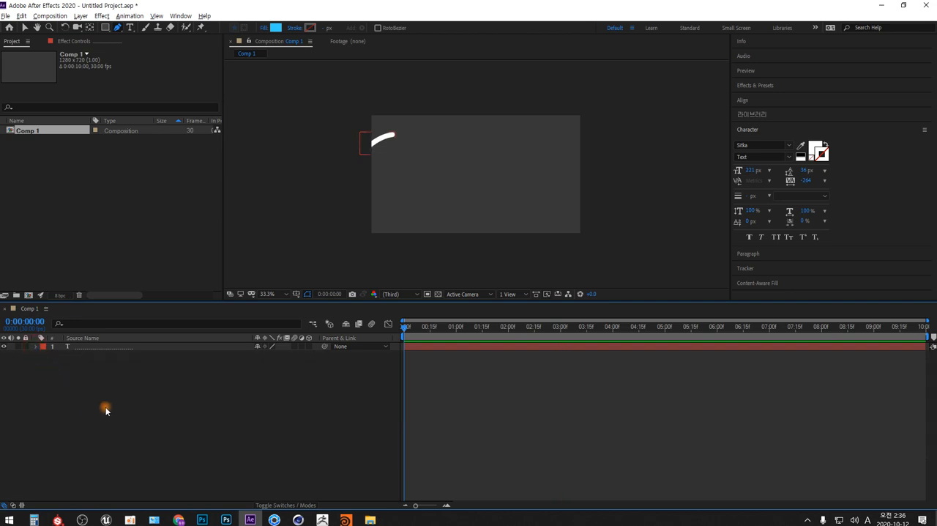
{"action": "left_click", "coordinate": [108, 349]}
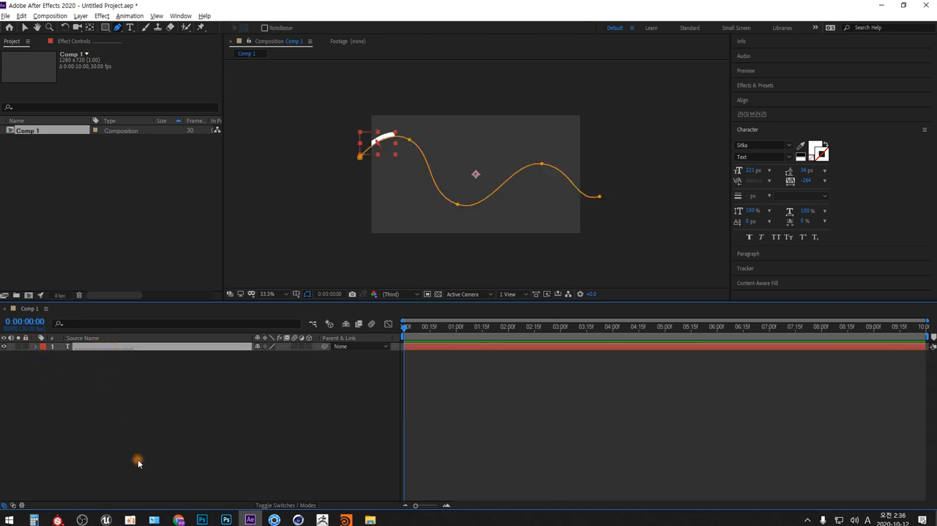
{"action": "key", "text": "ctrl+d"}
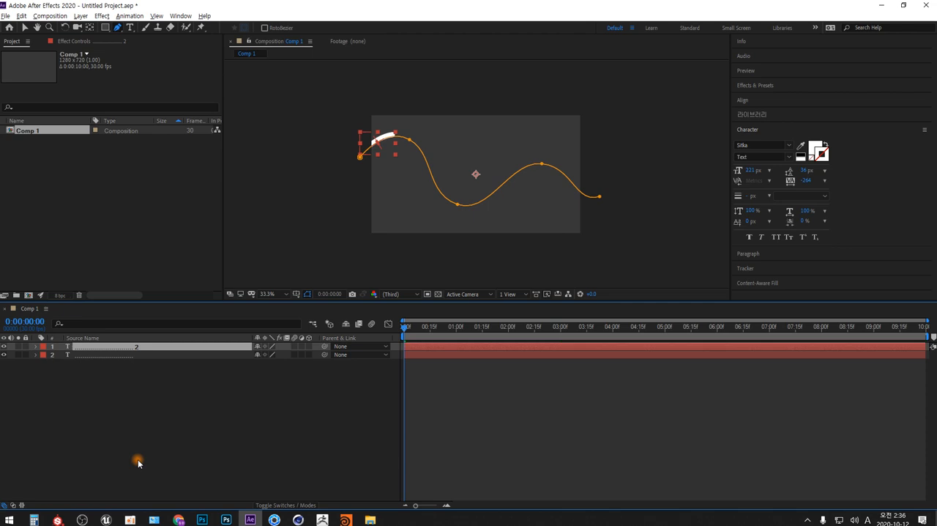
Expand the duplicate layer's Text and Masks properties and delete its wavy Mask 1.
{"action": "left_click", "coordinate": [36, 346]}
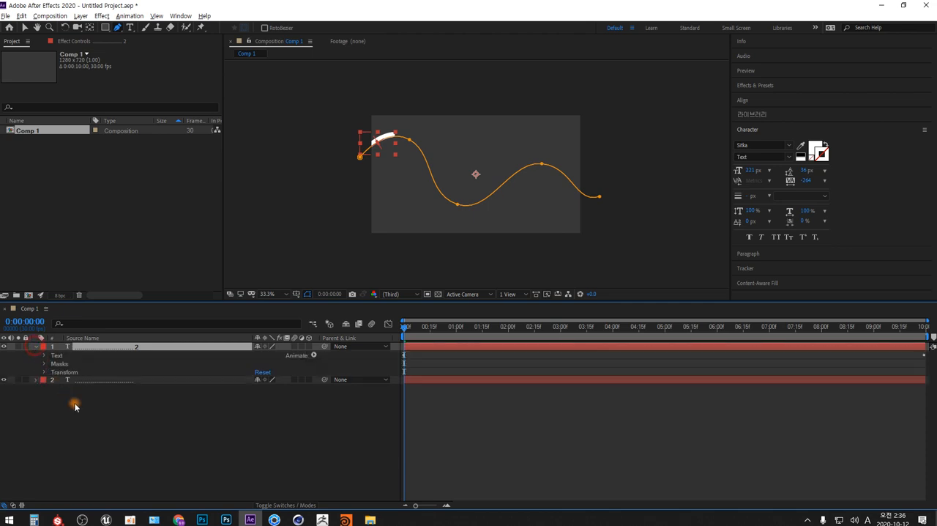
{"action": "left_click", "coordinate": [44, 363]}
{"action": "left_click", "coordinate": [53, 372]}
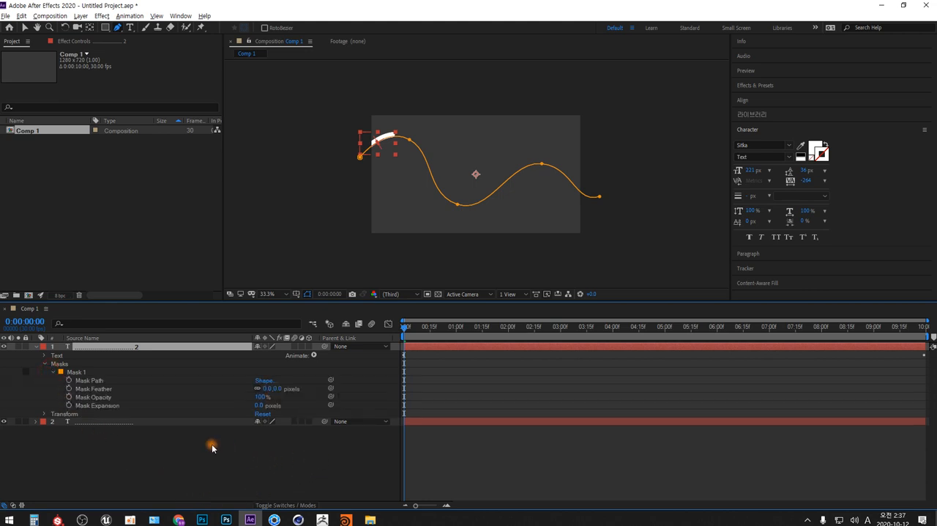
{"action": "left_click", "coordinate": [44, 355]}
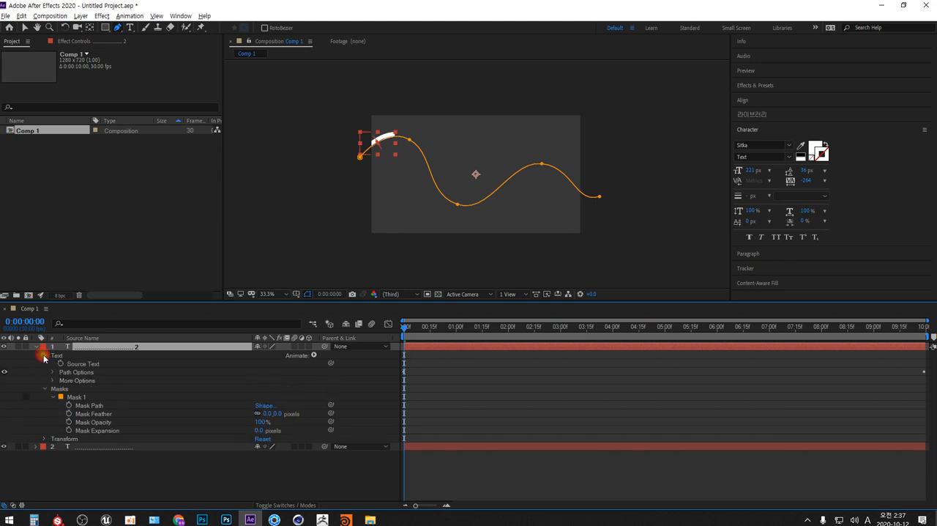
{"action": "left_click", "coordinate": [67, 397]}
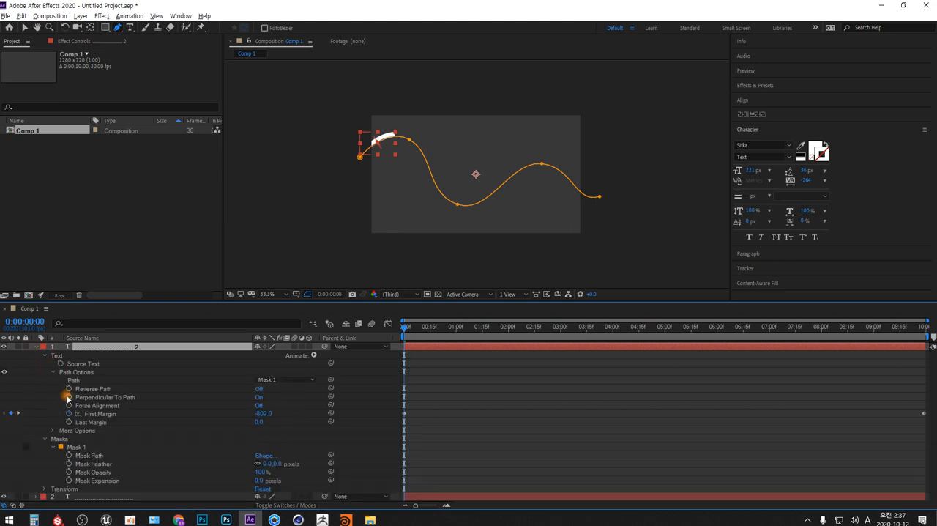
{"action": "left_click", "coordinate": [74, 388]}
{"action": "left_click", "coordinate": [78, 447]}
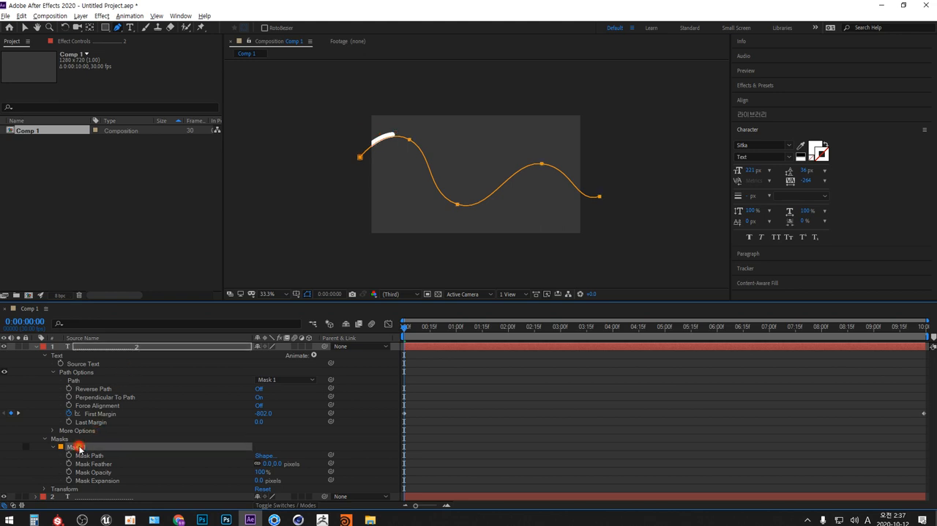
{"action": "key", "text": "Delete"}
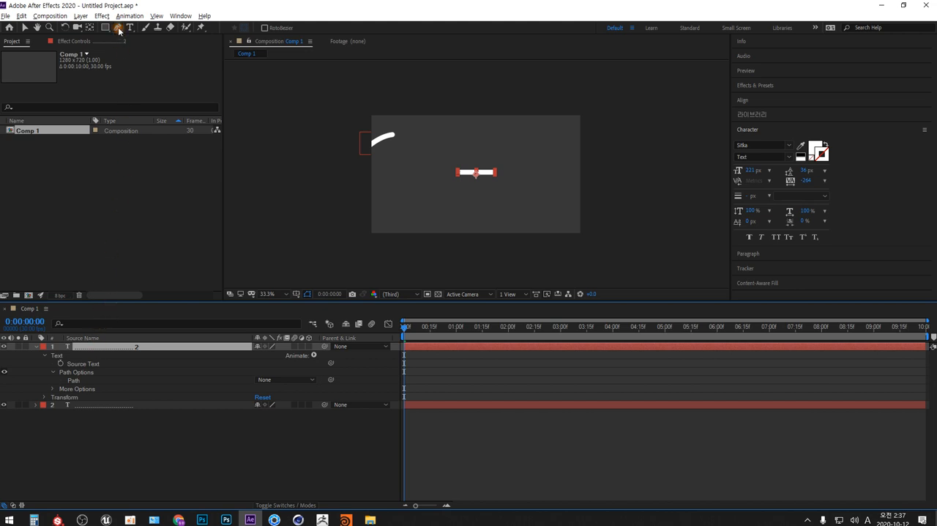
Draw a rectangular mask around the bar on the duplicate layer and set its text Path to Mask 1.
{"action": "left_click_drag", "start_coordinate": [104, 27], "coordinate": [154, 29]}
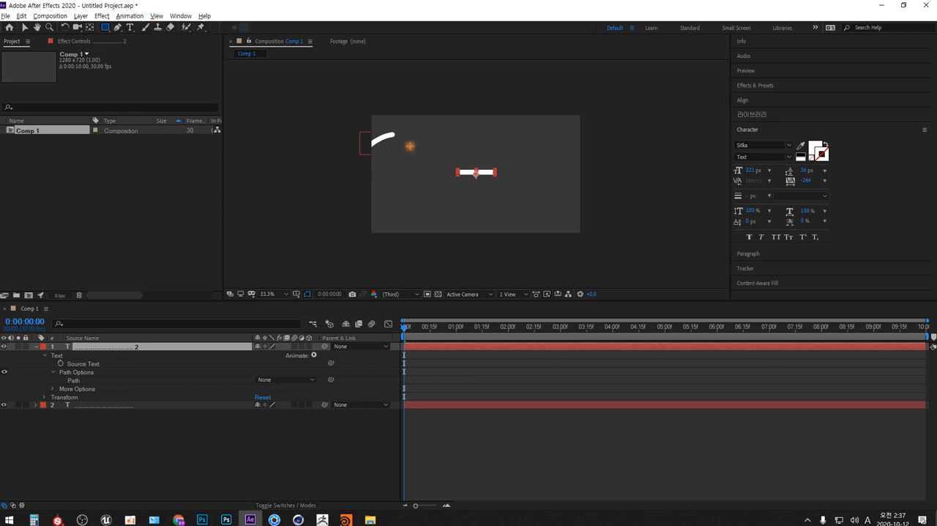
{"action": "left_click_drag", "start_coordinate": [410, 146], "coordinate": [548, 218]}
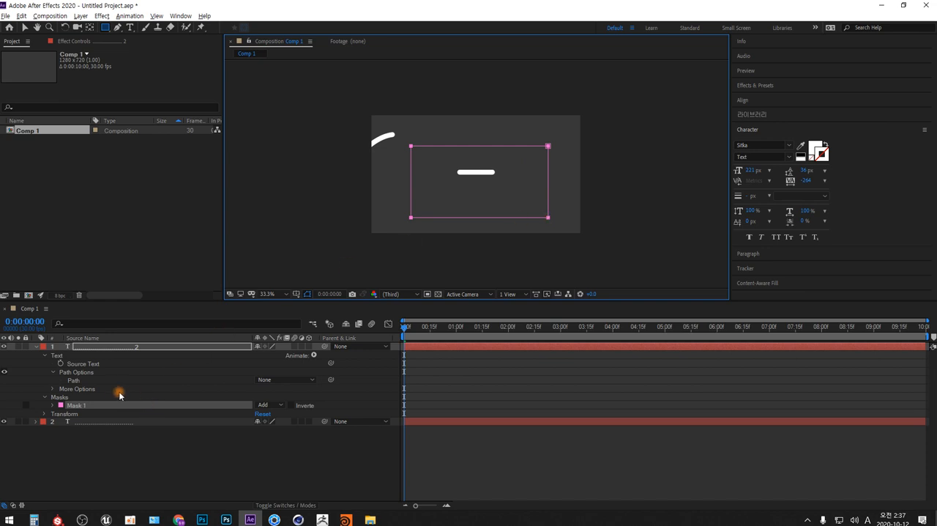
{"action": "left_click", "coordinate": [265, 380]}
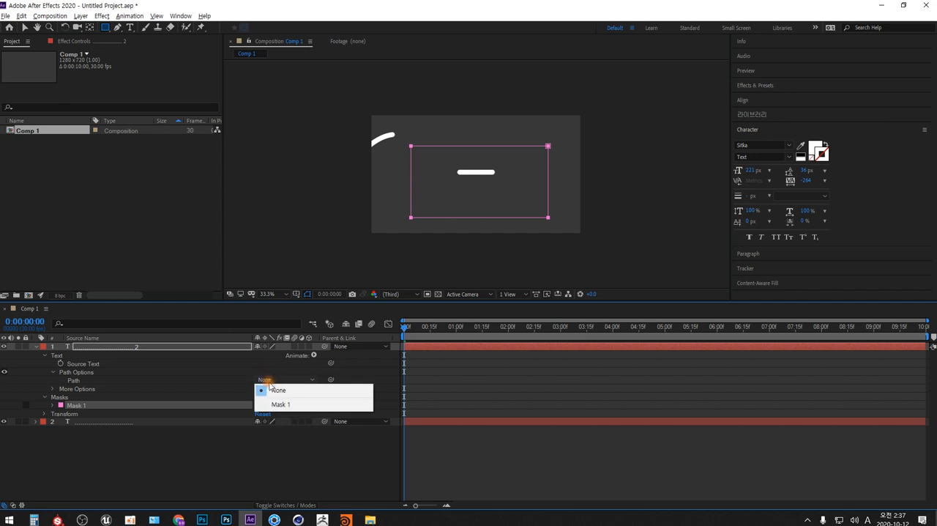
{"action": "left_click", "coordinate": [280, 404]}
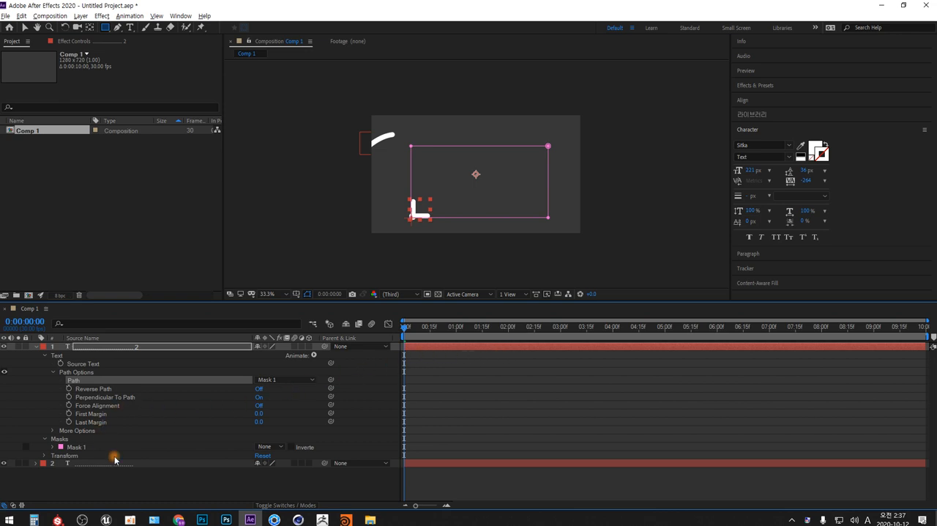
Keyframe the duplicate's First Margin from 0 at 0:00:00:00 to about 2520 at 0:00:09:29.
{"action": "left_click", "coordinate": [69, 413]}
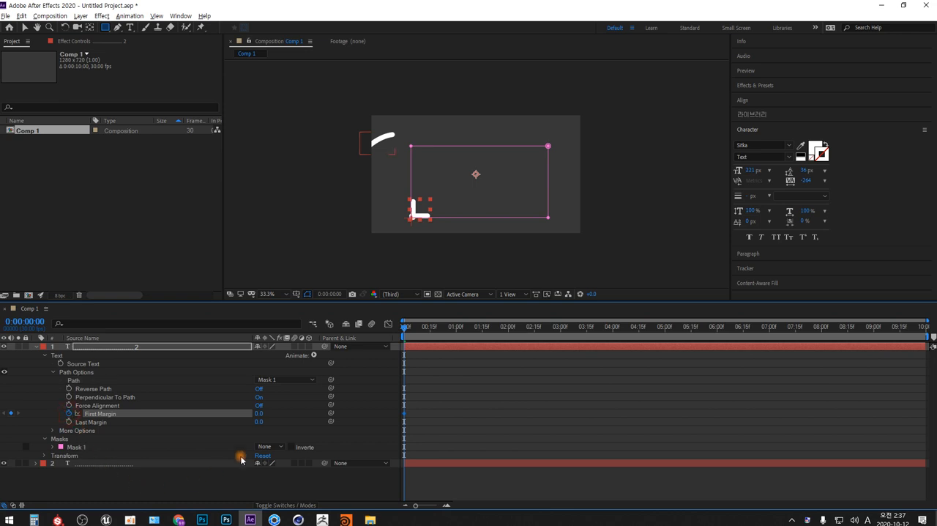
{"action": "left_click_drag", "start_coordinate": [407, 327], "coordinate": [926, 328]}
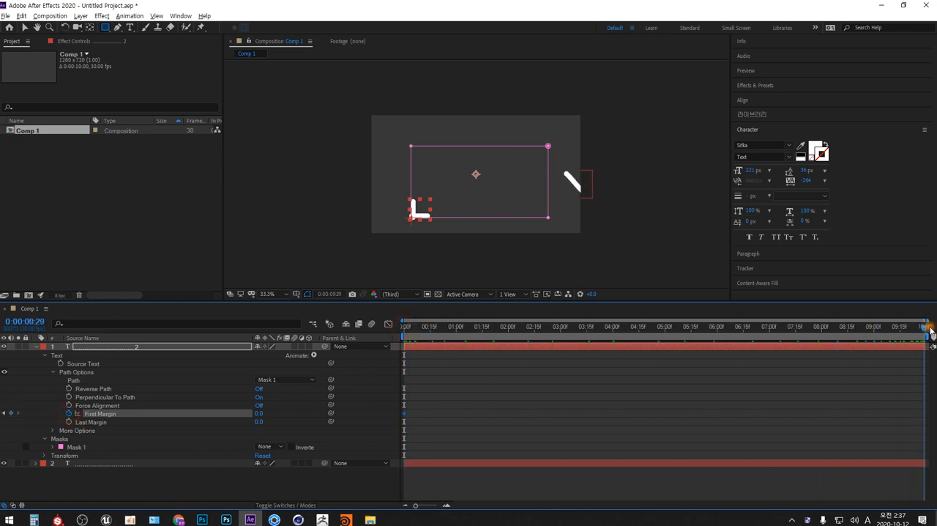
{"action": "left_click_drag", "start_coordinate": [260, 414], "coordinate": [871, 389]}
{"action": "left_click_drag", "start_coordinate": [286, 422], "coordinate": [327, 411]}
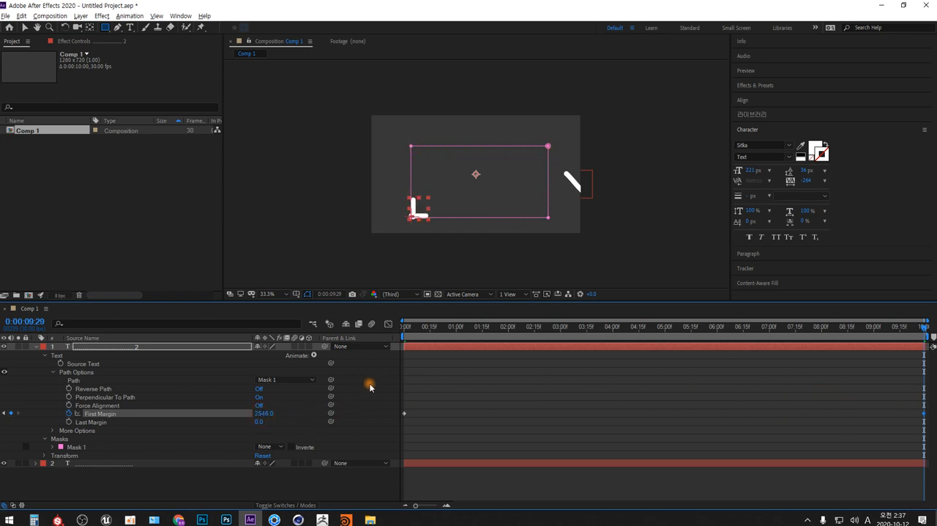
{"action": "left_click_drag", "start_coordinate": [264, 414], "coordinate": [259, 415]}
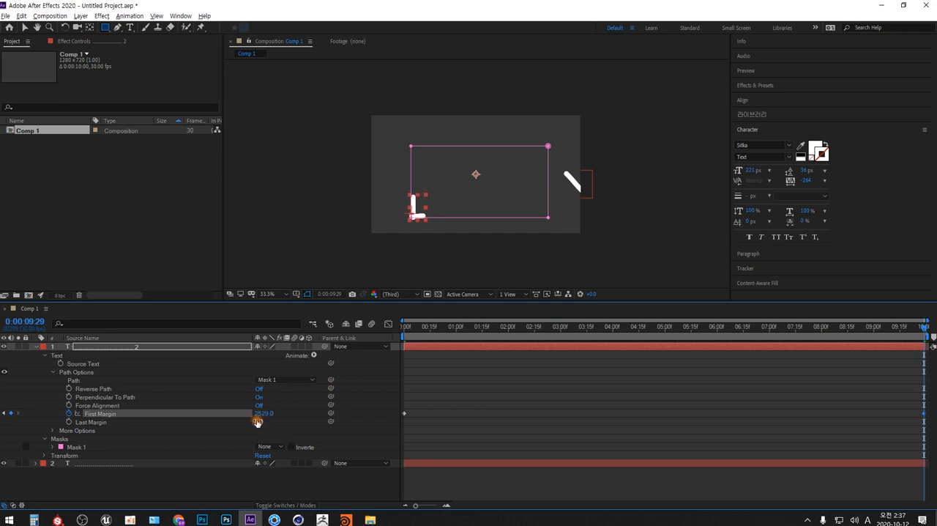
Preview both bars moving along their paths from 0:00:00:00 with the layers deselected.
{"action": "left_click_drag", "start_coordinate": [440, 328], "coordinate": [336, 353]}
{"action": "left_click", "coordinate": [313, 482]}
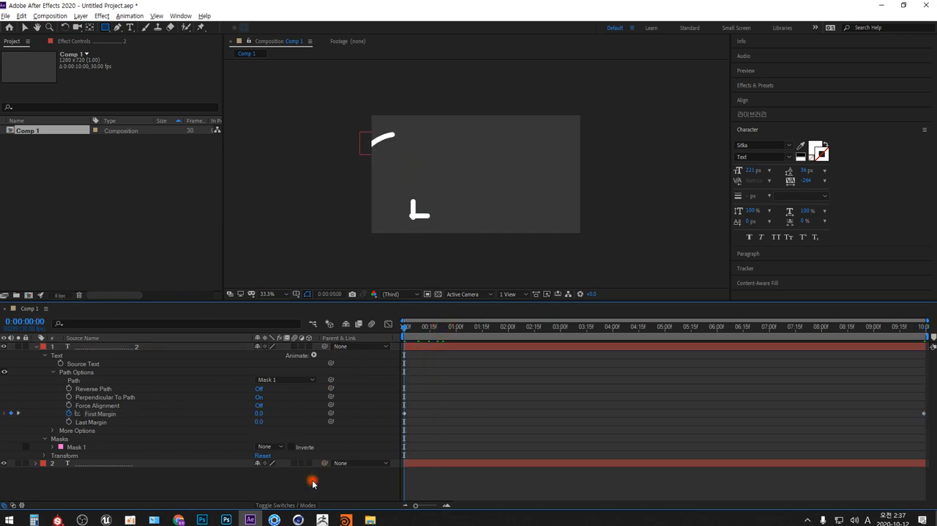
{"action": "key", "text": "space"}
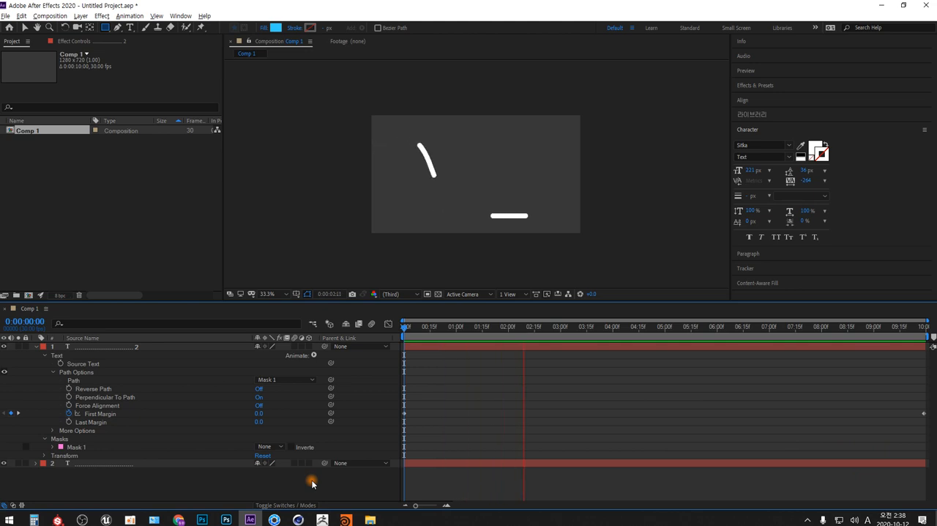
{"action": "key", "text": "space"}
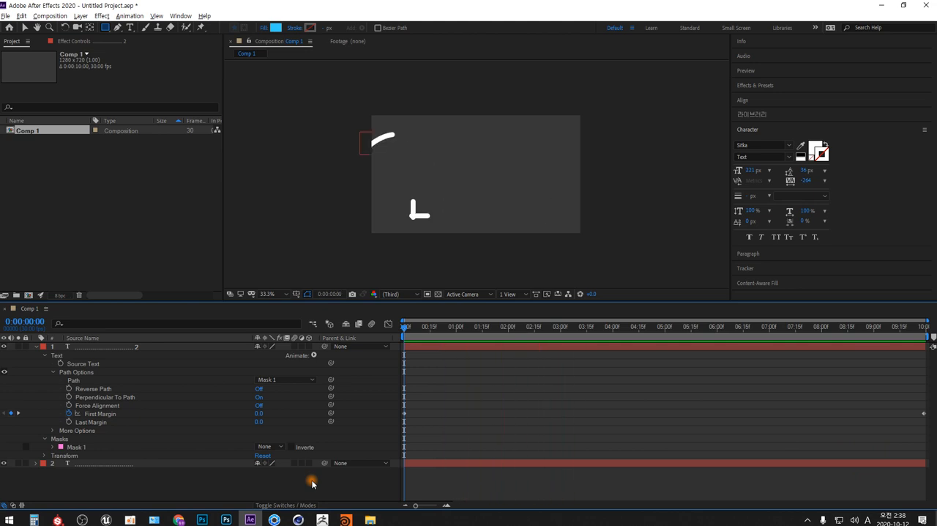
Paste a 200% close-up capture of the bar at the rectangular mask's lower-left corner into the open Photoshop document.
{"action": "left_click", "coordinate": [78, 448]}
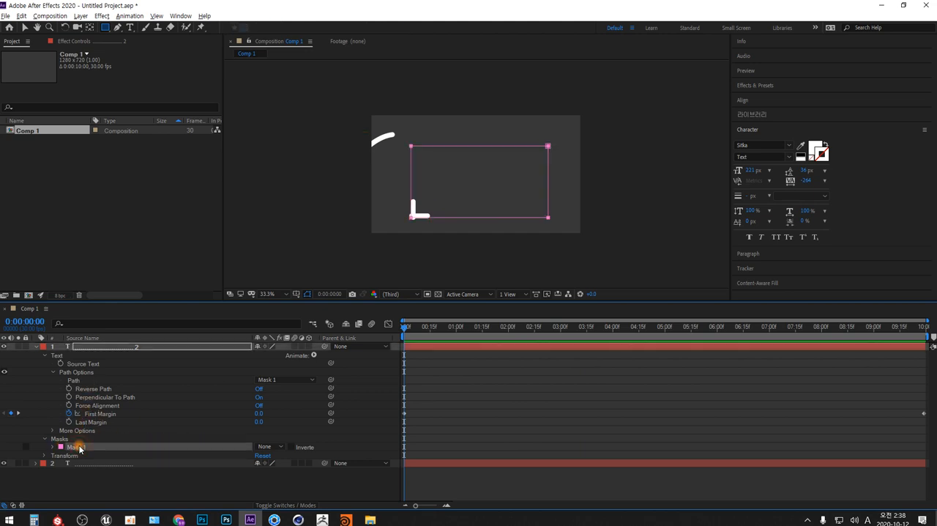
{"action": "left_click", "coordinate": [287, 294]}
{"action": "left_click", "coordinate": [287, 405]}
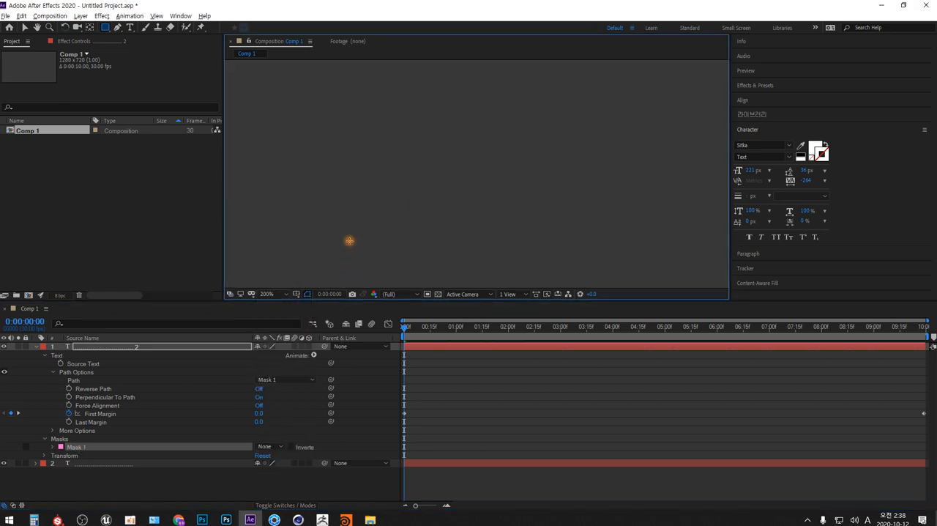
{"action": "key", "text": "space"}
{"action": "left_click_drag", "start_coordinate": [340, 254], "coordinate": [463, 121]}
{"action": "left_click_drag", "start_coordinate": [364, 244], "coordinate": [483, 188]}
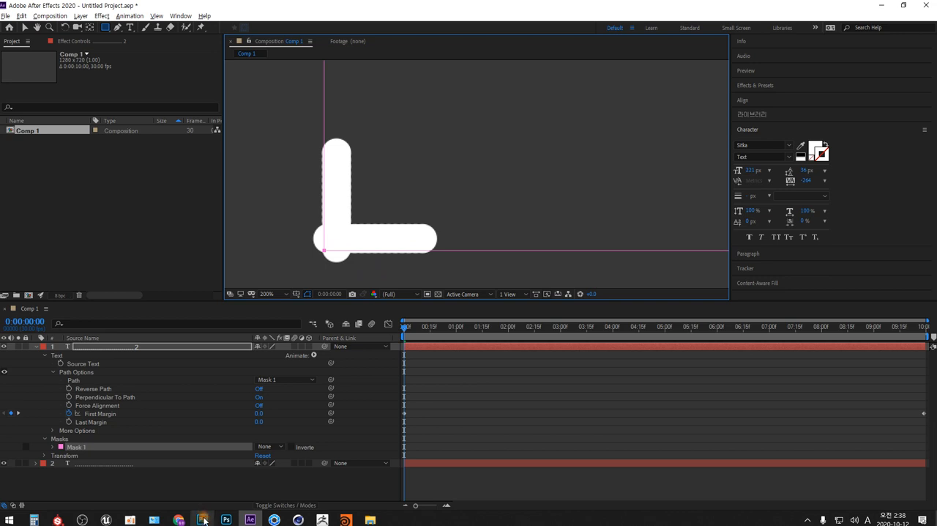
{"action": "left_click", "coordinate": [202, 520]}
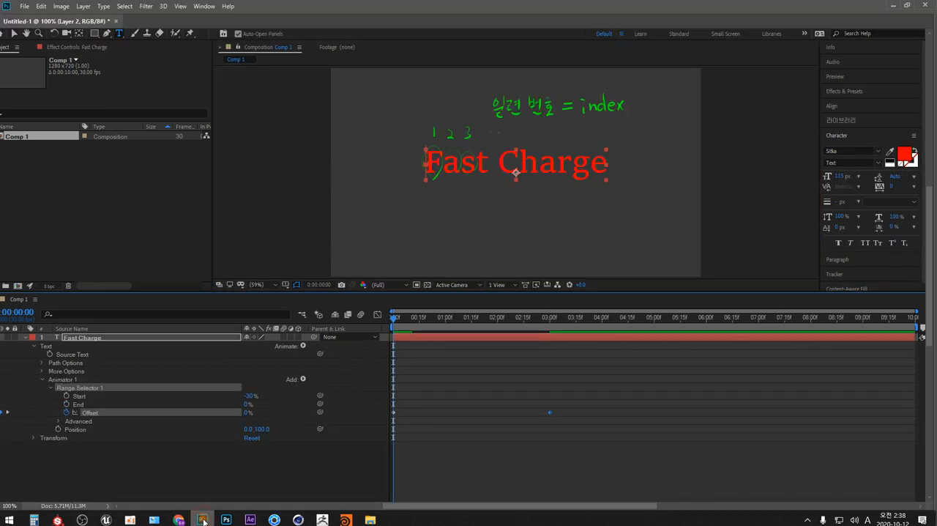
{"action": "key", "text": "ctrl+v"}
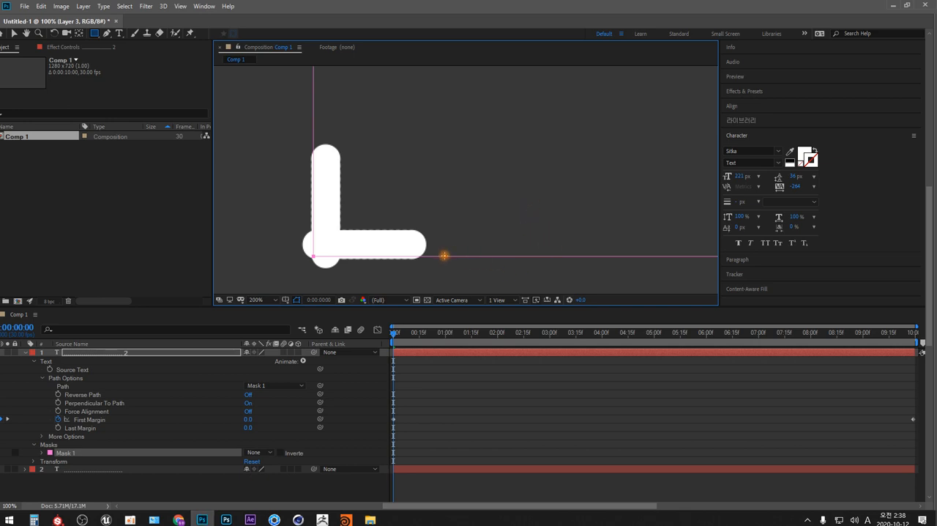
Annotate the capture in green with a line labelled "Path", the letters "Abcg" on it, and circles showing period placement relative to the path.
{"action": "mouse_move", "coordinate": [439, 256]}
{"action": "left_mouse_down"}
{"action": "mouse_move", "coordinate": [619, 261]}
{"action": "mouse_move", "coordinate": [622, 248]}
{"action": "mouse_move", "coordinate": [662, 269]}
{"action": "left_mouse_up"}
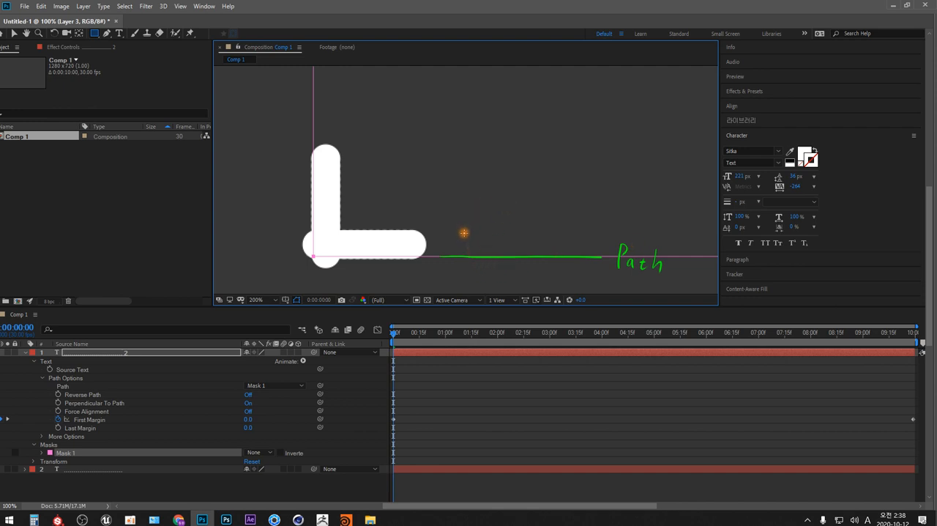
{"action": "mouse_move", "coordinate": [473, 211]}
{"action": "left_mouse_down"}
{"action": "mouse_move", "coordinate": [447, 255]}
{"action": "mouse_move", "coordinate": [484, 239]}
{"action": "mouse_move", "coordinate": [486, 256]}
{"action": "mouse_move", "coordinate": [484, 233]}
{"action": "mouse_move", "coordinate": [495, 254]}
{"action": "mouse_move", "coordinate": [503, 231]}
{"action": "mouse_move", "coordinate": [515, 238]}
{"action": "mouse_move", "coordinate": [505, 251]}
{"action": "mouse_move", "coordinate": [533, 230]}
{"action": "mouse_move", "coordinate": [524, 250]}
{"action": "mouse_move", "coordinate": [562, 234]}
{"action": "mouse_move", "coordinate": [548, 236]}
{"action": "mouse_move", "coordinate": [559, 248]}
{"action": "mouse_move", "coordinate": [562, 233]}
{"action": "mouse_move", "coordinate": [542, 268]}
{"action": "left_mouse_up"}
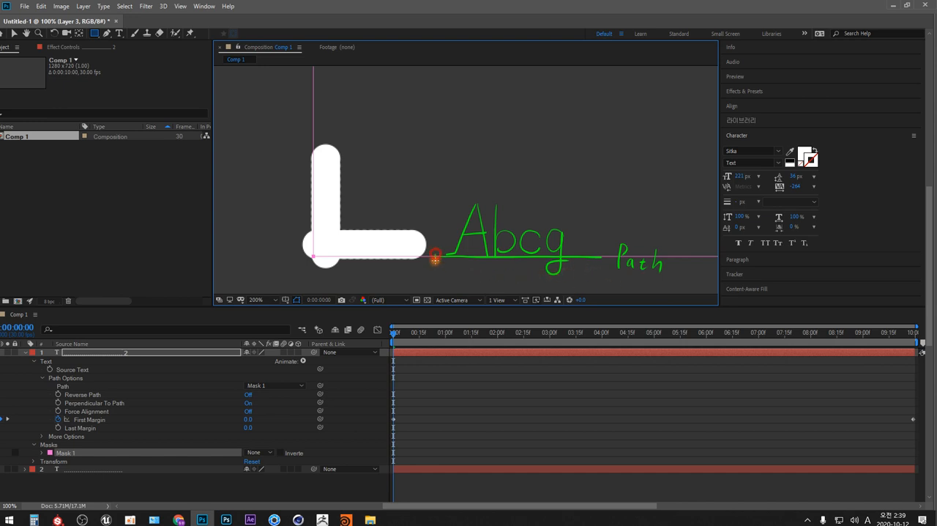
{"action": "mouse_move", "coordinate": [437, 254]}
{"action": "left_mouse_down"}
{"action": "mouse_move", "coordinate": [600, 259]}
{"action": "mouse_move", "coordinate": [439, 254]}
{"action": "left_mouse_up"}
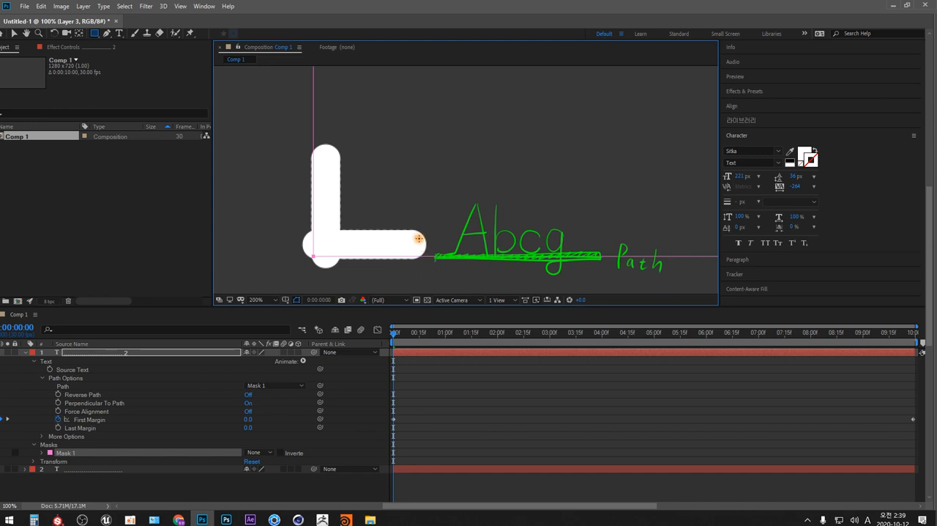
{"action": "mouse_move", "coordinate": [421, 234]}
{"action": "left_mouse_down"}
{"action": "mouse_move", "coordinate": [405, 255]}
{"action": "mouse_move", "coordinate": [420, 255]}
{"action": "mouse_move", "coordinate": [419, 231]}
{"action": "mouse_move", "coordinate": [398, 233]}
{"action": "mouse_move", "coordinate": [395, 246]}
{"action": "mouse_move", "coordinate": [408, 257]}
{"action": "mouse_move", "coordinate": [420, 248]}
{"action": "mouse_move", "coordinate": [415, 232]}
{"action": "mouse_move", "coordinate": [389, 240]}
{"action": "mouse_move", "coordinate": [402, 257]}
{"action": "mouse_move", "coordinate": [404, 231]}
{"action": "left_mouse_up"}
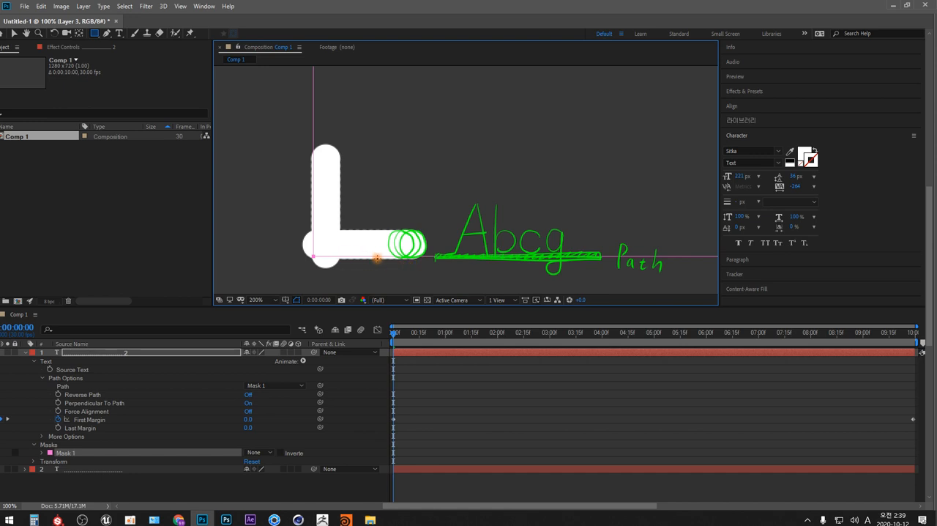
{"action": "mouse_move", "coordinate": [687, 255]}
{"action": "left_mouse_down"}
{"action": "mouse_move", "coordinate": [664, 238]}
{"action": "mouse_move", "coordinate": [662, 254]}
{"action": "mouse_move", "coordinate": [668, 237]}
{"action": "mouse_move", "coordinate": [660, 223]}
{"action": "mouse_move", "coordinate": [674, 233]}
{"action": "mouse_move", "coordinate": [672, 257]}
{"action": "mouse_move", "coordinate": [717, 257]}
{"action": "left_mouse_up"}
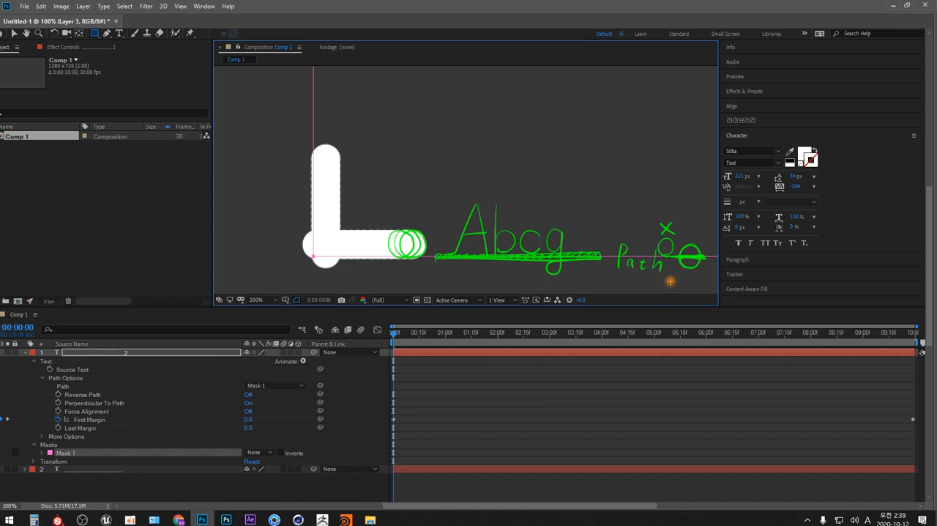
Return to After Effects and set the duplicate text's baseline shift to -13 px to centre the bar on the rectangular path.
{"action": "key", "text": "alt+Tab"}
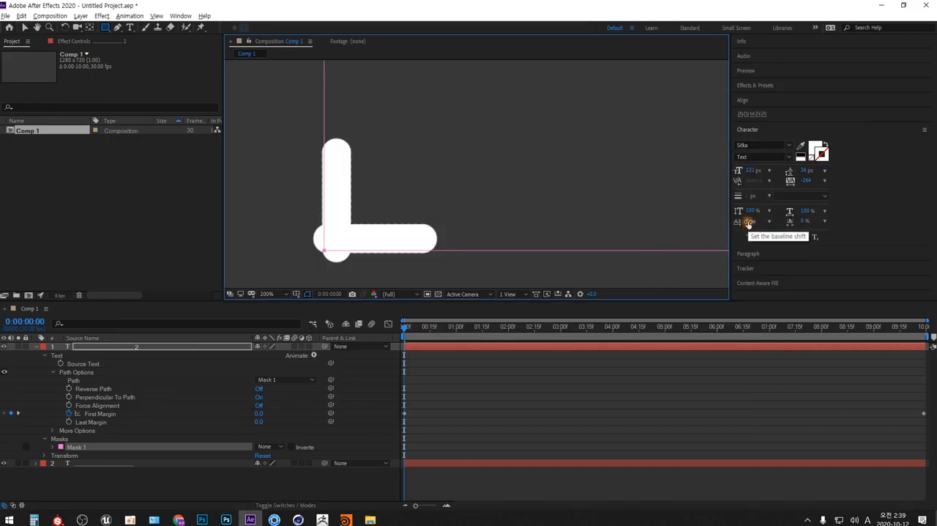
{"action": "left_click_drag", "start_coordinate": [747, 222], "coordinate": [739, 221]}
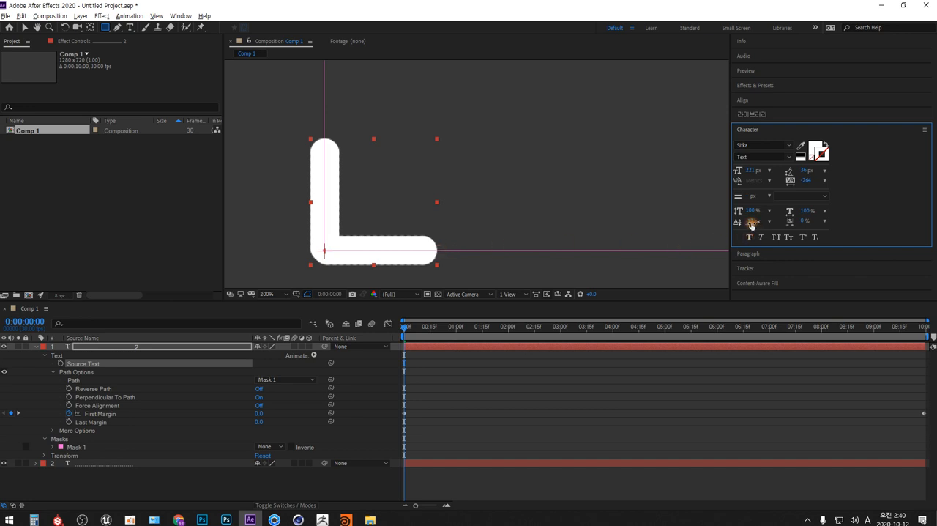
{"action": "mouse_move", "coordinate": [751, 223]}
{"action": "left_mouse_down"}
{"action": "mouse_move", "coordinate": [738, 221]}
{"action": "mouse_move", "coordinate": [761, 220]}
{"action": "mouse_move", "coordinate": [745, 220]}
{"action": "left_mouse_up"}
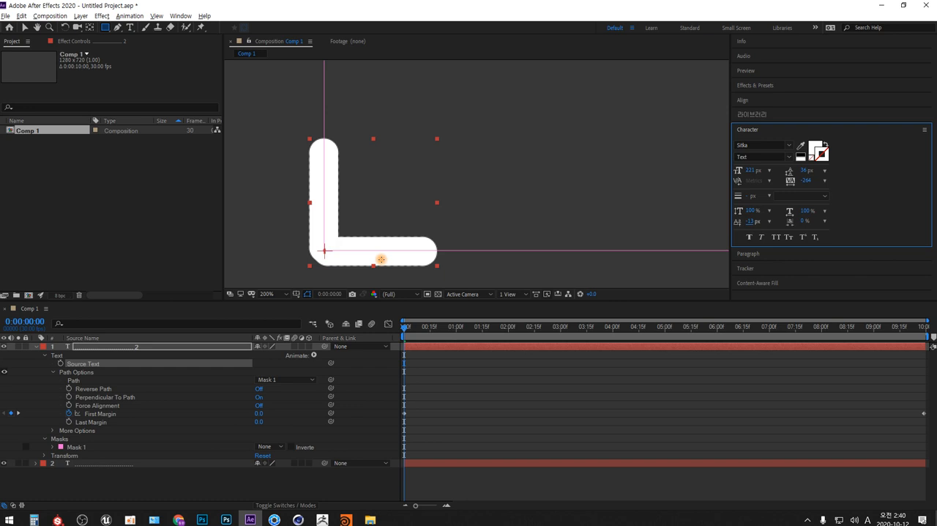
Fit the composition in the viewer and preview the baseline-shifted bar travelling around the rectangular path.
{"action": "left_click", "coordinate": [285, 293]}
{"action": "left_click", "coordinate": [288, 317]}
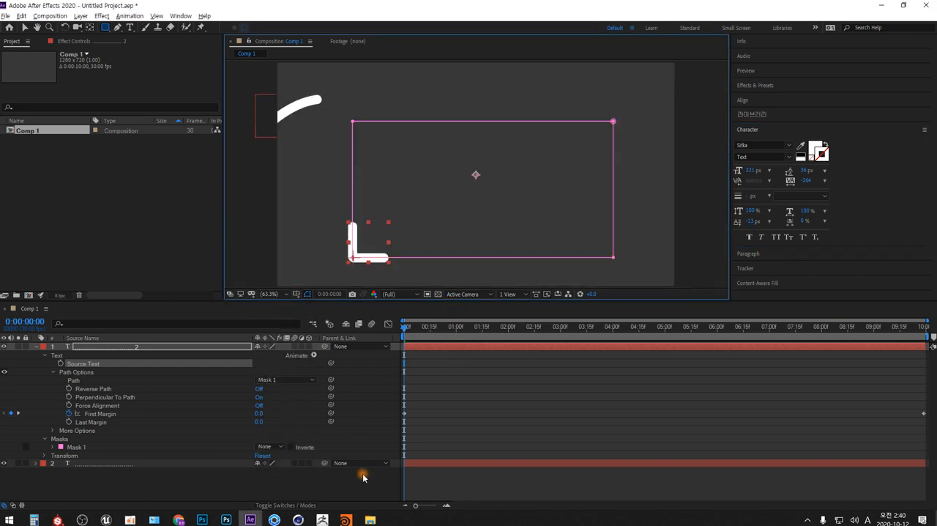
{"action": "left_click", "coordinate": [364, 479]}
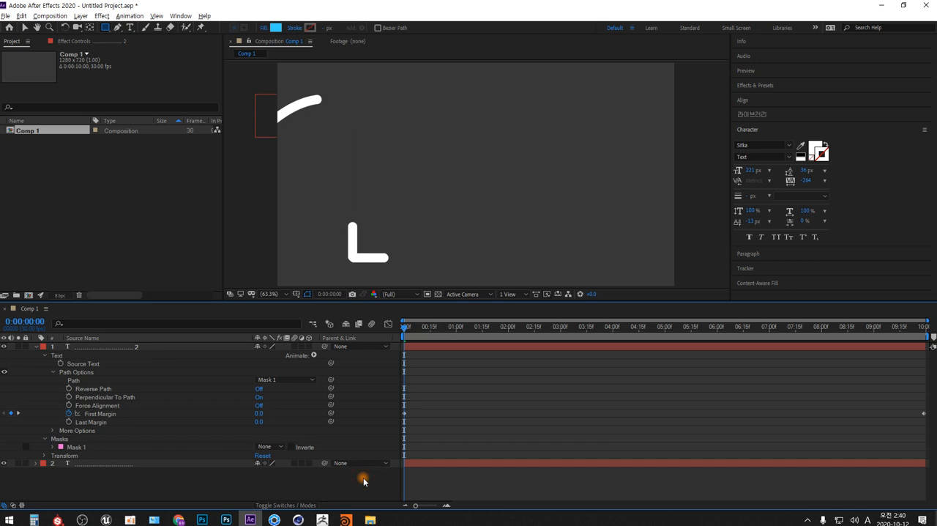
{"action": "key", "text": "space"}
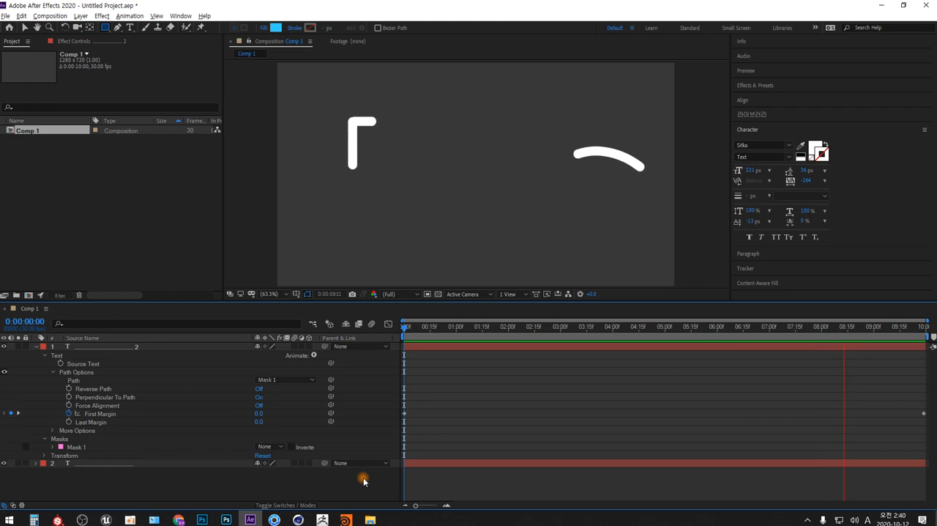
{"action": "key", "text": "space"}
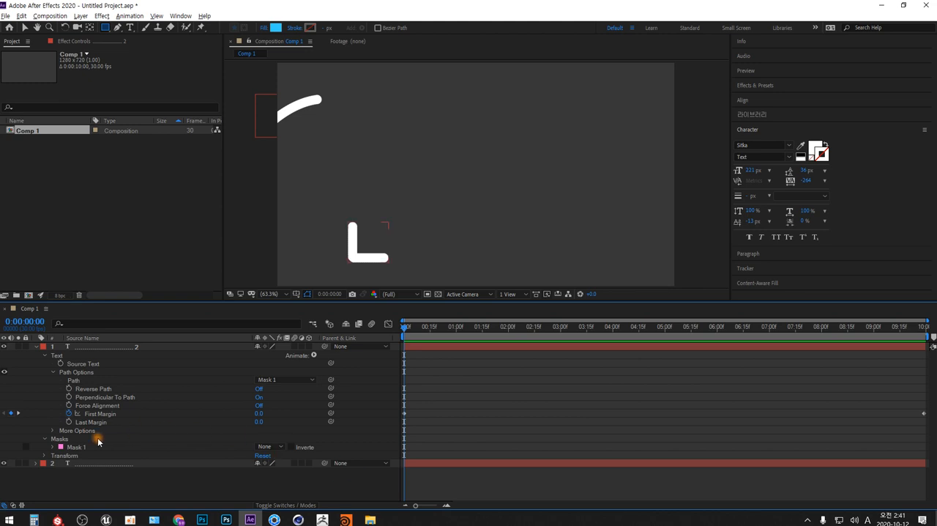
Launch the Windows Character Map (문자표) from the Windows accessories and place its window over the middle of the composition.
{"action": "left_click", "coordinate": [10, 520]}
{"action": "scroll", "coordinate": [117, 375], "scroll_direction": "down", "scroll_amount": 10}
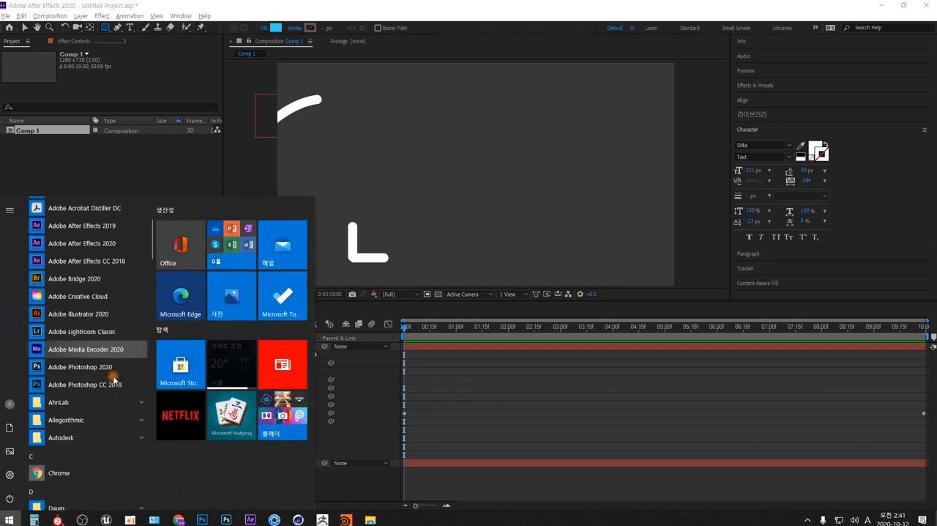
{"action": "scroll", "coordinate": [117, 375], "scroll_direction": "down", "scroll_amount": 1}
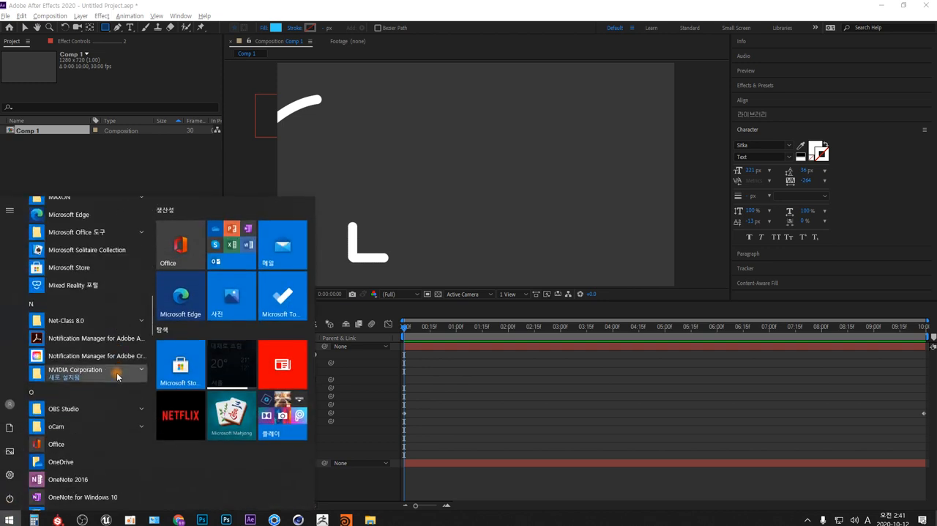
{"action": "scroll", "coordinate": [117, 376], "scroll_direction": "down", "scroll_amount": 5}
{"action": "scroll", "coordinate": [119, 374], "scroll_direction": "down", "scroll_amount": 8}
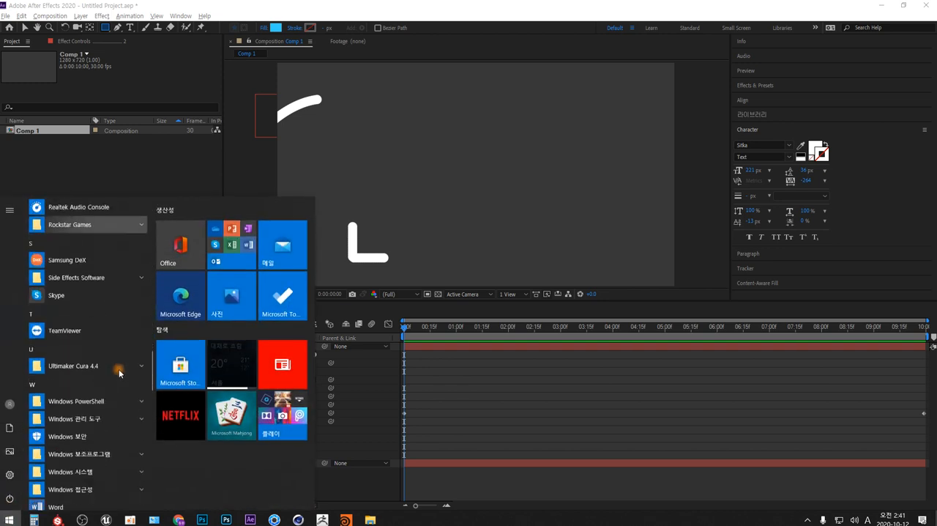
{"action": "left_click", "coordinate": [119, 382]}
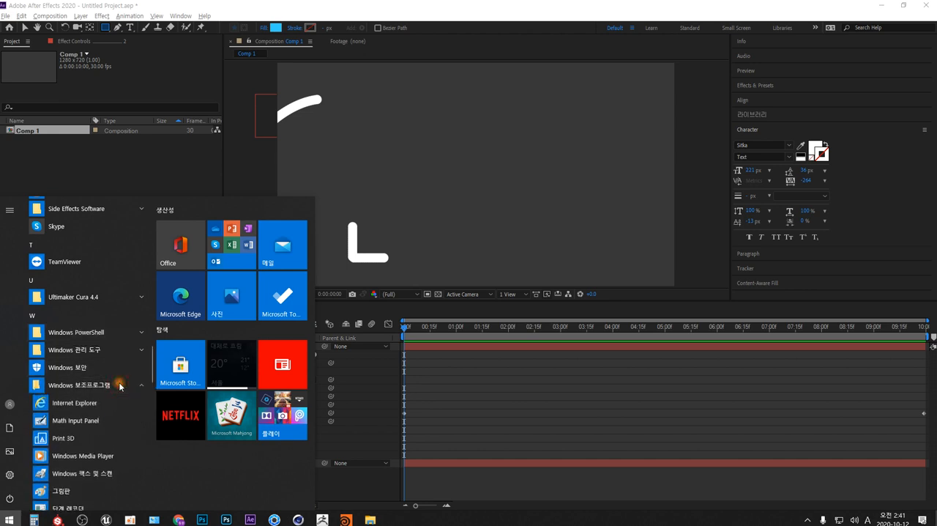
{"action": "scroll", "coordinate": [119, 383], "scroll_direction": "down", "scroll_amount": 3}
{"action": "scroll", "coordinate": [119, 386], "scroll_direction": "down", "scroll_amount": 4}
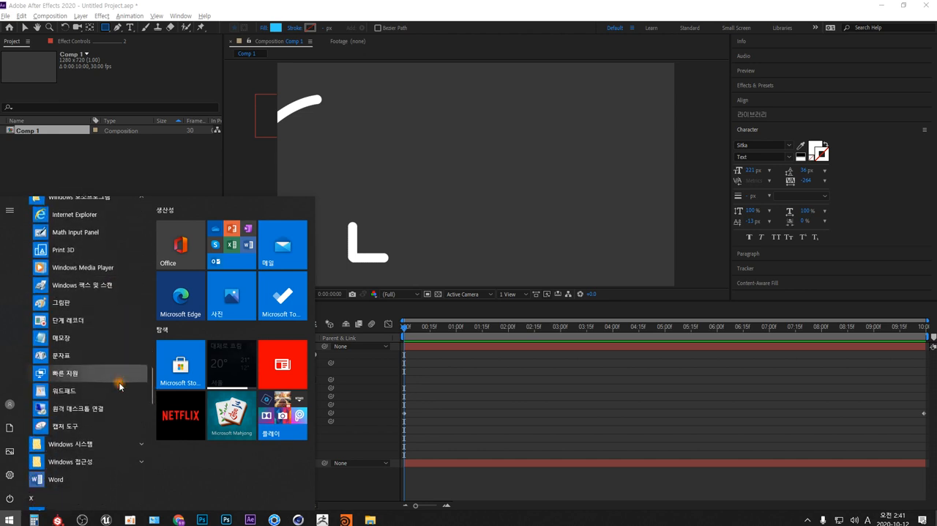
{"action": "left_click", "coordinate": [85, 356]}
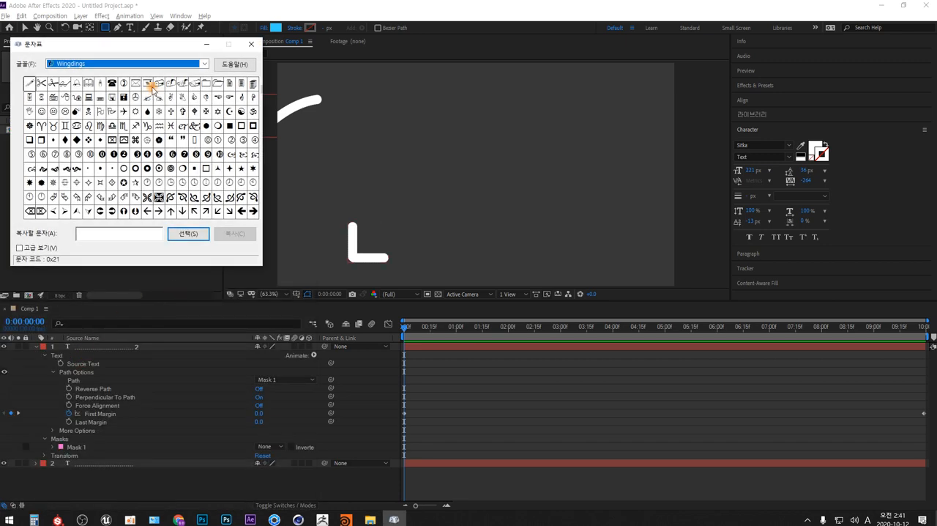
{"action": "left_click_drag", "start_coordinate": [139, 43], "coordinate": [442, 103]}
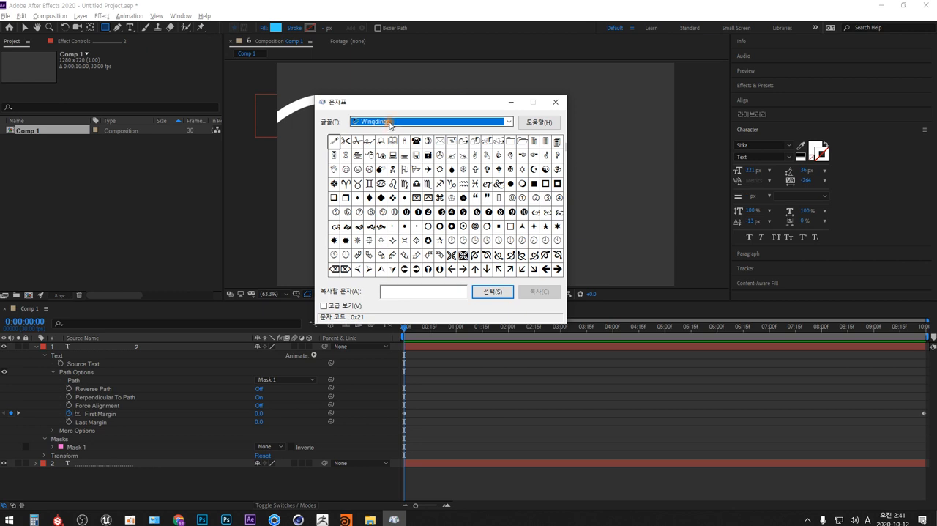
Look at the Webdings symbol set and the regular Arial characters in Character Map for comparison.
{"action": "left_click", "coordinate": [510, 122]}
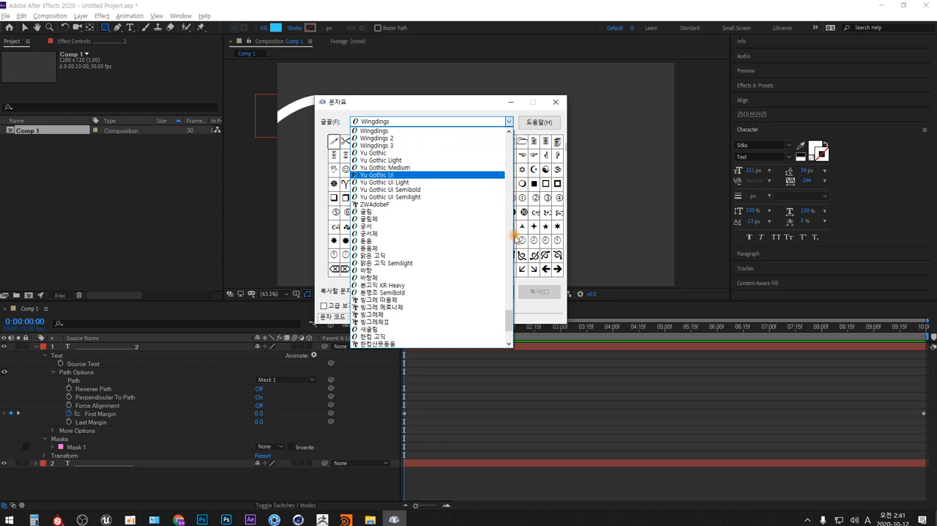
{"action": "mouse_move", "coordinate": [509, 317]}
{"action": "left_mouse_down"}
{"action": "mouse_move", "coordinate": [510, 332]}
{"action": "mouse_move", "coordinate": [511, 312]}
{"action": "left_mouse_up"}
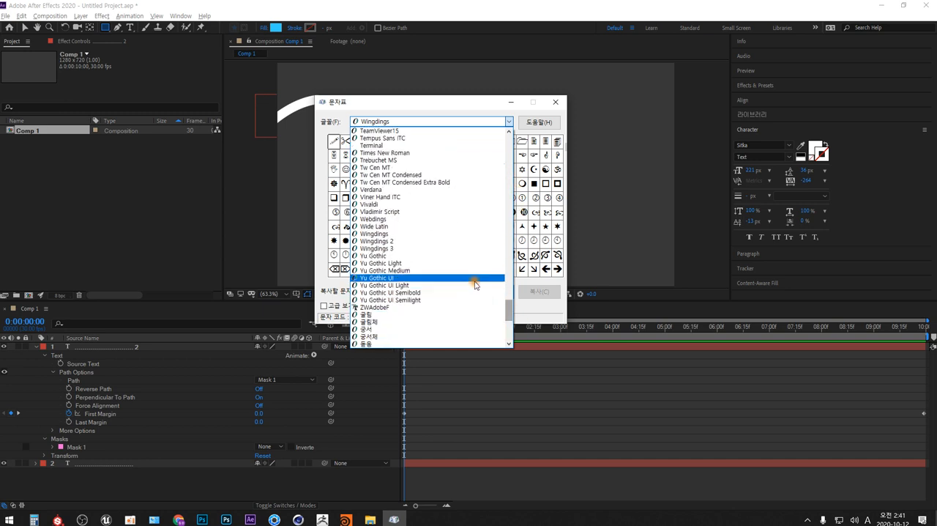
{"action": "left_click", "coordinate": [392, 218]}
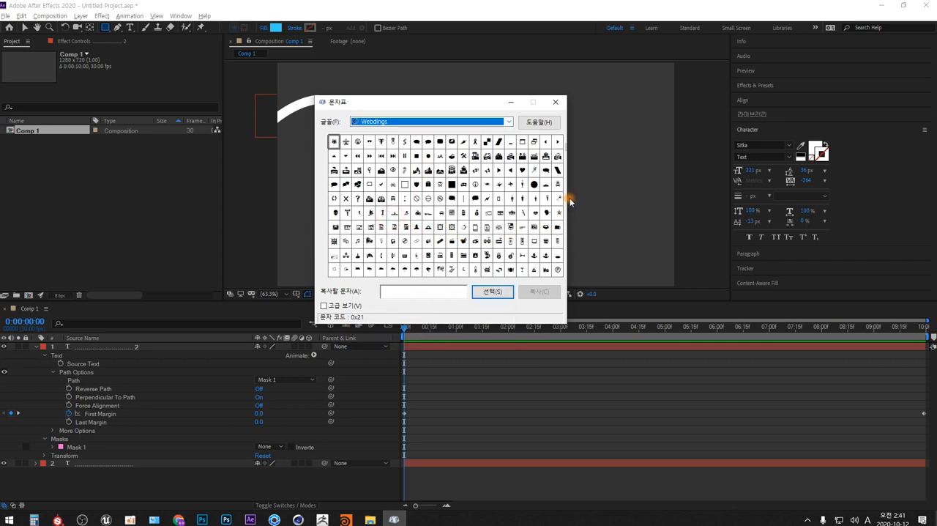
{"action": "left_click", "coordinate": [509, 121]}
{"action": "left_click", "coordinate": [511, 140]}
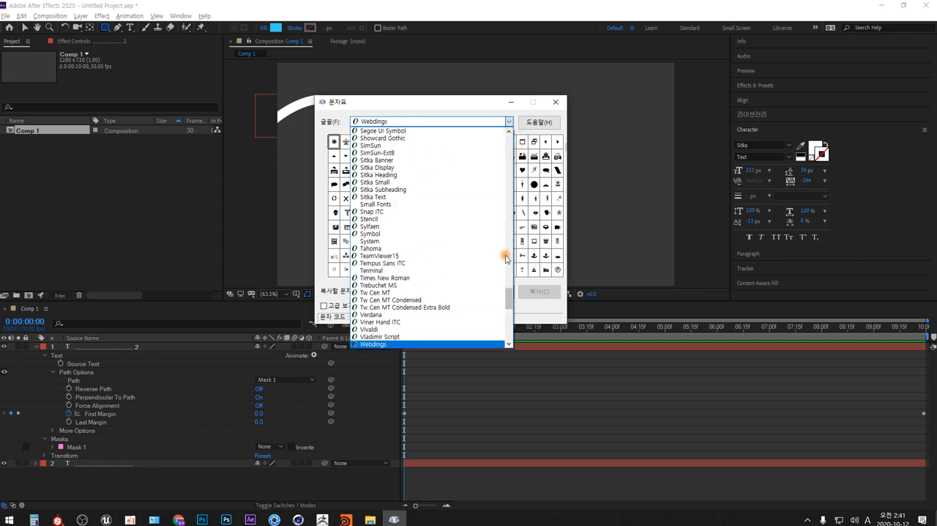
{"action": "left_click_drag", "start_coordinate": [510, 295], "coordinate": [511, 138]}
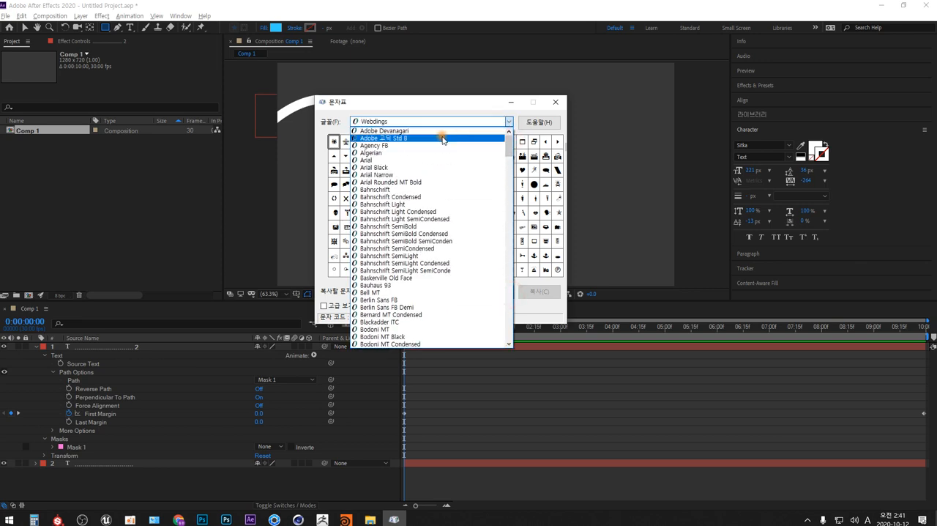
{"action": "left_click", "coordinate": [396, 163]}
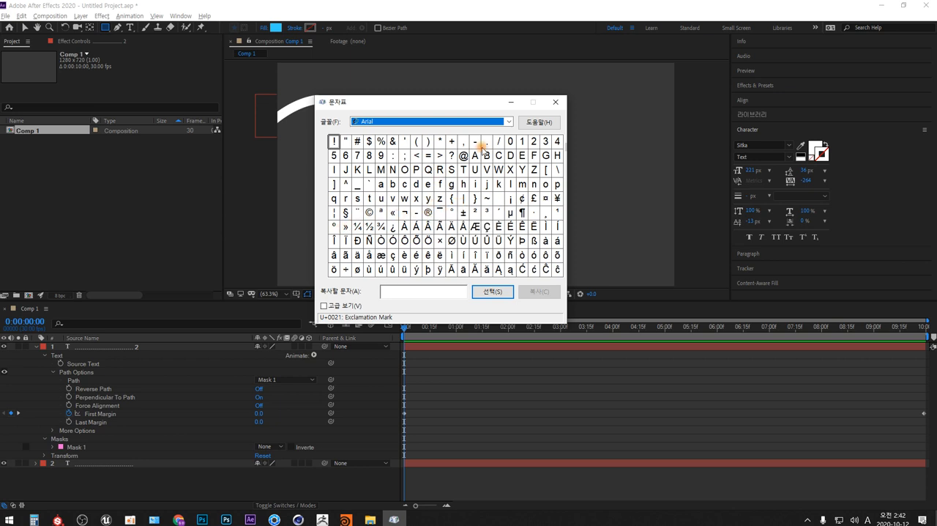
{"action": "left_click", "coordinate": [509, 122]}
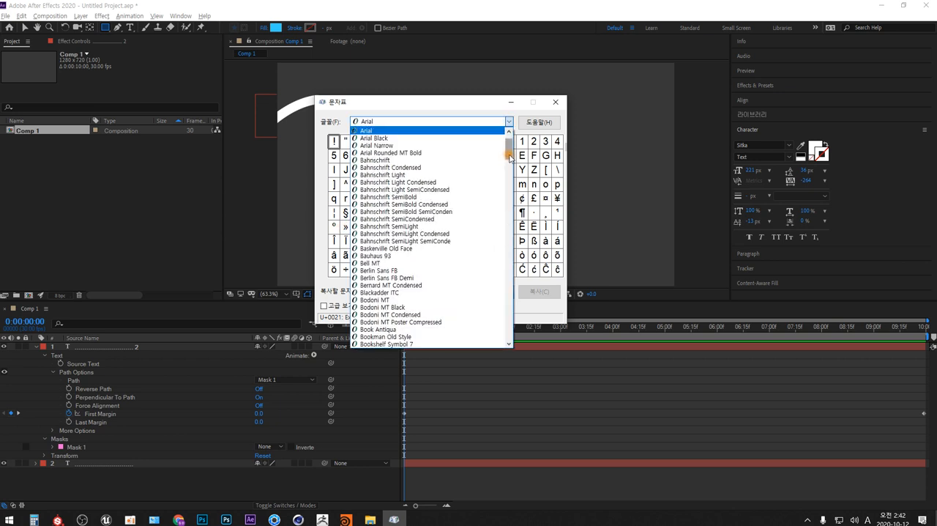
{"action": "scroll", "coordinate": [509, 143], "scroll_direction": "down", "scroll_amount": 20}
{"action": "left_click", "coordinate": [507, 122]}
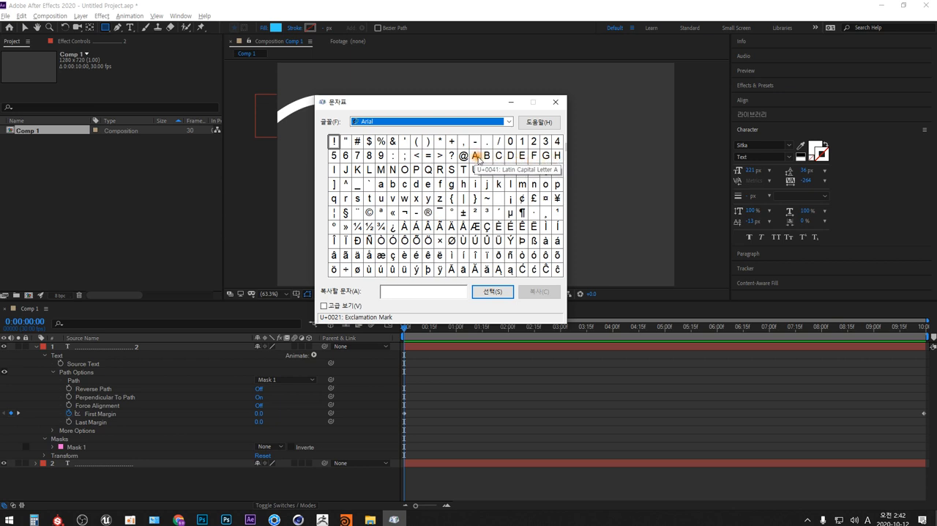
Switch the Character Map font to Wingdings to show its symbol set.
{"action": "left_click", "coordinate": [508, 122]}
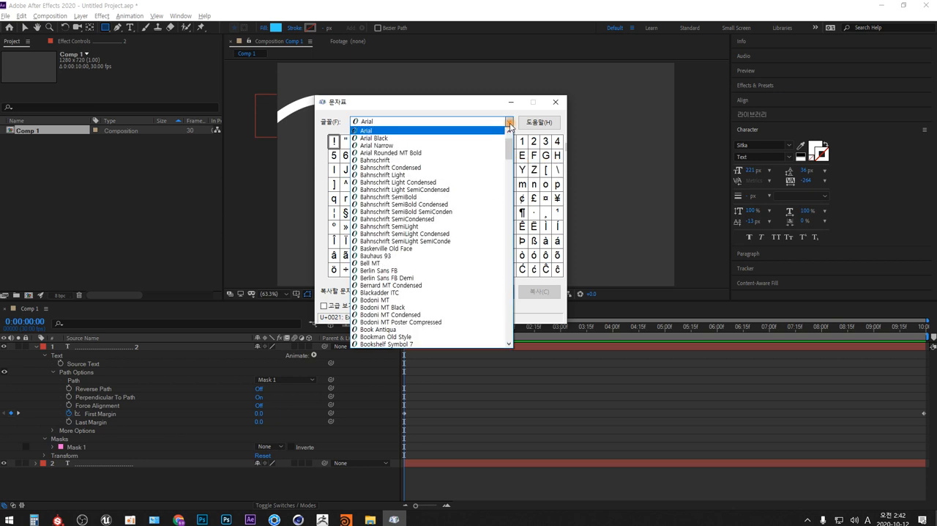
{"action": "scroll", "coordinate": [509, 253], "scroll_direction": "down", "scroll_amount": 20}
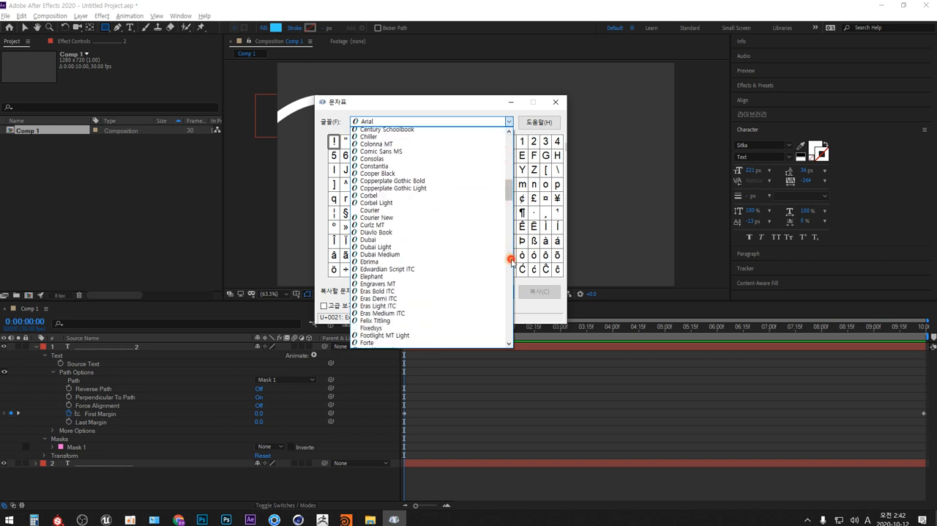
{"action": "scroll", "coordinate": [511, 262], "scroll_direction": "down", "scroll_amount": 10}
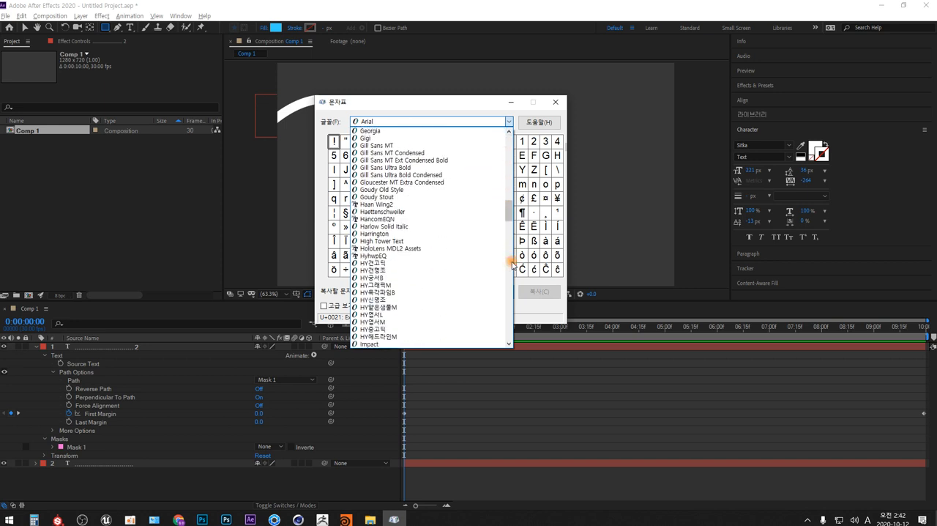
{"action": "scroll", "coordinate": [512, 264], "scroll_direction": "down", "scroll_amount": 20}
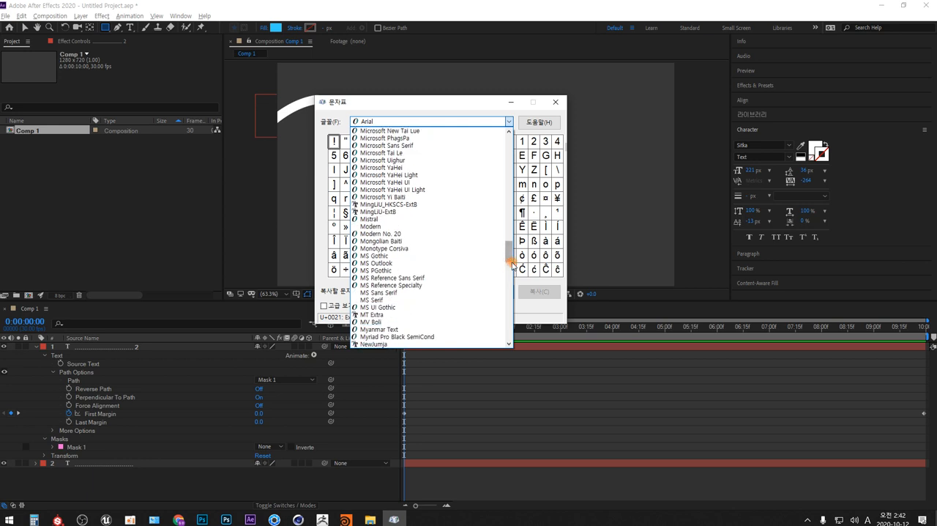
{"action": "scroll", "coordinate": [512, 263], "scroll_direction": "down", "scroll_amount": 20}
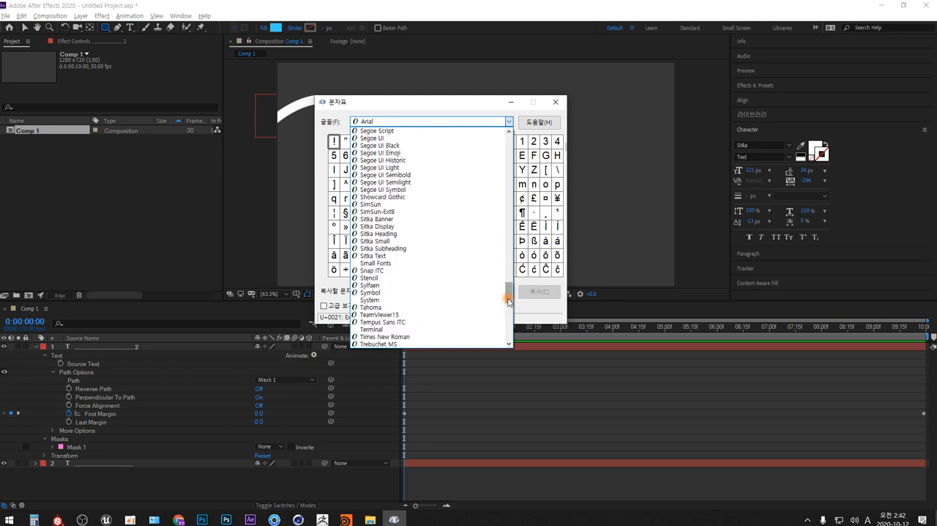
{"action": "left_click_drag", "start_coordinate": [509, 301], "coordinate": [509, 313]}
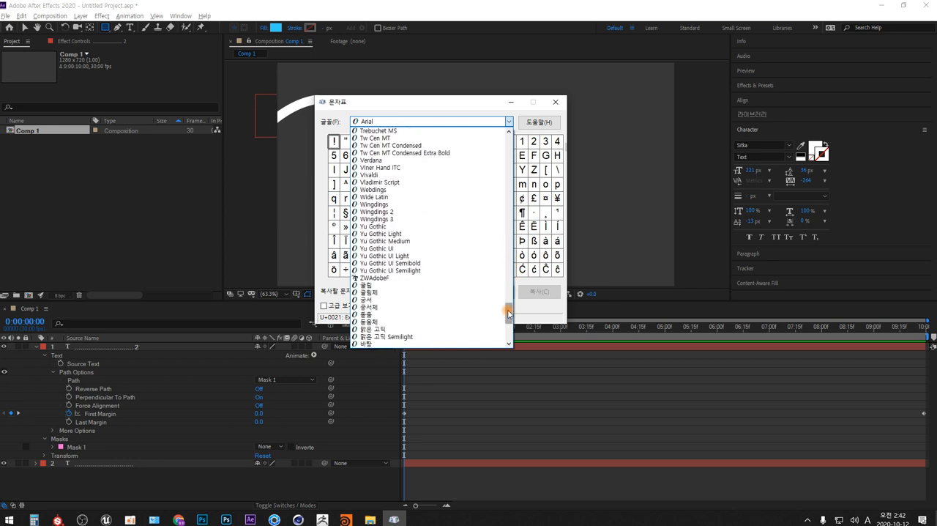
{"action": "left_click", "coordinate": [386, 205]}
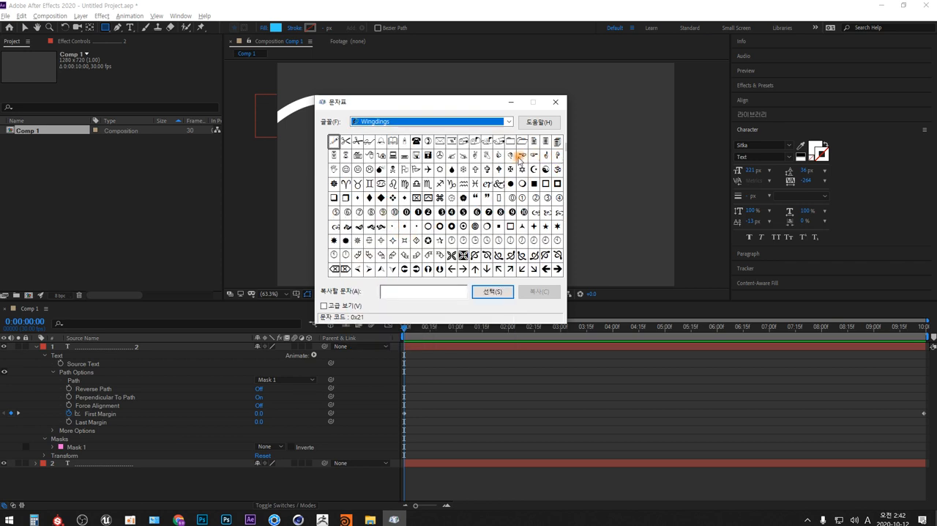
Copy the Wingdings victory-hand symbol (character code 0x41) to the clipboard and minimize Character Map.
{"action": "left_click", "coordinate": [475, 156]}
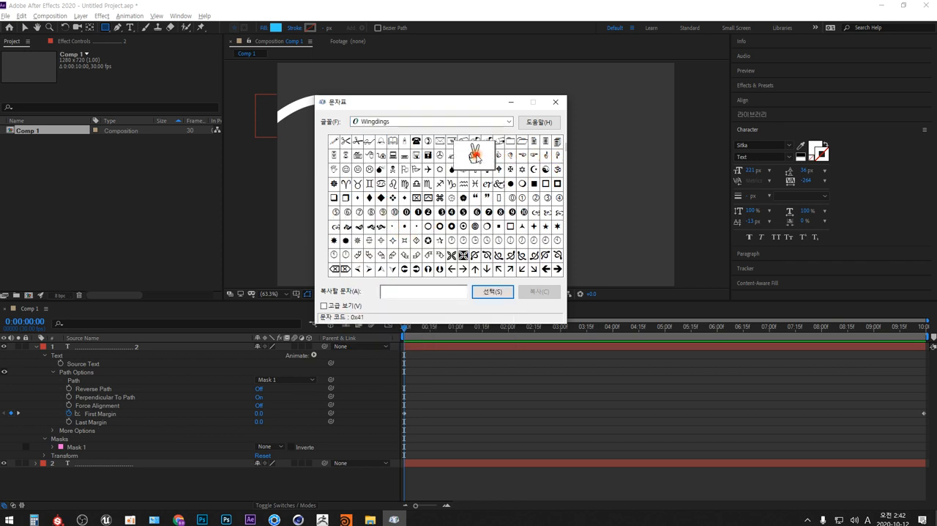
{"action": "left_click", "coordinate": [492, 292]}
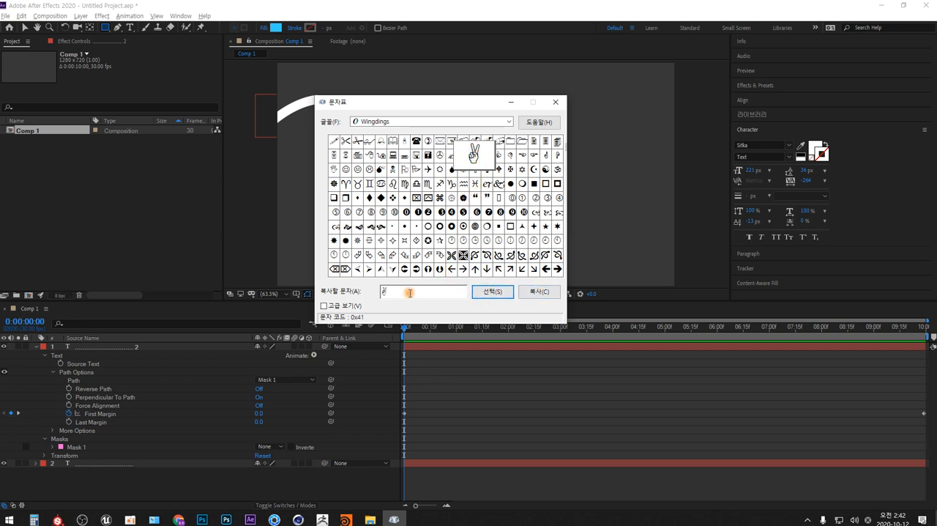
{"action": "left_click_drag", "start_coordinate": [405, 293], "coordinate": [374, 297]}
{"action": "left_click", "coordinate": [540, 292]}
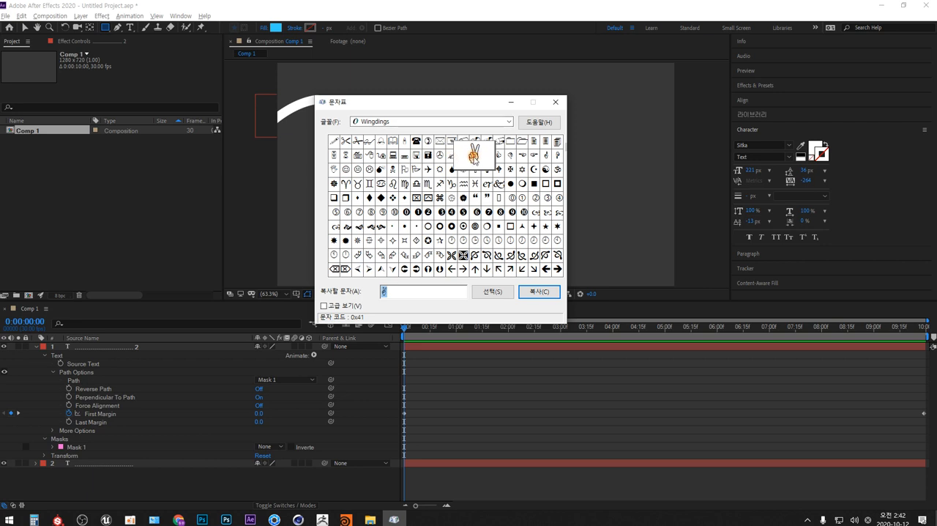
{"action": "left_click", "coordinate": [512, 103]}
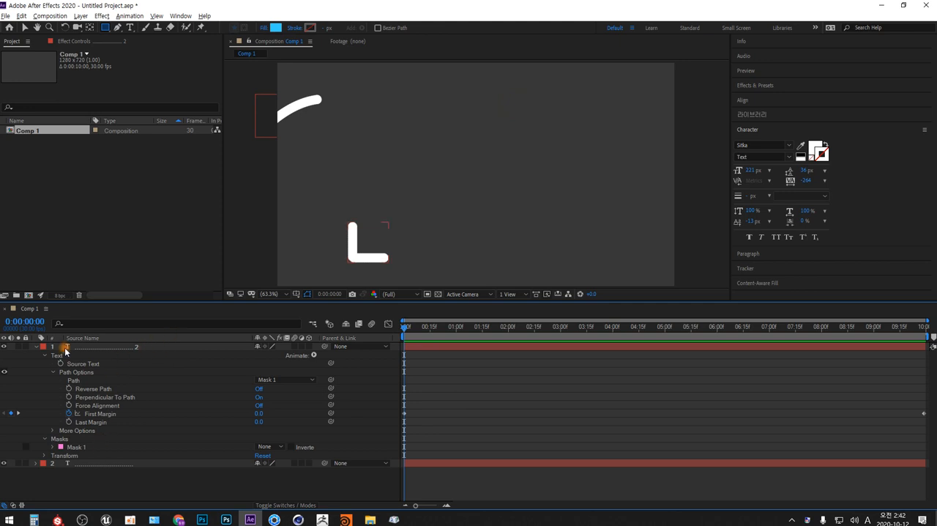
Collapse the top text layer and create a new text layer containing the copied character "A".
{"action": "left_click", "coordinate": [35, 347]}
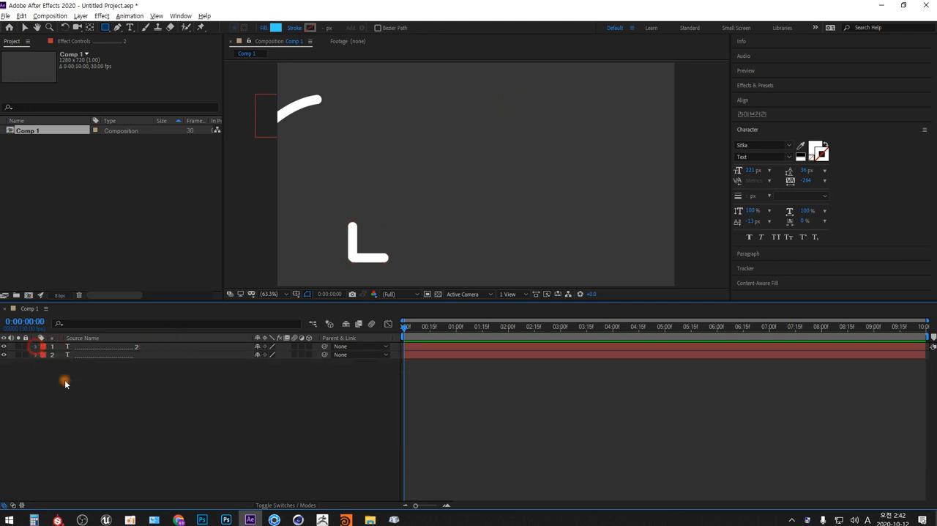
{"action": "right_click", "coordinate": [130, 401]}
{"action": "mouse_move", "coordinate": [211, 295]}
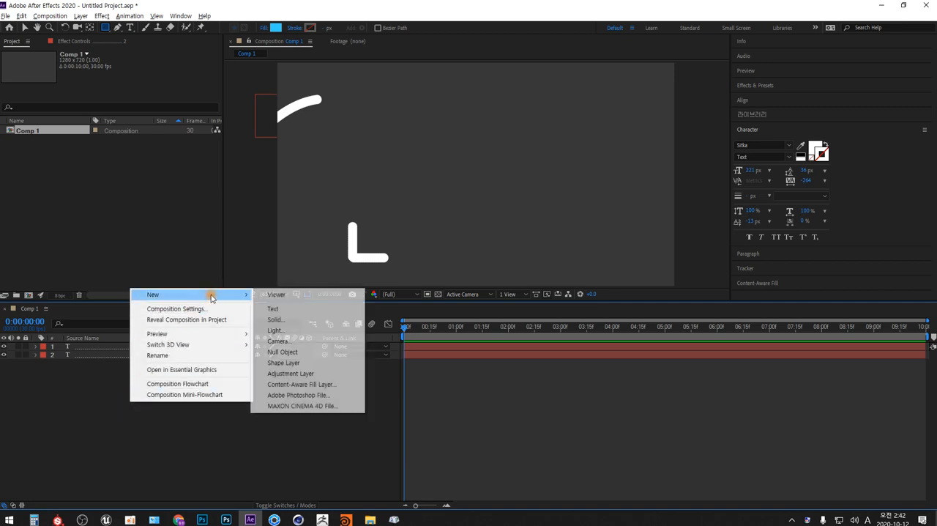
{"action": "left_click", "coordinate": [272, 309]}
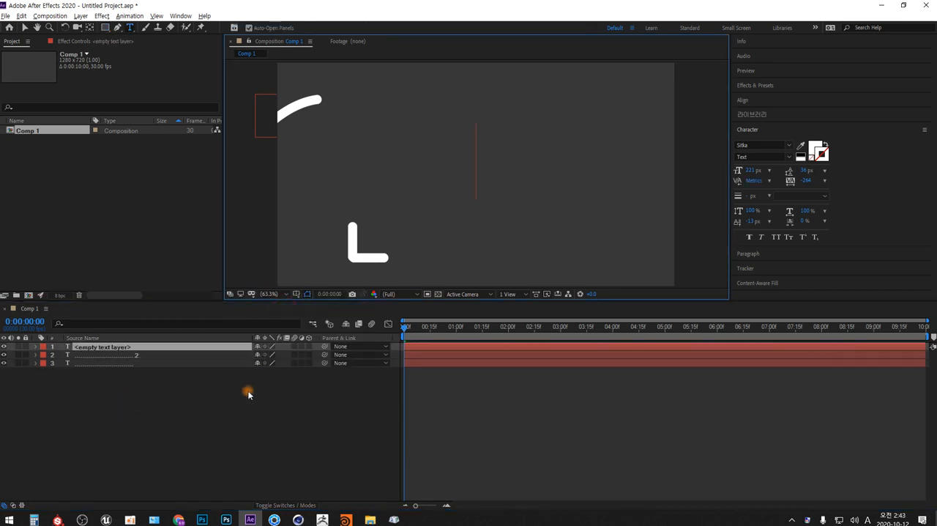
{"action": "type", "text": "A"}
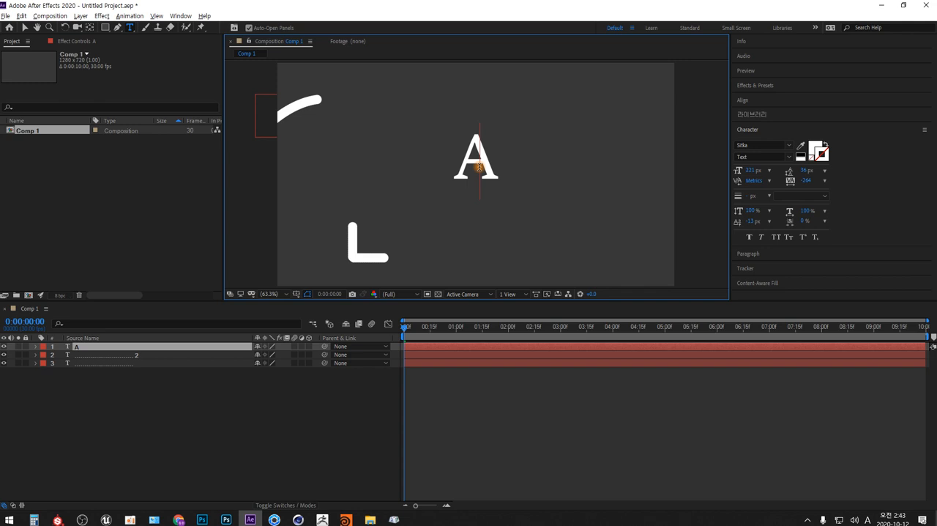
Change the font of the letter "A" to Wingdings so it displays as the victory-hand symbol.
{"action": "left_click_drag", "start_coordinate": [466, 161], "coordinate": [489, 160]}
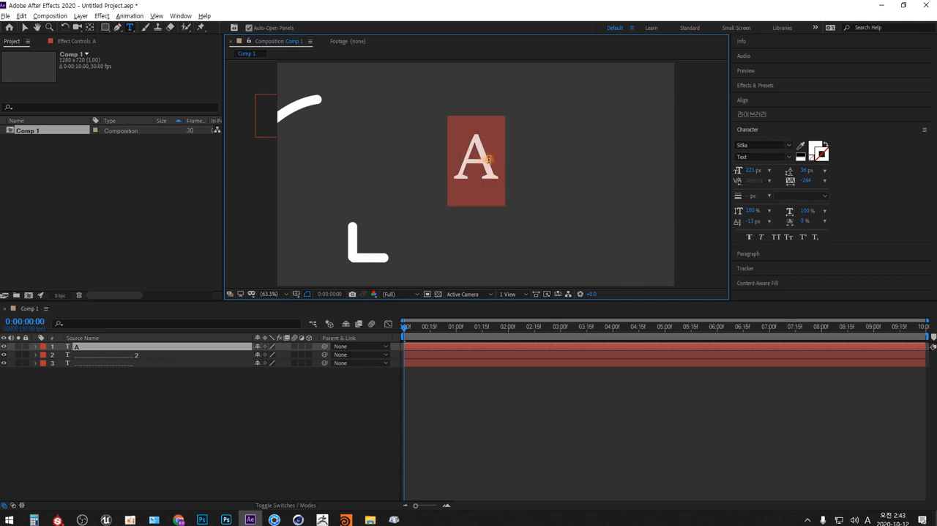
{"action": "left_click", "coordinate": [789, 146]}
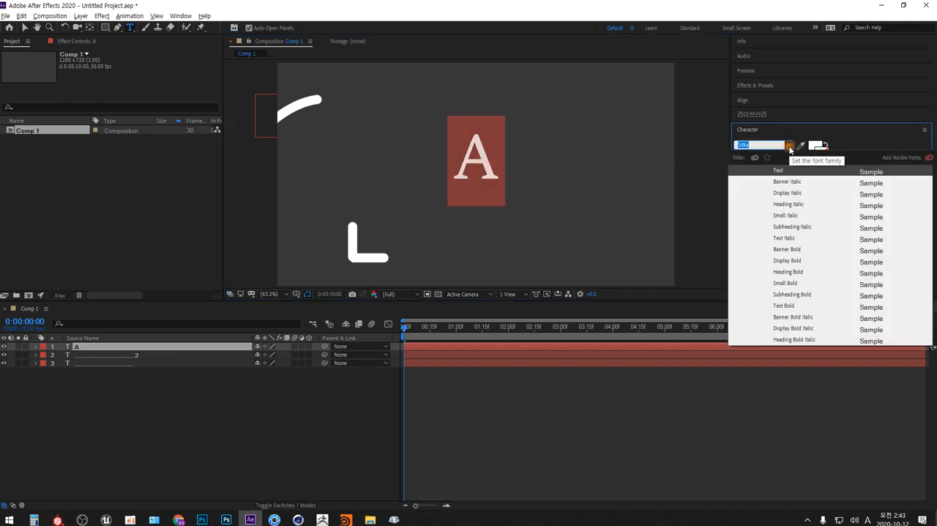
{"action": "scroll", "coordinate": [849, 278], "scroll_direction": "down", "scroll_amount": 10}
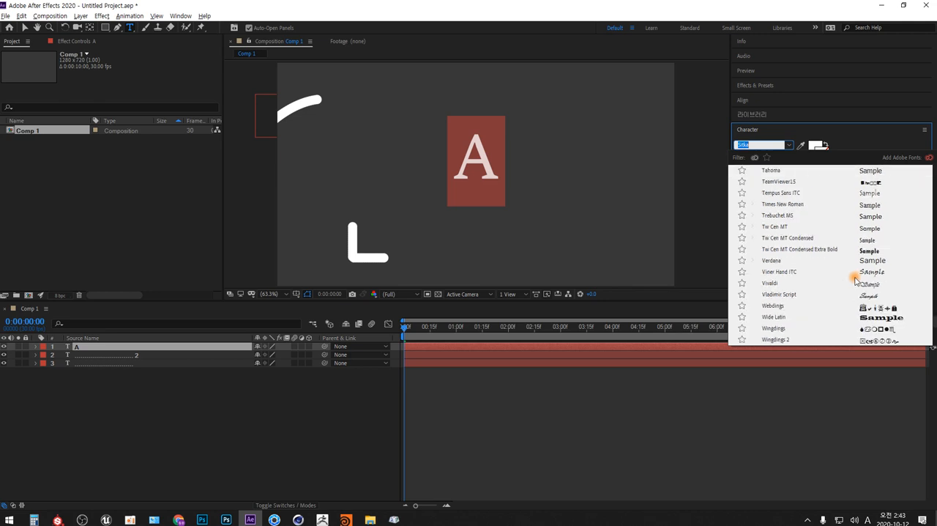
{"action": "scroll", "coordinate": [856, 280], "scroll_direction": "down", "scroll_amount": 1}
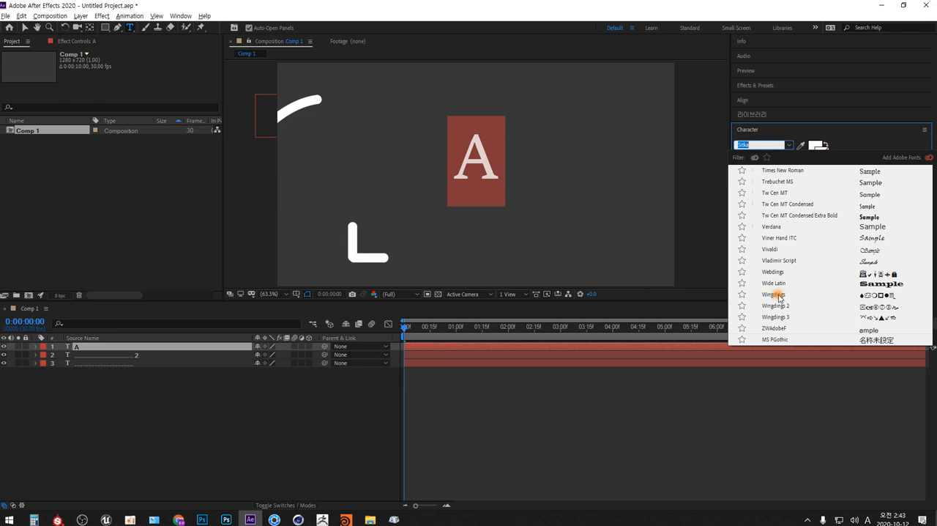
{"action": "left_click", "coordinate": [774, 296]}
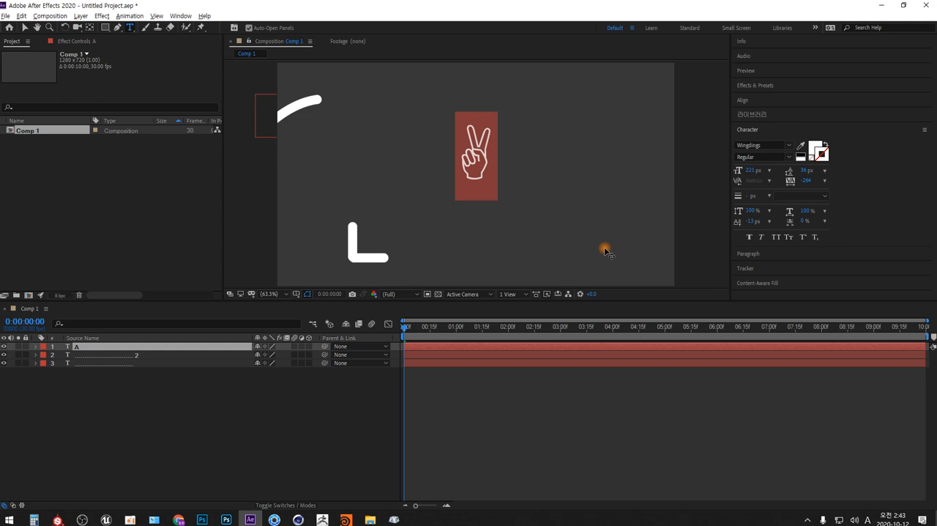
Extend the Wingdings "A" text layer with repeated A characters to form a row of victory hands.
{"action": "left_click", "coordinate": [183, 396]}
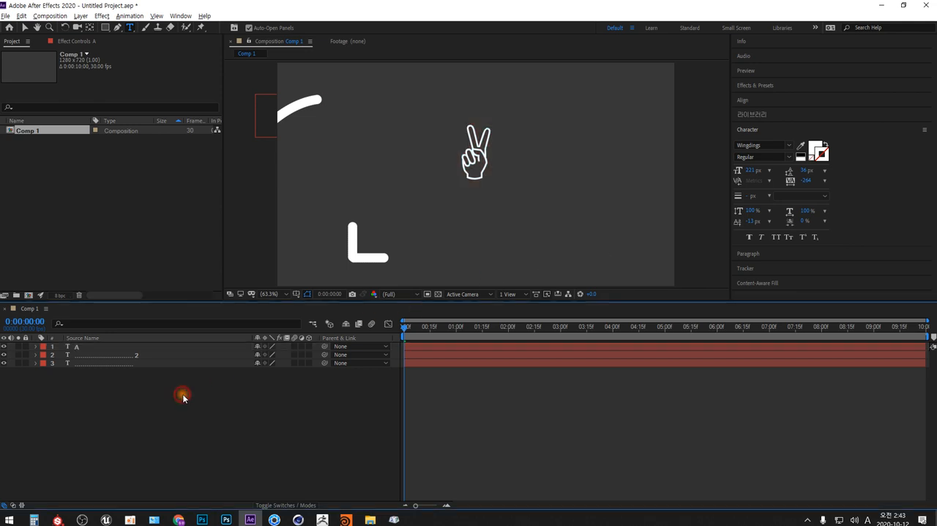
{"action": "left_click", "coordinate": [78, 347]}
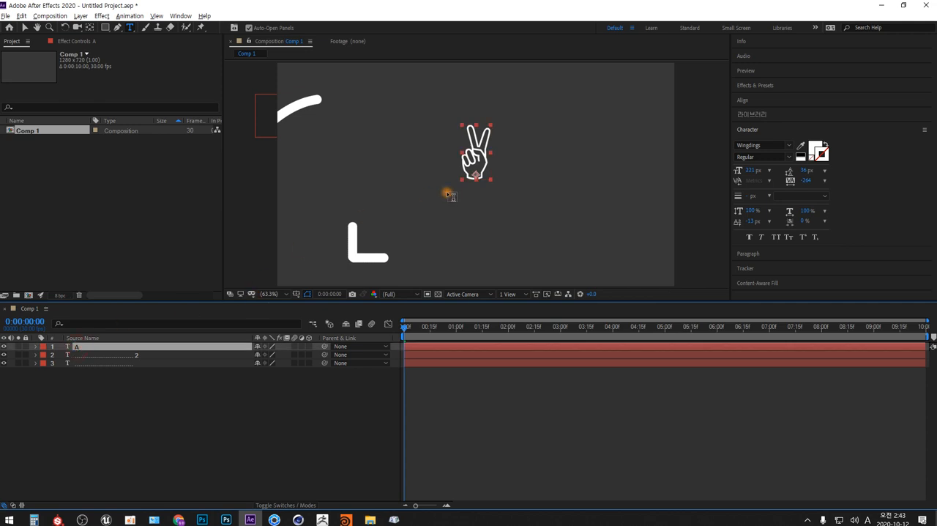
{"action": "left_click", "coordinate": [481, 177]}
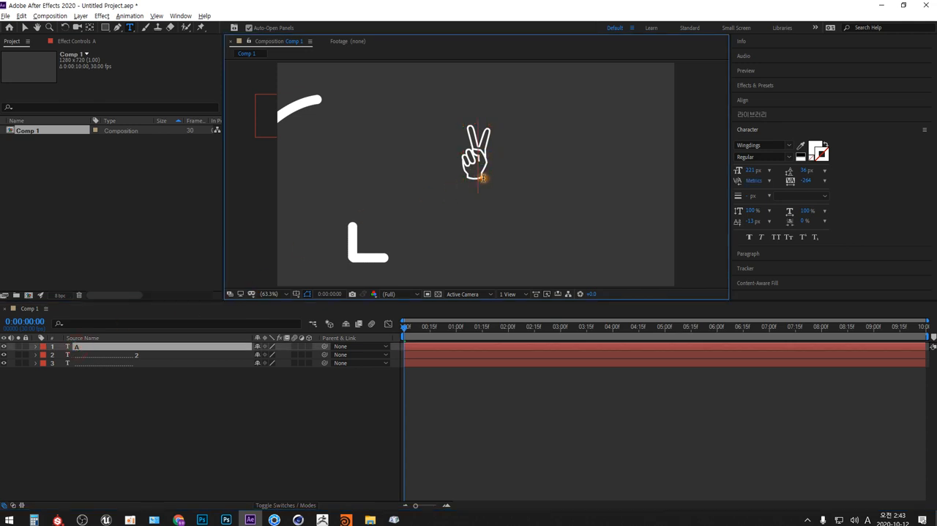
{"action": "double_click", "coordinate": [482, 178]}
{"action": "type", "text": "AAAAAAAAAAAA"}
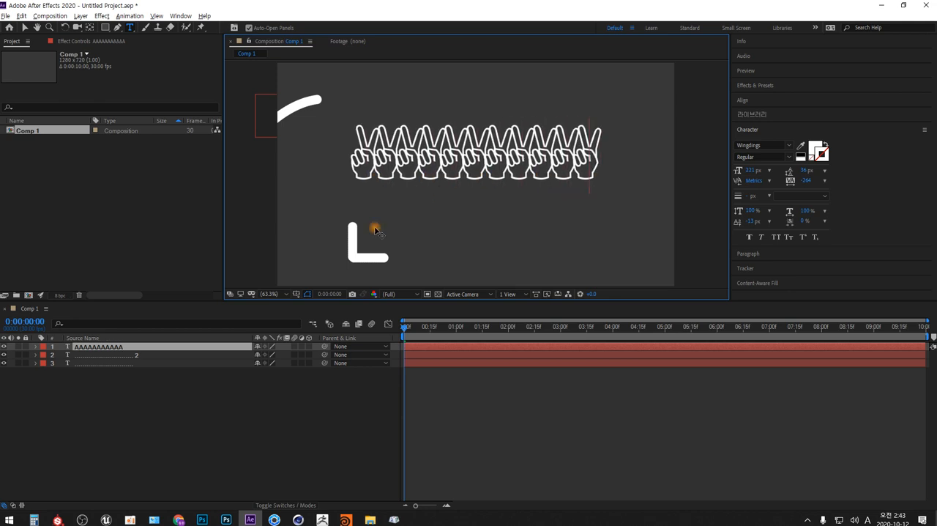
Draw a large five-pointed star mask on the victory-hand text layer with the Star Tool.
{"action": "left_click", "coordinate": [36, 347]}
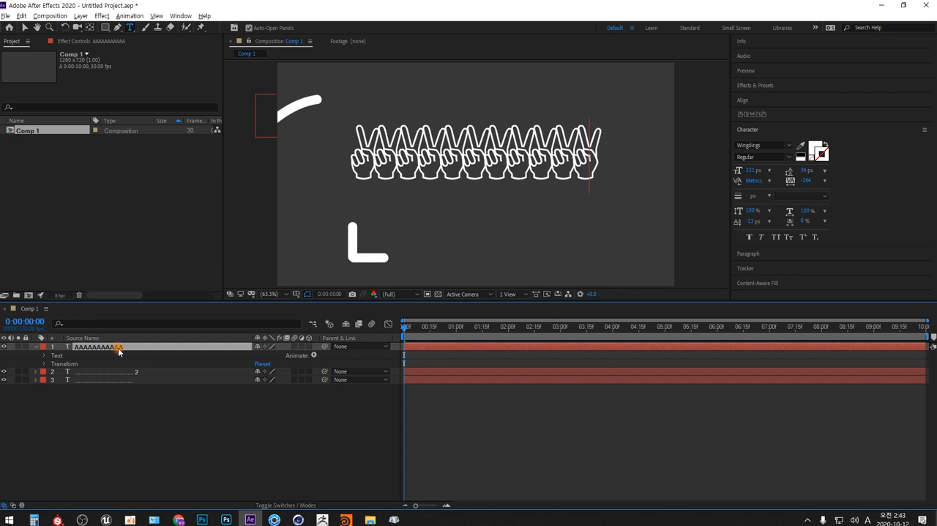
{"action": "left_click", "coordinate": [118, 27]}
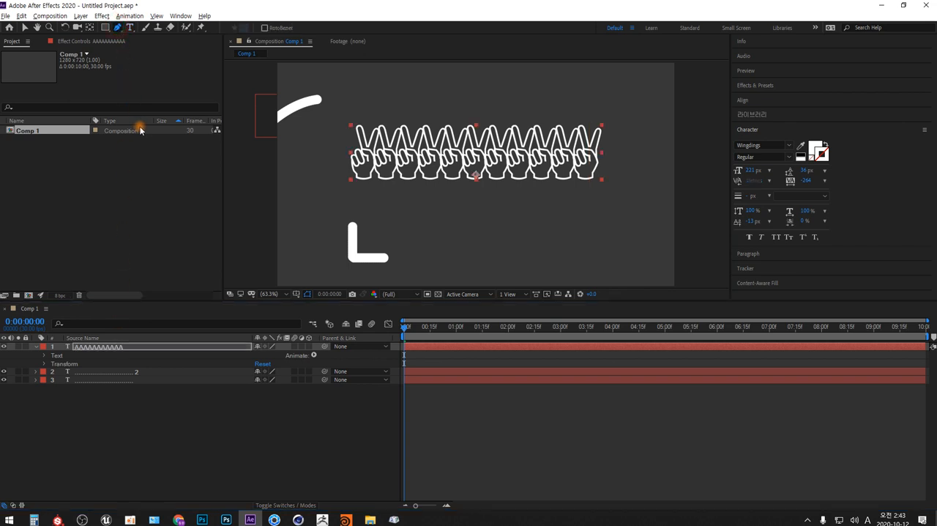
{"action": "left_click", "coordinate": [106, 28]}
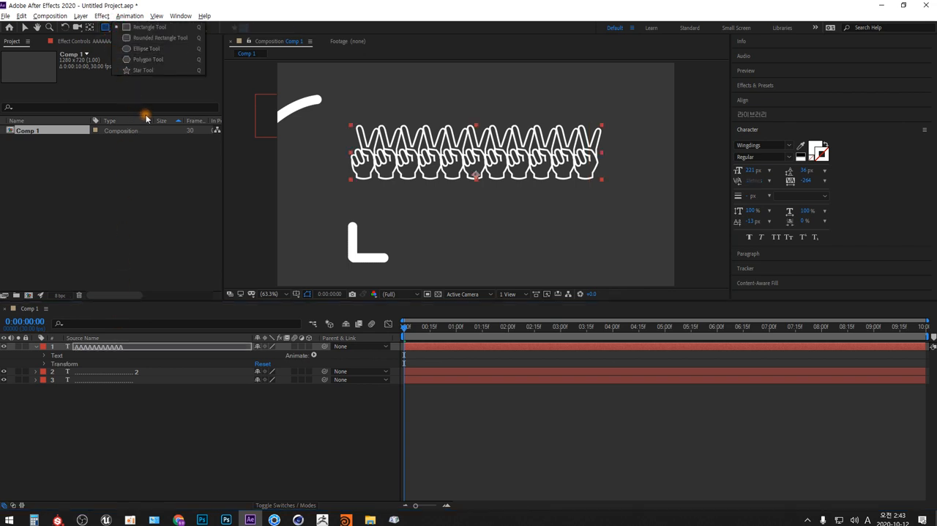
{"action": "left_click", "coordinate": [145, 70]}
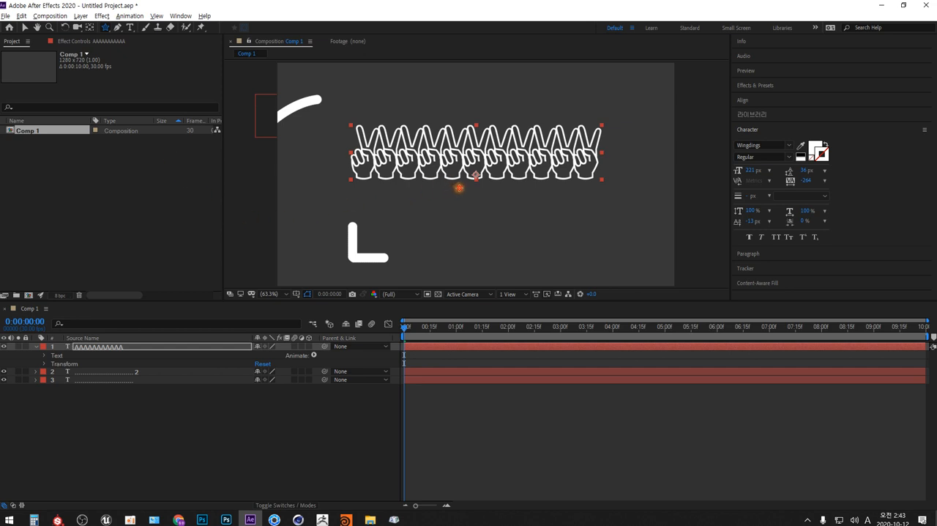
{"action": "left_click_drag", "start_coordinate": [459, 188], "coordinate": [393, 249]}
{"action": "left_click_drag", "start_coordinate": [376, 260], "coordinate": [369, 264]}
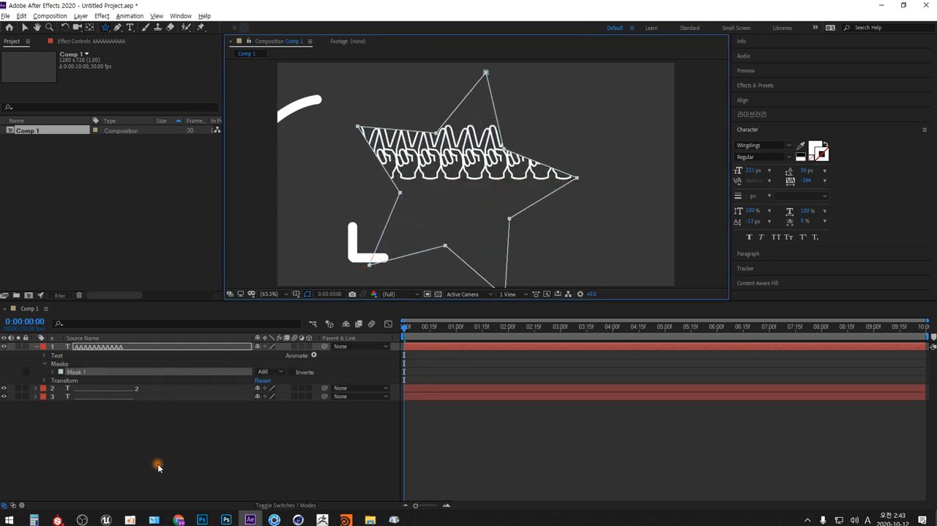
Set the victory-hand text's path option to Mask 1 so the characters follow the star outline.
{"action": "left_click", "coordinate": [45, 355]}
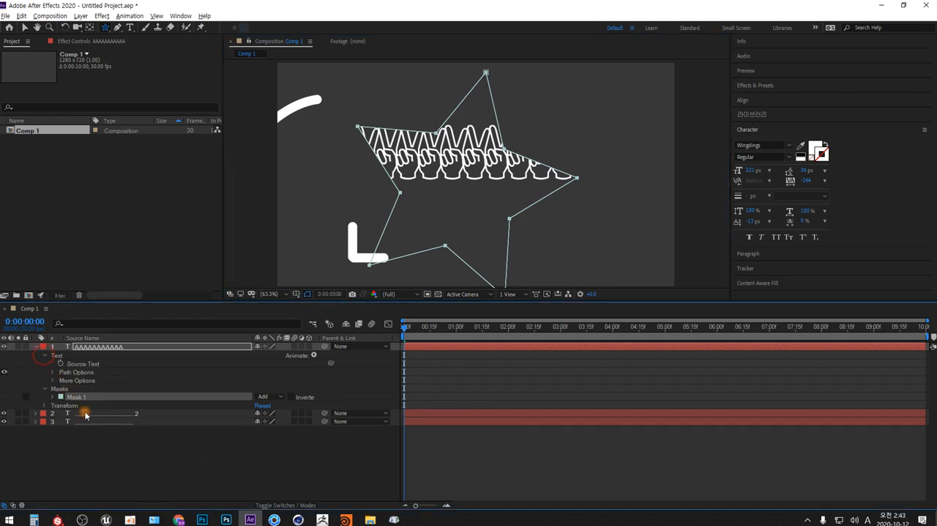
{"action": "left_click", "coordinate": [53, 372]}
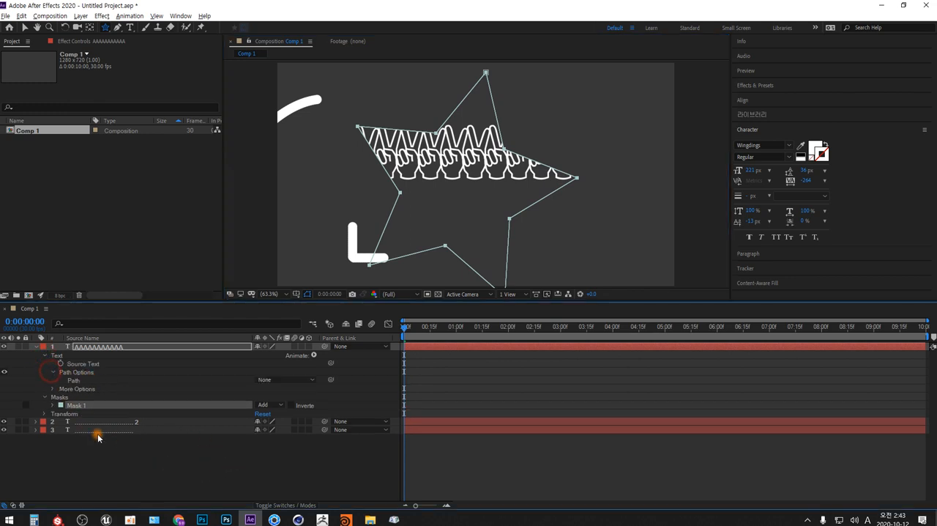
{"action": "left_click", "coordinate": [313, 380]}
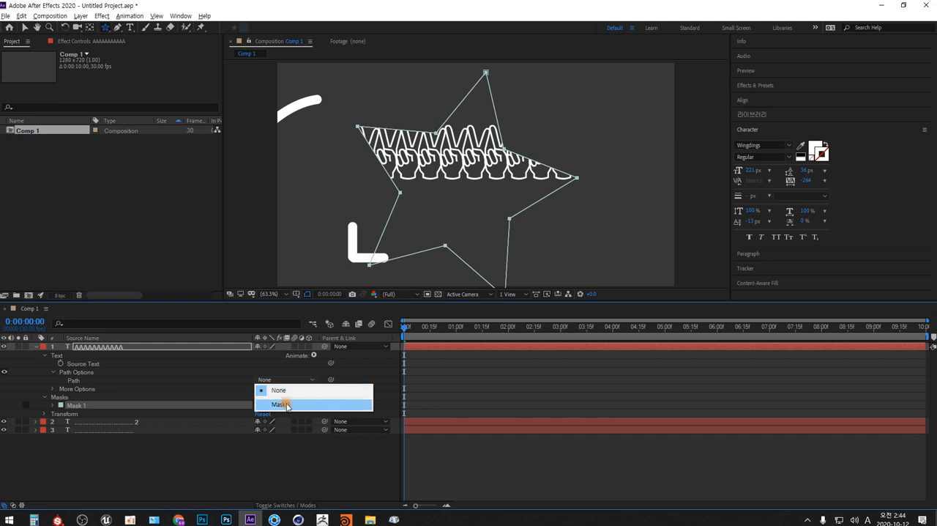
{"action": "left_click", "coordinate": [287, 405]}
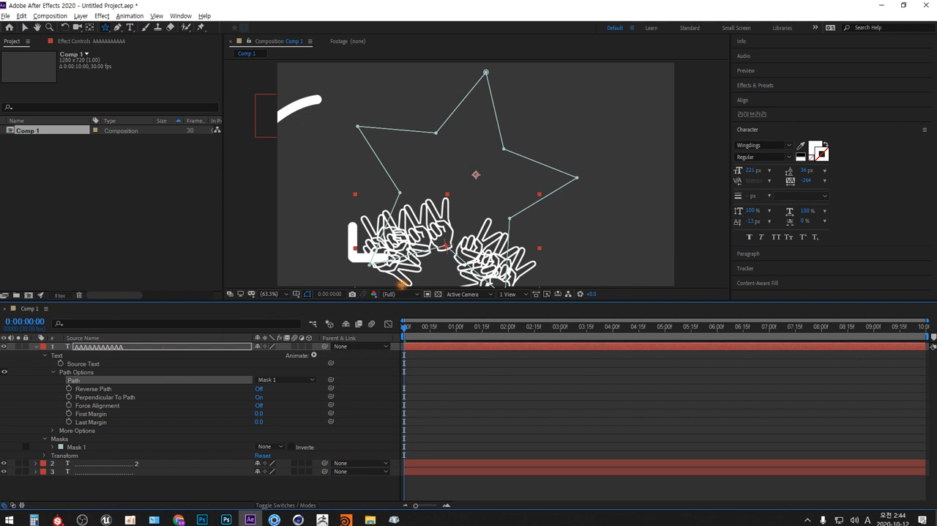
Select all the victory-hand characters and reduce their font size to 73 px.
{"action": "left_click", "coordinate": [130, 27]}
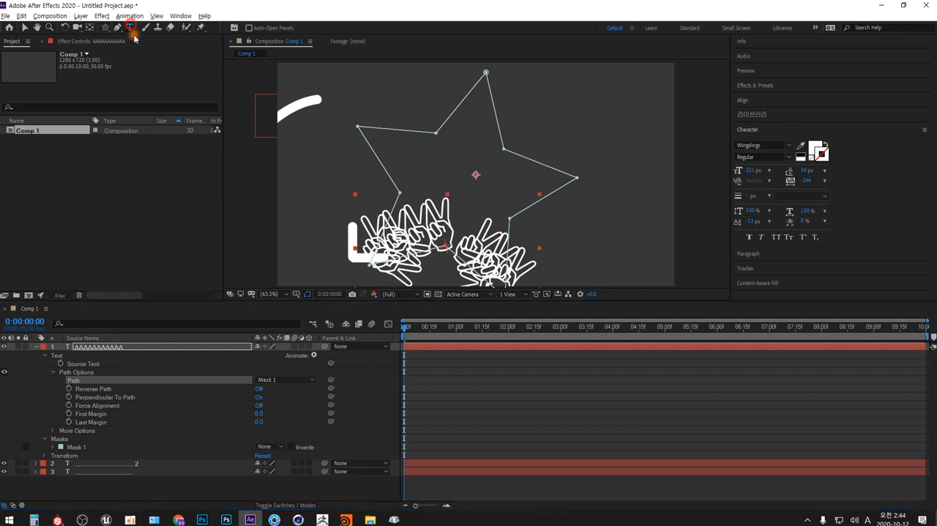
{"action": "left_click", "coordinate": [418, 239]}
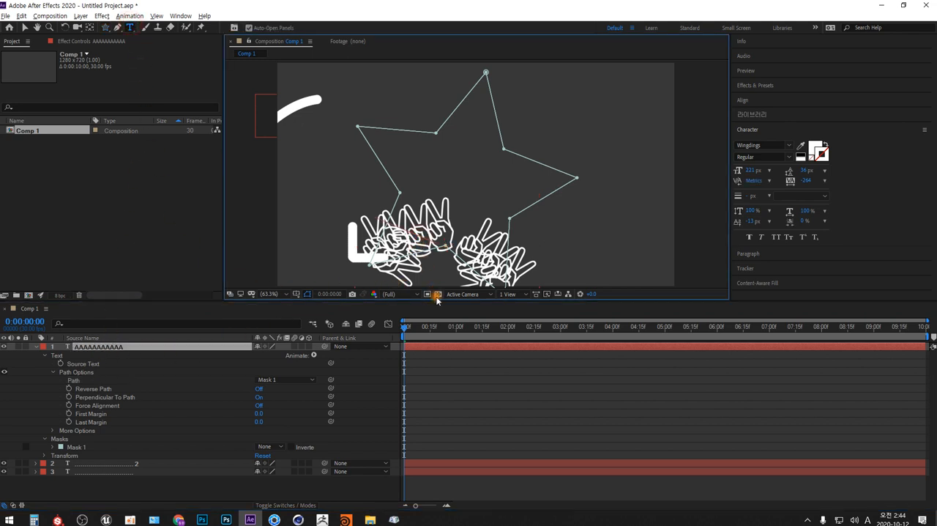
{"action": "key", "text": "ctrl+a"}
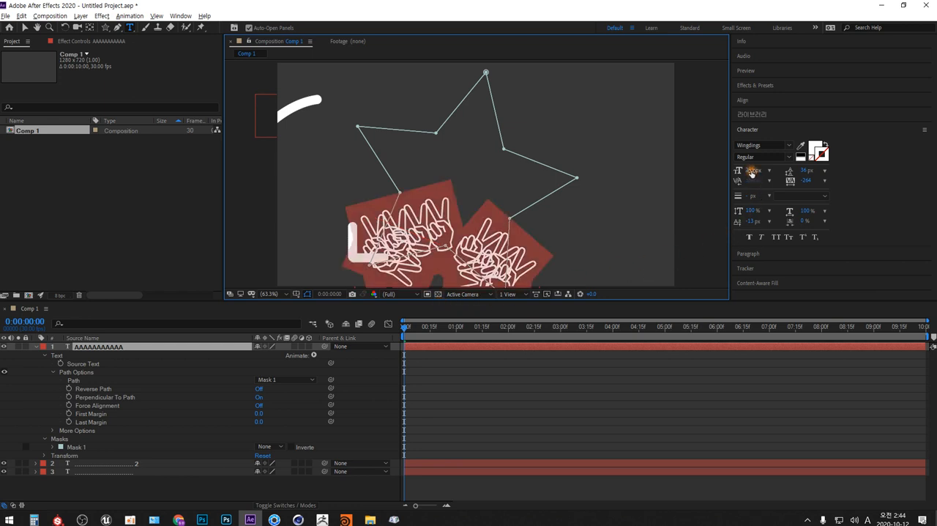
{"action": "left_click_drag", "start_coordinate": [752, 170], "coordinate": [691, 181]}
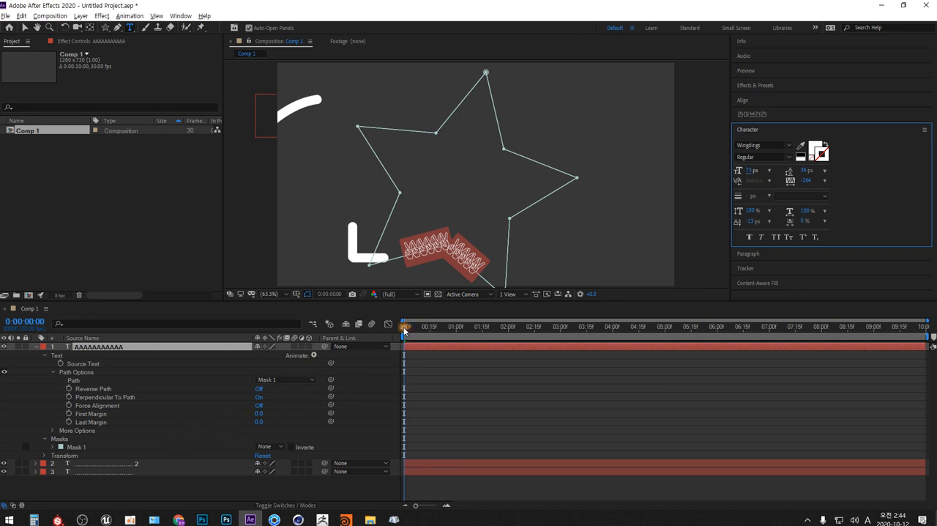
Keyframe the hand text's First Margin from 0 at the start to 1341 at 0:00:09:29, and scrub back to 0:00:07:12.
{"action": "left_click", "coordinate": [69, 413]}
{"action": "left_click_drag", "start_coordinate": [412, 327], "coordinate": [924, 329]}
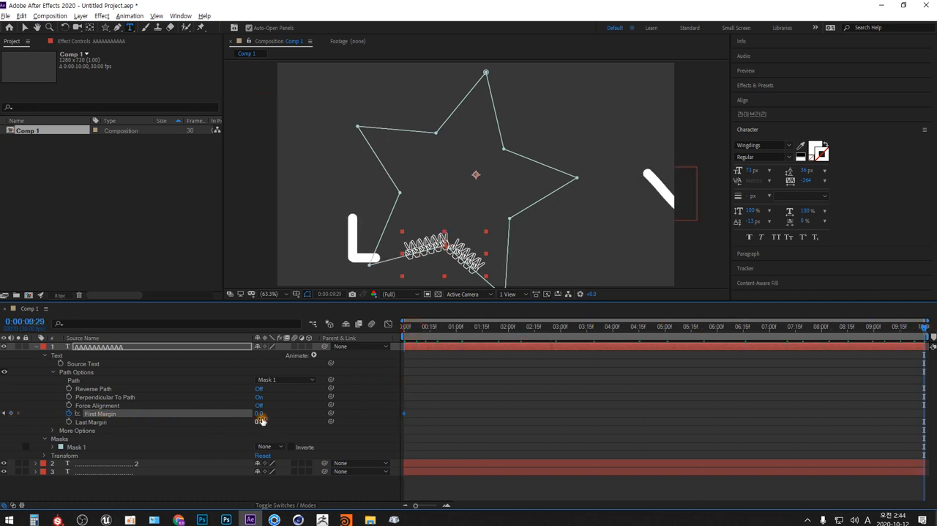
{"action": "left_click_drag", "start_coordinate": [260, 414], "coordinate": [876, 370]}
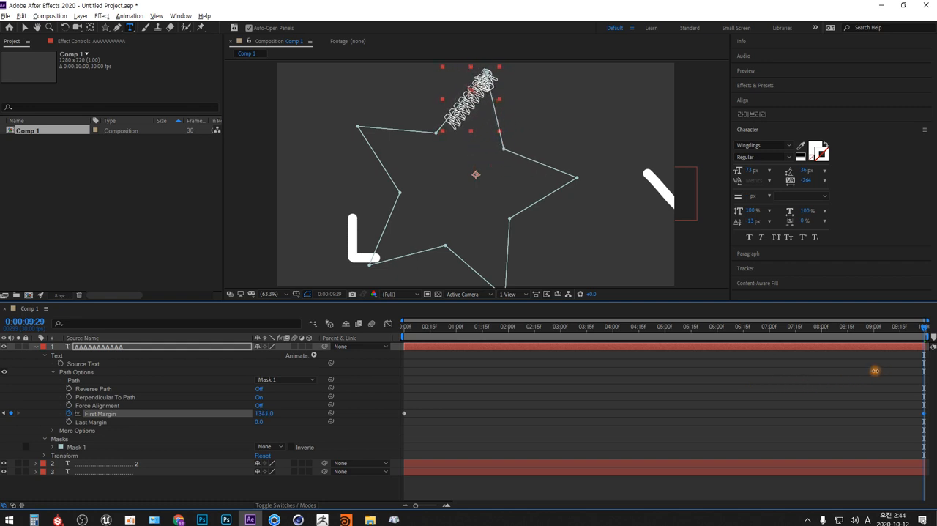
{"action": "left_click_drag", "start_coordinate": [906, 339], "coordinate": [790, 327]}
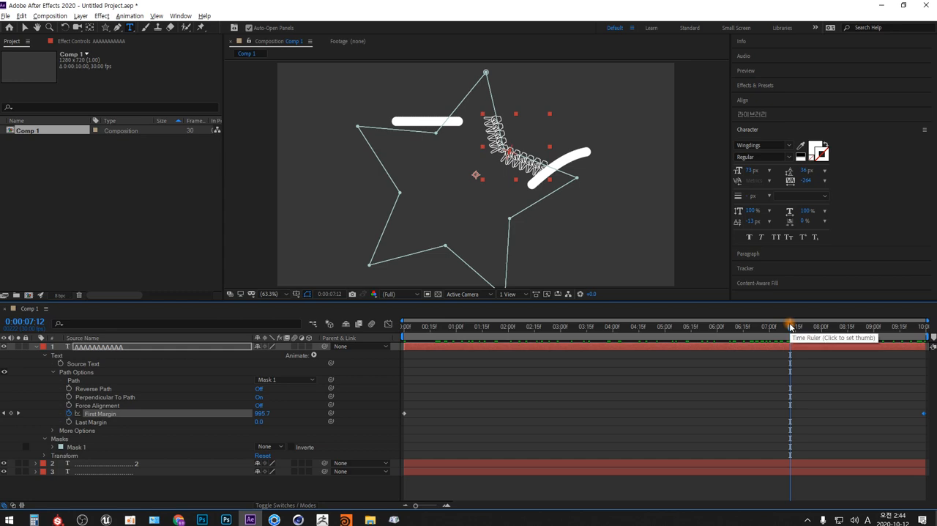
Switch to Photoshop and clear the bar shape and green handwriting from the viewer area of the canvas.
{"action": "key", "text": "alt+Tab"}
{"action": "key", "text": "alt+Tab"}
{"action": "key", "text": "alt+Tab"}
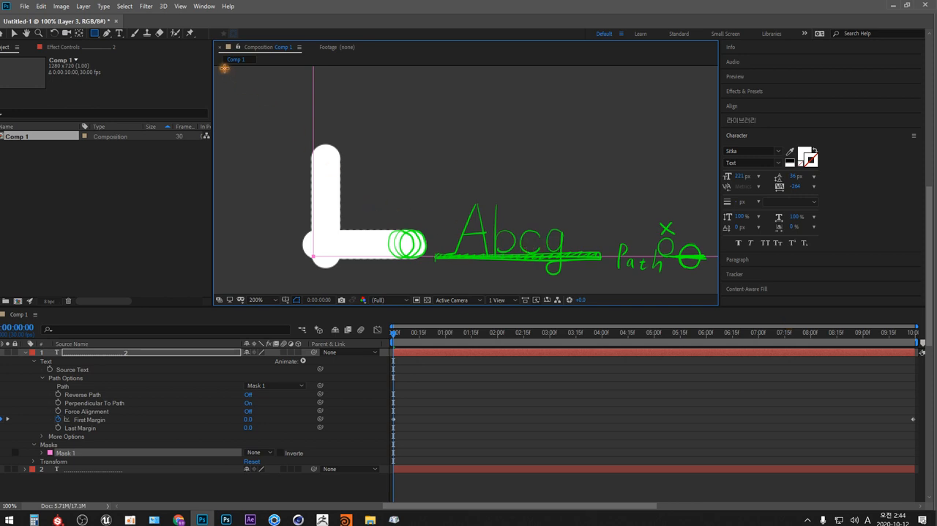
{"action": "left_click_drag", "start_coordinate": [224, 66], "coordinate": [714, 288]}
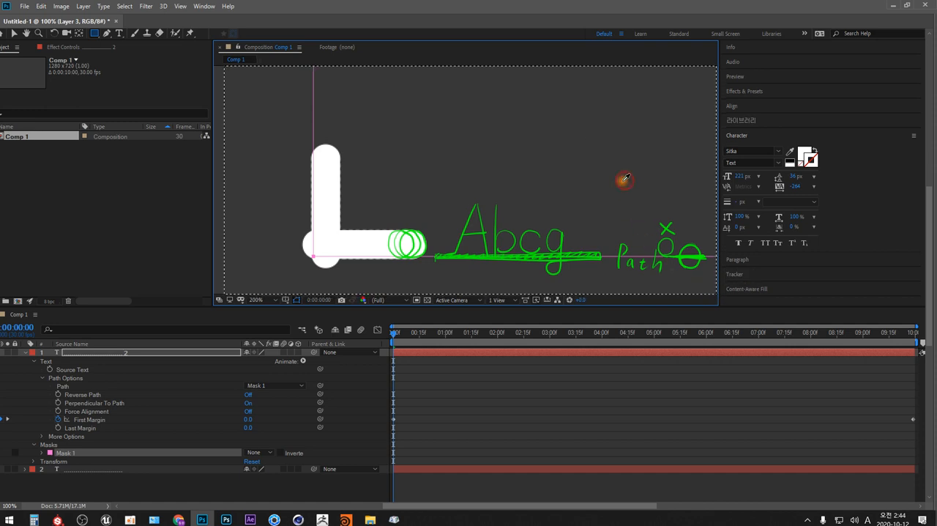
{"action": "key", "text": "Delete"}
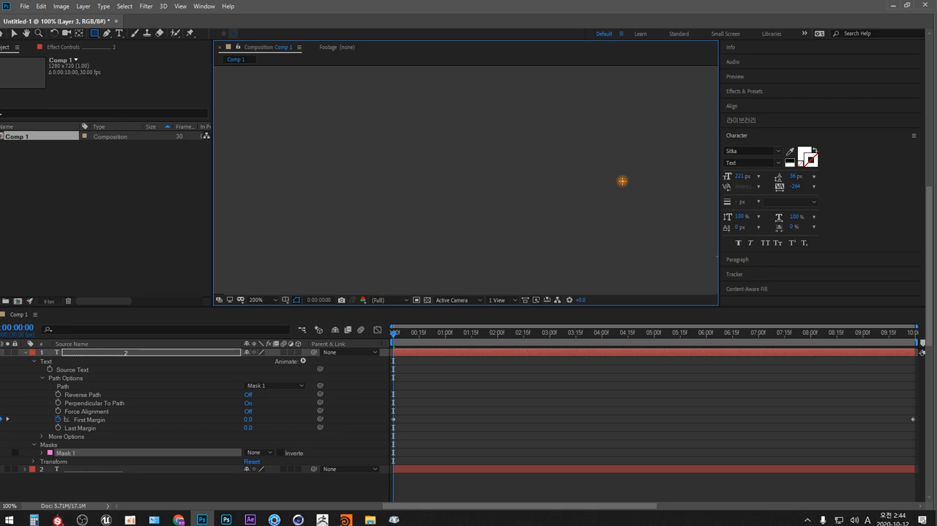
Choose green as the brush colour and sketch a wavy outlined arrow pointing down-left in the cleared area.
{"action": "left_click", "coordinate": [431, 133]}
{"action": "key", "text": "Tab"}
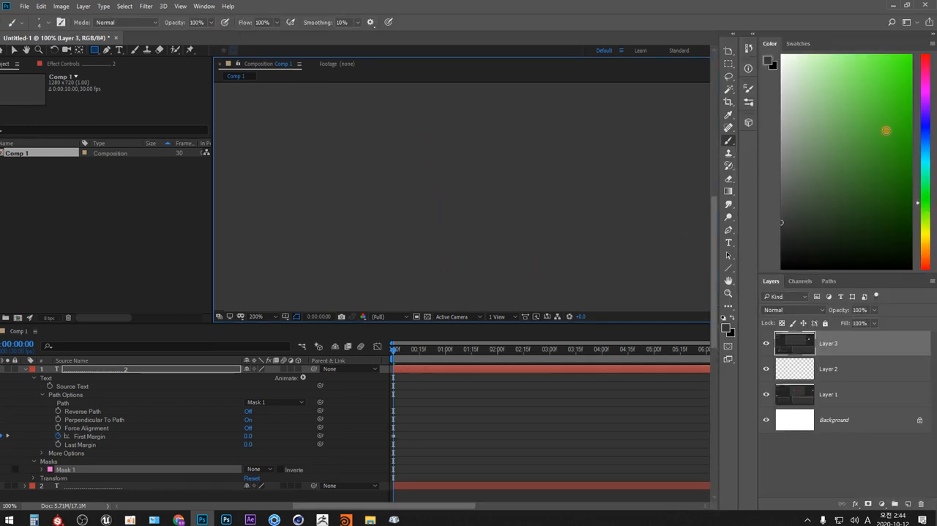
{"action": "key", "text": "Tab"}
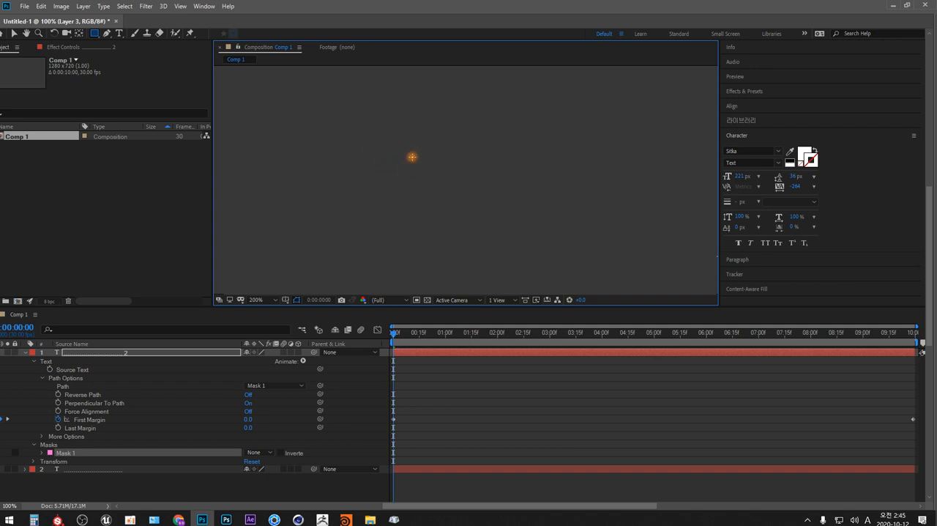
{"action": "left_click_drag", "start_coordinate": [412, 156], "coordinate": [405, 181]}
{"action": "mouse_move", "coordinate": [423, 160]}
{"action": "left_mouse_down"}
{"action": "mouse_move", "coordinate": [488, 133]}
{"action": "mouse_move", "coordinate": [542, 160]}
{"action": "mouse_move", "coordinate": [582, 153]}
{"action": "left_mouse_up"}
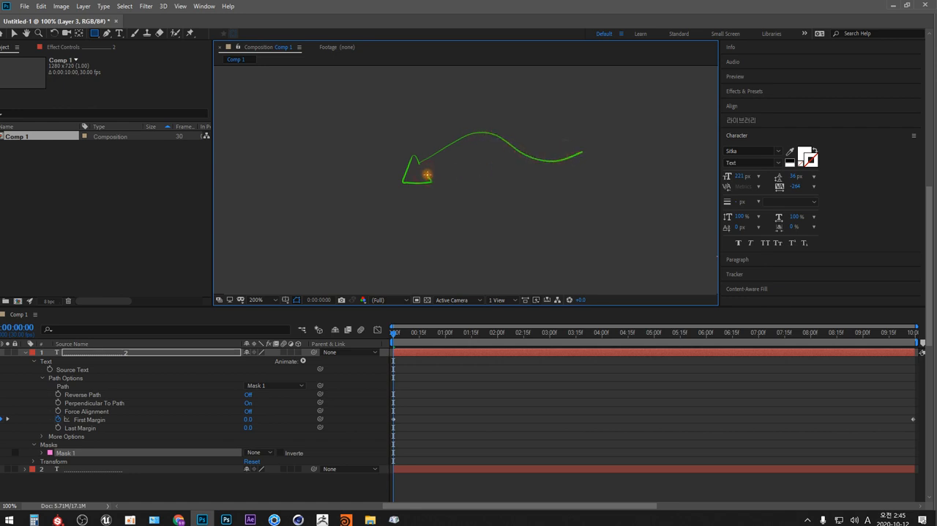
{"action": "mouse_move", "coordinate": [426, 174]}
{"action": "left_mouse_down"}
{"action": "mouse_move", "coordinate": [472, 148]}
{"action": "mouse_move", "coordinate": [506, 160]}
{"action": "left_mouse_up"}
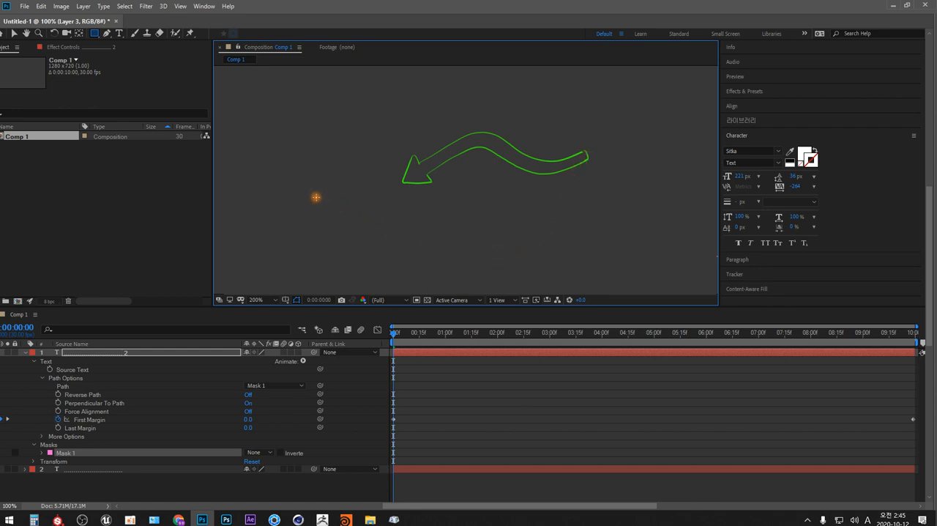
Handwrite "주제" beside the arrowhead and draw a long curved arrow through the wavy outline towards the word.
{"action": "mouse_move", "coordinate": [321, 202]}
{"action": "left_mouse_down"}
{"action": "mouse_move", "coordinate": [310, 211]}
{"action": "mouse_move", "coordinate": [338, 216]}
{"action": "left_mouse_up"}
{"action": "mouse_move", "coordinate": [324, 217]}
{"action": "left_mouse_down"}
{"action": "mouse_move", "coordinate": [324, 235]}
{"action": "mouse_move", "coordinate": [355, 225]}
{"action": "mouse_move", "coordinate": [365, 233]}
{"action": "left_mouse_up"}
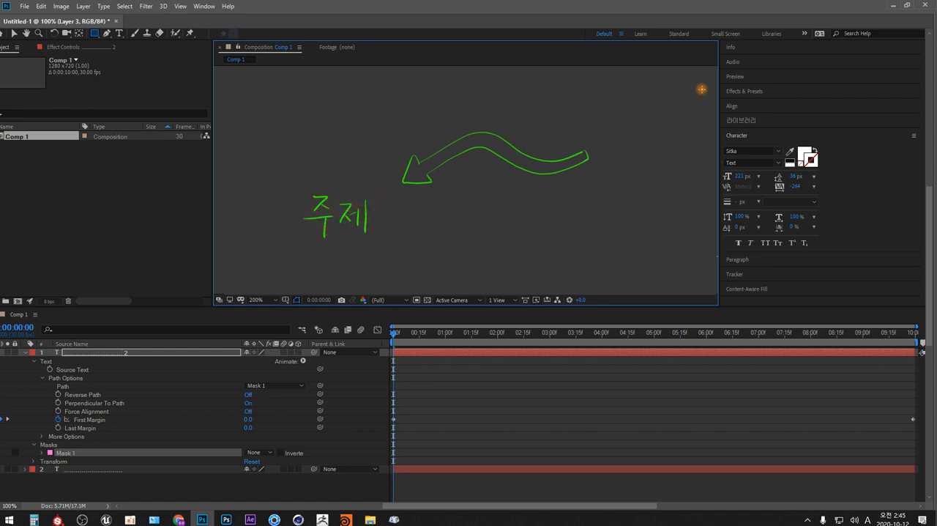
{"action": "mouse_move", "coordinate": [686, 105]}
{"action": "left_mouse_down"}
{"action": "mouse_move", "coordinate": [598, 156]}
{"action": "mouse_move", "coordinate": [543, 163]}
{"action": "mouse_move", "coordinate": [491, 145]}
{"action": "mouse_move", "coordinate": [450, 151]}
{"action": "mouse_move", "coordinate": [378, 193]}
{"action": "left_mouse_up"}
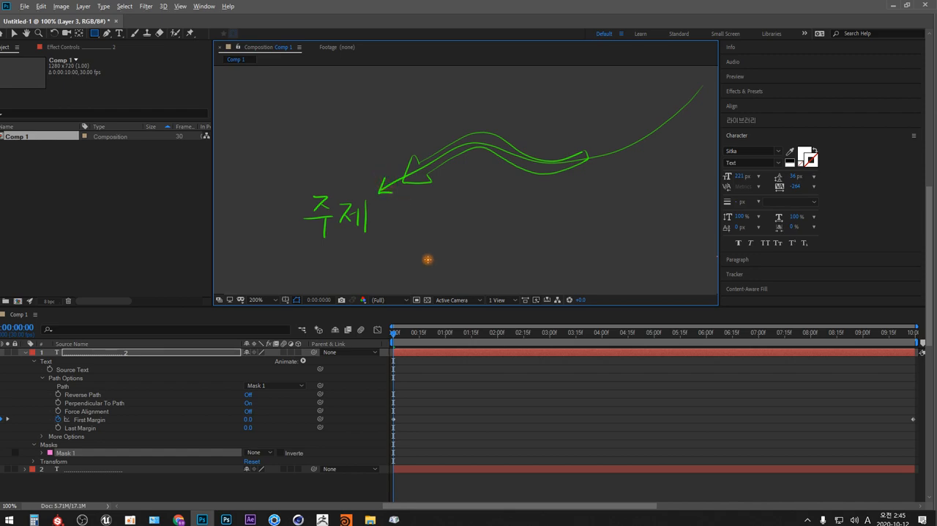
Return to After Effects and delete the victory-hand text layer.
{"action": "key", "text": "alt+Tab"}
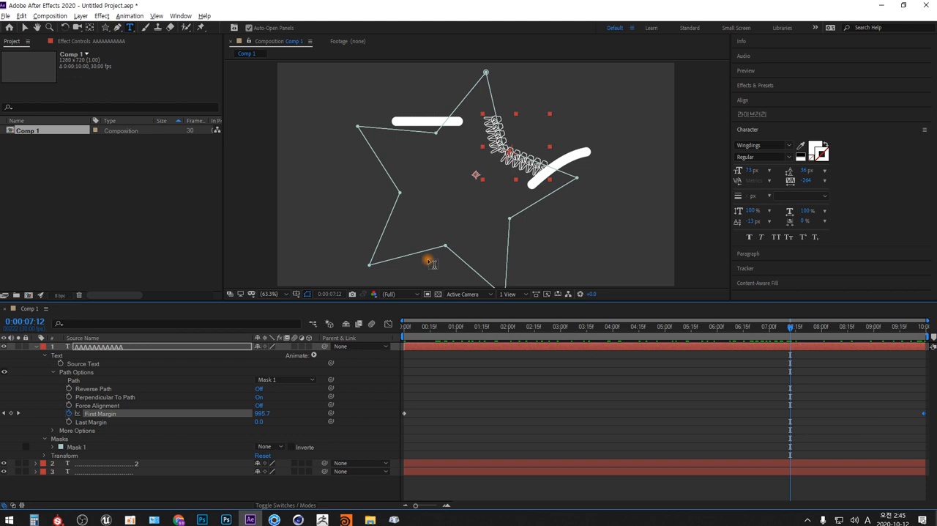
{"action": "left_click", "coordinate": [120, 346]}
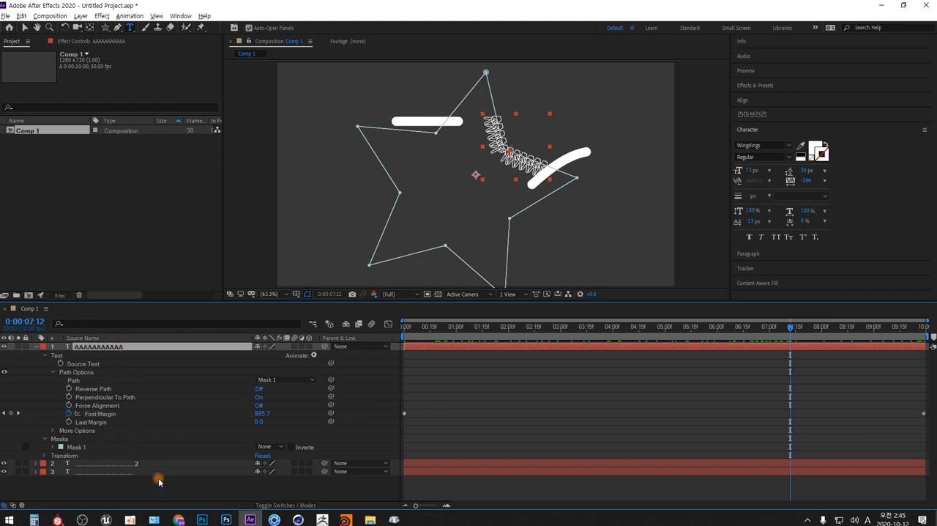
{"action": "key", "text": "Delete"}
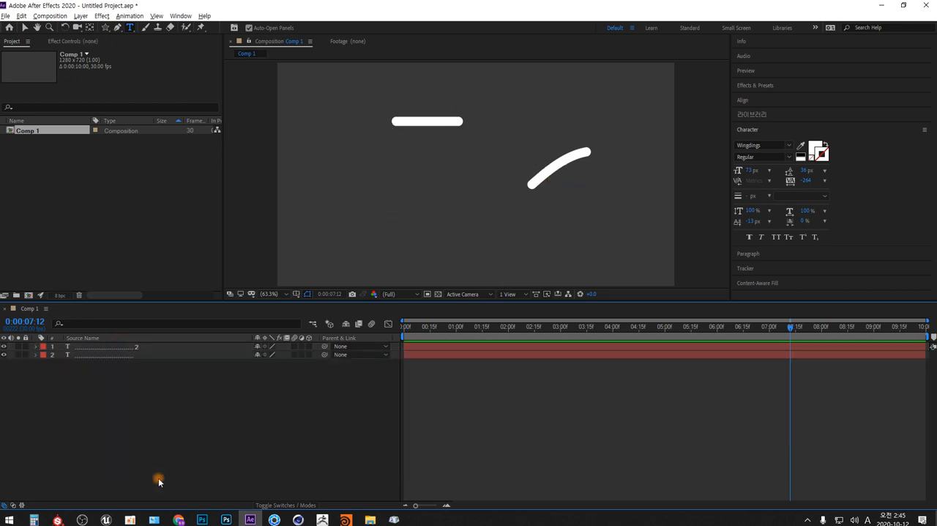
Switch to Character Map and look through the symbols of the Wingdings 2 font.
{"action": "key", "text": "alt+Tab"}
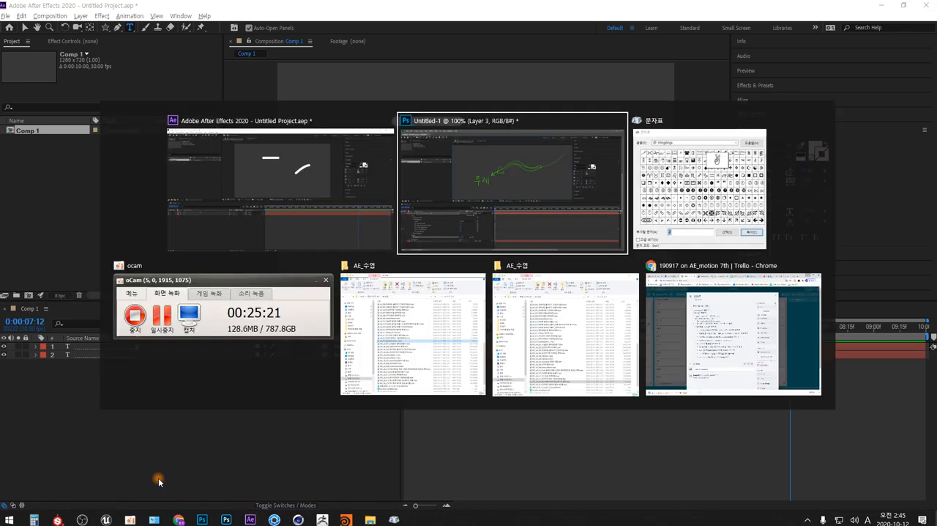
{"action": "key", "text": "alt+Tab"}
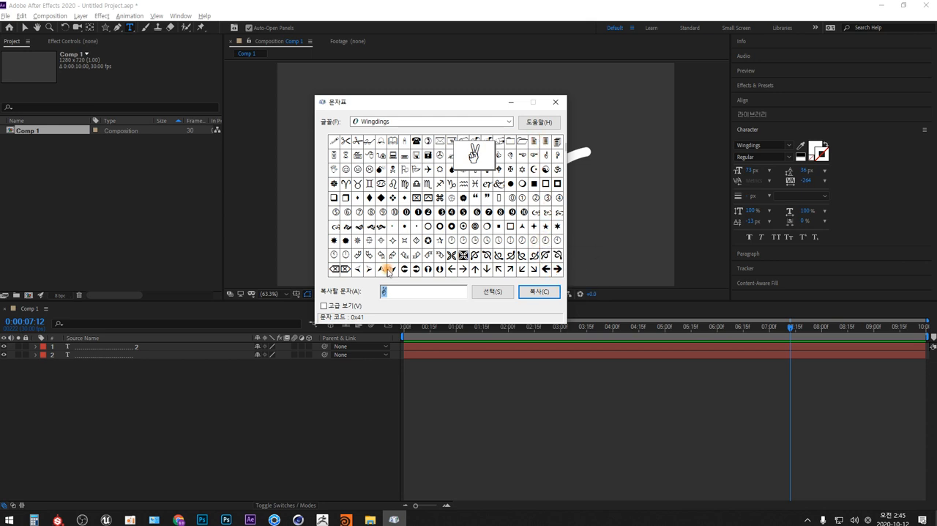
{"action": "left_click", "coordinate": [509, 122]}
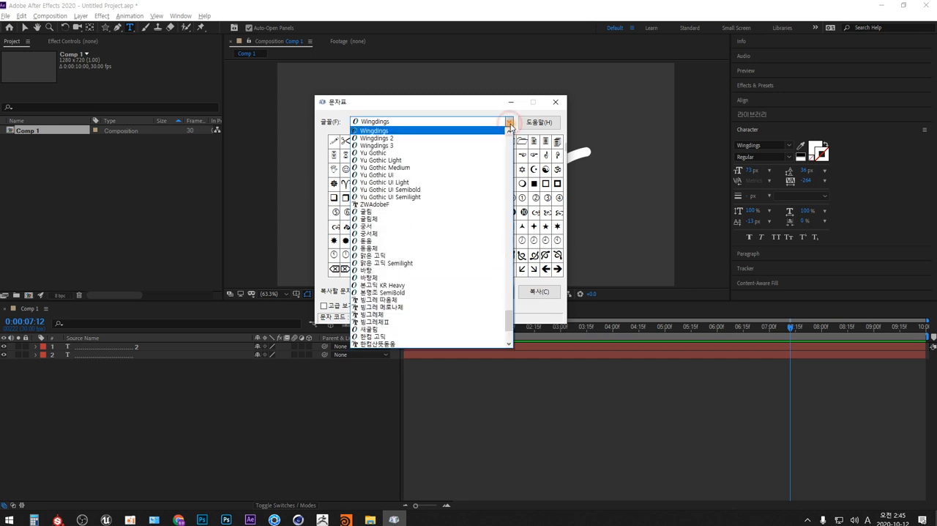
{"action": "left_click", "coordinate": [475, 137]}
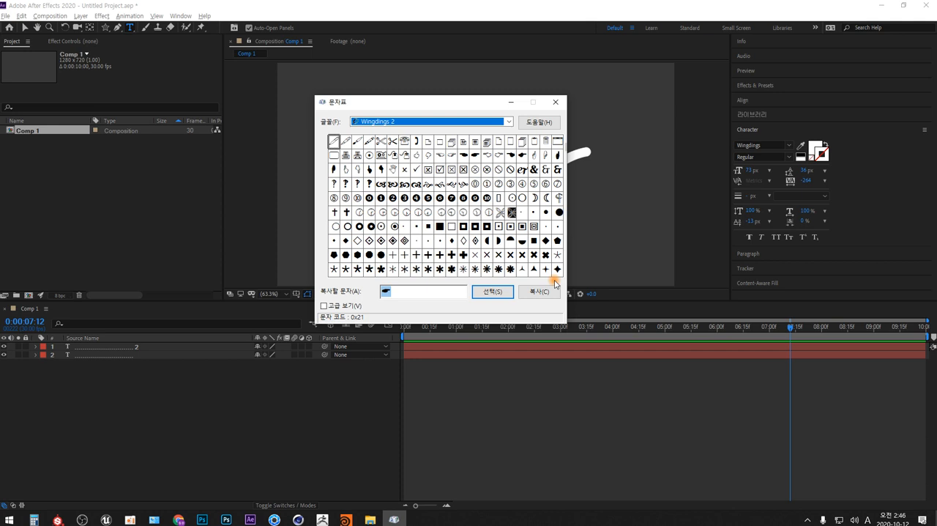
Change the font to Wingdings 3 and copy the solid right-pointing triangle.
{"action": "left_click", "coordinate": [509, 122]}
{"action": "left_click", "coordinate": [387, 139]}
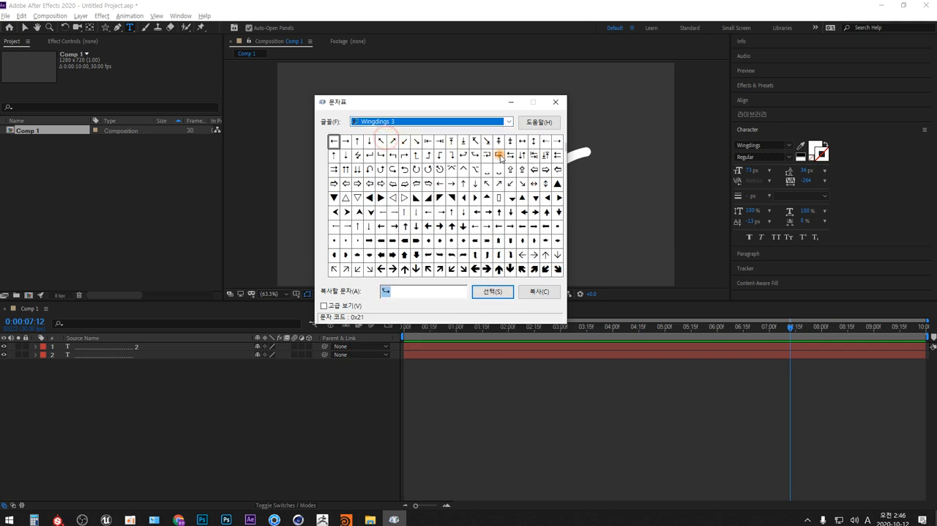
{"action": "double_click", "coordinate": [382, 200]}
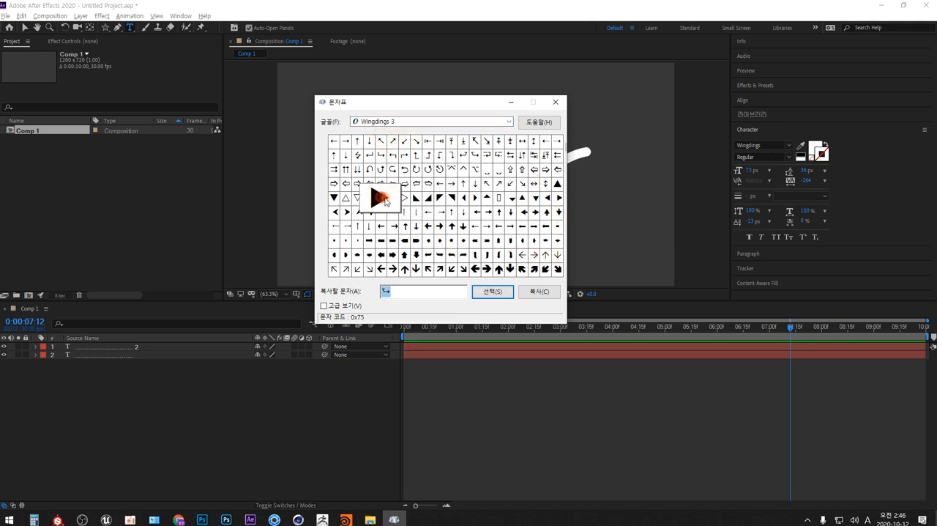
{"action": "left_click", "coordinate": [506, 293]}
{"action": "left_click", "coordinate": [512, 120]}
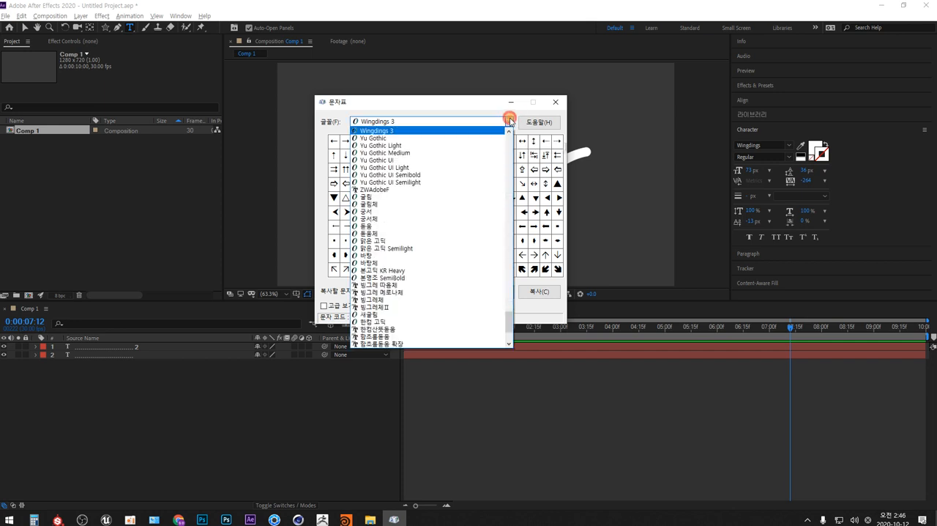
{"action": "scroll", "coordinate": [400, 154], "scroll_direction": "up", "scroll_amount": 2}
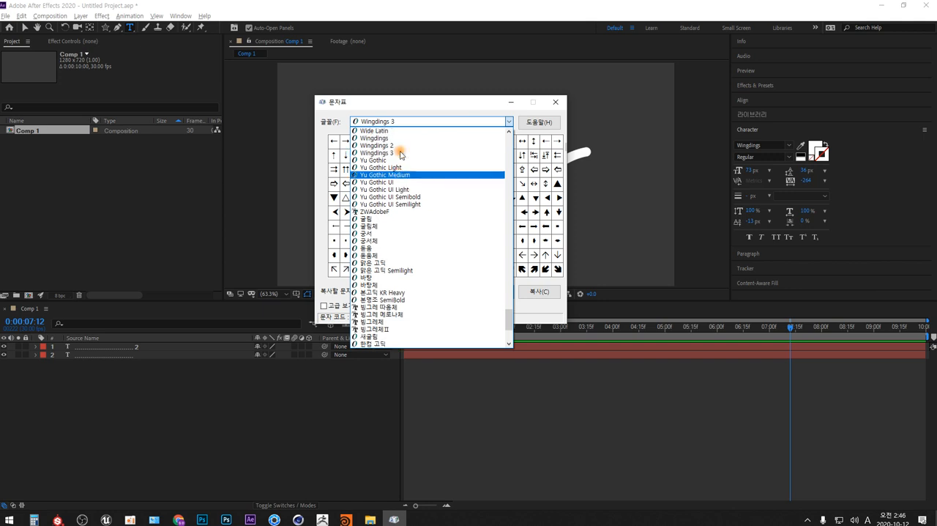
{"action": "left_click", "coordinate": [511, 122]}
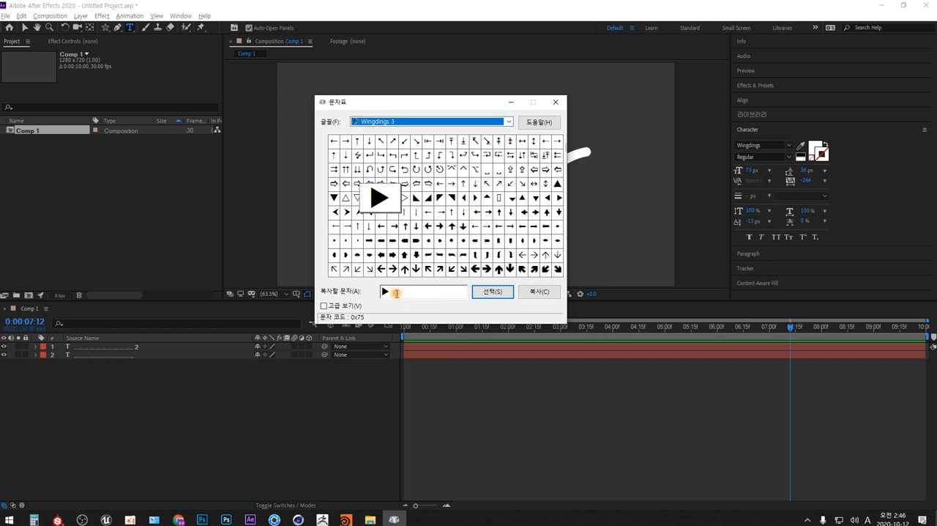
{"action": "left_click", "coordinate": [385, 292]}
{"action": "left_click", "coordinate": [536, 293]}
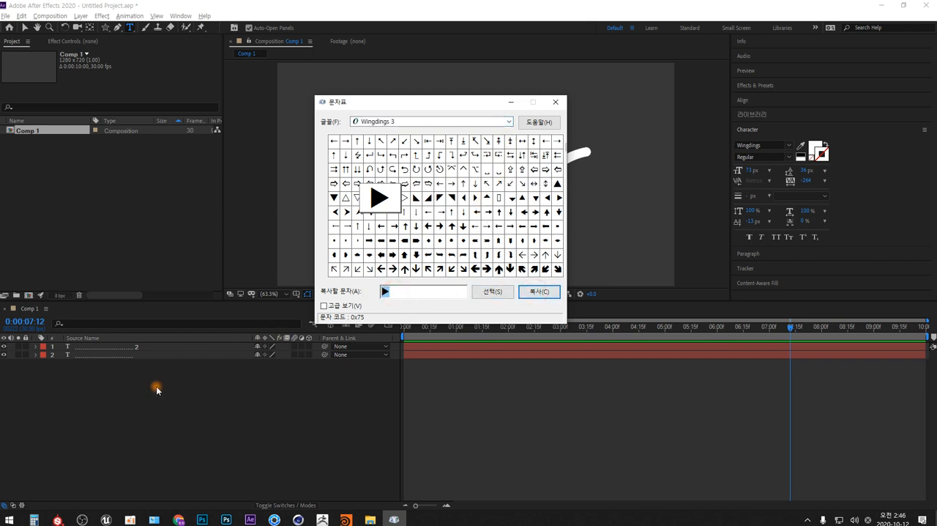
Return to After Effects, create a new text layer in Comp 1 and paste the copied symbol into it.
{"action": "left_click", "coordinate": [143, 404]}
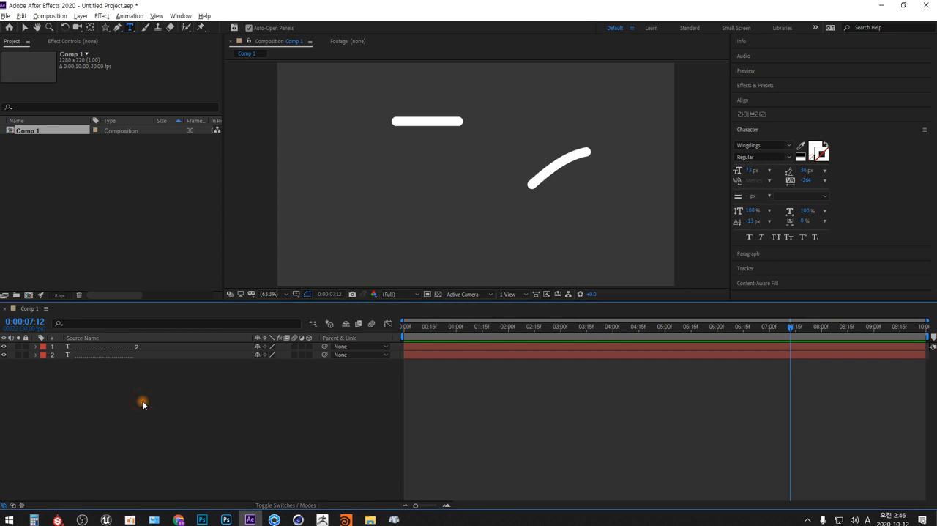
{"action": "right_click", "coordinate": [143, 404]}
{"action": "mouse_move", "coordinate": [222, 298]}
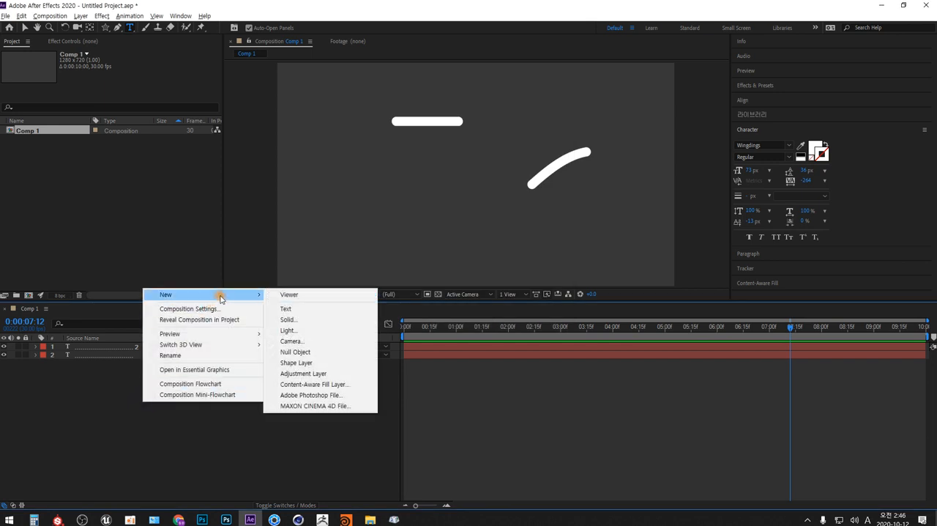
{"action": "left_click", "coordinate": [308, 308]}
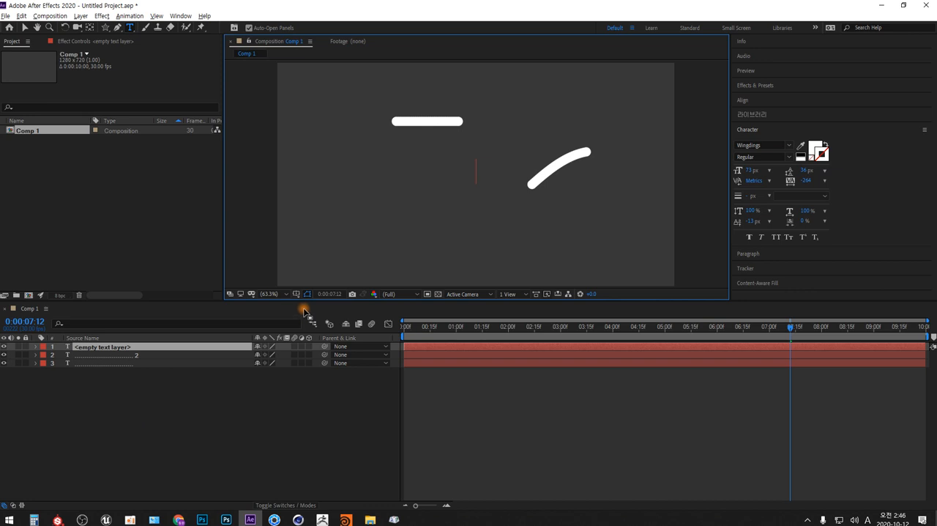
{"action": "type", "text": "u"}
Set the pasted character's font to Wingdings 3, matching the font it was copied from in Character Map.
{"action": "key", "text": "alt+Tab"}
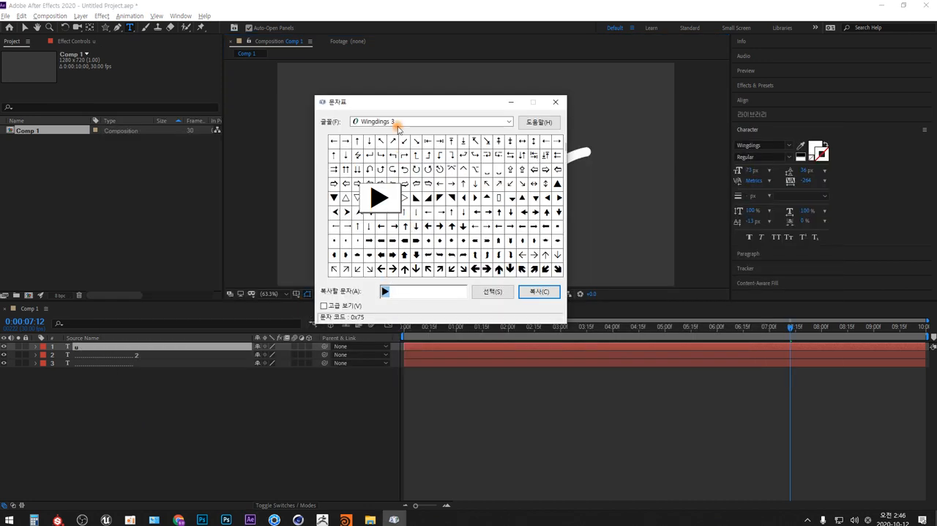
{"action": "key", "text": "alt+Tab"}
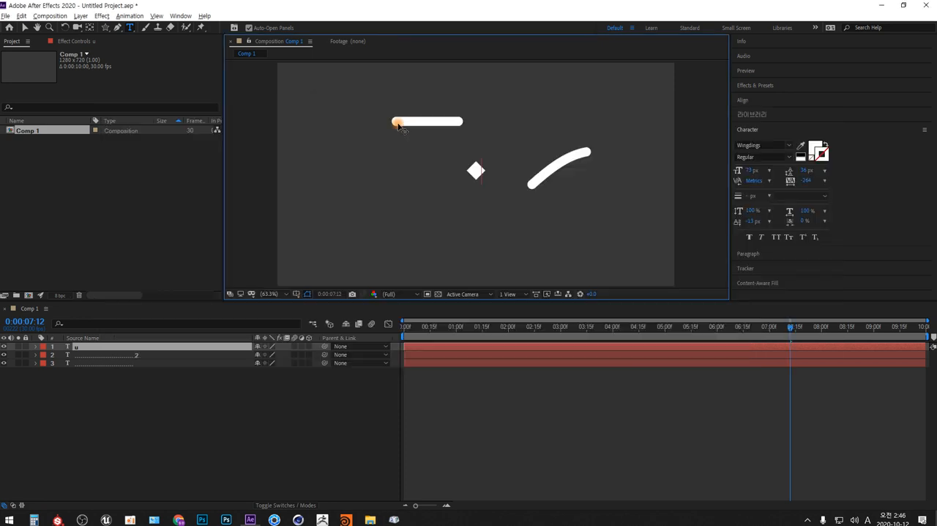
{"action": "left_click", "coordinate": [791, 146]}
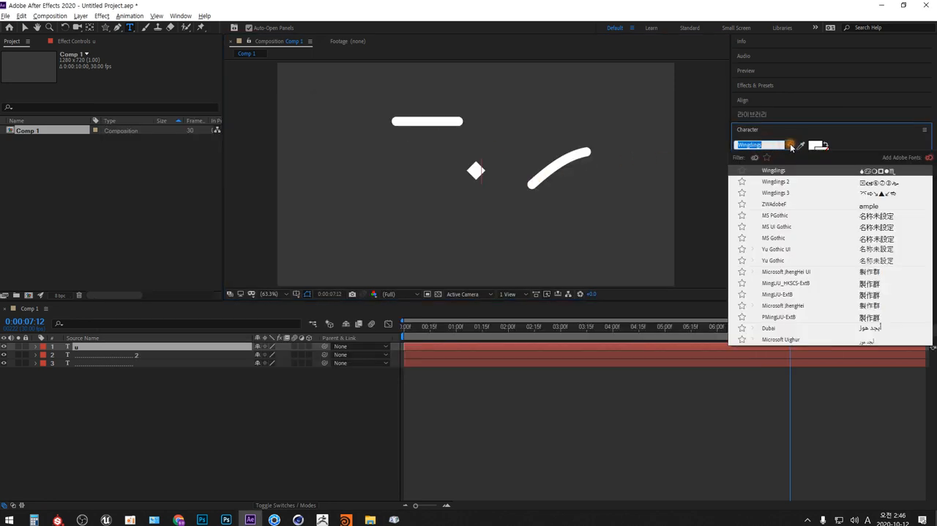
{"action": "left_click", "coordinate": [780, 194]}
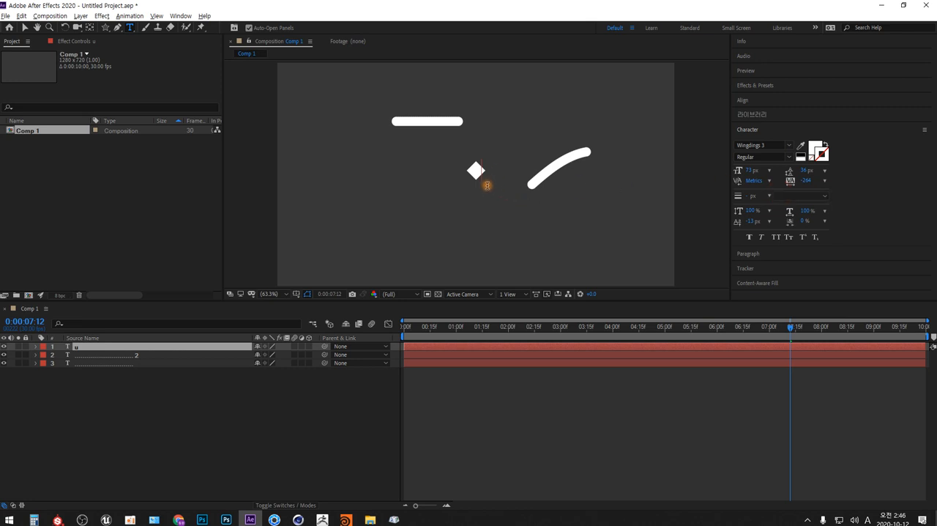
{"action": "double_click", "coordinate": [487, 185]}
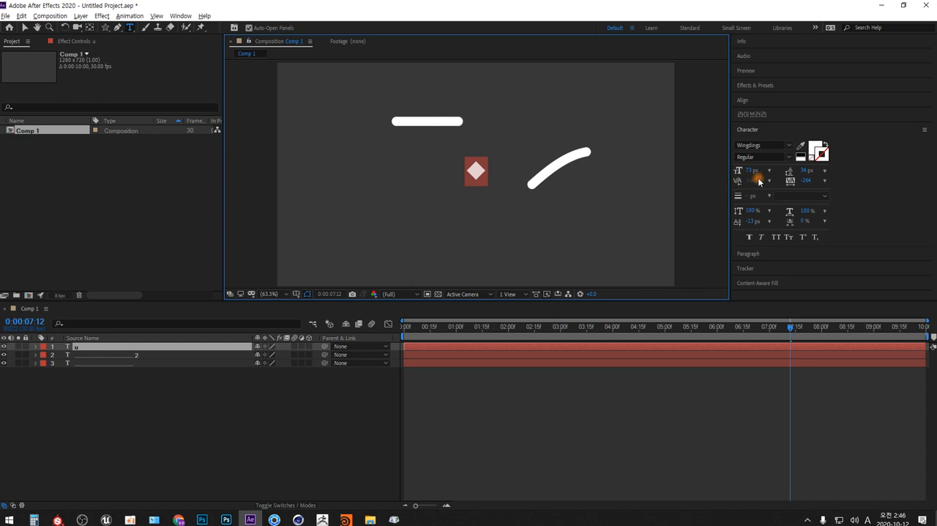
{"action": "left_click", "coordinate": [790, 150]}
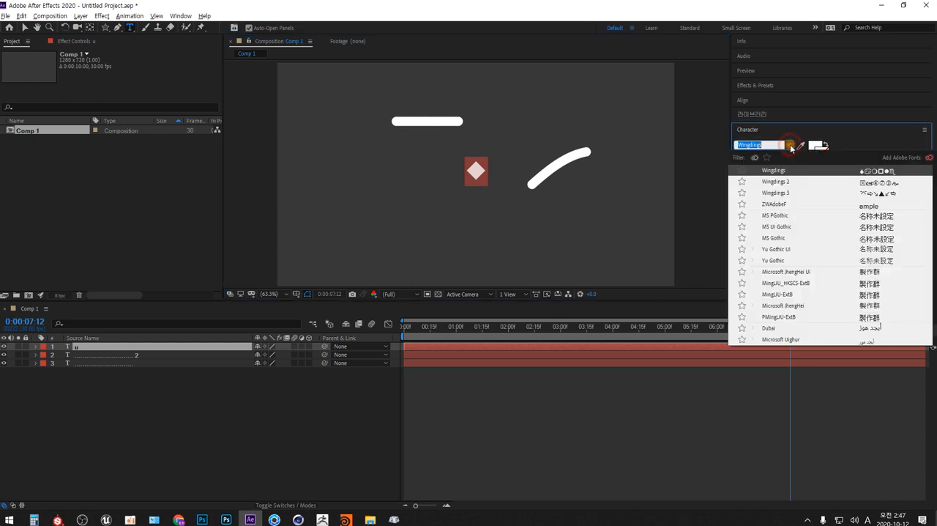
{"action": "left_click", "coordinate": [782, 194]}
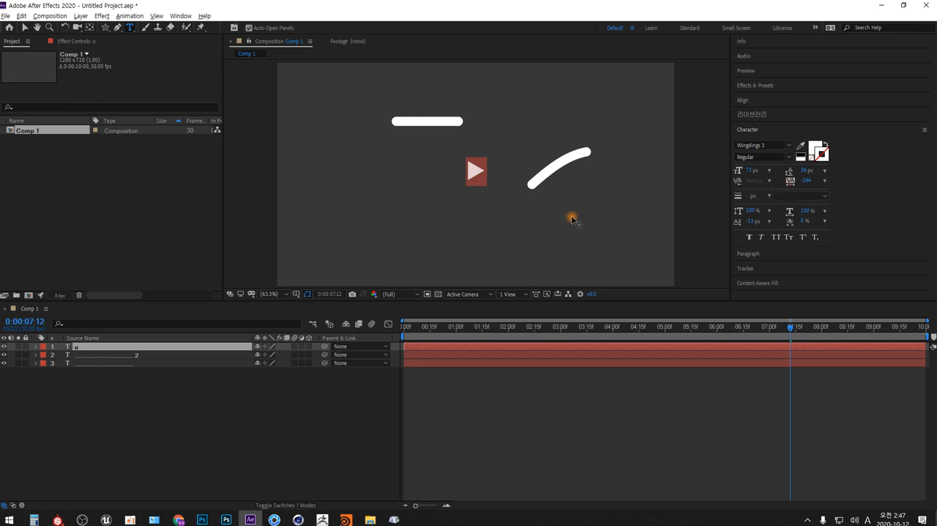
Switch to Character Map, change the font to Wingdings 2 and copy the small solid round dot (0x97).
{"action": "key", "text": "alt+Tab"}
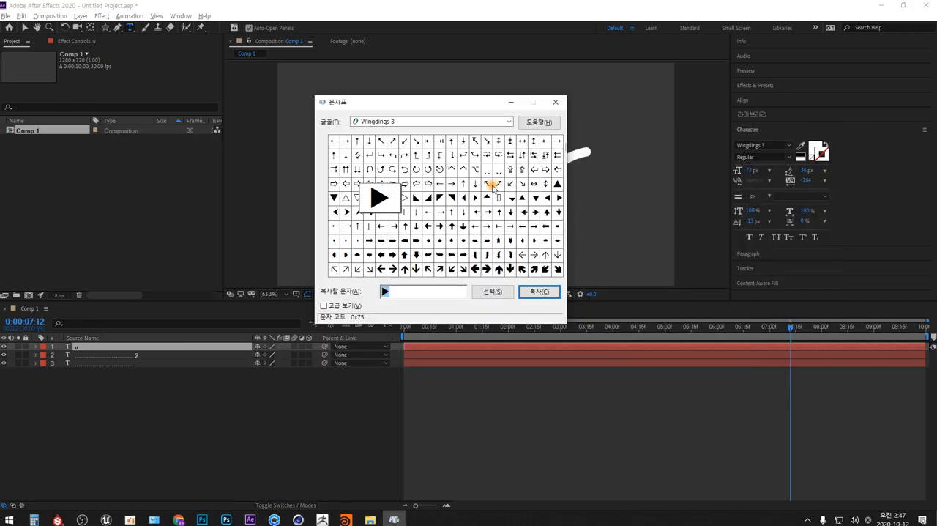
{"action": "left_click", "coordinate": [508, 121]}
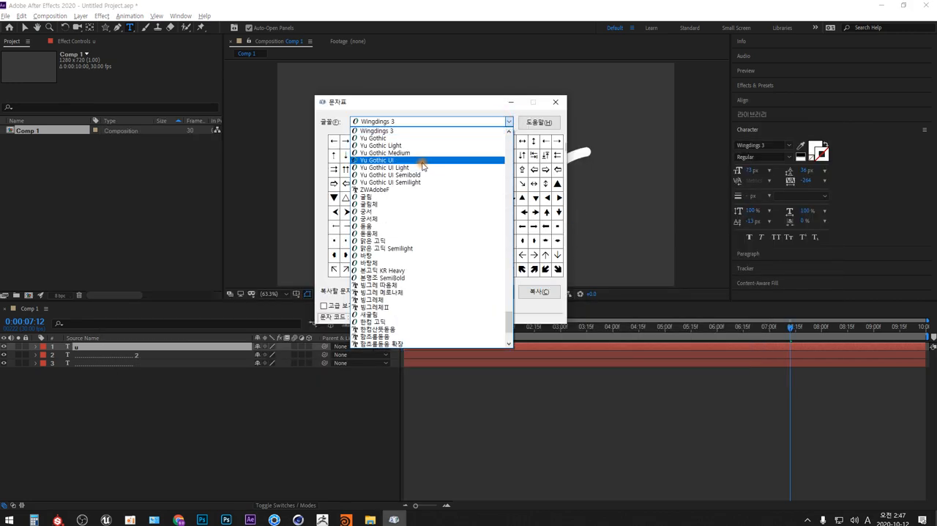
{"action": "scroll", "coordinate": [423, 166], "scroll_direction": "up", "scroll_amount": 3}
{"action": "left_click", "coordinate": [389, 168]}
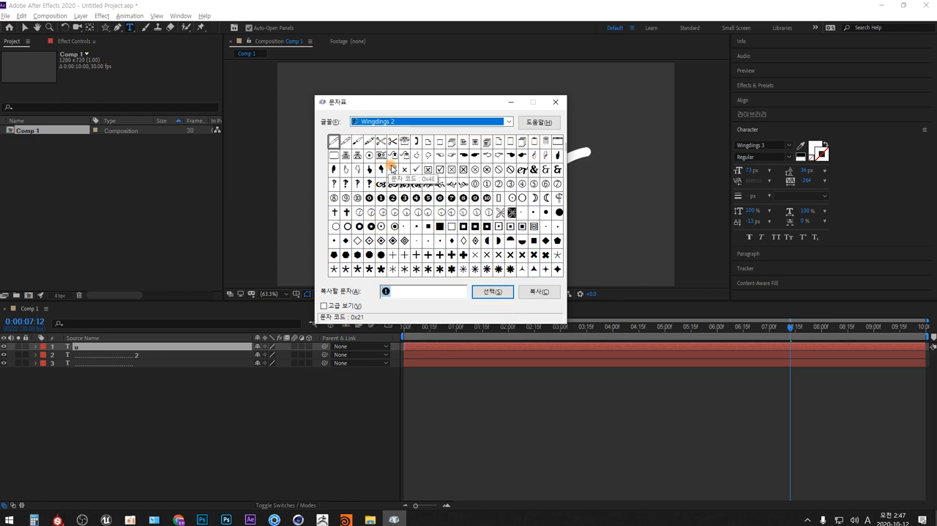
{"action": "left_click", "coordinate": [545, 213]}
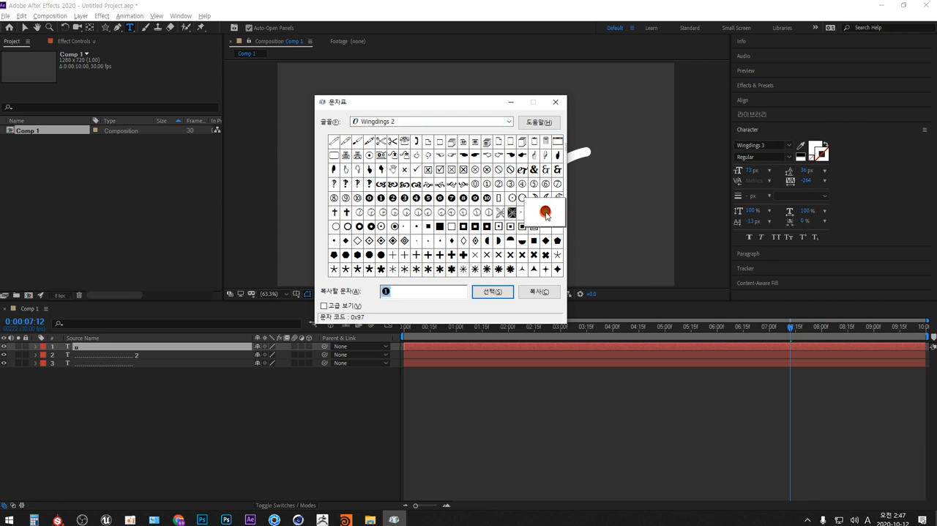
{"action": "left_click", "coordinate": [488, 292]}
{"action": "left_click", "coordinate": [540, 292]}
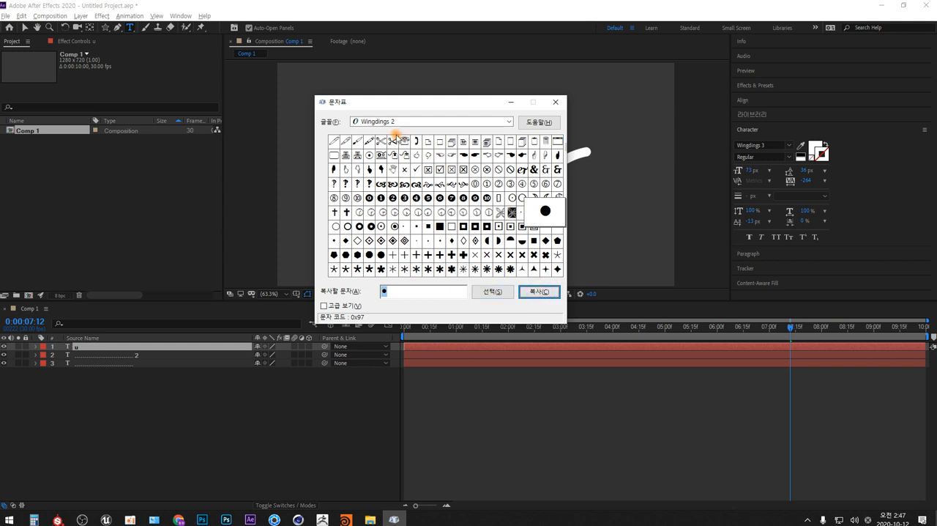
Return to After Effects, insert the copied dot before the triangle in the text layer and set its font to Wingdings 2.
{"action": "left_click", "coordinate": [191, 396]}
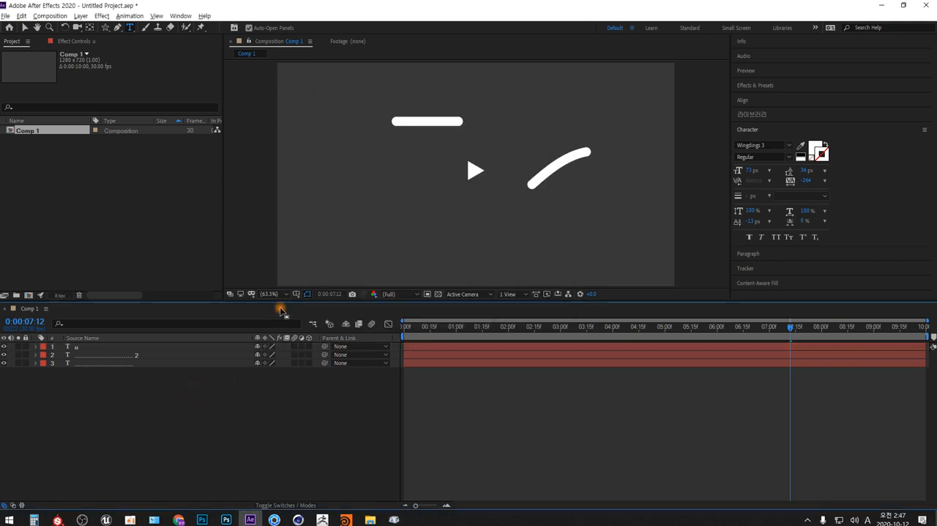
{"action": "left_click", "coordinate": [78, 347]}
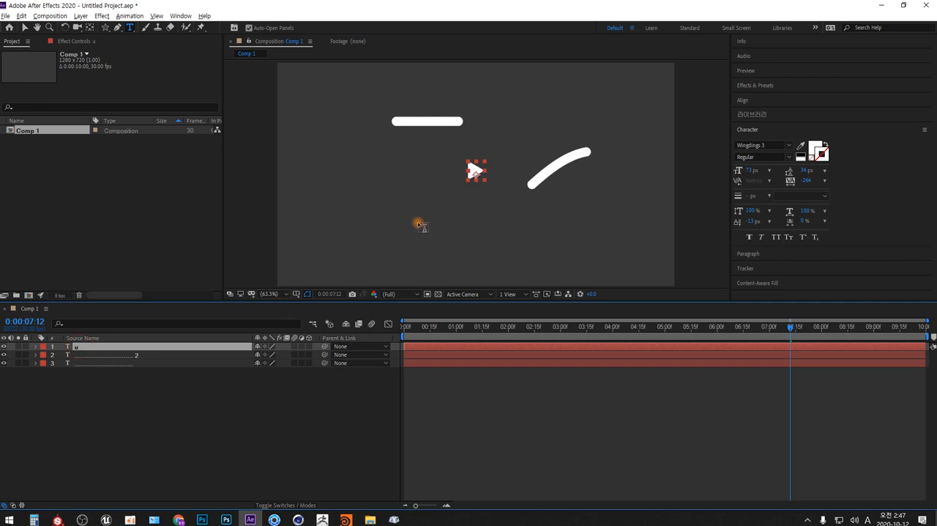
{"action": "left_click", "coordinate": [474, 171]}
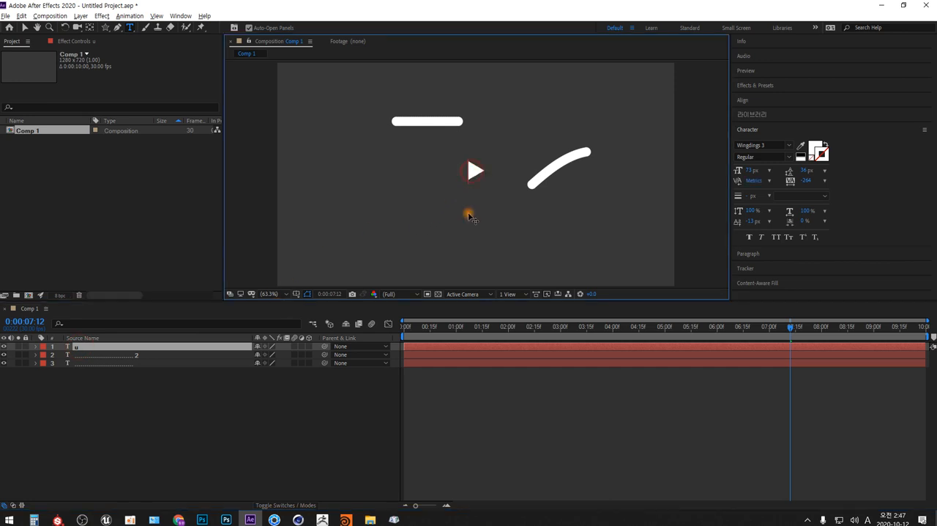
{"action": "type", "text": "h"}
{"action": "key", "text": "shift+Left"}
{"action": "left_click", "coordinate": [789, 147]}
{"action": "scroll", "coordinate": [786, 196], "scroll_direction": "up", "scroll_amount": 1}
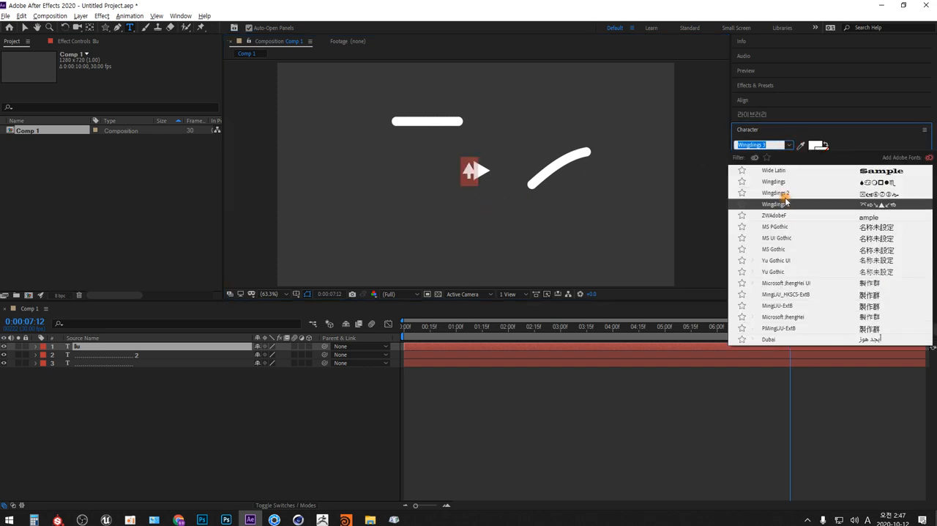
{"action": "left_click", "coordinate": [785, 193]}
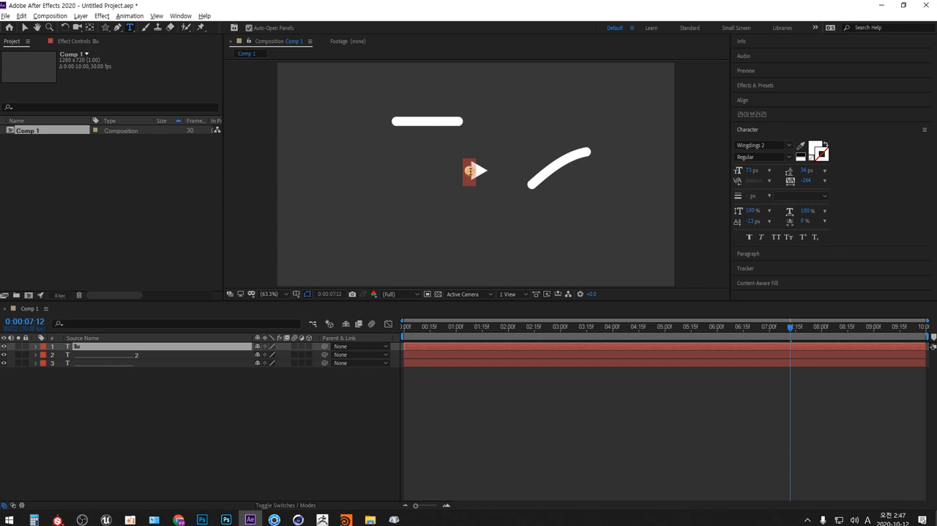
{"action": "left_click", "coordinate": [471, 171]}
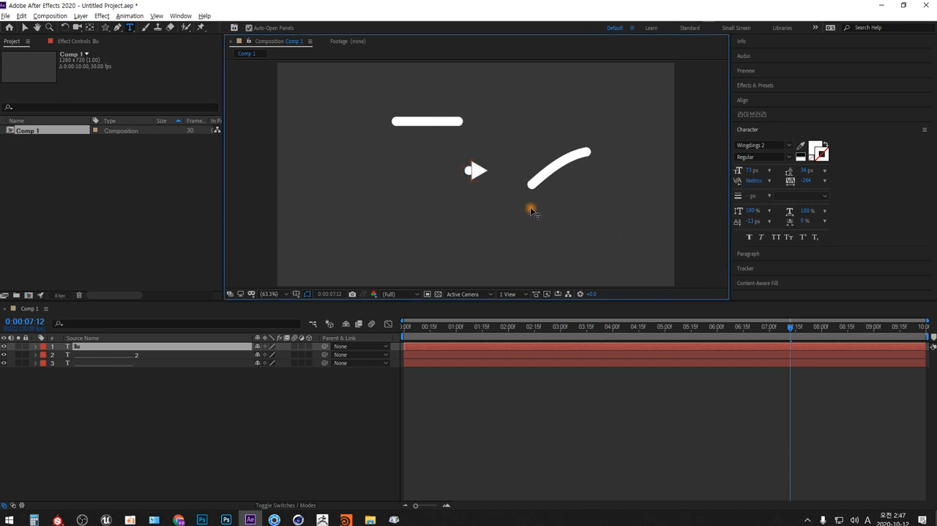
Set the baseline shift of the dot and triangle to 0 px and select only the dot.
{"action": "left_click", "coordinate": [750, 221]}
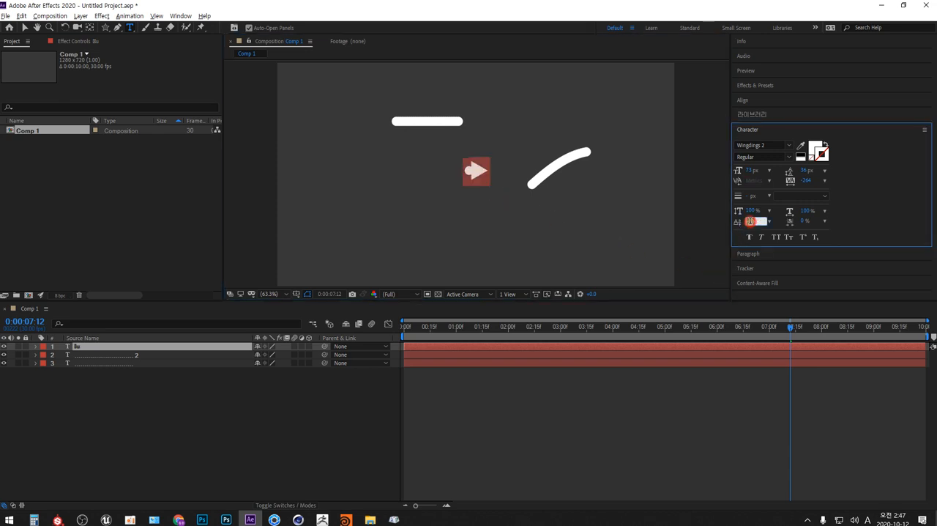
{"action": "key", "text": "Return"}
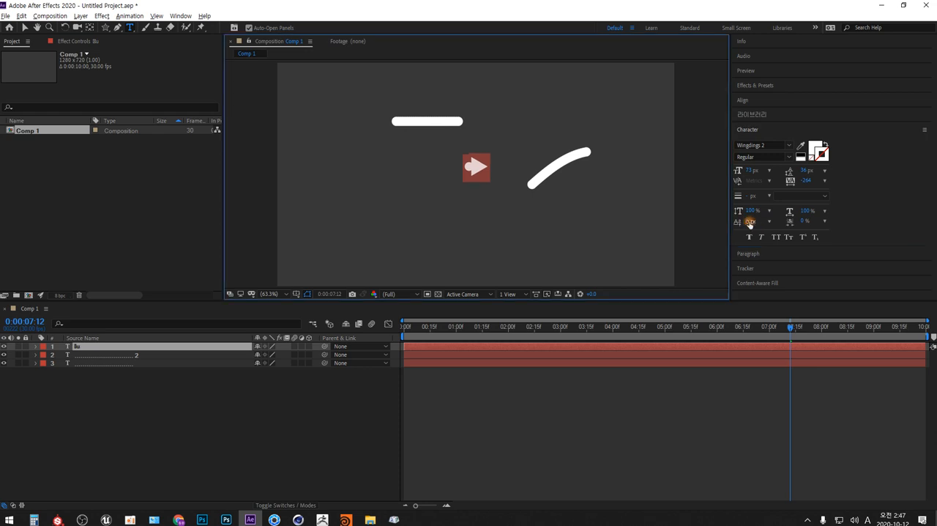
{"action": "left_click", "coordinate": [469, 168]}
{"action": "key", "text": "shift+Left"}
Paste the dot repeatedly before the triangle to form the arrow's shaft, and set the dots' tracking to -455.
{"action": "key", "text": "ctrl+v"}
{"action": "key", "text": "ctrl+v"}
{"action": "key", "text": "ctrl+v"}
{"action": "key", "text": "ctrl+v"}
{"action": "key", "text": "ctrl+v"}
{"action": "key", "text": "ctrl+v"}
{"action": "key", "text": "ctrl+v"}
{"action": "key", "text": "ctrl+v"}
{"action": "key", "text": "ctrl+v"}
{"action": "key", "text": "ctrl+v"}
{"action": "key", "text": "ctrl+v"}
{"action": "key", "text": "ctrl+v"}
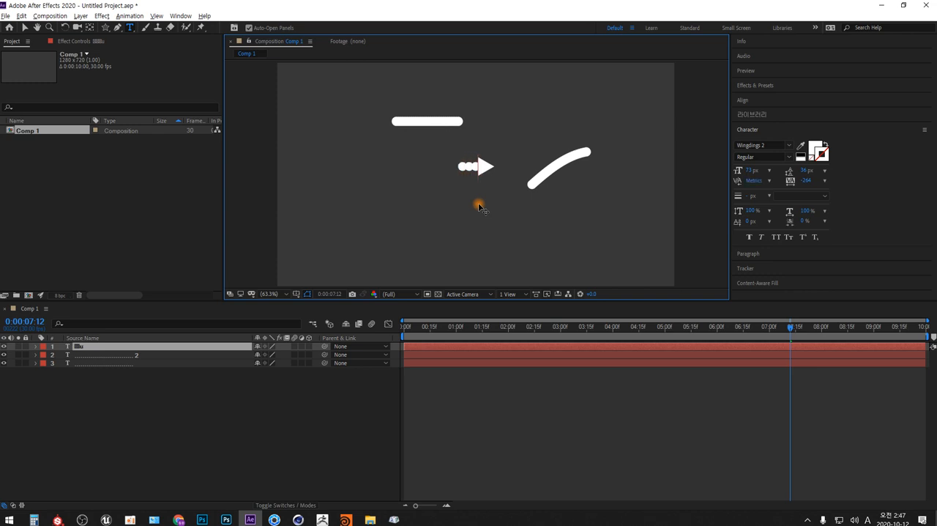
{"action": "key", "text": "ctrl+v"}
{"action": "key", "text": "ctrl+v"}
{"action": "key", "text": "ctrl+v"}
{"action": "key", "text": "ctrl+v"}
{"action": "key", "text": "ctrl+v"}
{"action": "key", "text": "ctrl+v"}
{"action": "key", "text": "ctrl+v"}
{"action": "key", "text": "ctrl+v"}
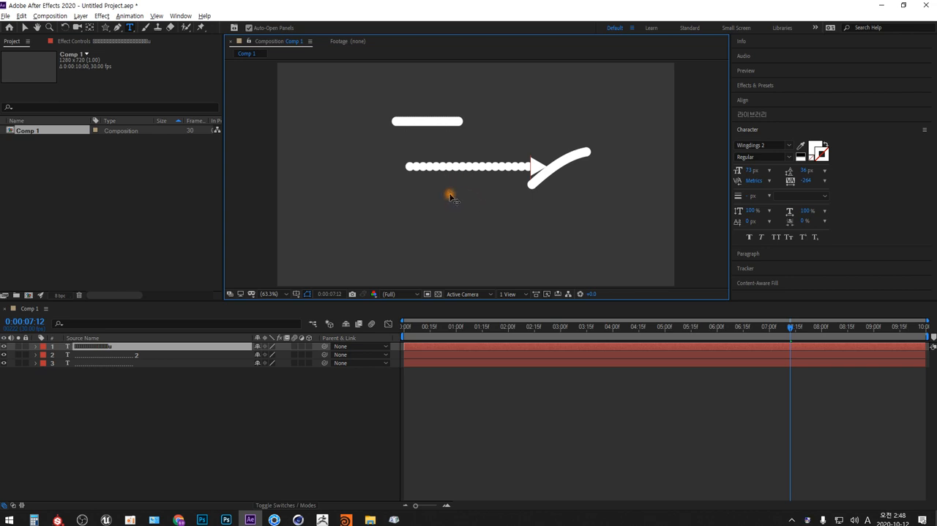
{"action": "key", "text": "ctrl+v"}
{"action": "key", "text": "ctrl+v"}
{"action": "key", "text": "ctrl+v"}
{"action": "key", "text": "ctrl+v"}
{"action": "key", "text": "ctrl+v"}
{"action": "key", "text": "ctrl+v"}
{"action": "key", "text": "ctrl+v"}
{"action": "key", "text": "ctrl+v"}
{"action": "key", "text": "ctrl+v"}
{"action": "key", "text": "ctrl+v"}
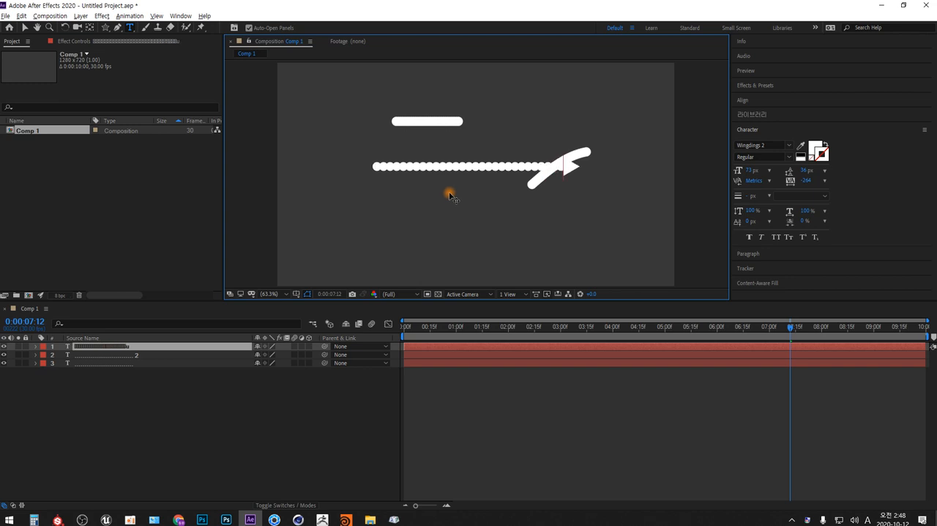
{"action": "key", "text": "ctrl+v"}
{"action": "key", "text": "ctrl+v"}
{"action": "key", "text": "ctrl+v"}
{"action": "key", "text": "ctrl+v"}
{"action": "key", "text": "ctrl+a"}
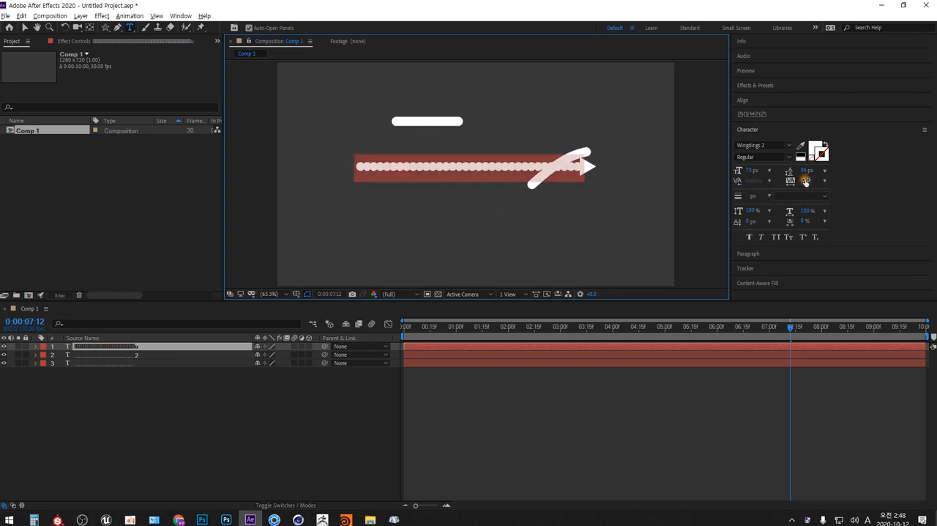
{"action": "left_click_drag", "start_coordinate": [805, 181], "coordinate": [716, 184]}
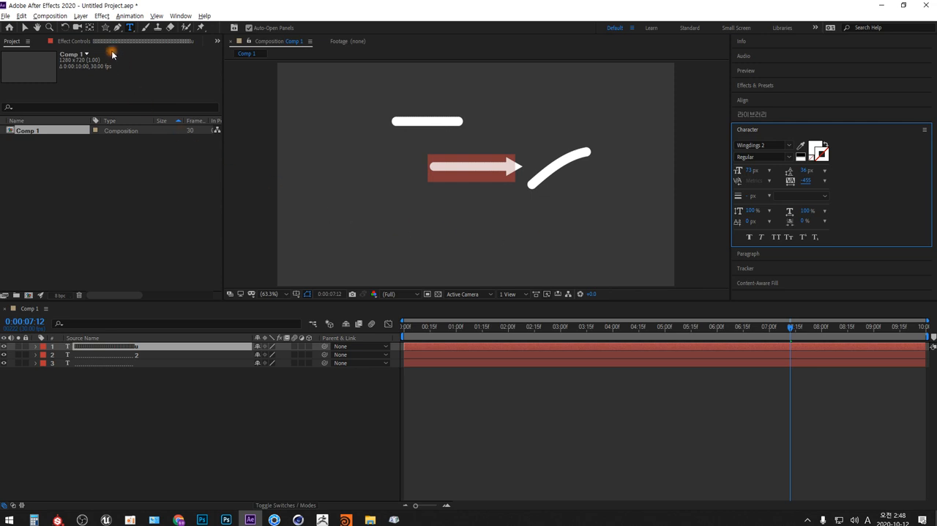
Draw a large rounded rectangle mask on the arrow text layer, around the arrow in the composition.
{"action": "left_click", "coordinate": [105, 27]}
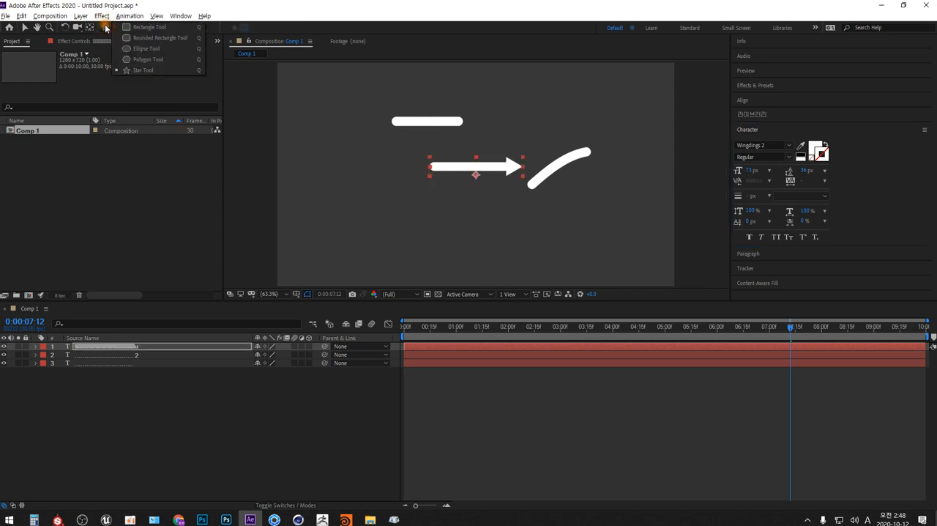
{"action": "left_click", "coordinate": [149, 39]}
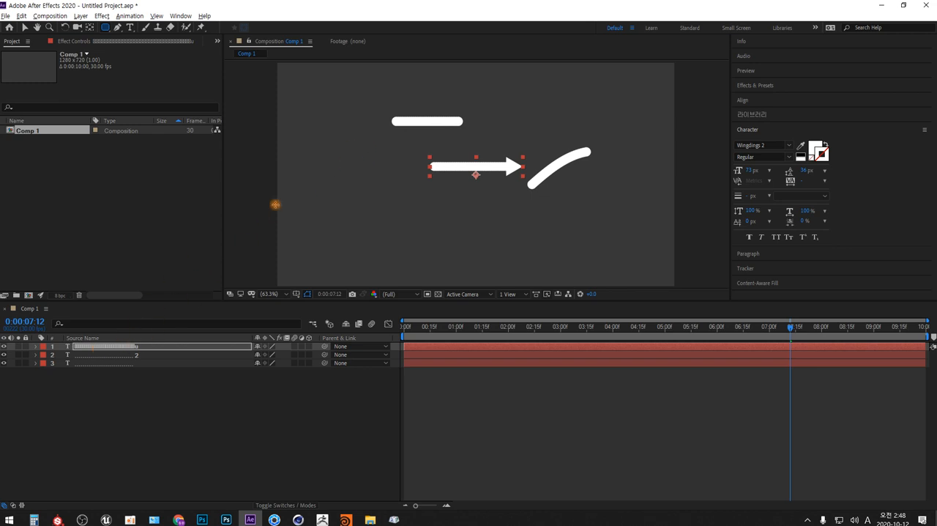
{"action": "left_click_drag", "start_coordinate": [357, 132], "coordinate": [576, 254]}
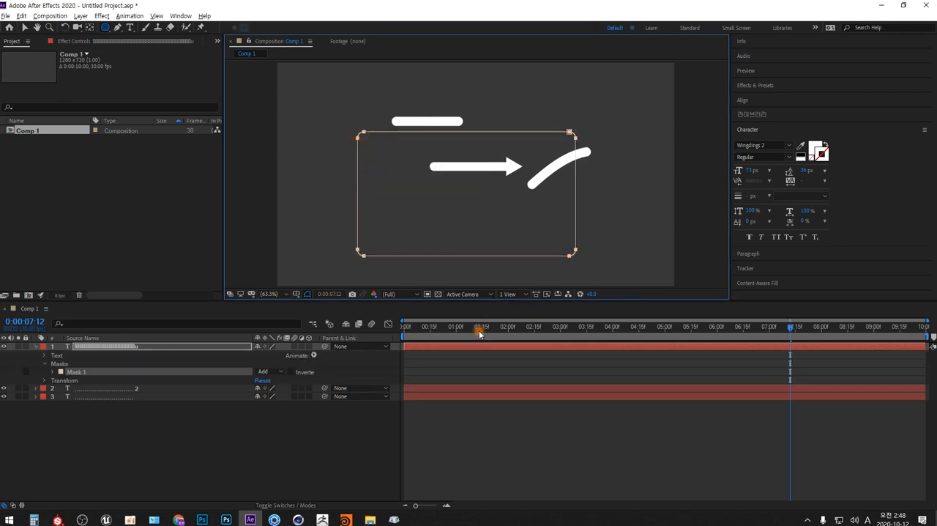
Set the arrow text layer's Path option to Mask 1 so the arrow follows the rounded rectangle.
{"action": "left_click", "coordinate": [45, 356]}
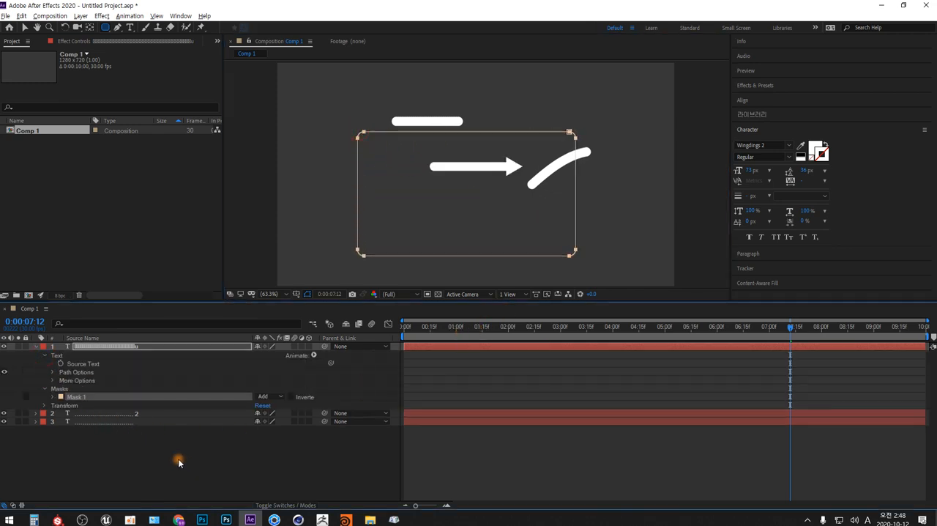
{"action": "left_click", "coordinate": [52, 372]}
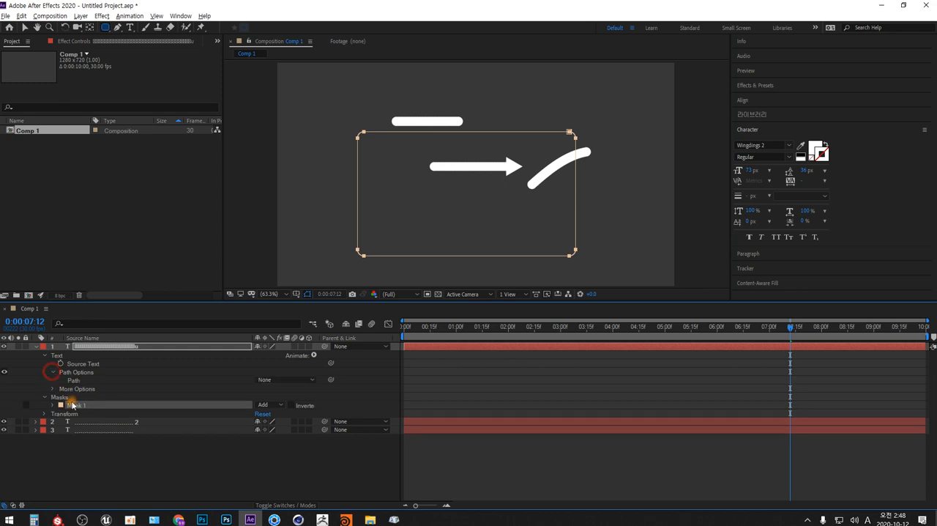
{"action": "left_click", "coordinate": [311, 384]}
{"action": "left_click", "coordinate": [306, 403]}
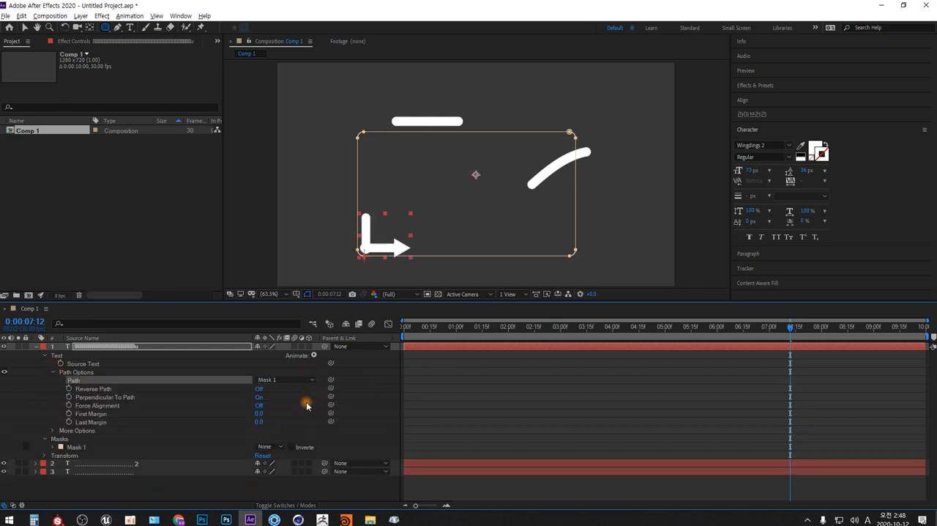
Set the arrow text's baseline shift to -26 px to centre it on the rounded rectangle path.
{"action": "left_click", "coordinate": [286, 294]}
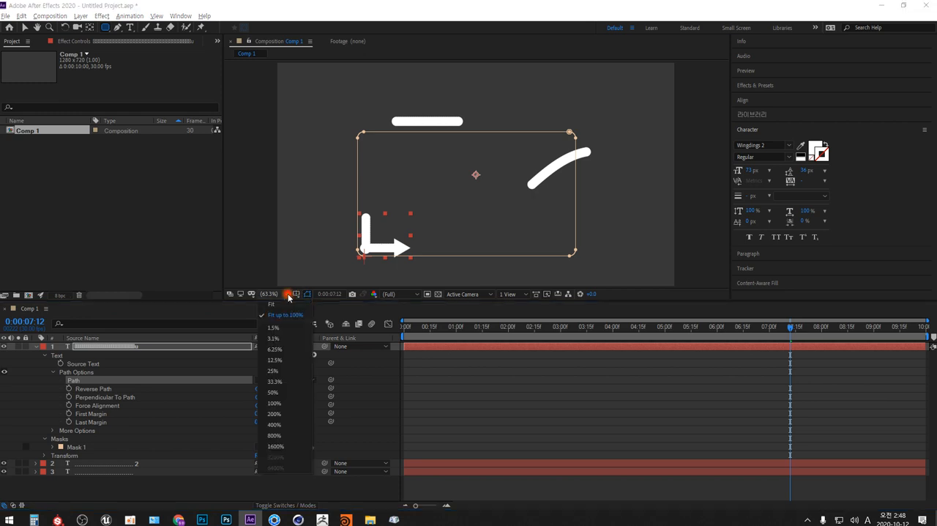
{"action": "left_click", "coordinate": [278, 402]}
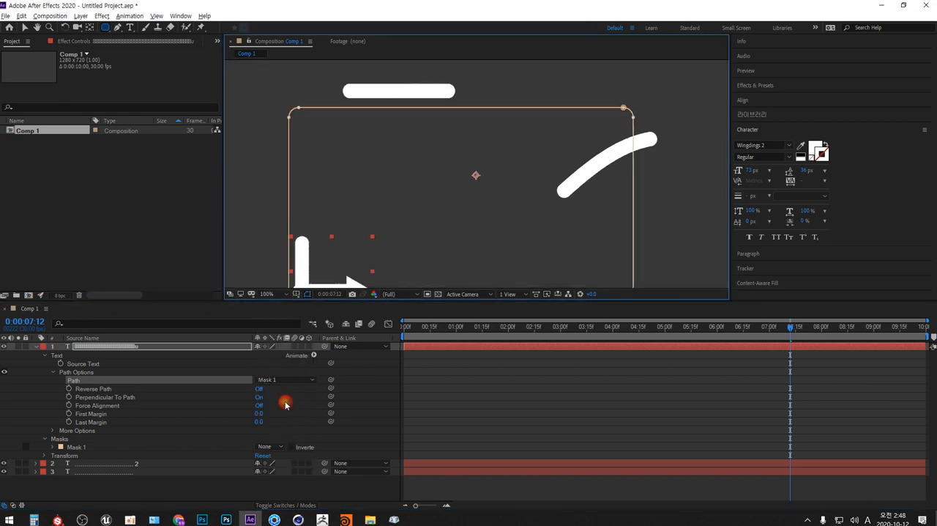
{"action": "left_click_drag", "start_coordinate": [383, 301], "coordinate": [379, 361]}
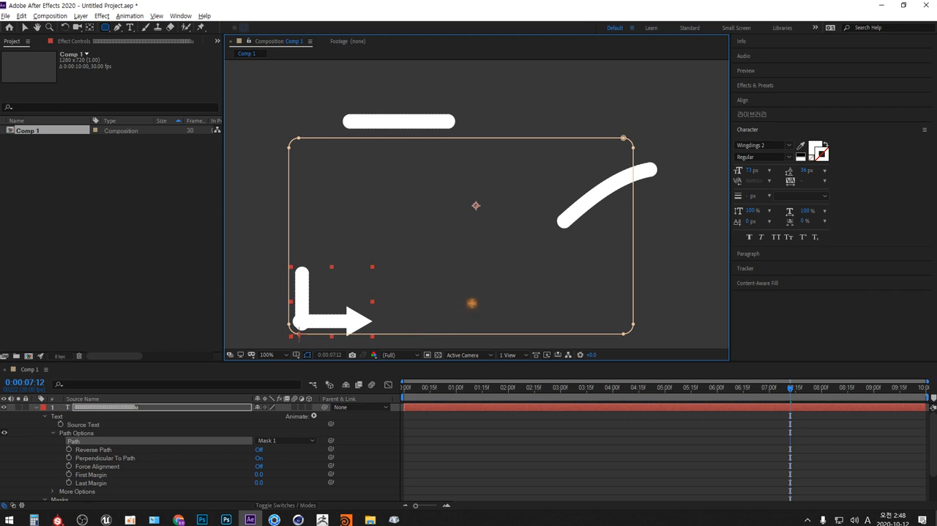
{"action": "key", "text": "h"}
{"action": "left_click_drag", "start_coordinate": [473, 305], "coordinate": [495, 255]}
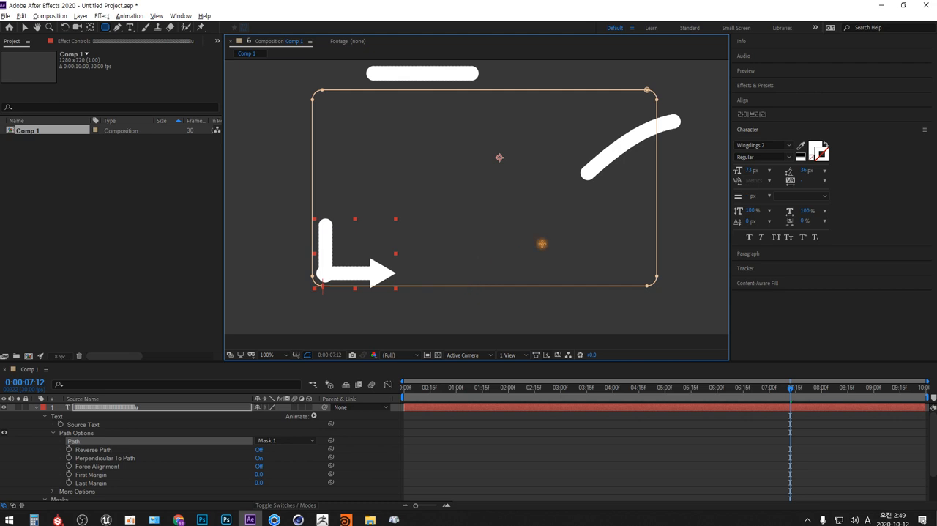
{"action": "left_click", "coordinate": [747, 223]}
{"action": "left_click_drag", "start_coordinate": [747, 223], "coordinate": [725, 216]}
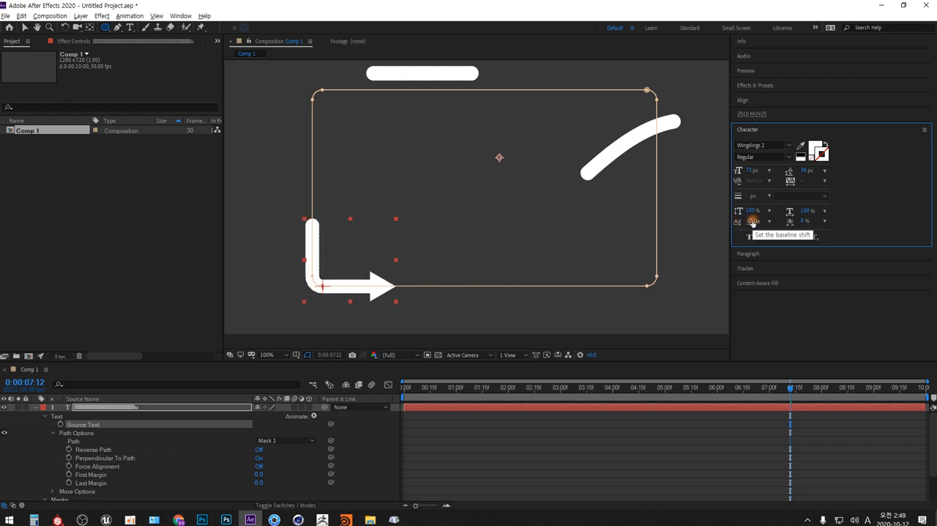
{"action": "left_click", "coordinate": [752, 222]}
{"action": "key", "text": "Up"}
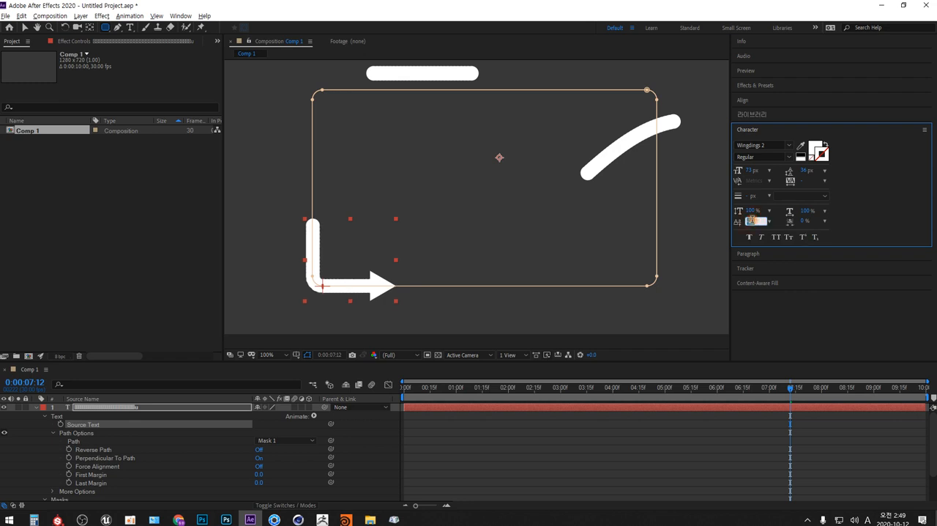
{"action": "left_click", "coordinate": [692, 234]}
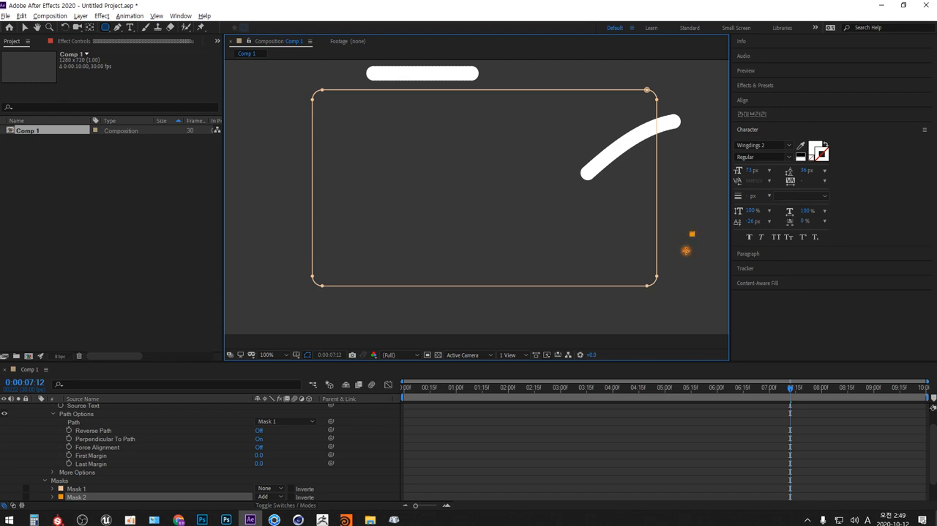
{"action": "key", "text": "ctrl+z"}
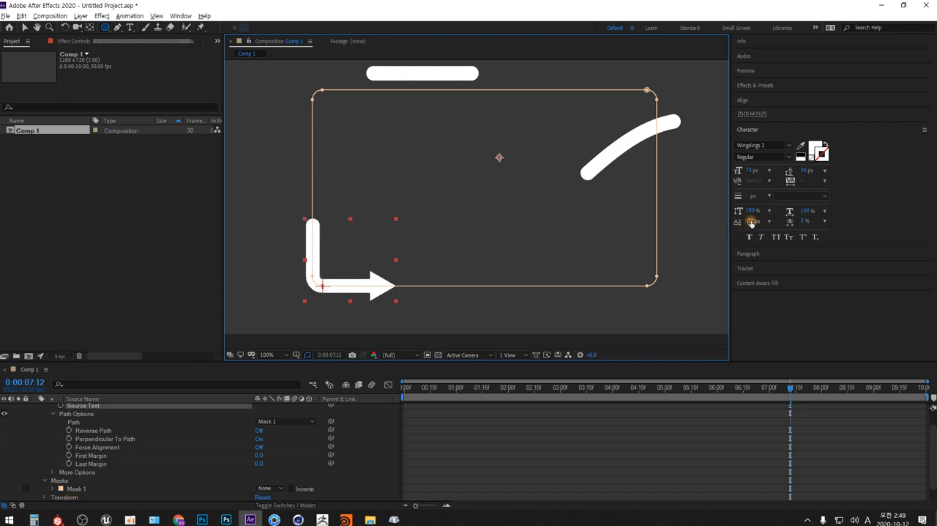
{"action": "left_click", "coordinate": [752, 222]}
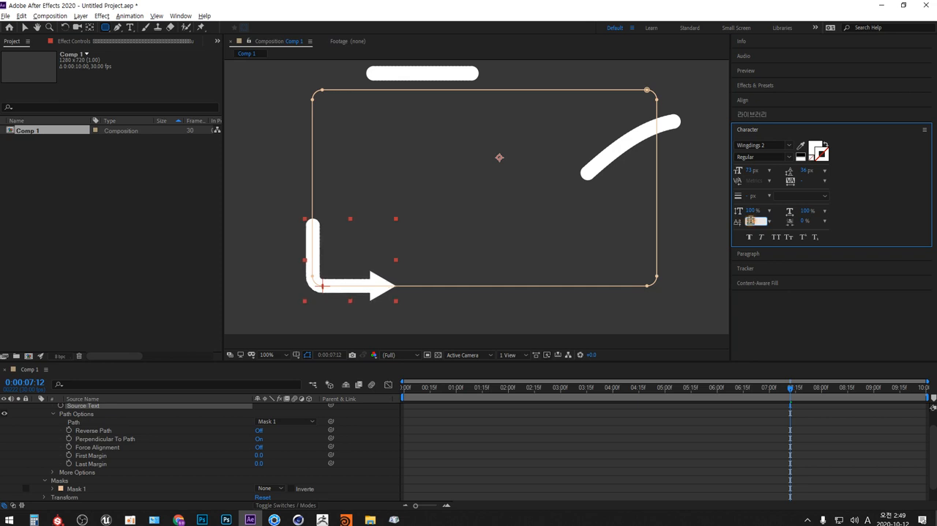
{"action": "left_click", "coordinate": [754, 211]}
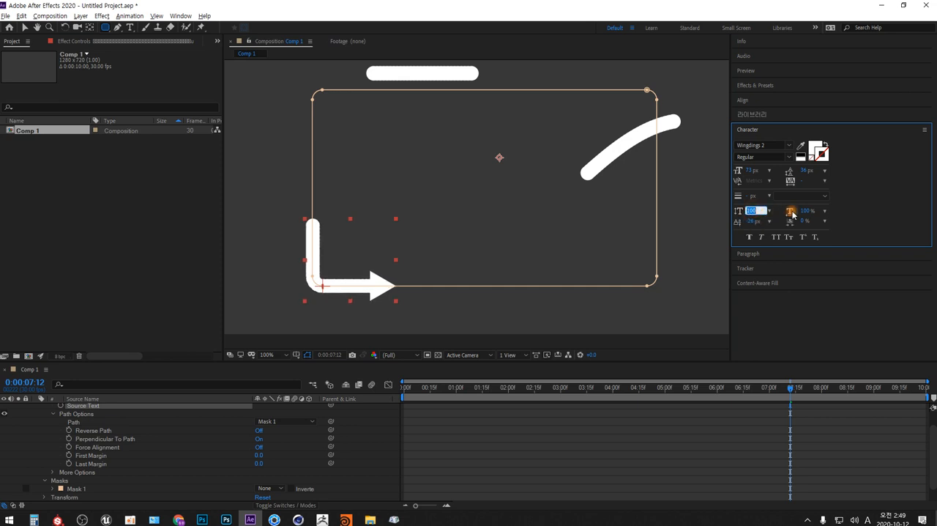
{"action": "left_click", "coordinate": [762, 331]}
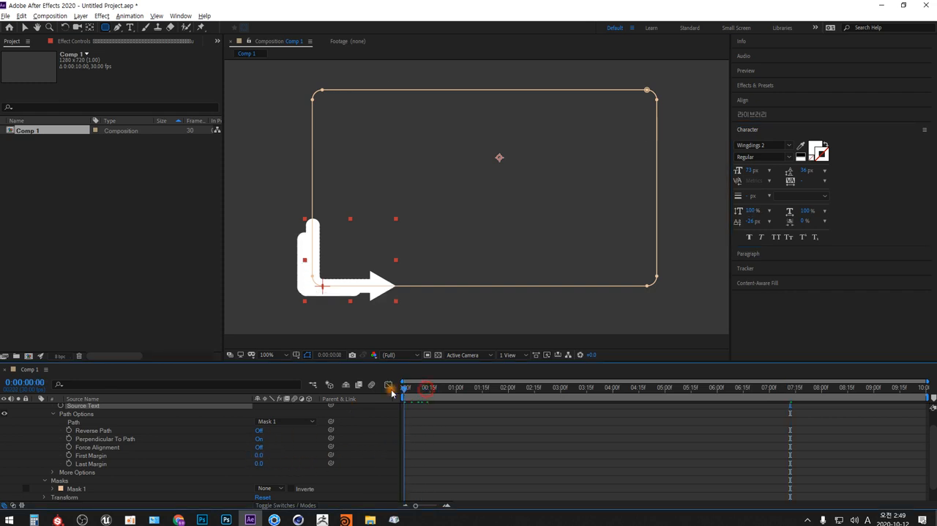
Reset the Default workspace to its saved layout and enlarge the timeline area.
{"action": "left_click_drag", "start_coordinate": [423, 388], "coordinate": [373, 399]}
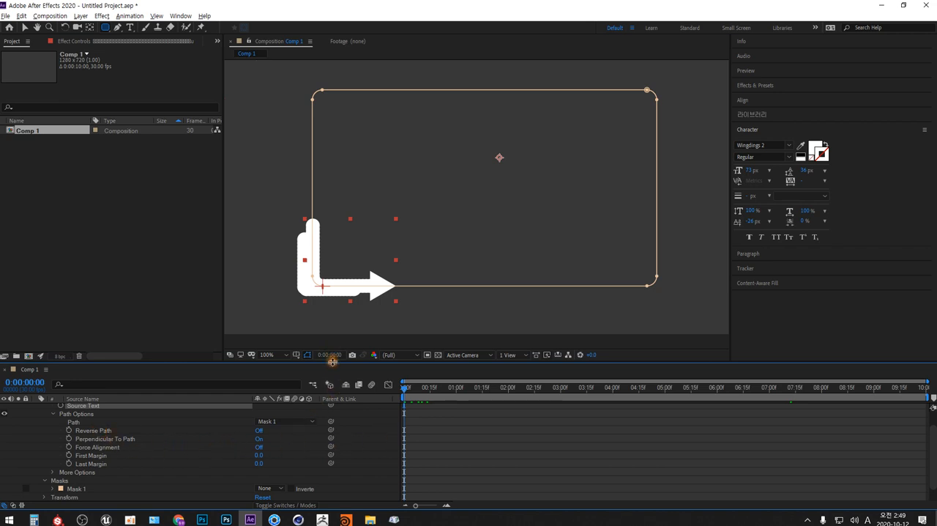
{"action": "left_click_drag", "start_coordinate": [332, 360], "coordinate": [336, 350]}
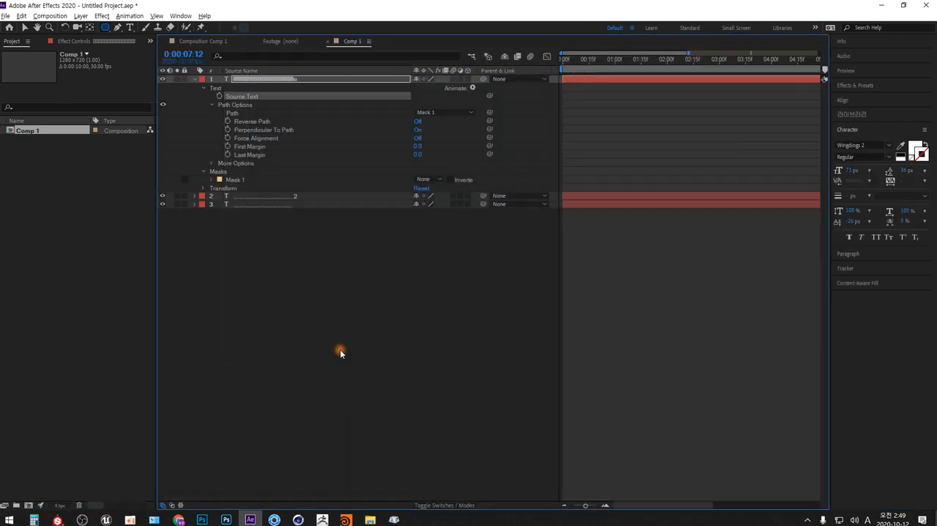
{"action": "left_click", "coordinate": [180, 16]}
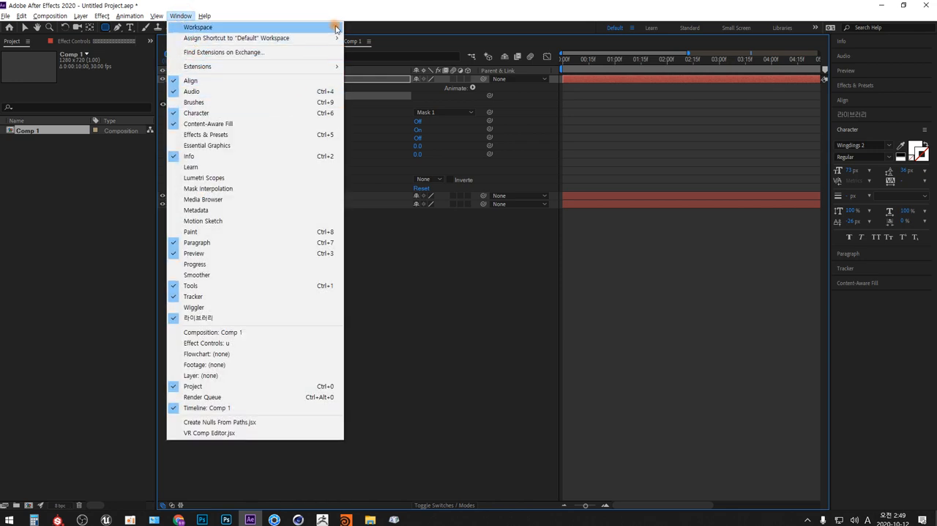
{"action": "mouse_move", "coordinate": [337, 30]}
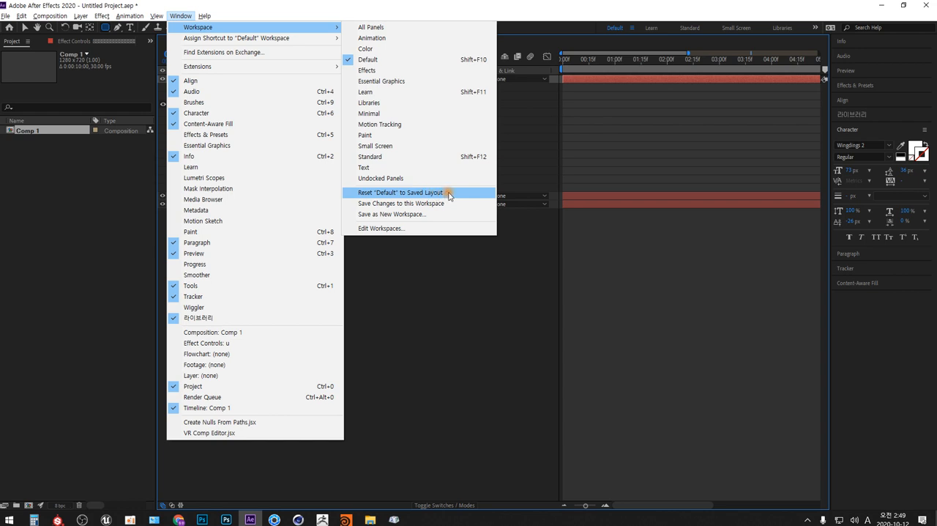
{"action": "left_click", "coordinate": [449, 195]}
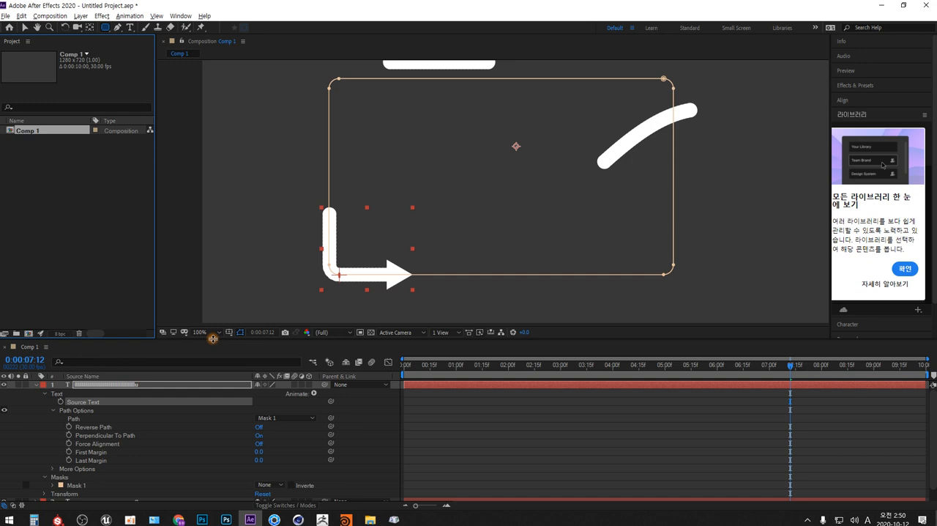
{"action": "left_click_drag", "start_coordinate": [212, 339], "coordinate": [211, 268]}
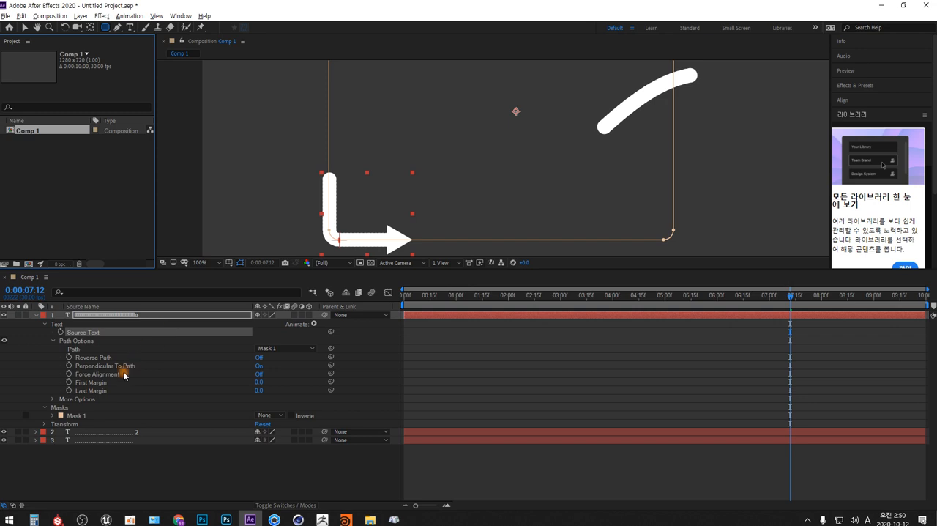
Delete the dotted text layer whose name ends in 2 and fit the whole composition in the viewer.
{"action": "left_click", "coordinate": [101, 433]}
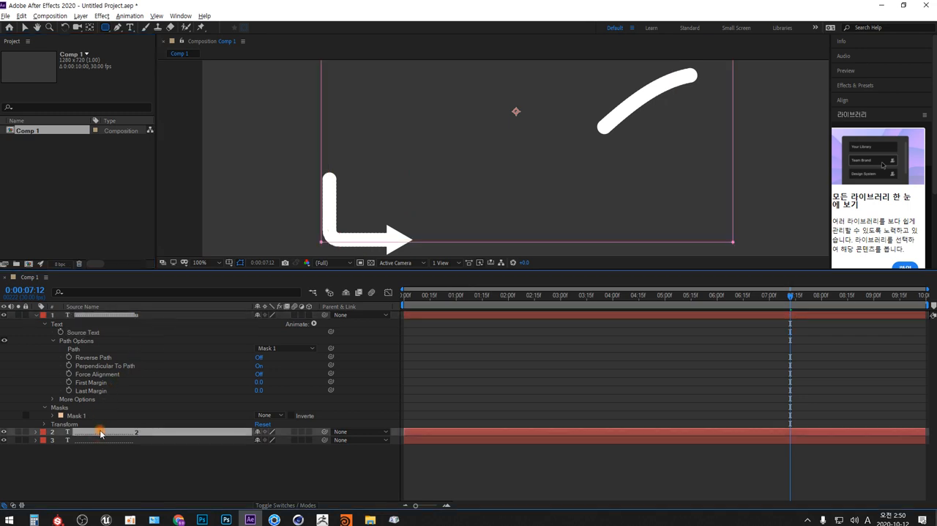
{"action": "key", "text": "Delete"}
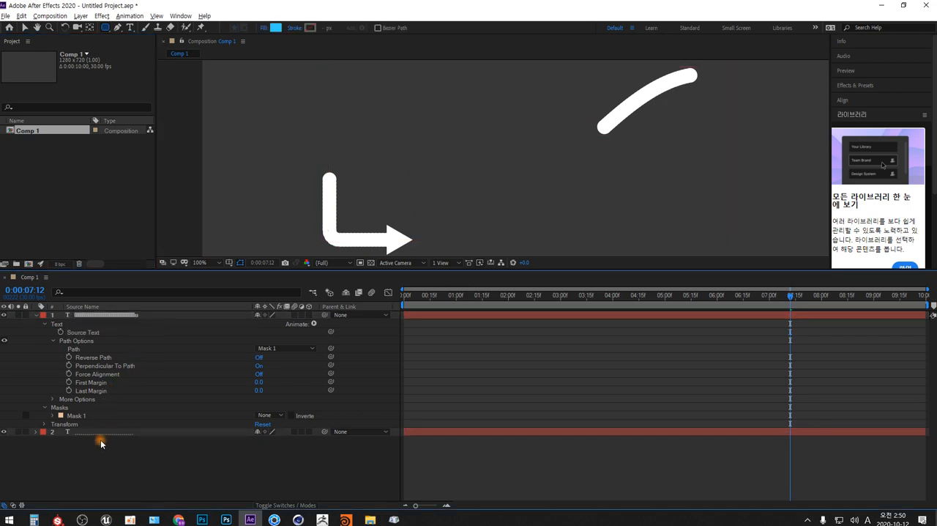
{"action": "left_click", "coordinate": [217, 263]}
{"action": "left_click", "coordinate": [207, 361]}
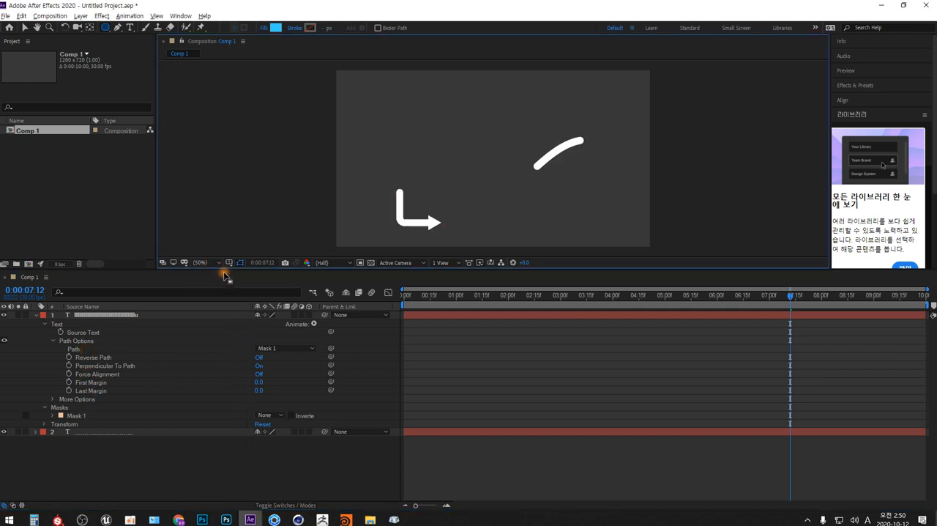
{"action": "left_click_drag", "start_coordinate": [223, 269], "coordinate": [226, 317]}
{"action": "left_click", "coordinate": [252, 376]}
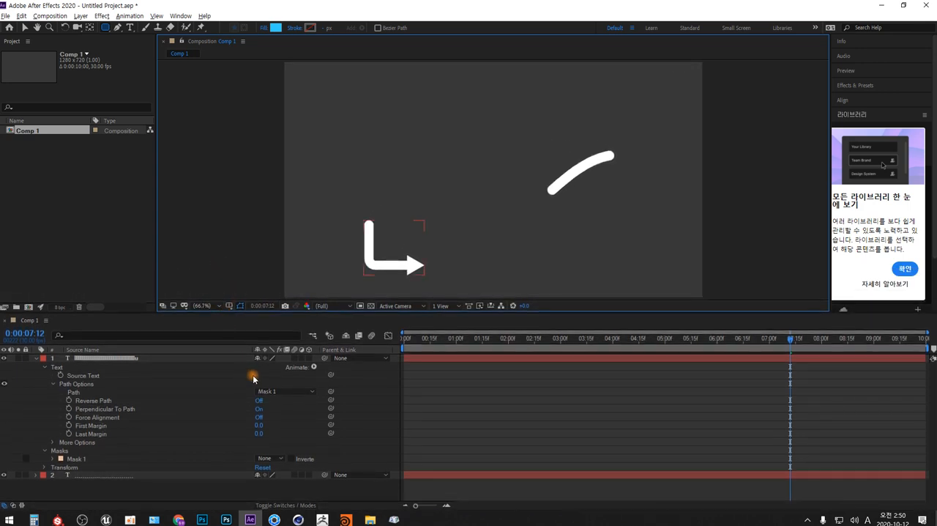
Animate the arrow along the mask by keyframing First Margin at 0.0 on the first frame and a shifted value at the composition's end.
{"action": "left_click", "coordinate": [90, 426]}
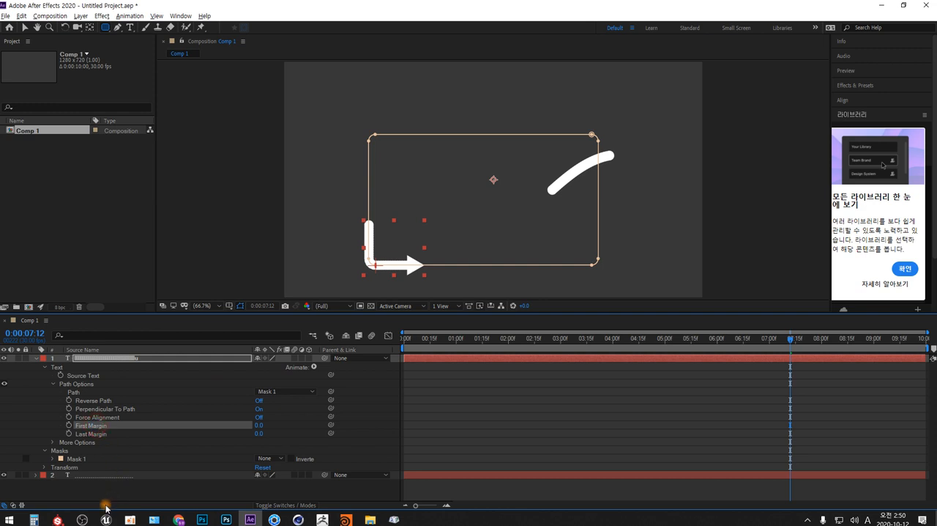
{"action": "left_click", "coordinate": [69, 425]}
{"action": "left_click_drag", "start_coordinate": [790, 425], "coordinate": [404, 429]}
{"action": "left_click_drag", "start_coordinate": [566, 337], "coordinate": [924, 337]}
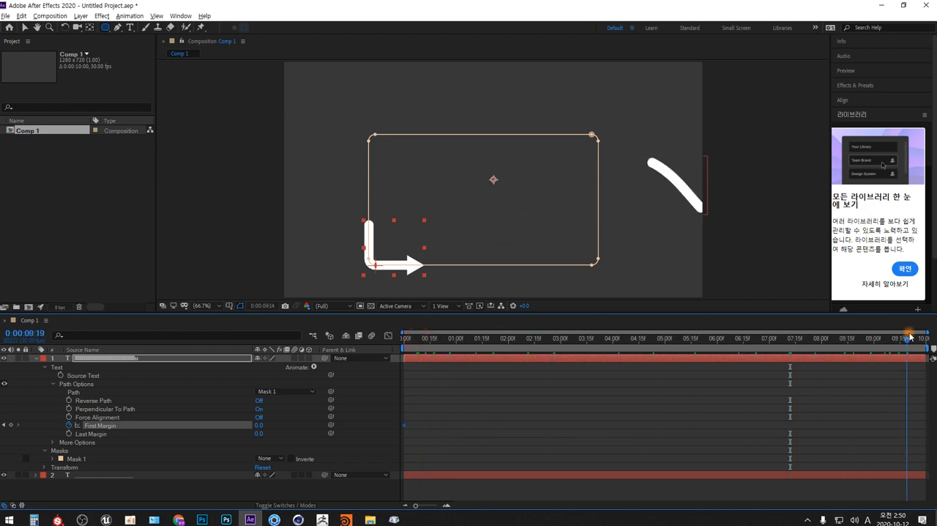
{"action": "left_click_drag", "start_coordinate": [259, 426], "coordinate": [866, 403]}
{"action": "left_click_drag", "start_coordinate": [268, 424], "coordinate": [188, 417]}
{"action": "left_click_drag", "start_coordinate": [453, 345], "coordinate": [329, 369]}
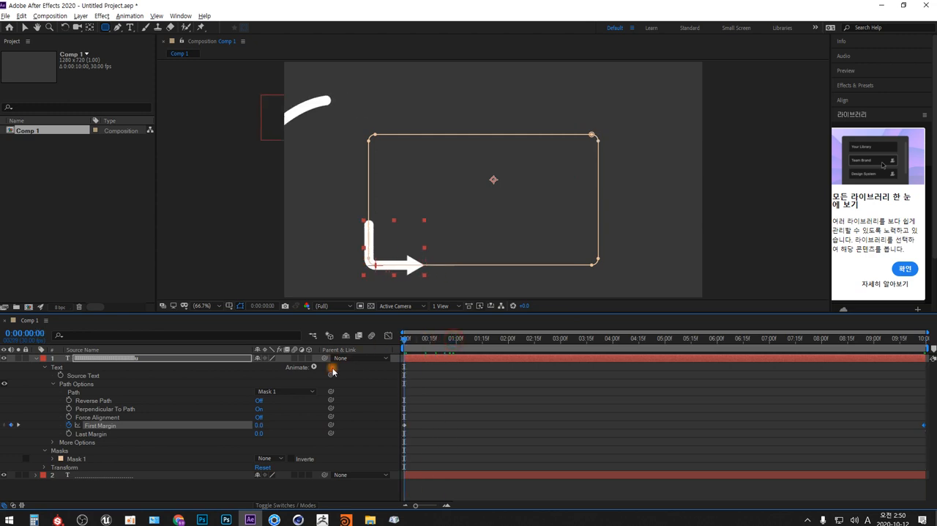
Collapse the arrow text layer, deselect it and preview the composition's animation from the first frame.
{"action": "left_click", "coordinate": [36, 358]}
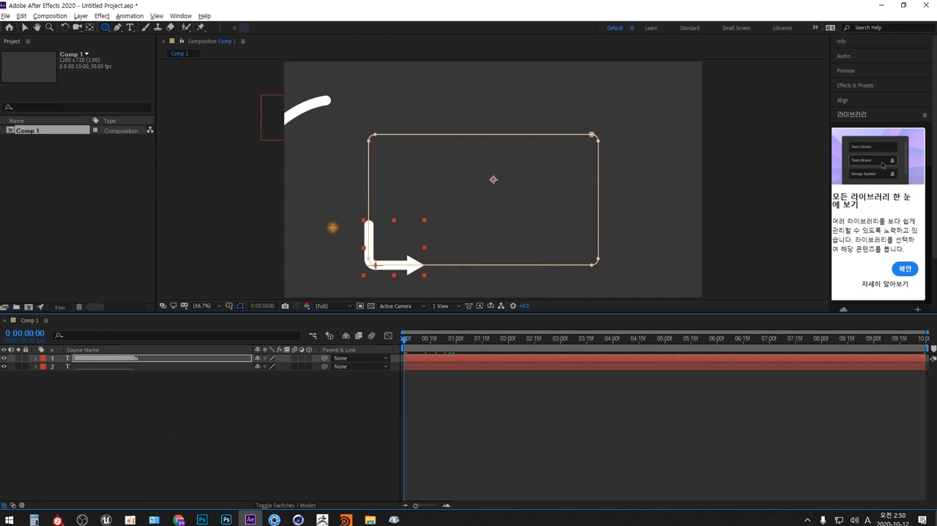
{"action": "left_click", "coordinate": [305, 431]}
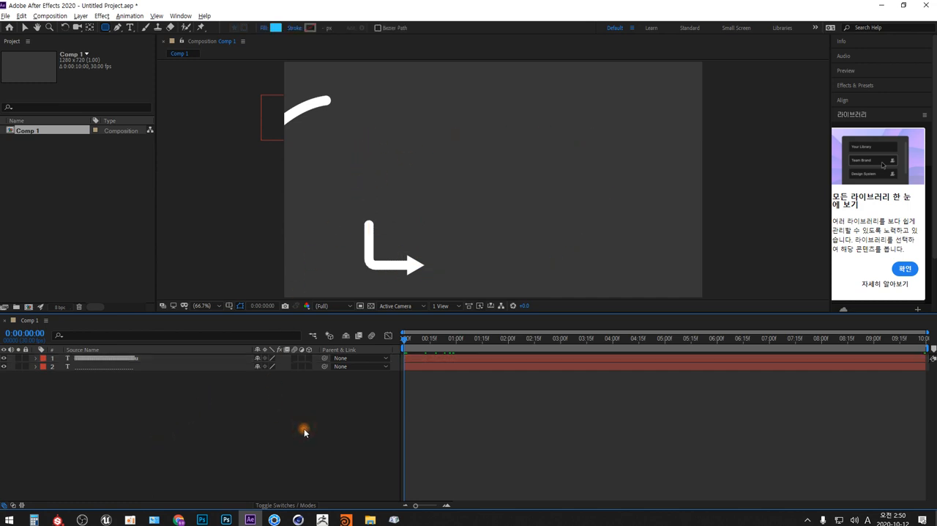
{"action": "key", "text": "space"}
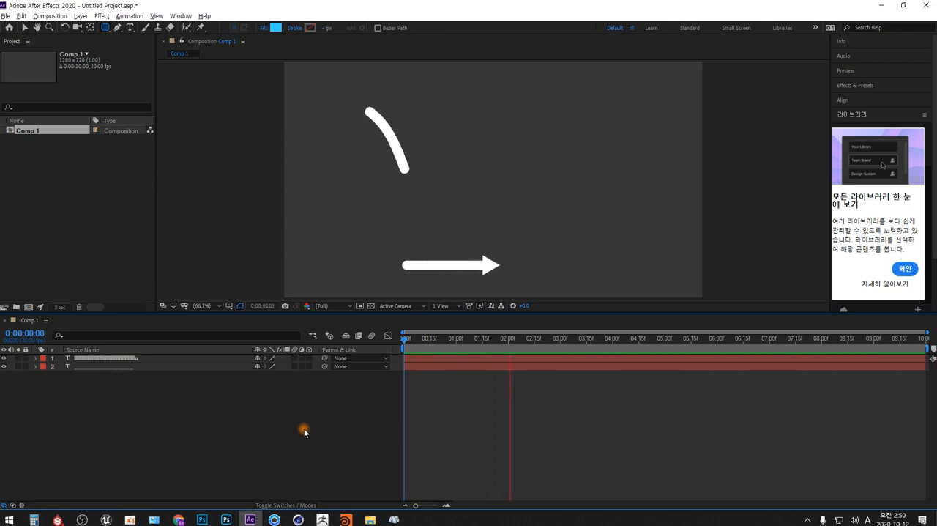
{"action": "key", "text": "space"}
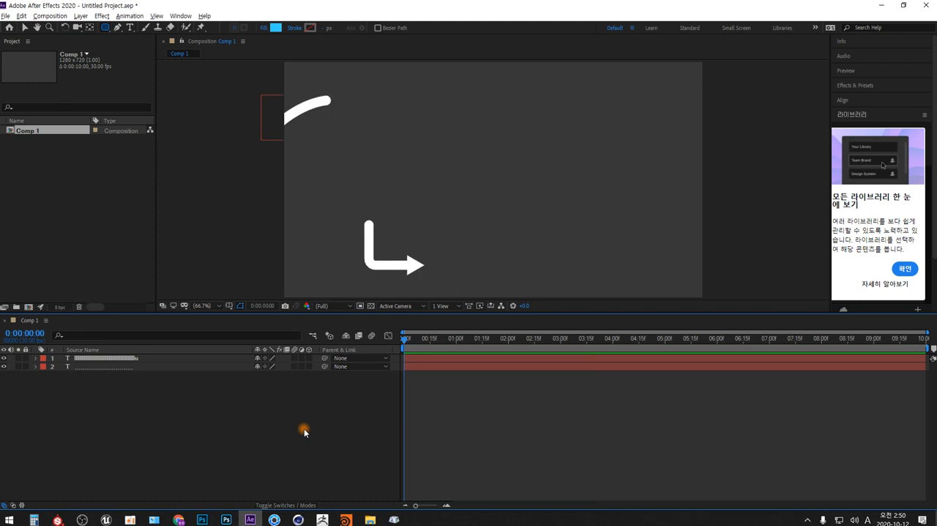
Shorten the arrow's travel by moving its ending First Margin keyframe to 0:00:03:00.
{"action": "left_click", "coordinate": [35, 358]}
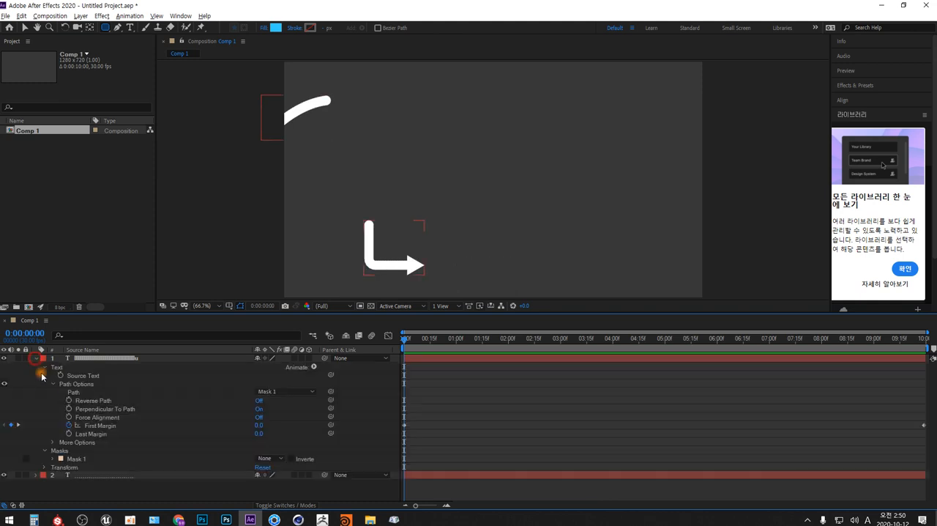
{"action": "left_click", "coordinate": [919, 426]}
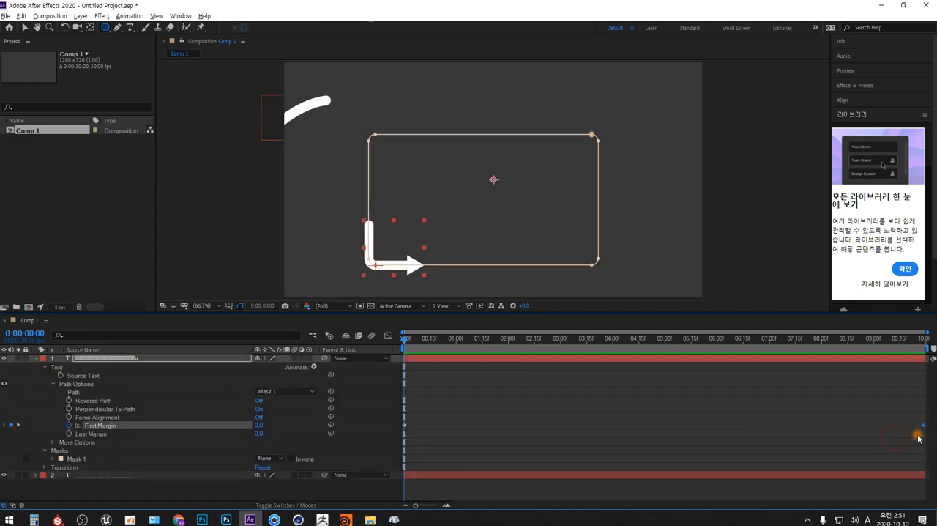
{"action": "left_click_drag", "start_coordinate": [927, 429], "coordinate": [661, 426]}
{"action": "left_click", "coordinate": [667, 345]}
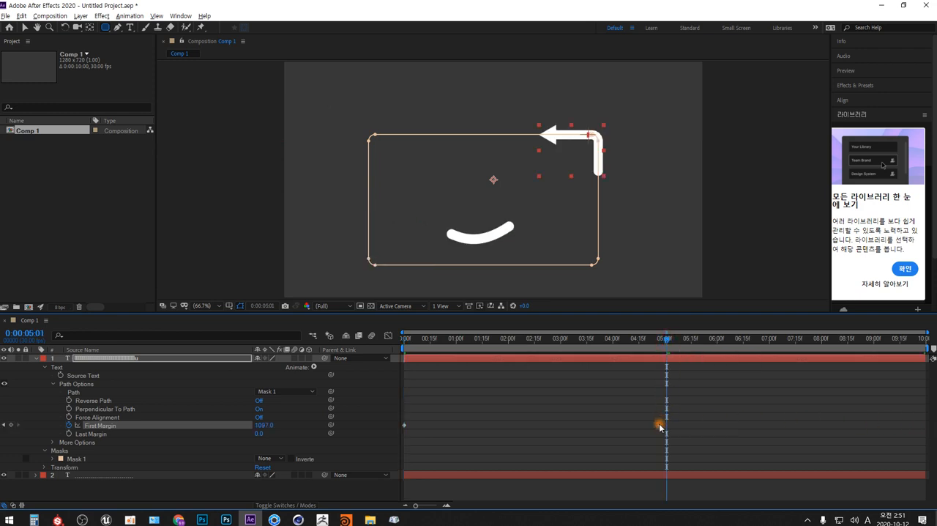
{"action": "left_click_drag", "start_coordinate": [664, 339], "coordinate": [561, 341]}
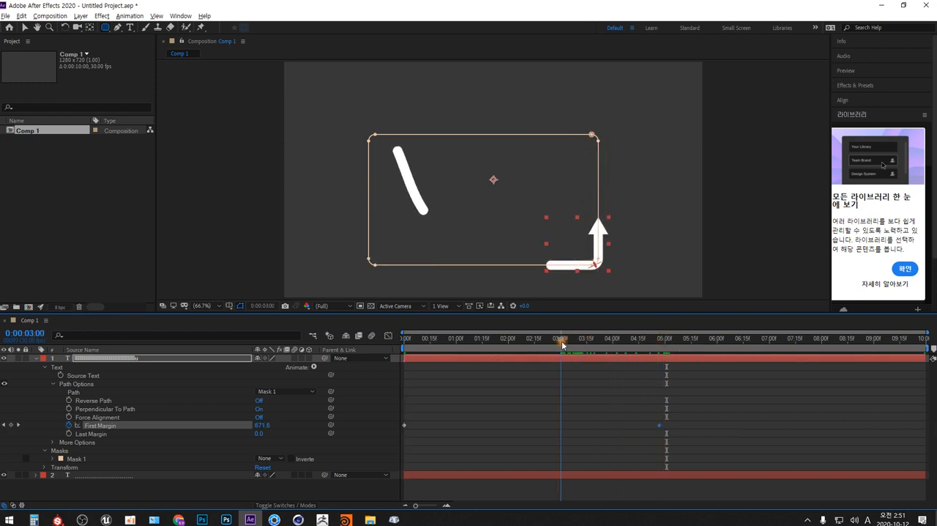
{"action": "left_click_drag", "start_coordinate": [661, 427], "coordinate": [564, 432]}
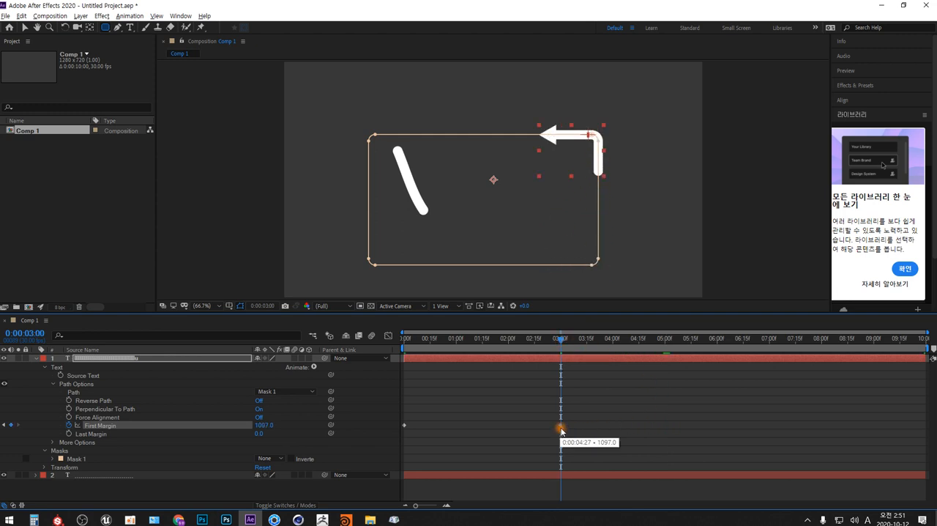
Preview the faster arrow movement from the first frame.
{"action": "left_click_drag", "start_coordinate": [558, 344], "coordinate": [383, 347]}
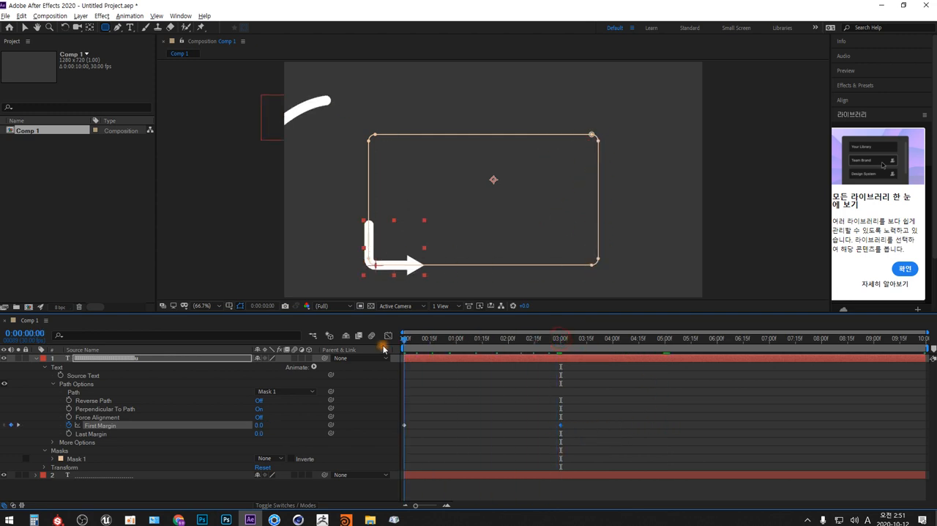
{"action": "key", "text": "space"}
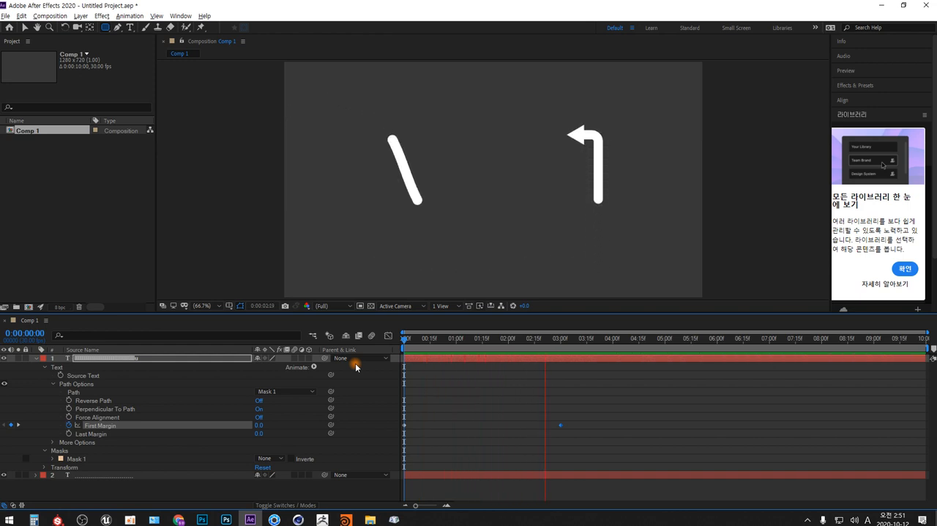
{"action": "key", "text": "space"}
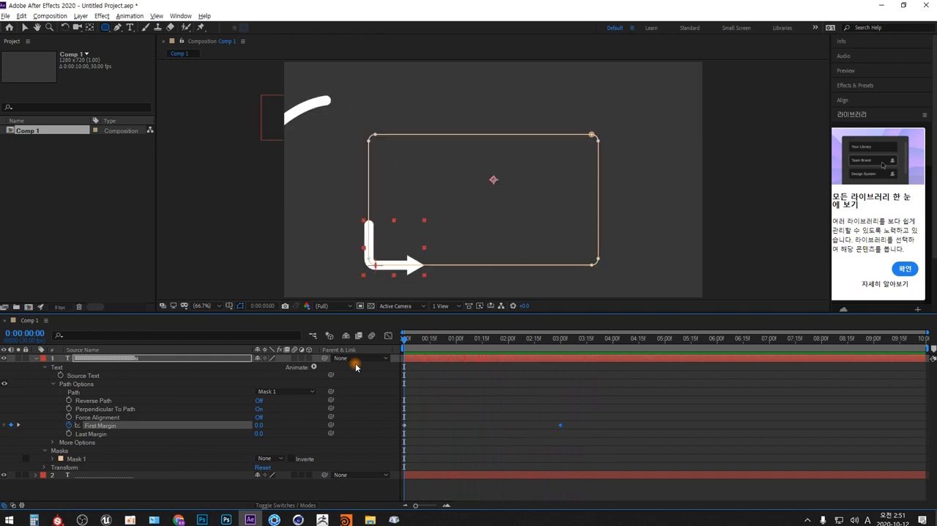
Move the current time to 0:00:03:01 and create a new text layer reading "Adobe AfterEffects".
{"action": "left_click", "coordinate": [562, 341]}
{"action": "left_click", "coordinate": [36, 358]}
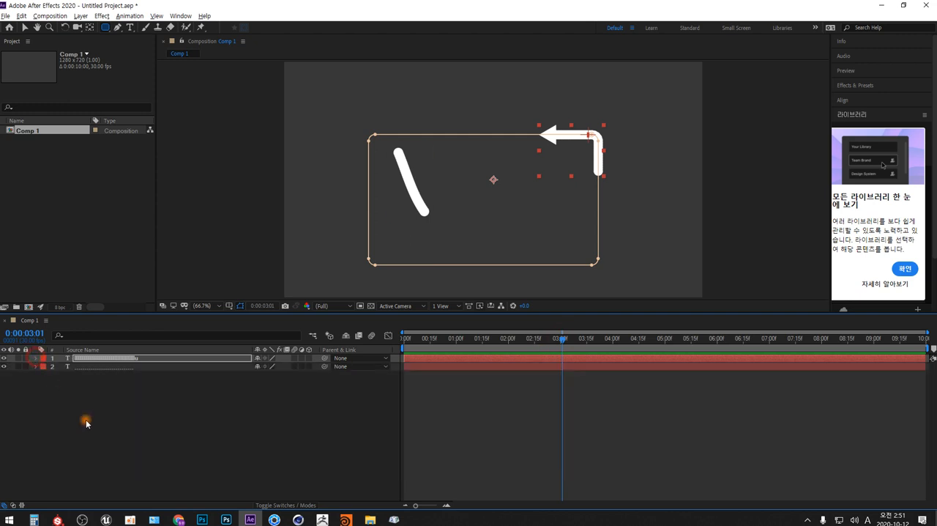
{"action": "left_click", "coordinate": [247, 412]}
{"action": "right_click", "coordinate": [262, 414]}
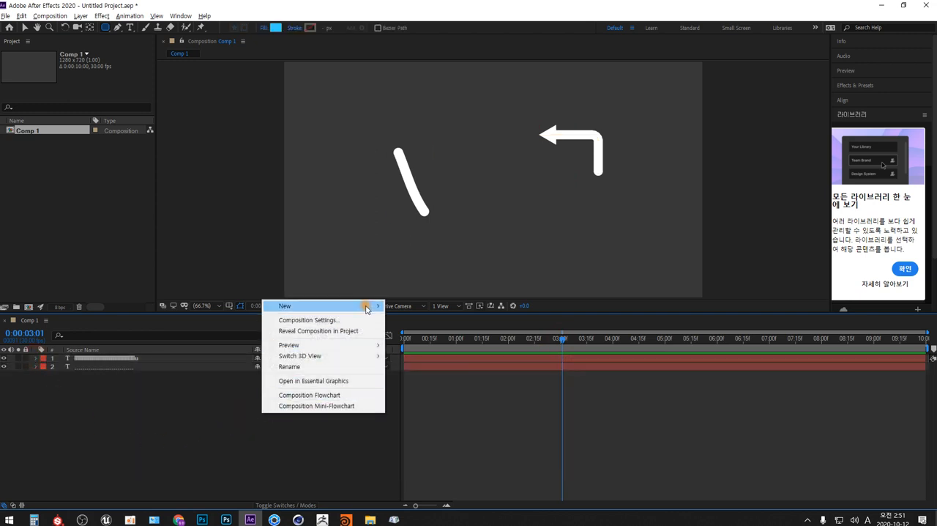
{"action": "mouse_move", "coordinate": [371, 307]}
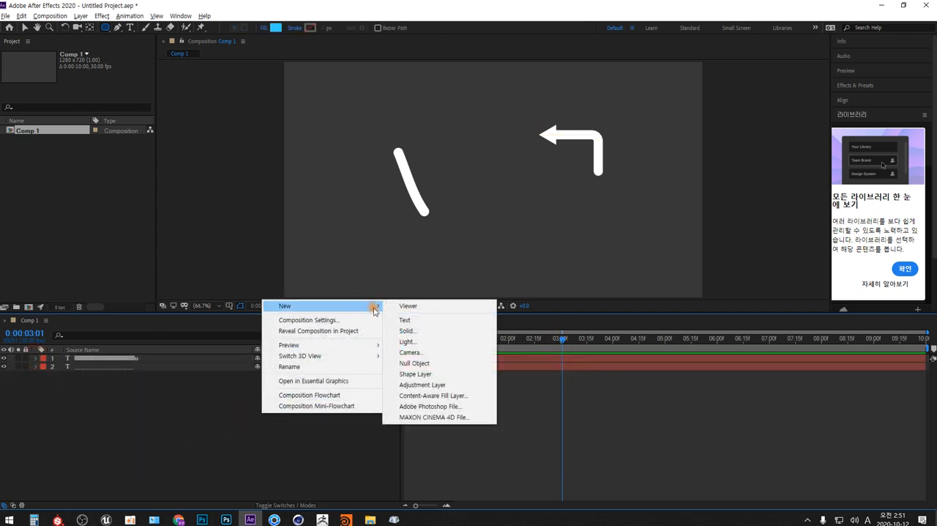
{"action": "left_click", "coordinate": [430, 325]}
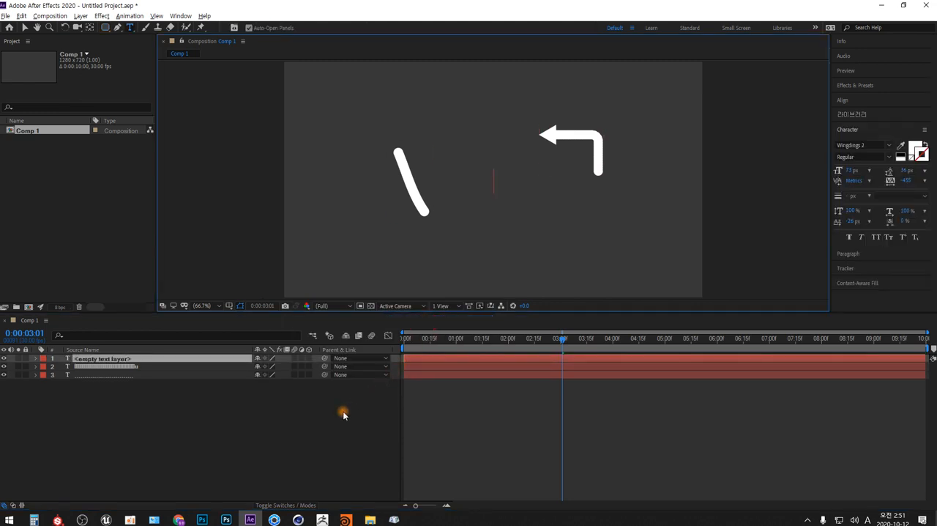
{"action": "type", "text": "Ado"}
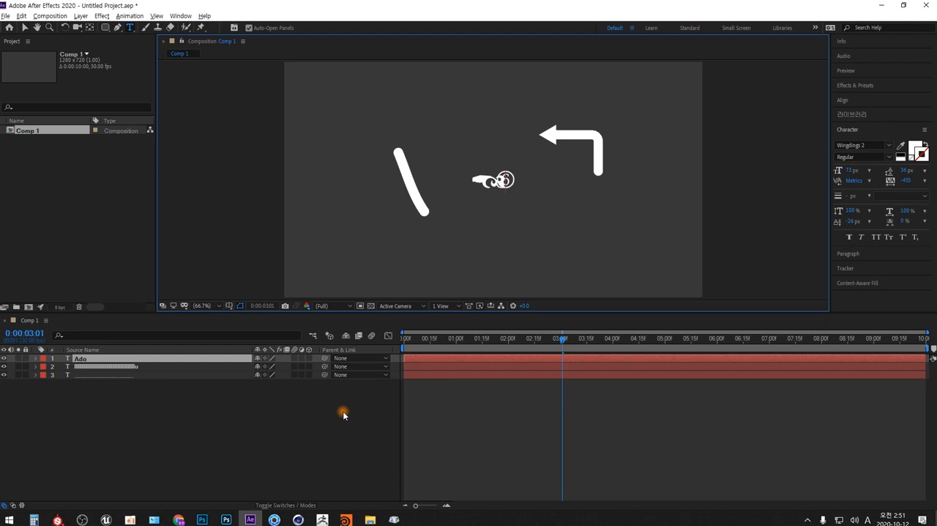
{"action": "type", "text": "be"}
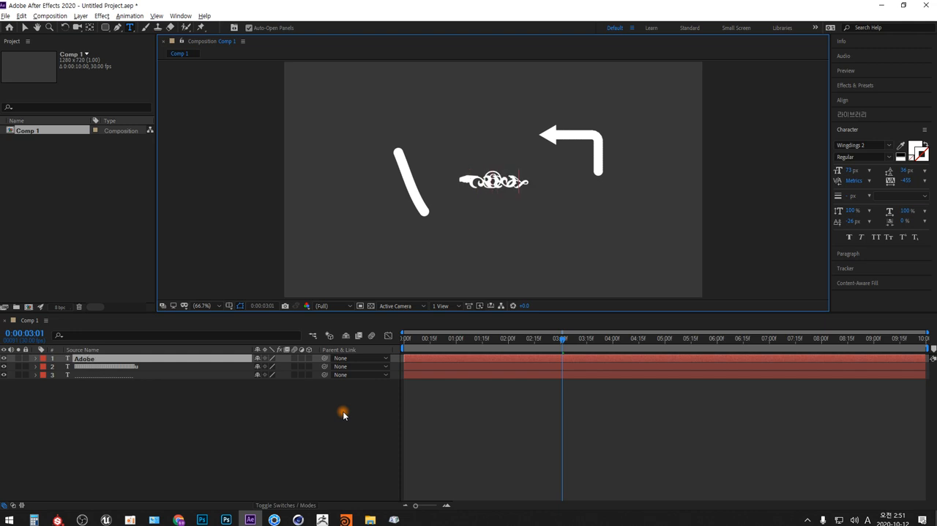
{"action": "type", "text": " A"}
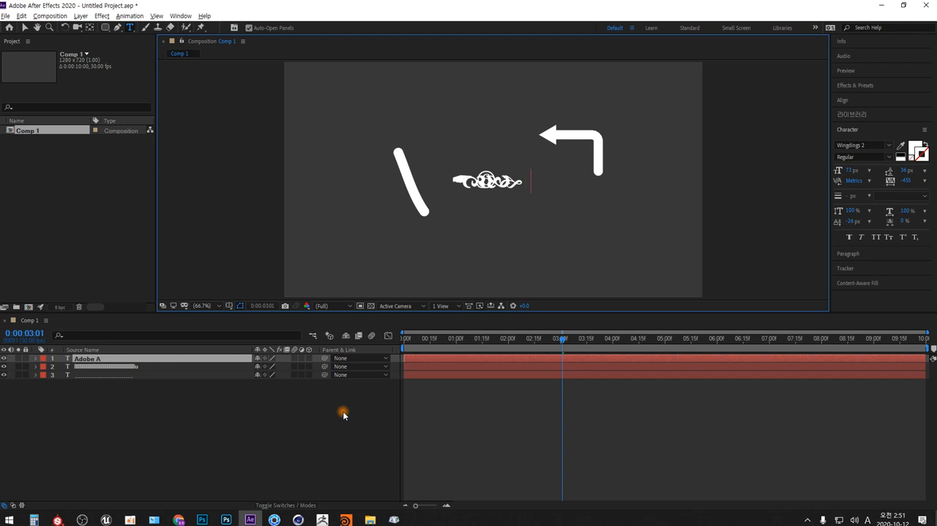
{"action": "type", "text": "f"}
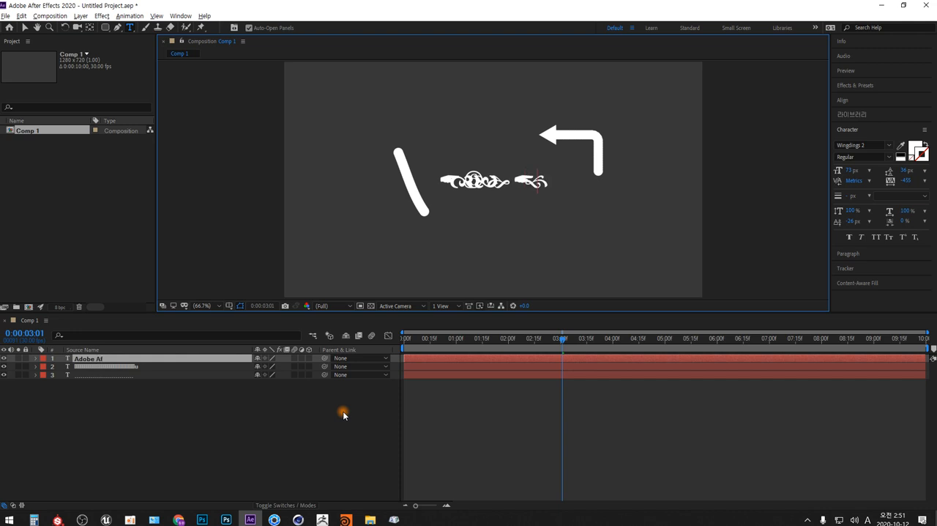
{"action": "type", "text": "terEffects"}
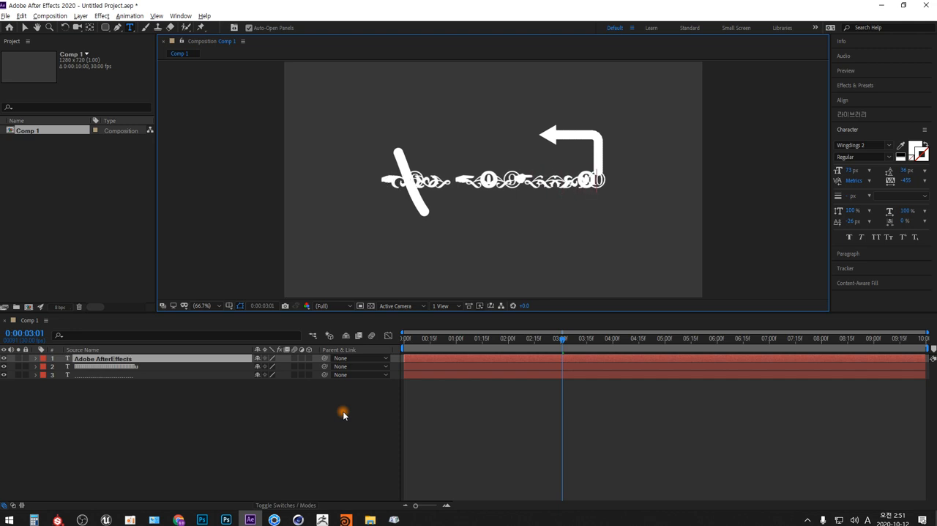
Set all of the new text to the Yu Gothic Bold font with tracking 0.
{"action": "key", "text": "ctrl+a"}
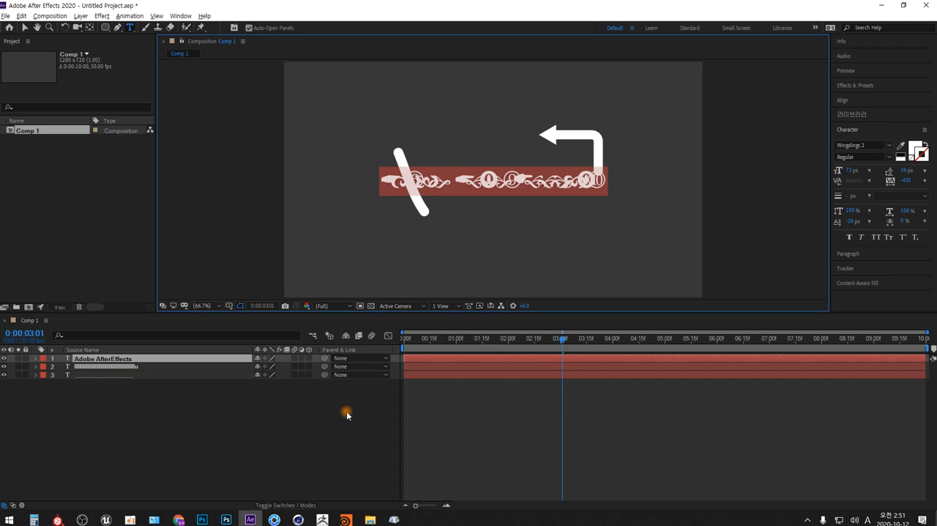
{"action": "left_click", "coordinate": [889, 146]}
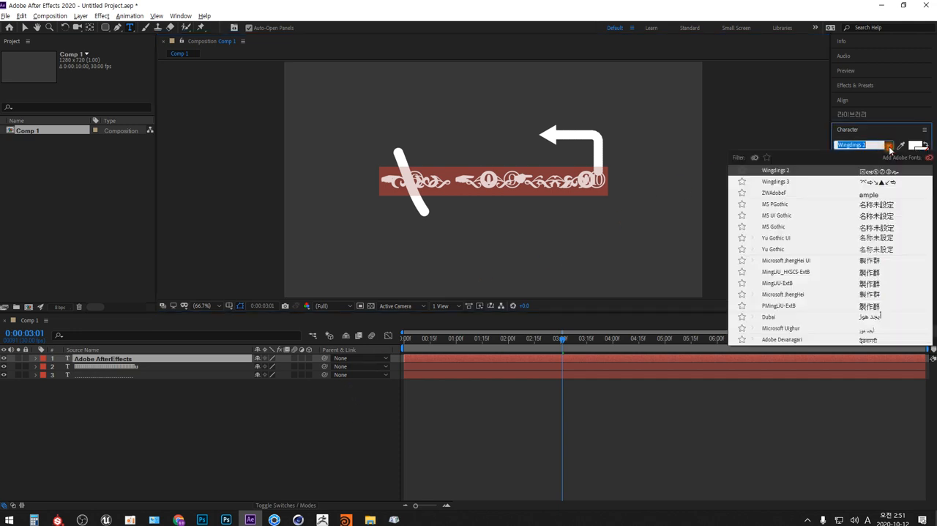
{"action": "left_click", "coordinate": [778, 251]}
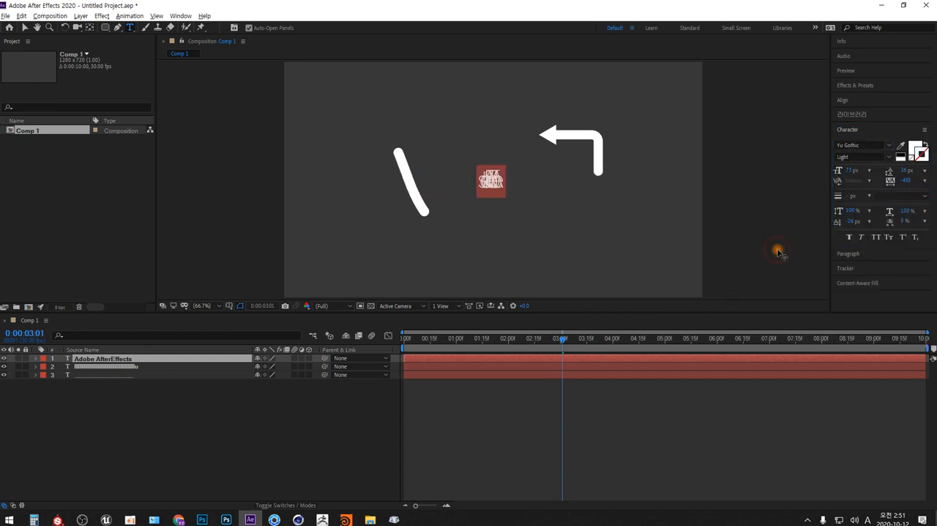
{"action": "left_click", "coordinate": [890, 147]}
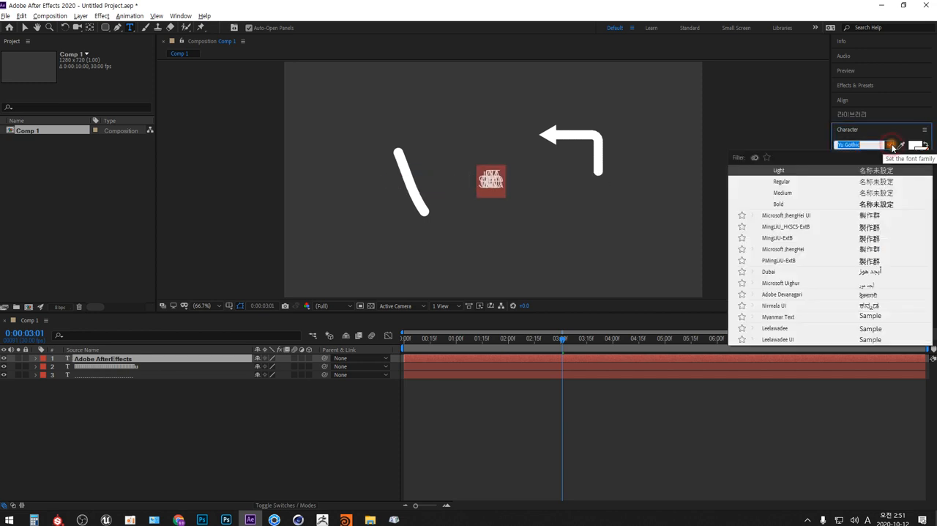
{"action": "left_click", "coordinate": [780, 204]}
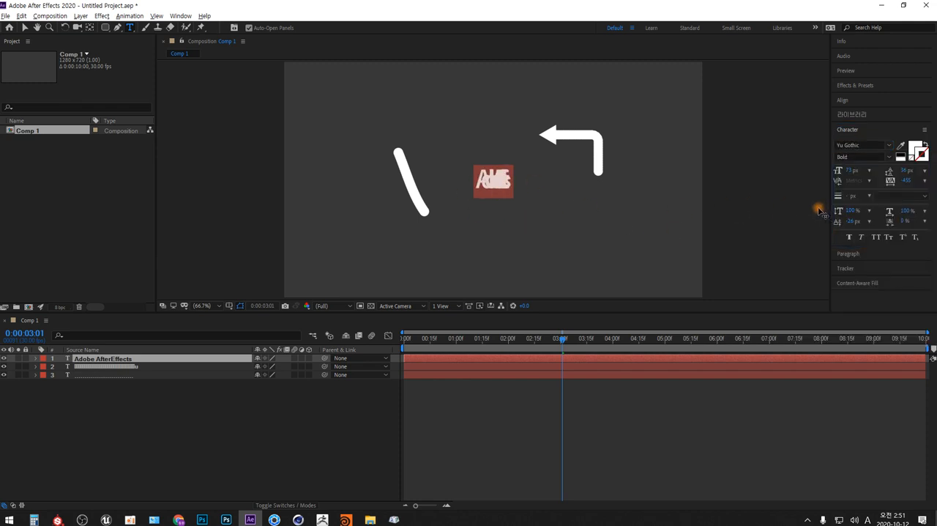
{"action": "left_click", "coordinate": [908, 181]}
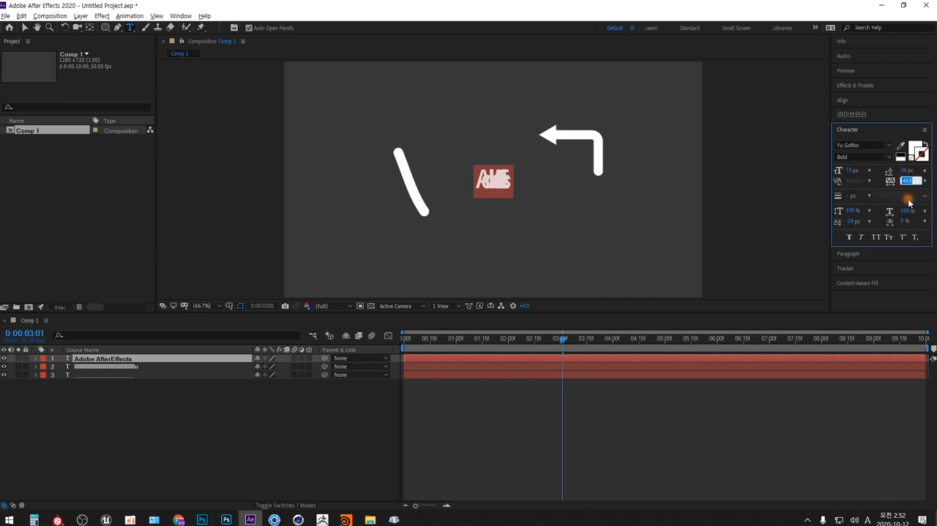
{"action": "type", "text": "0"}
{"action": "key", "text": "Return"}
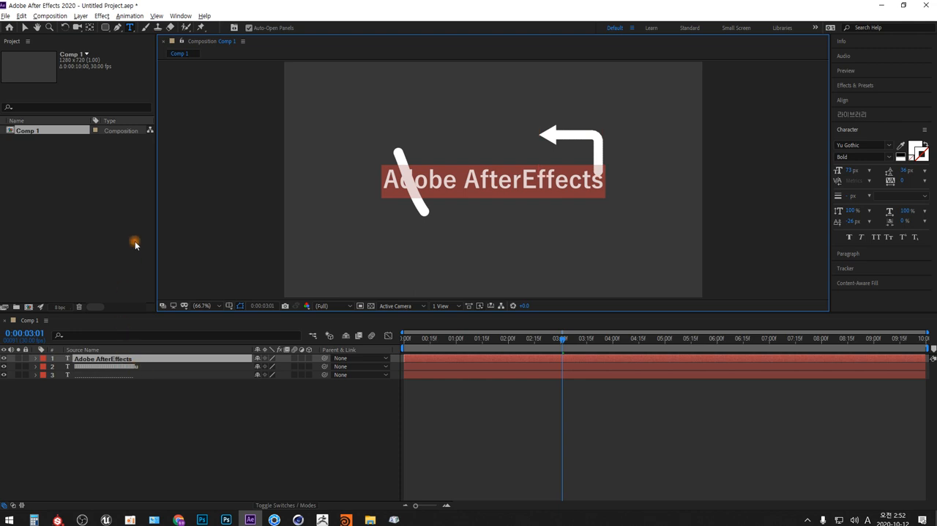
Set the title's tracking to -50 and font size to 57 px, and place it directly in front of the arrowhead.
{"action": "left_click", "coordinate": [27, 28]}
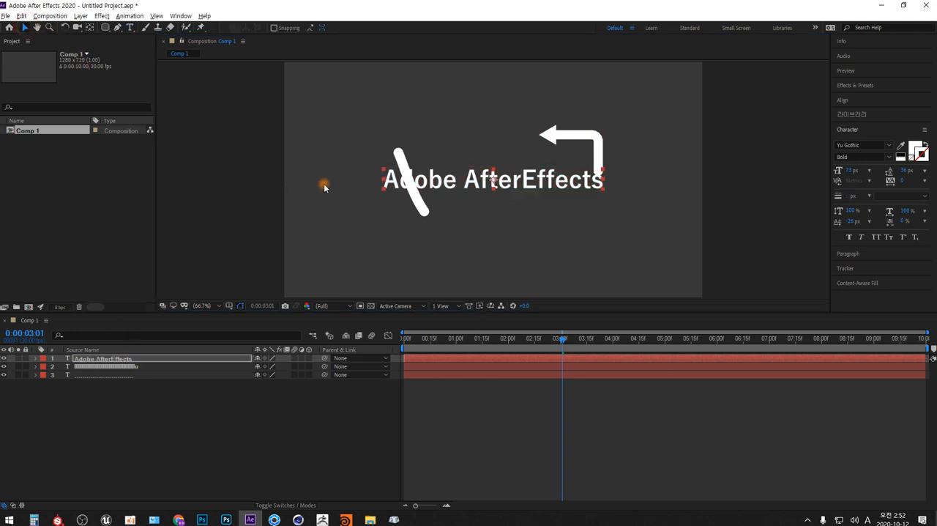
{"action": "left_click_drag", "start_coordinate": [476, 183], "coordinate": [399, 131]}
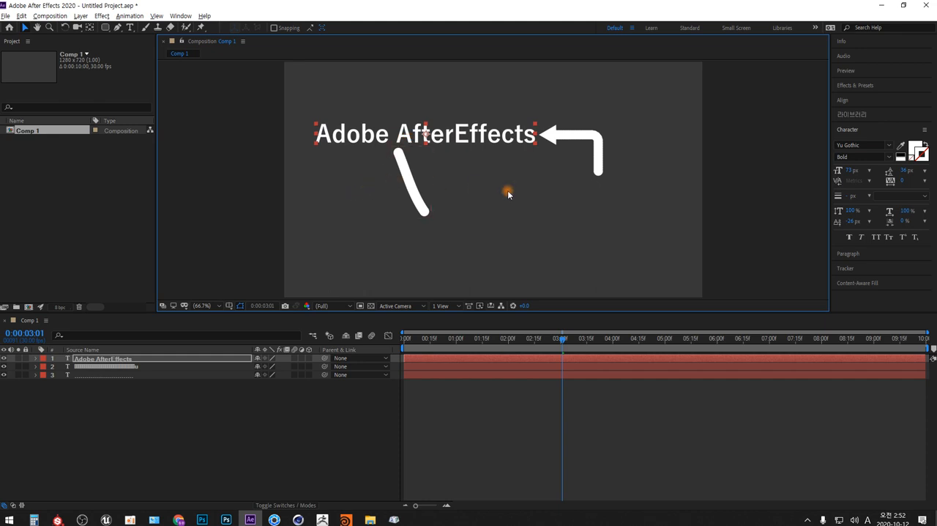
{"action": "left_click", "coordinate": [911, 183]}
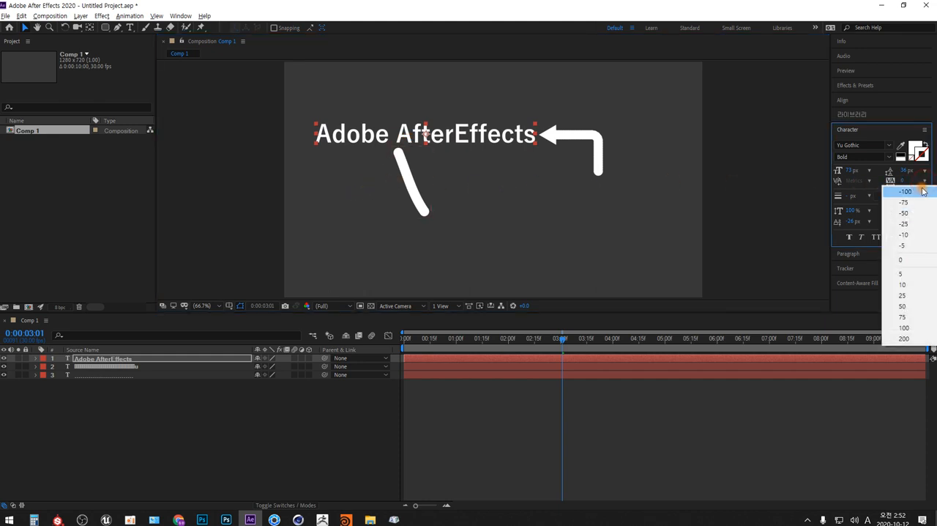
{"action": "left_click", "coordinate": [909, 214]}
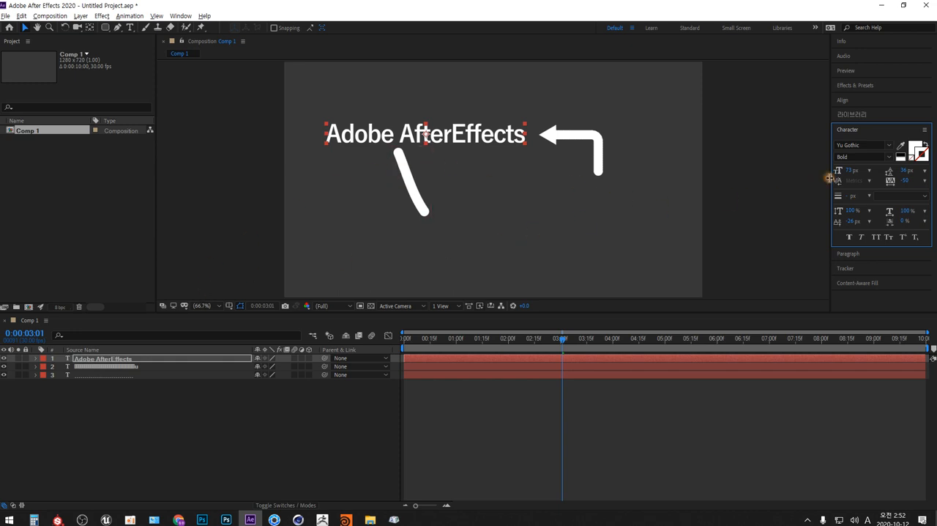
{"action": "left_click_drag", "start_coordinate": [849, 171], "coordinate": [838, 171]}
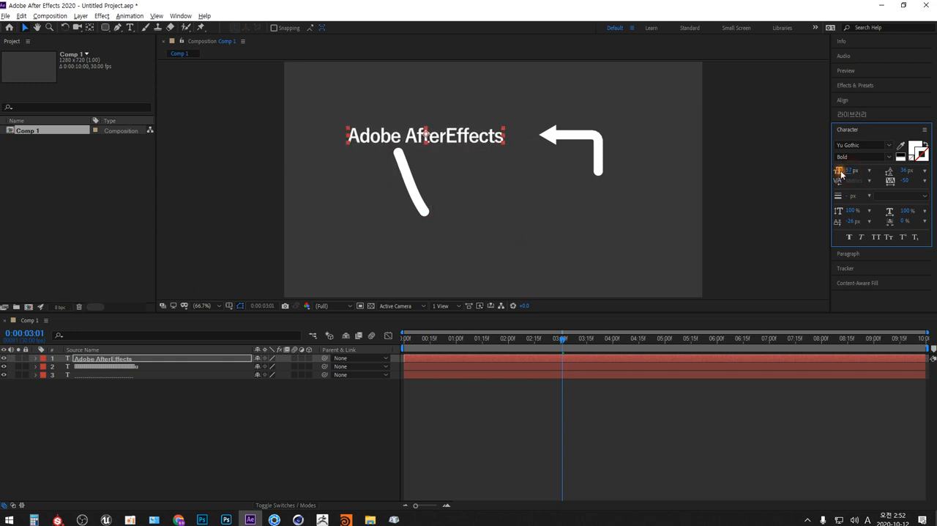
{"action": "left_click_drag", "start_coordinate": [483, 140], "coordinate": [511, 136]}
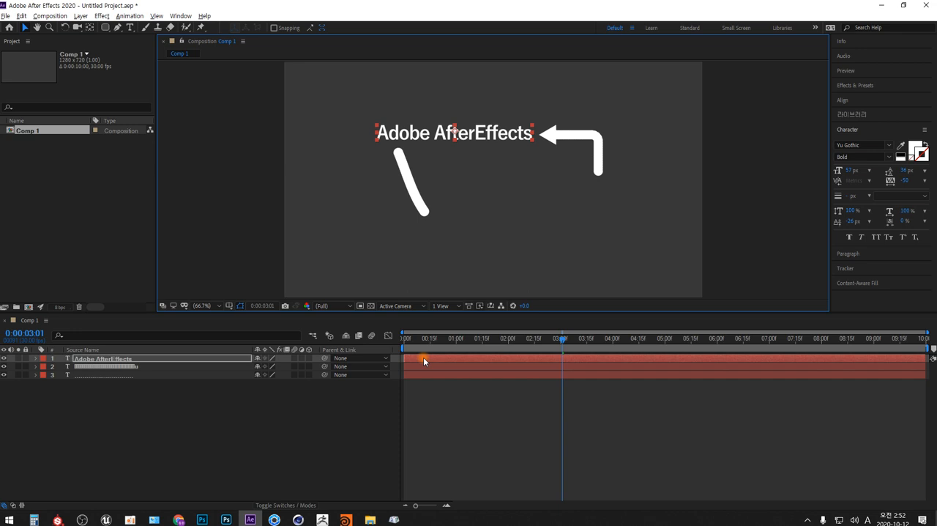
Split the title layer at 0:00:03:01 and delete its earlier portion.
{"action": "key", "text": "ctrl+shift+d"}
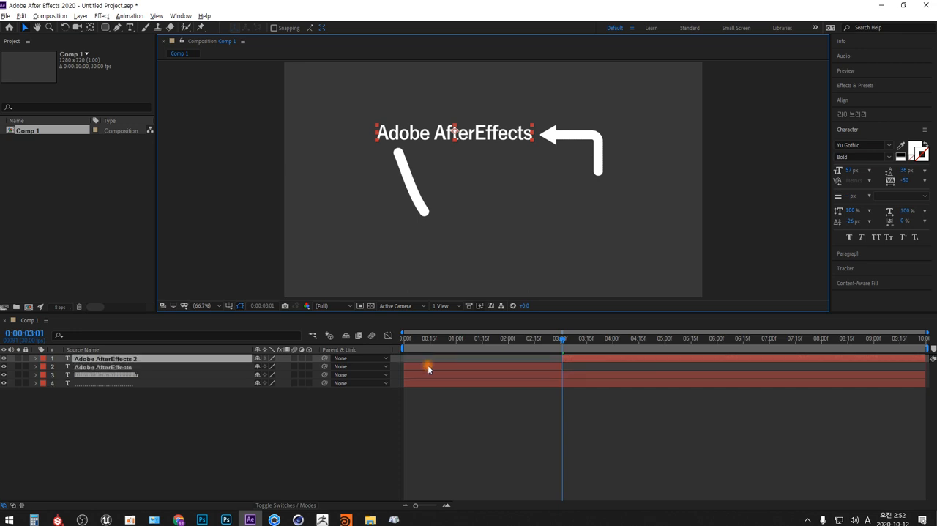
{"action": "left_click", "coordinate": [428, 366]}
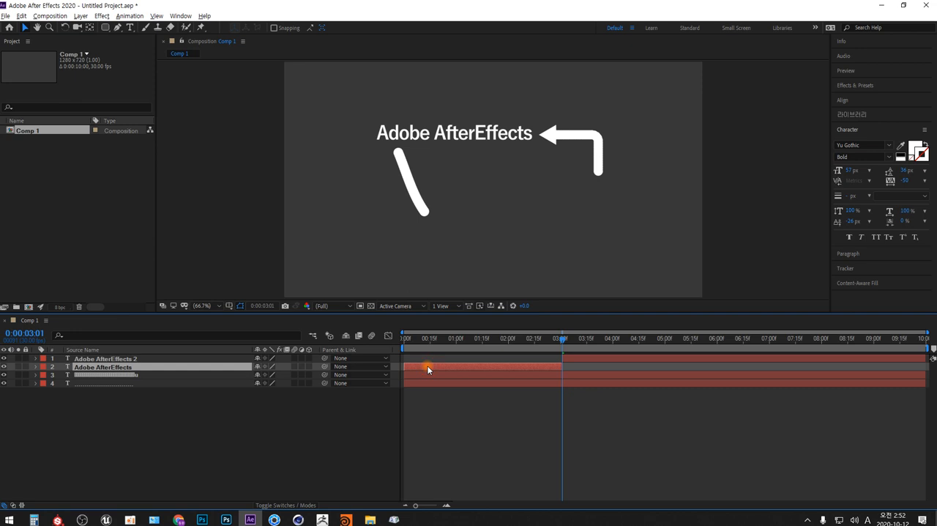
{"action": "key", "text": "Delete"}
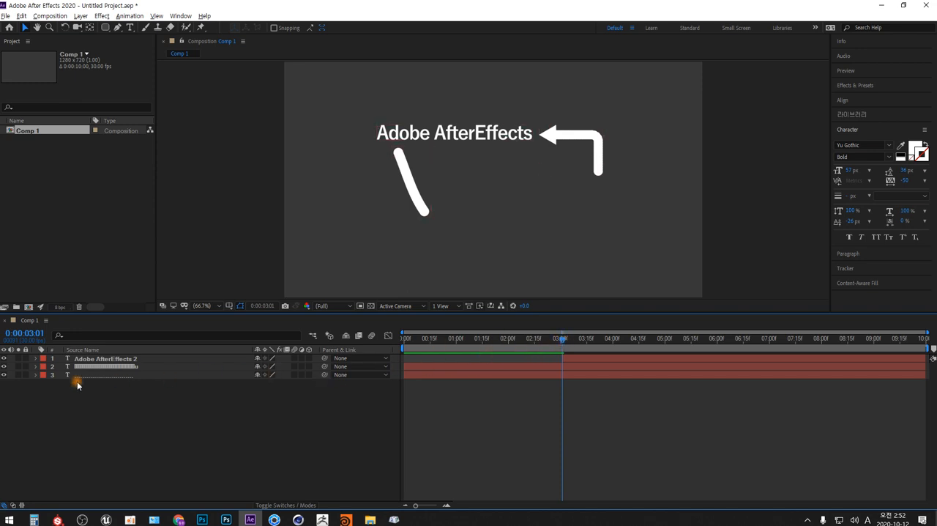
Keyframe the arrow layer's First Margin at 1063 on 0:00:03:09, and copy its 0:00:03:00 keyframe to 0:00:03:15.
{"action": "left_click", "coordinate": [36, 367]}
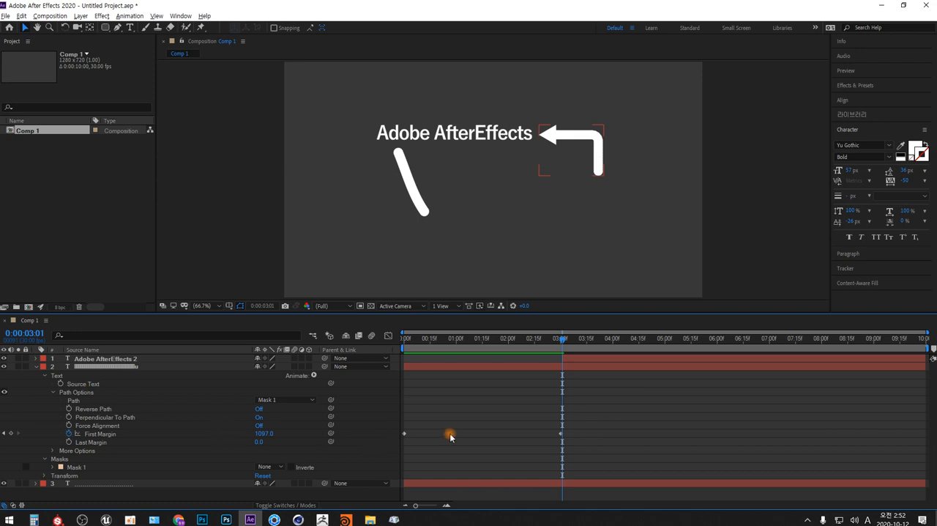
{"action": "left_click", "coordinate": [566, 407]}
{"action": "left_click", "coordinate": [564, 343]}
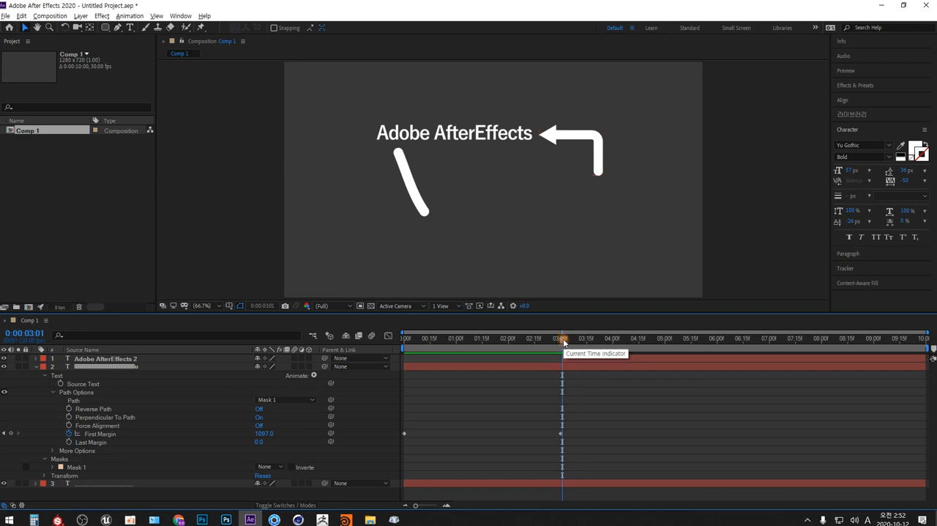
{"action": "left_click_drag", "start_coordinate": [563, 342], "coordinate": [578, 342]}
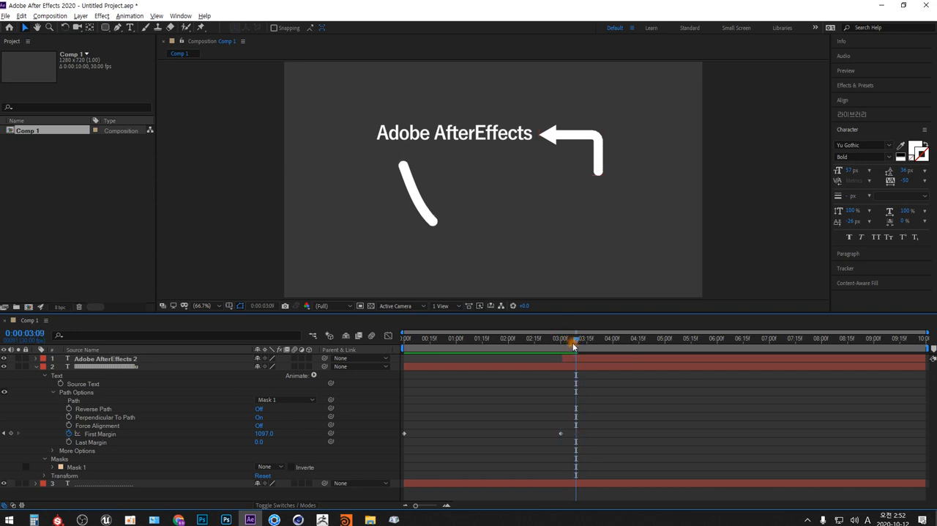
{"action": "left_click", "coordinate": [265, 433]}
{"action": "left_click_drag", "start_coordinate": [263, 433], "coordinate": [241, 431]}
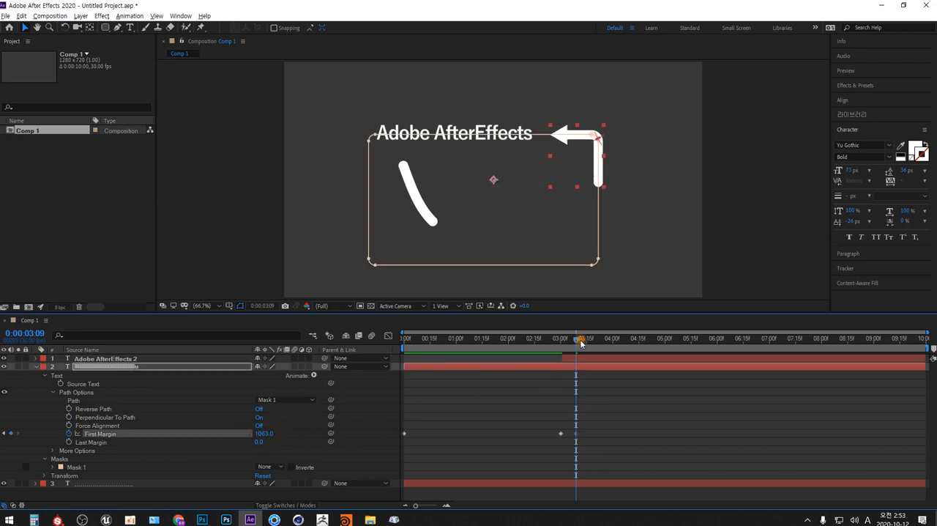
{"action": "left_click_drag", "start_coordinate": [577, 341], "coordinate": [589, 342]}
{"action": "left_click", "coordinate": [561, 433]}
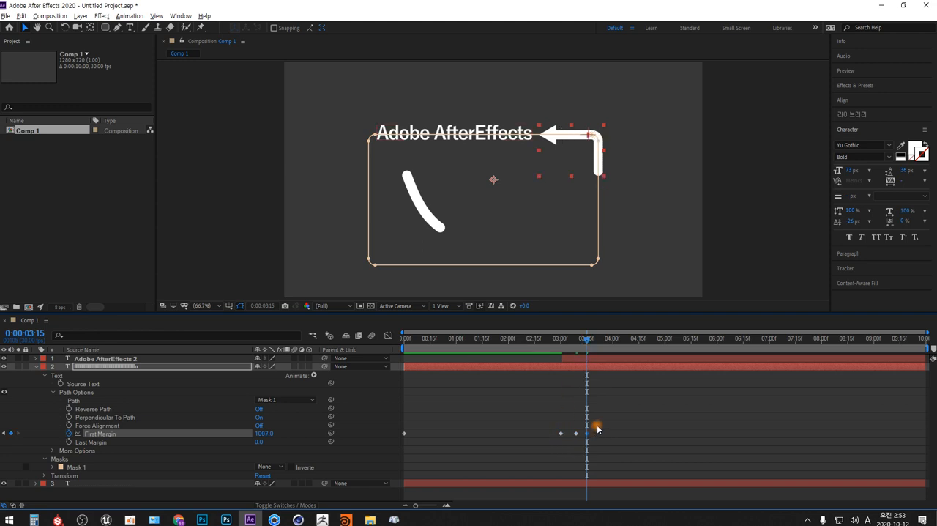
Copy the last two First Margin keyframes to 0:00:03:19 and shift the final one earlier, to 0:00:03:23.
{"action": "left_click_drag", "start_coordinate": [594, 429], "coordinate": [573, 444]}
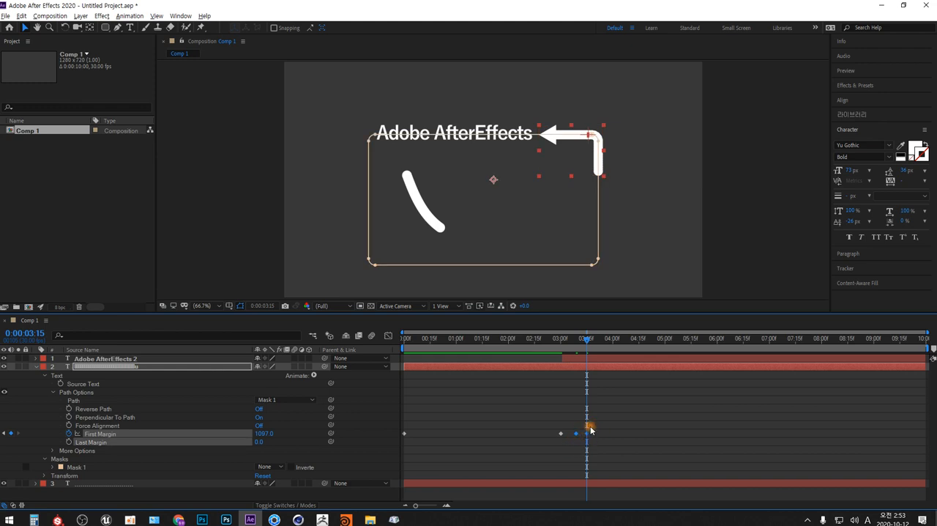
{"action": "left_click_drag", "start_coordinate": [588, 339], "coordinate": [595, 341]}
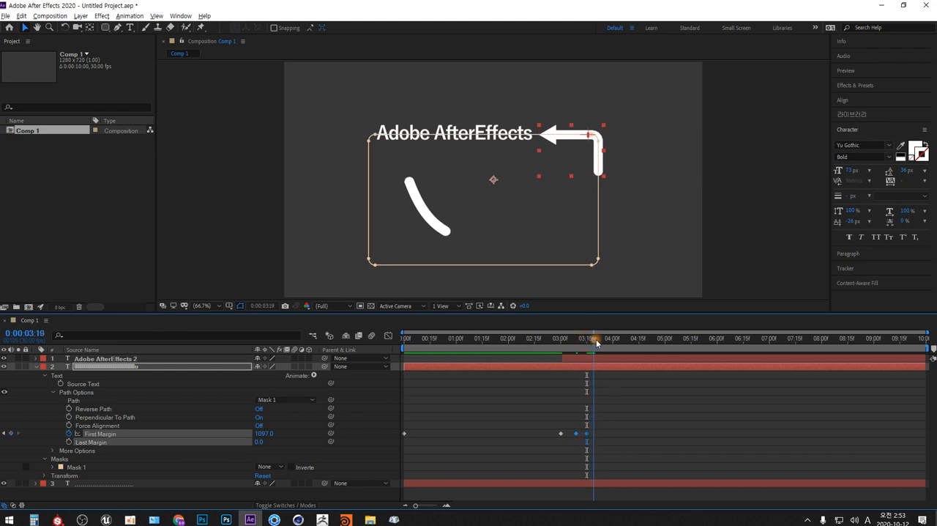
{"action": "key", "text": "ctrl+v"}
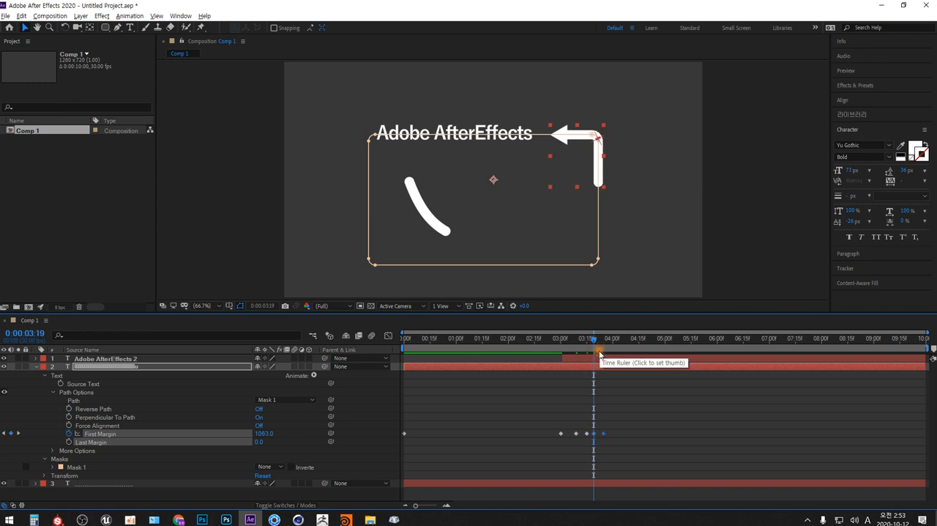
{"action": "left_click", "coordinate": [607, 433]}
{"action": "left_click_drag", "start_coordinate": [604, 435], "coordinate": [600, 434]}
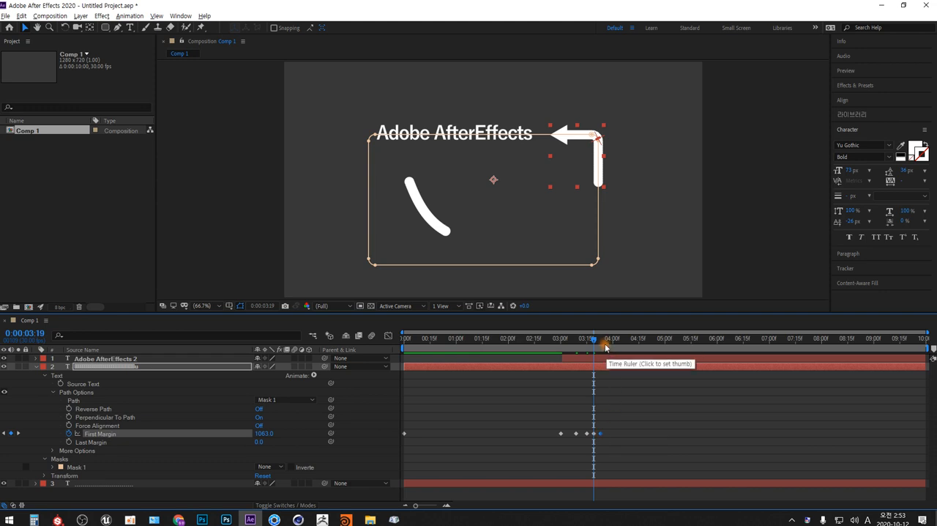
Paste the First Margin keyframe pair again at 0:00:03:25 and shift its second keyframe earlier, to 0:00:03:28.
{"action": "left_click", "coordinate": [606, 347]}
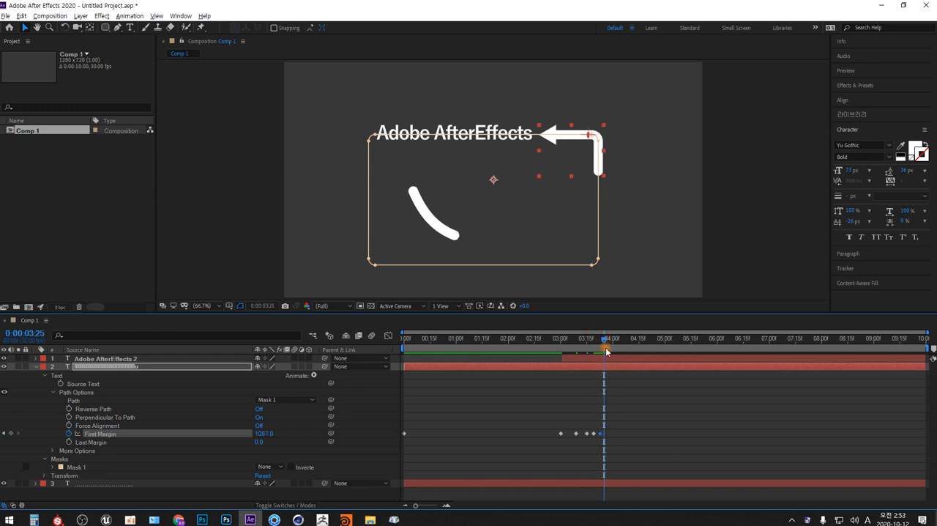
{"action": "left_click_drag", "start_coordinate": [592, 428], "coordinate": [599, 448]}
{"action": "key", "text": "ctrl+v"}
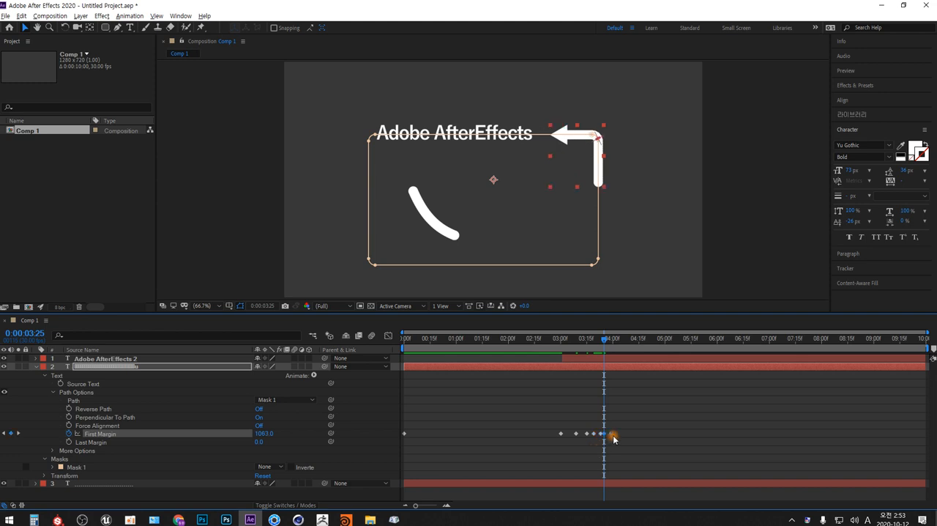
{"action": "left_click", "coordinate": [613, 435]}
{"action": "left_click", "coordinate": [611, 434]}
{"action": "left_click", "coordinate": [608, 430]}
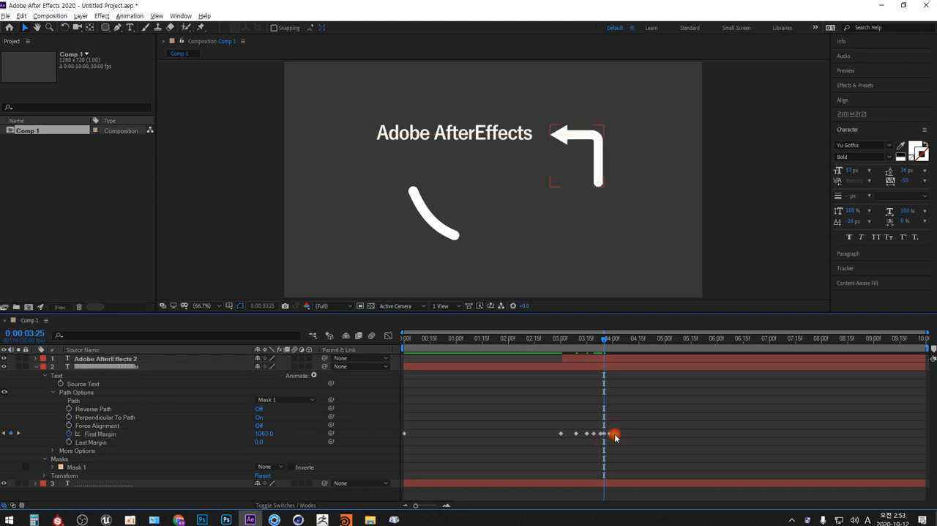
Preview the arrow's back-and-forth bump against the title from the first frame.
{"action": "left_click_drag", "start_coordinate": [605, 342], "coordinate": [368, 351]}
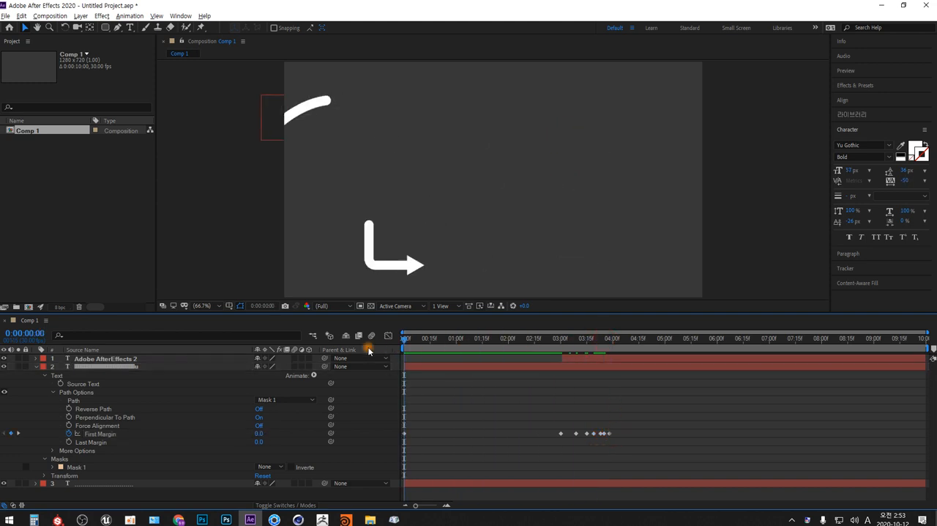
{"action": "key", "text": "space"}
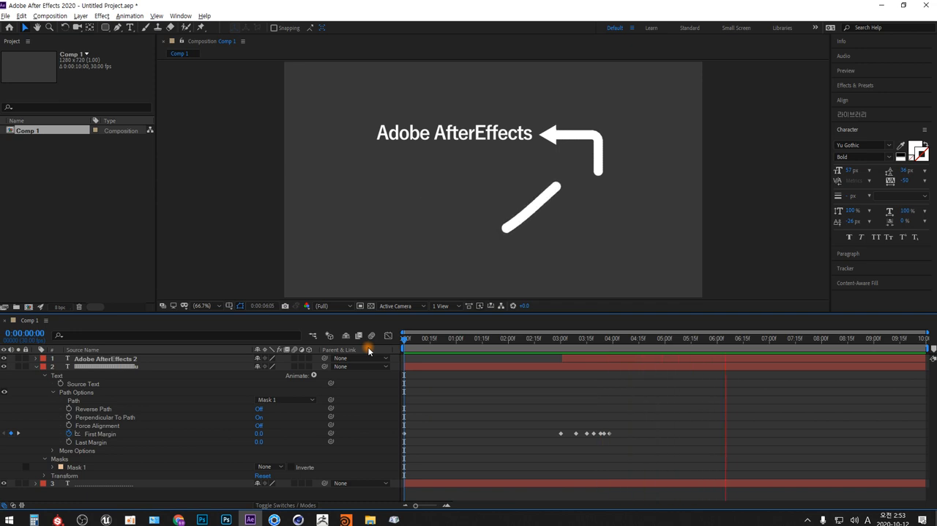
{"action": "key", "text": "space"}
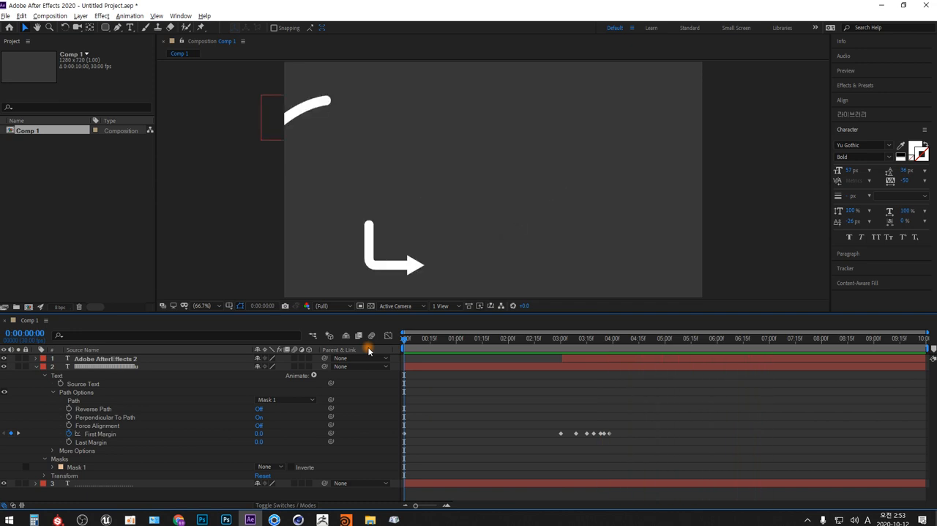
Move the arrow layer's last First Margin keyframe one frame earlier, to 0:00:03:27.
{"action": "left_click", "coordinate": [605, 341]}
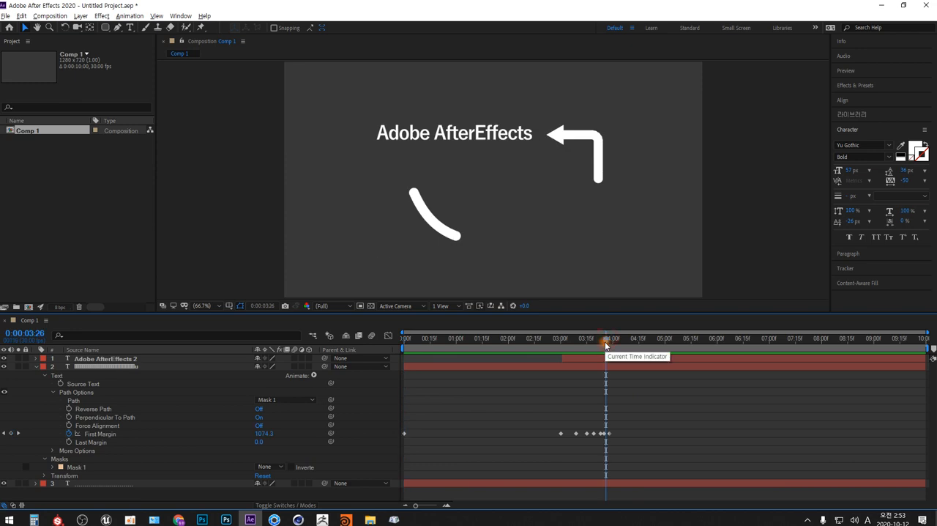
{"action": "key", "text": "equal"}
{"action": "key", "text": "equal"}
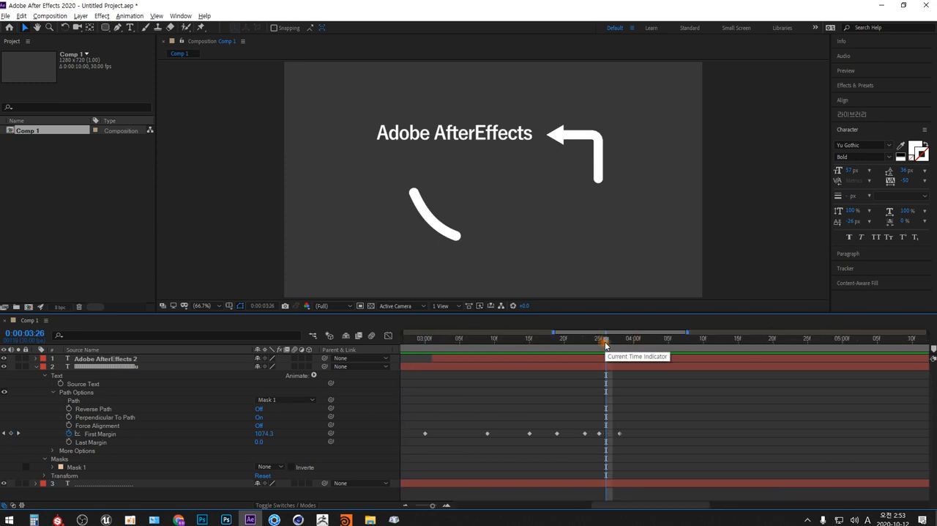
{"action": "left_click", "coordinate": [620, 434]}
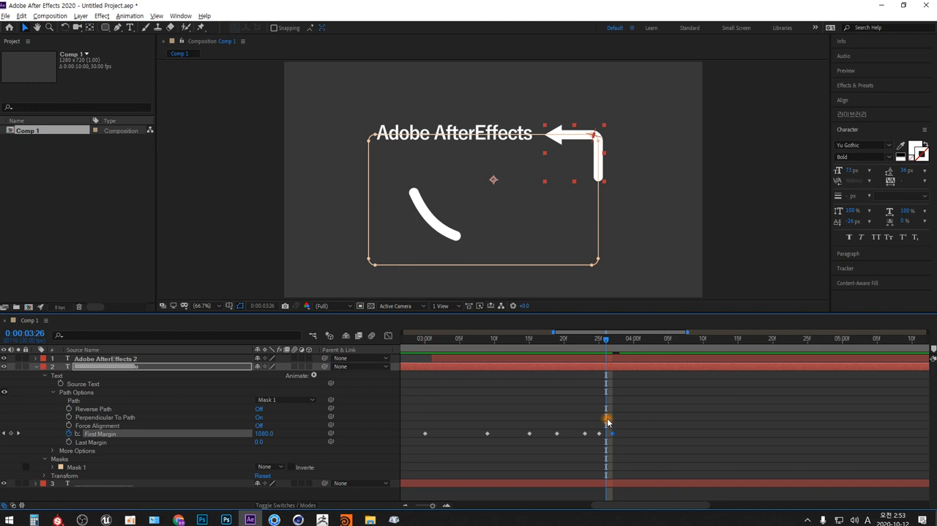
{"action": "scroll", "coordinate": [607, 421], "scroll_direction": "down", "scroll_amount": 2}
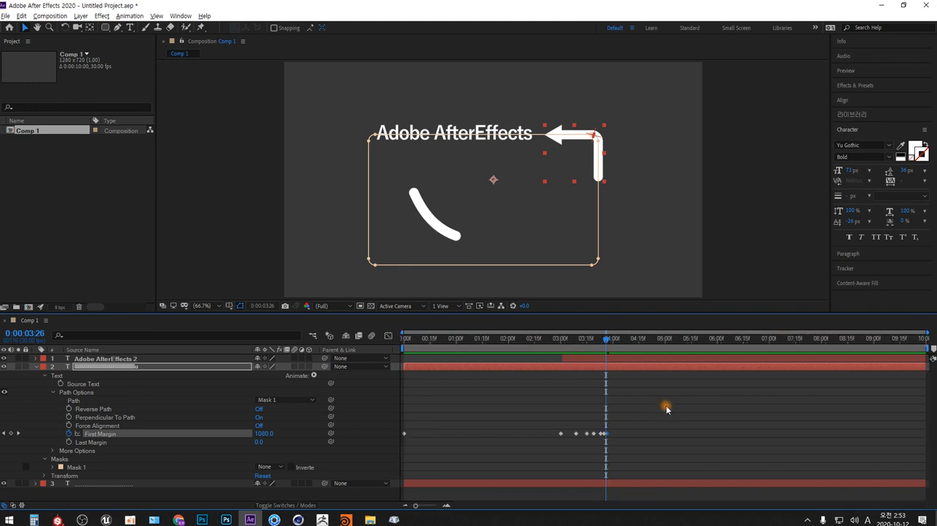
Collapse the arrow layer's properties, deselect the layer, and preview the finished animation from the first frame.
{"action": "left_click_drag", "start_coordinate": [590, 341], "coordinate": [388, 339]}
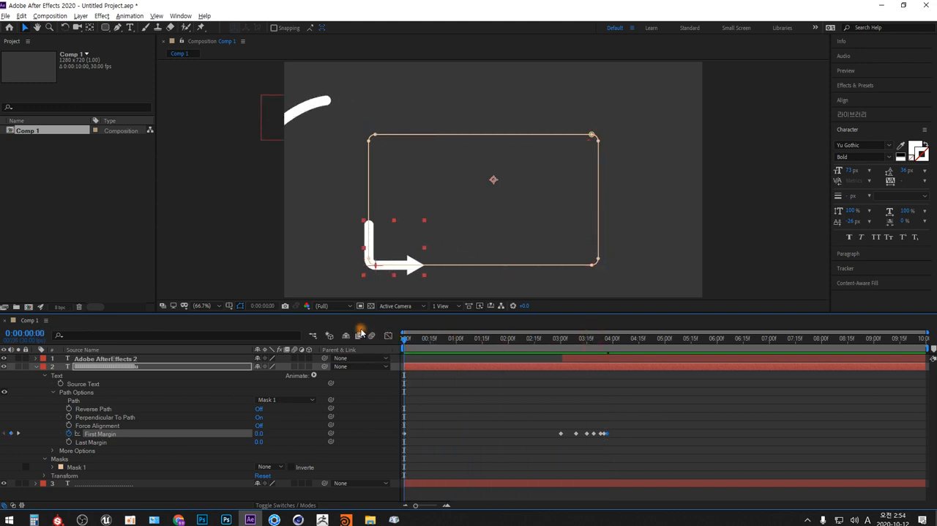
{"action": "left_click", "coordinate": [36, 367]}
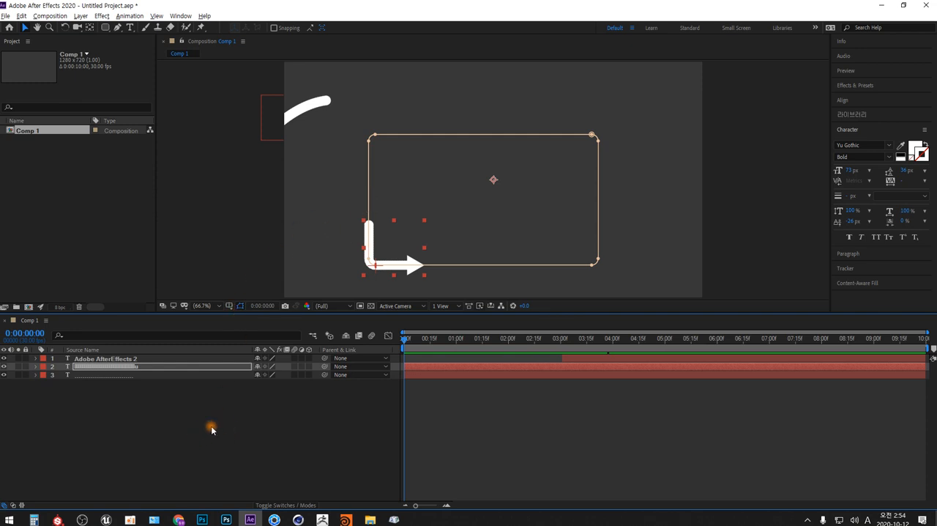
{"action": "left_click", "coordinate": [240, 306]}
{"action": "left_click", "coordinate": [241, 308]}
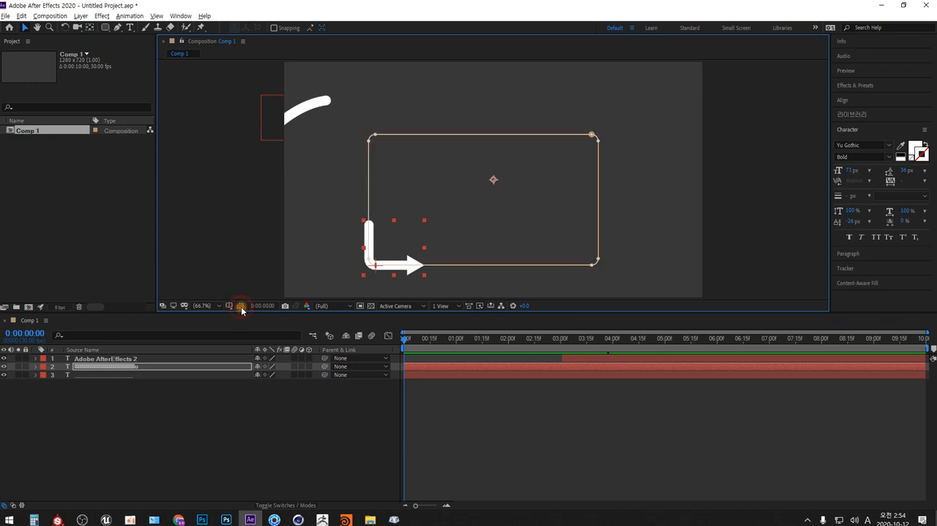
{"action": "left_click", "coordinate": [213, 432]}
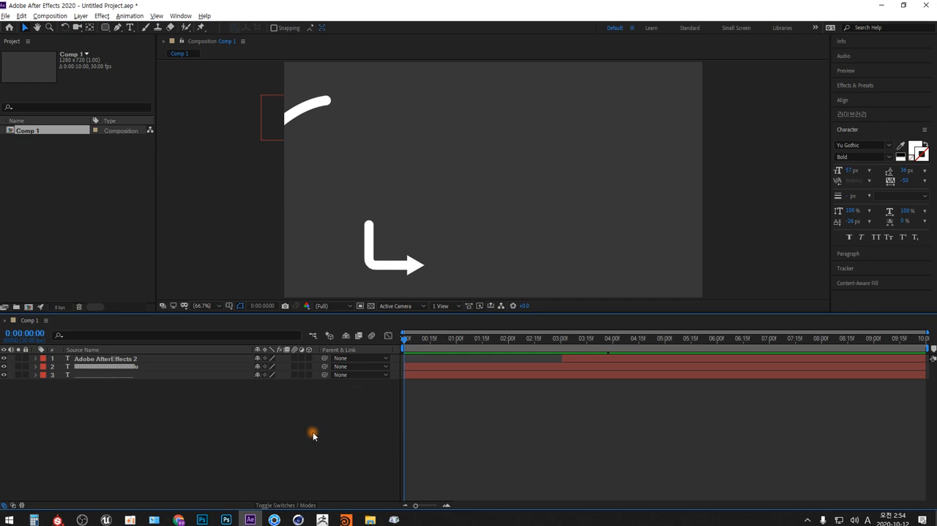
{"action": "key", "text": "space"}
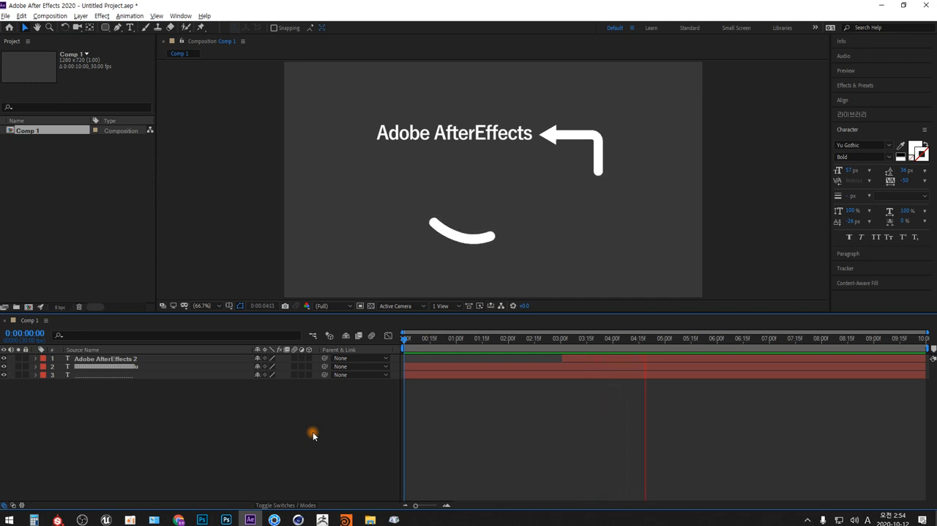
{"action": "key", "text": "space"}
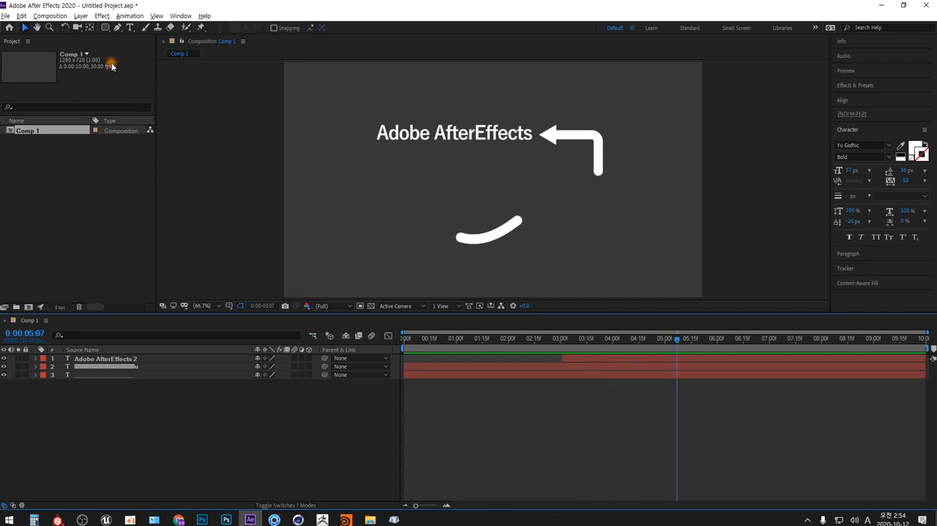
Save the project in the AE_수업 folder as AE_016_textAnimation_2.aep.
{"action": "left_click", "coordinate": [6, 15]}
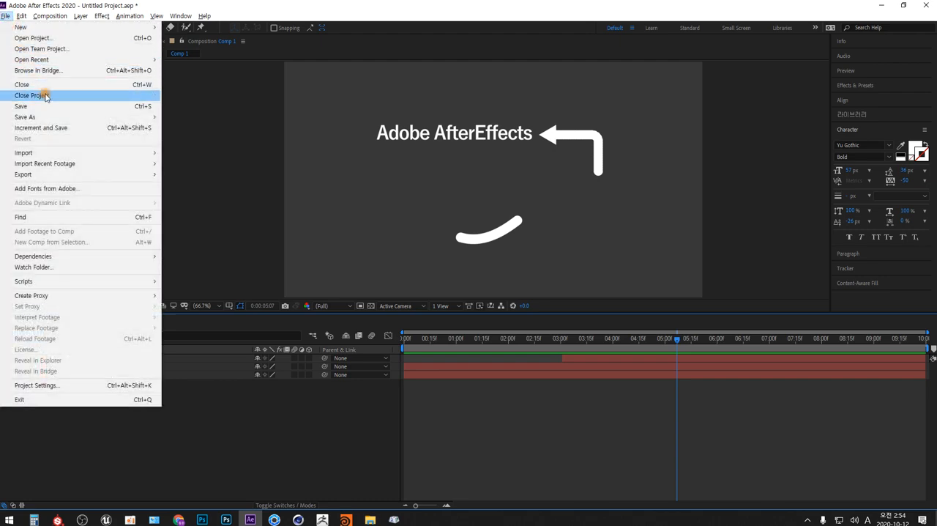
{"action": "left_click", "coordinate": [53, 107]}
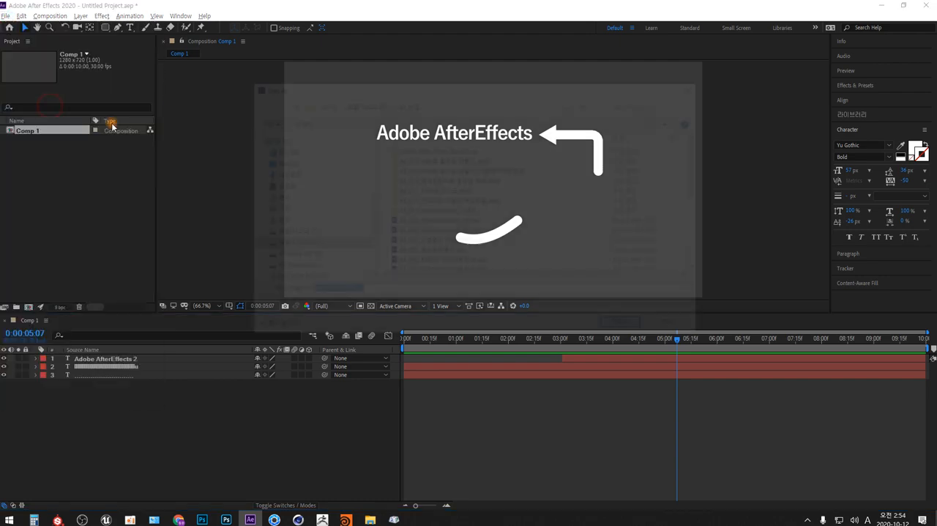
{"action": "scroll", "coordinate": [440, 234], "scroll_direction": "down", "scroll_amount": 2}
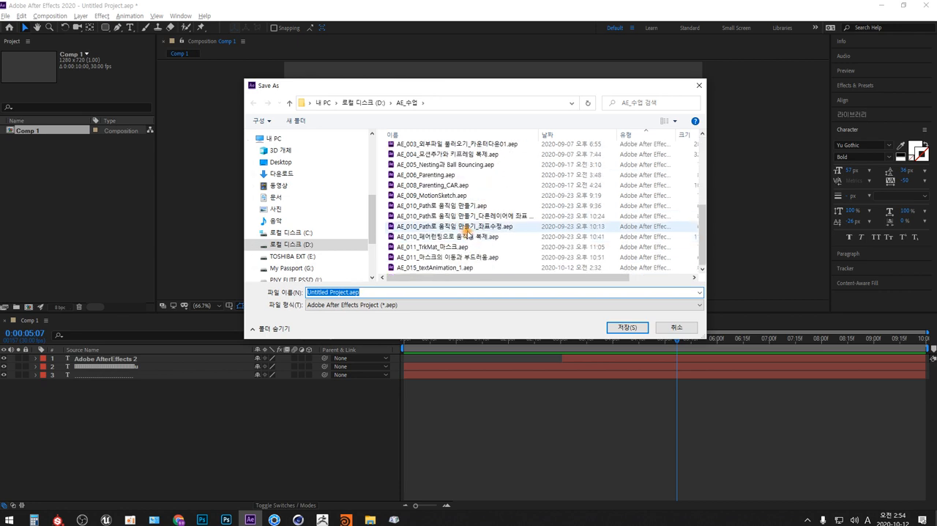
{"action": "left_click", "coordinate": [454, 267]}
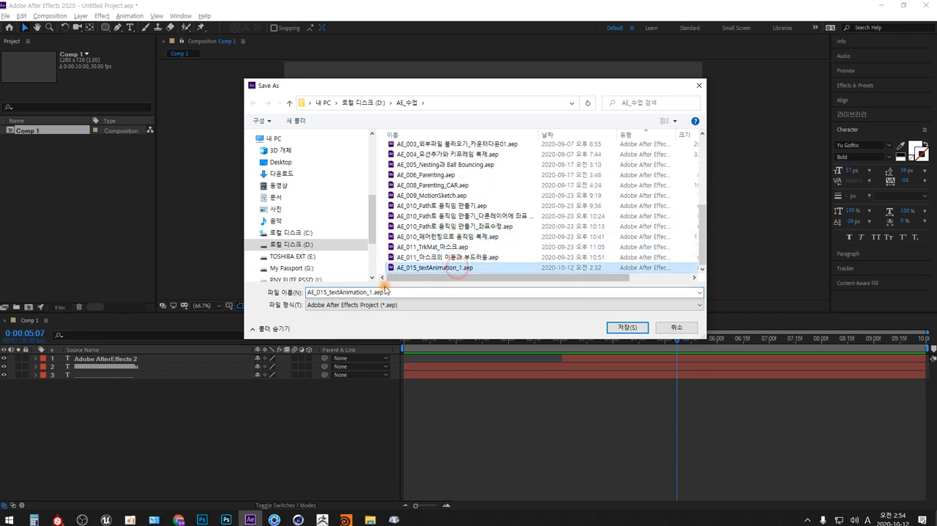
{"action": "left_click", "coordinate": [328, 292]}
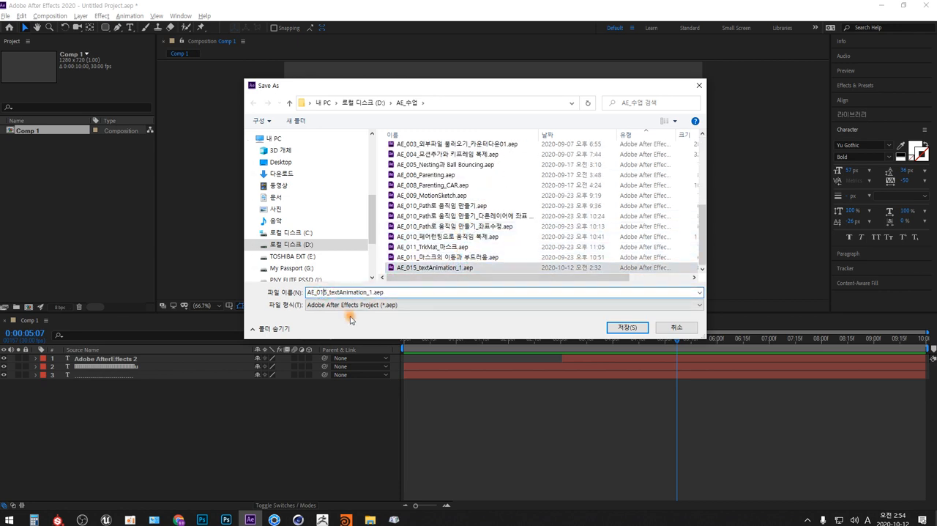
{"action": "key", "text": "BackSpace"}
{"action": "type", "text": "6"}
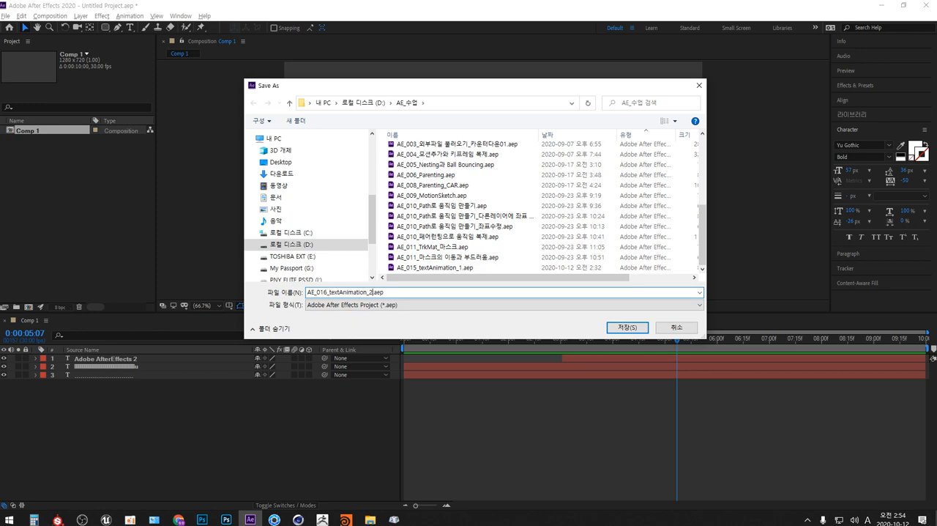
{"action": "key", "text": "Return"}
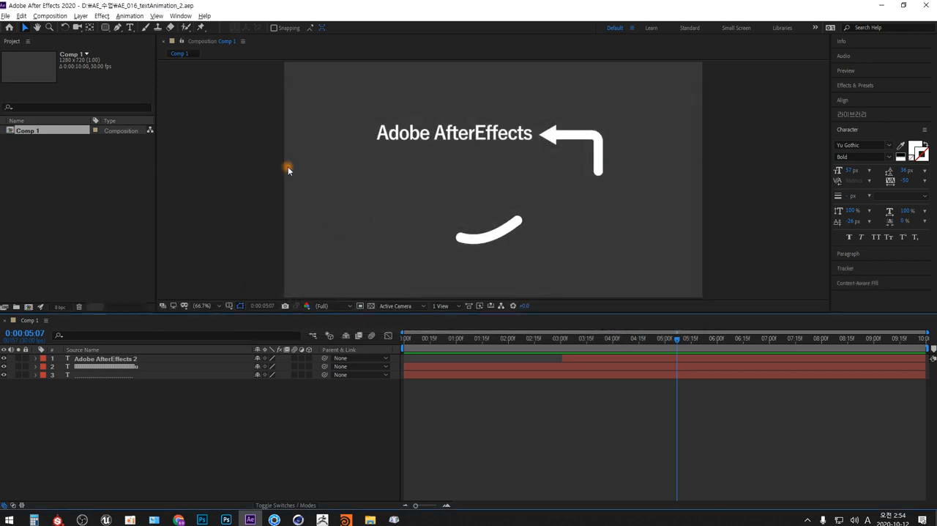
Add Comp 1 to the Adobe Media Encoder queue and set its output location to the AE_수업 folder.
{"action": "left_click", "coordinate": [49, 16]}
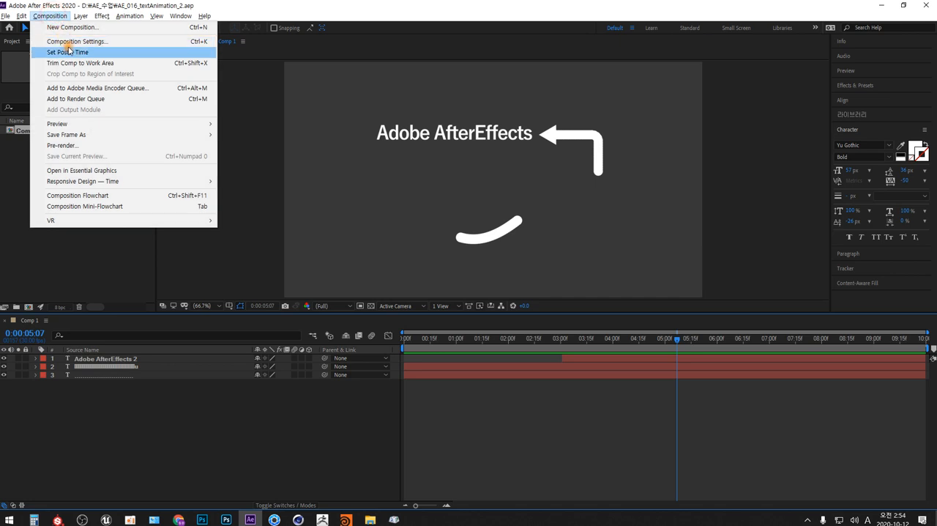
{"action": "left_click", "coordinate": [81, 88]}
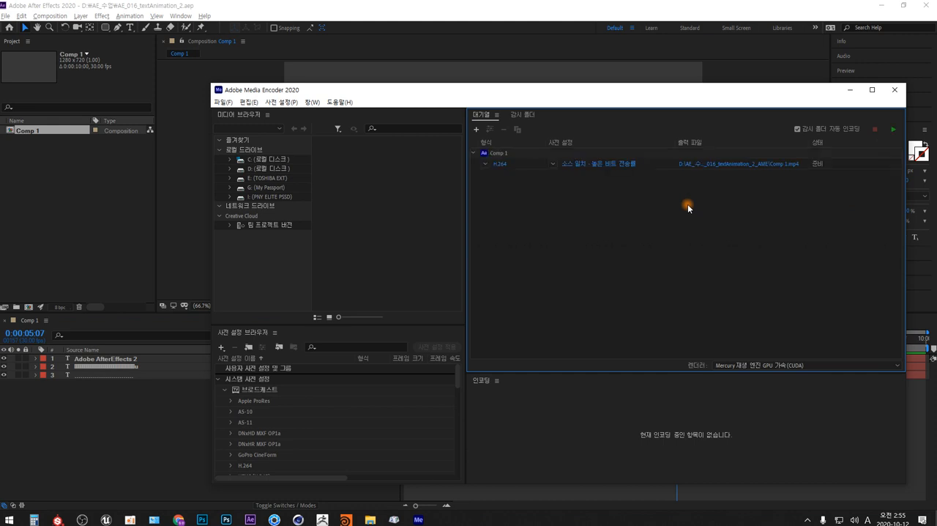
{"action": "left_click", "coordinate": [742, 164]}
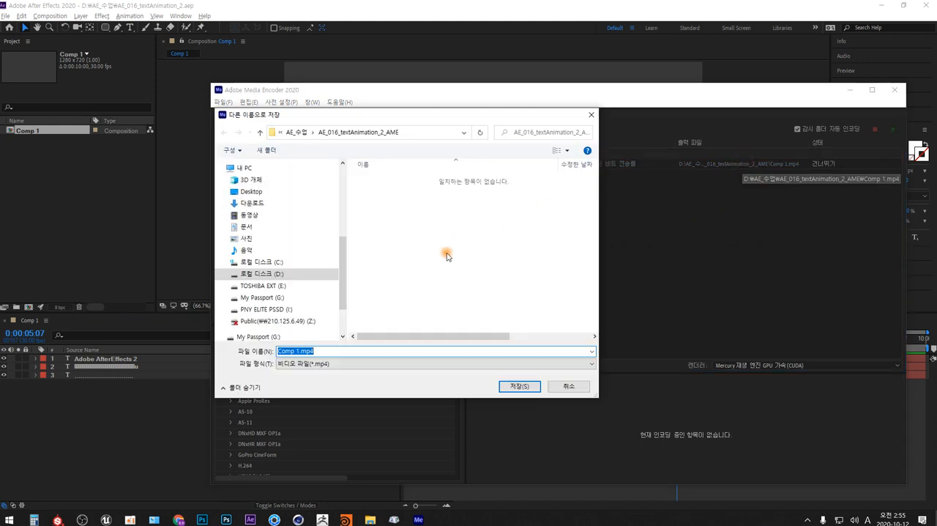
{"action": "left_click", "coordinate": [296, 132]}
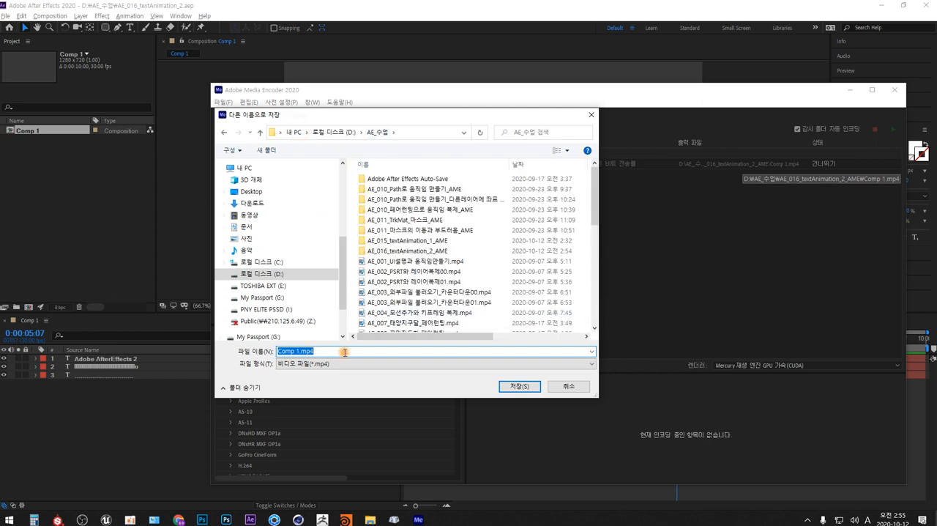
Name the H.264 output file AE_016_textAnimation_2.mp4, basing it on the existing AE_015_textAnimation_1.mp4 name, and start encoding the queue.
{"action": "scroll", "coordinate": [428, 288], "scroll_direction": "down", "scroll_amount": 5}
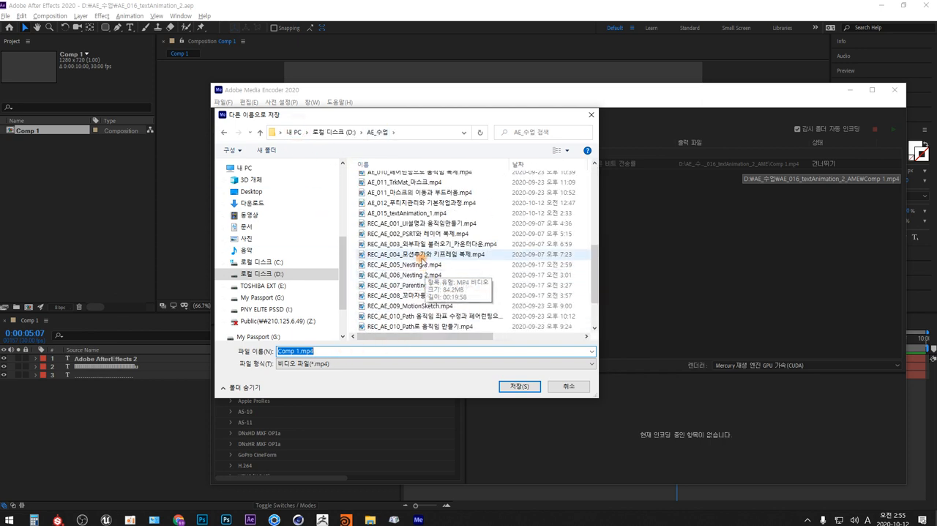
{"action": "left_click", "coordinate": [410, 213]}
{"action": "left_click", "coordinate": [311, 352]}
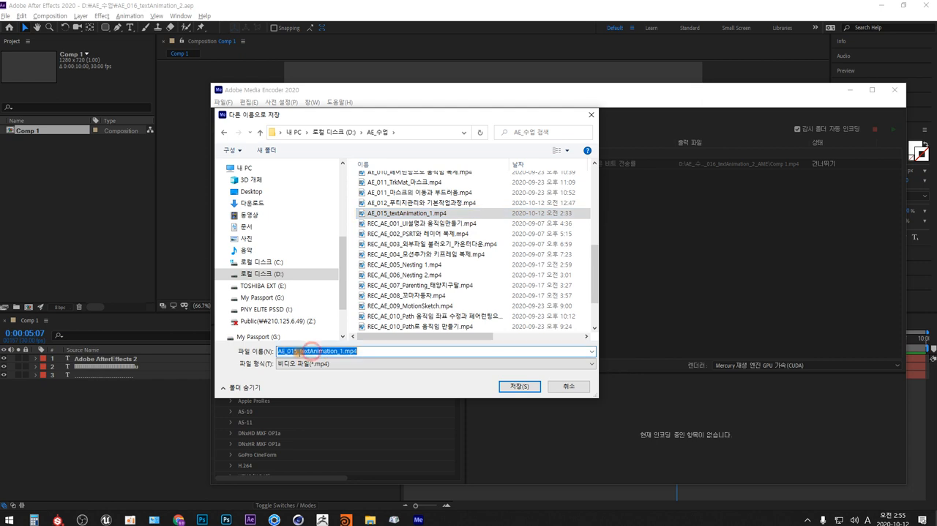
{"action": "left_click", "coordinate": [296, 352]}
{"action": "key", "text": "BackSpace"}
{"action": "type", "text": "6"}
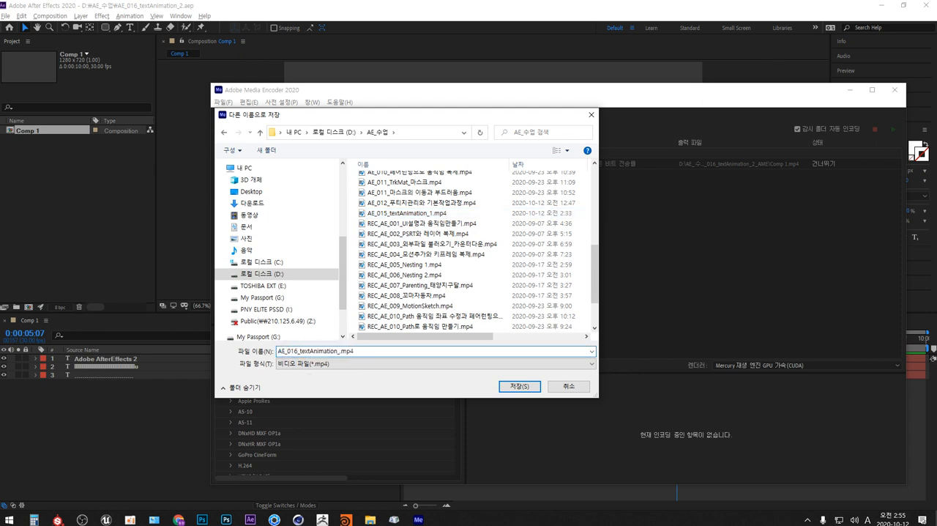
{"action": "key", "text": "Return"}
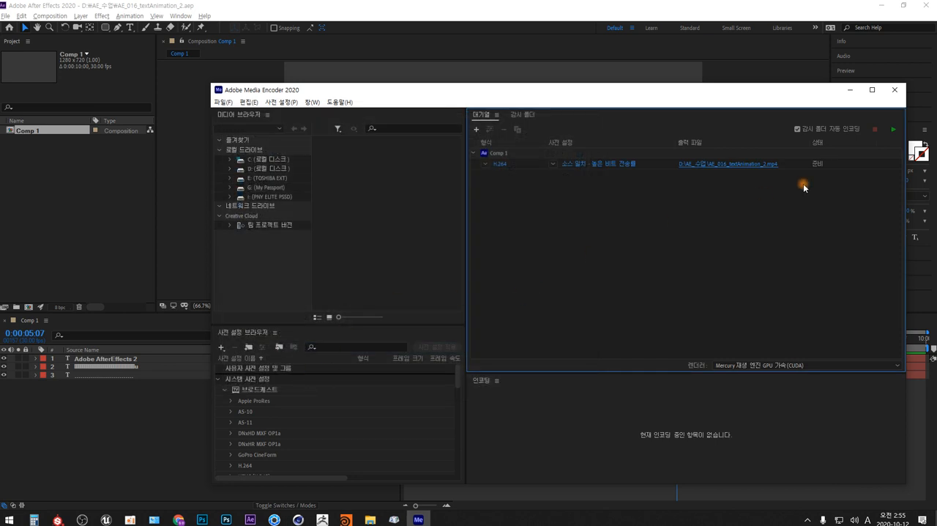
{"action": "left_click", "coordinate": [885, 130]}
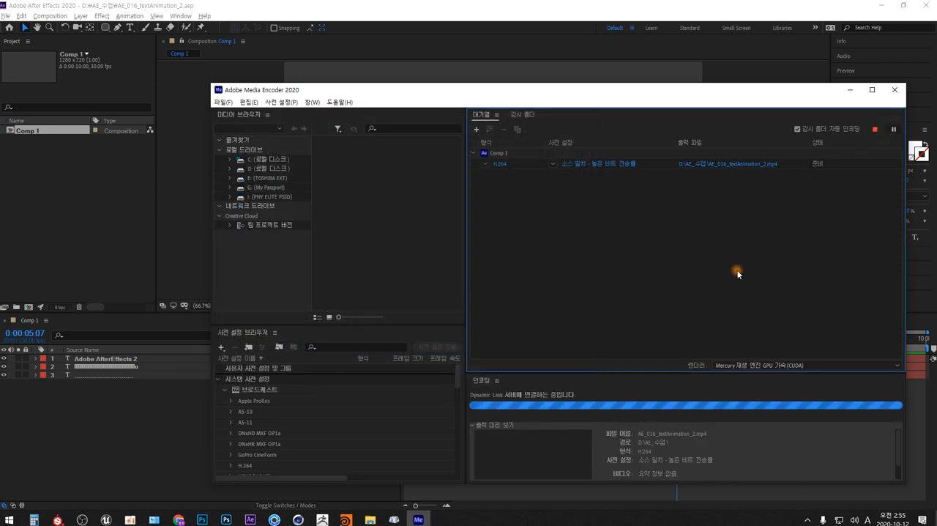